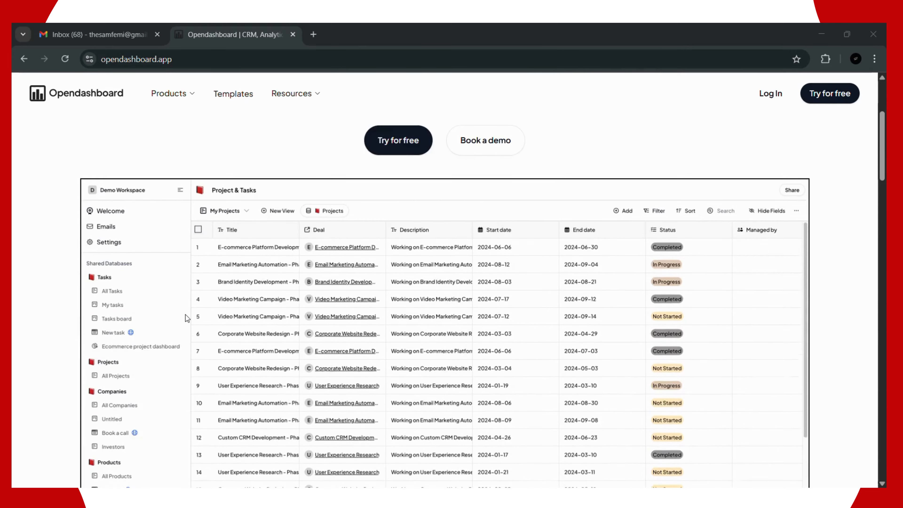
pyautogui.scroll(-2, 186, 315)
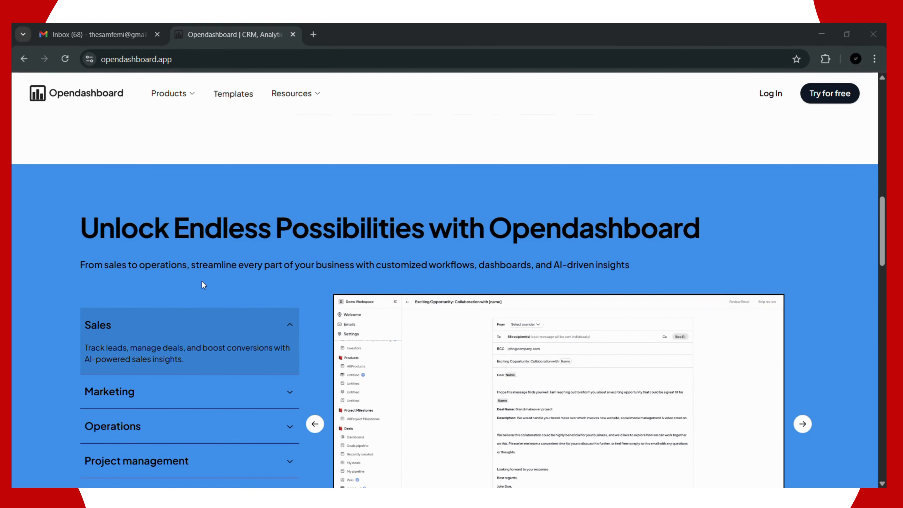
# Step: Scroll the homepage past the hero demo table to the blue 'Unlock Endless Possibilities' section
pyautogui.scroll(-1, 202, 284)
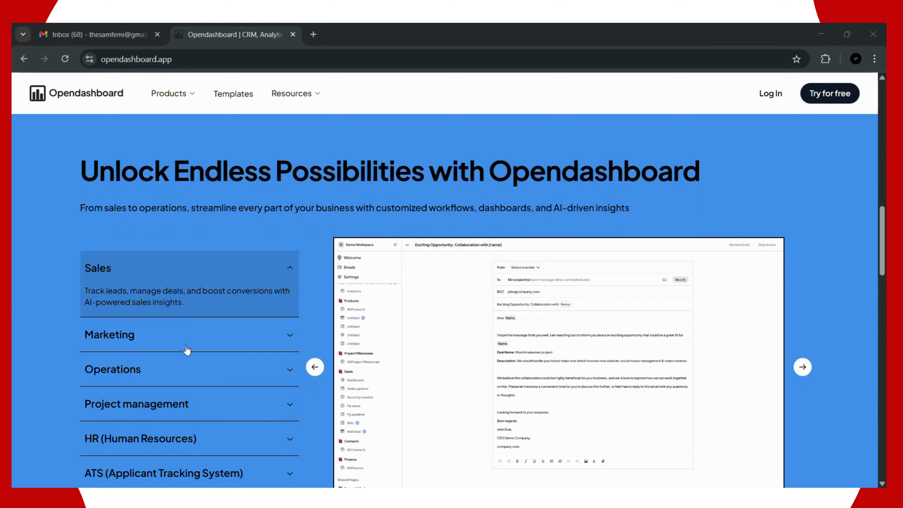
pyautogui.scroll(-1, 171, 356)
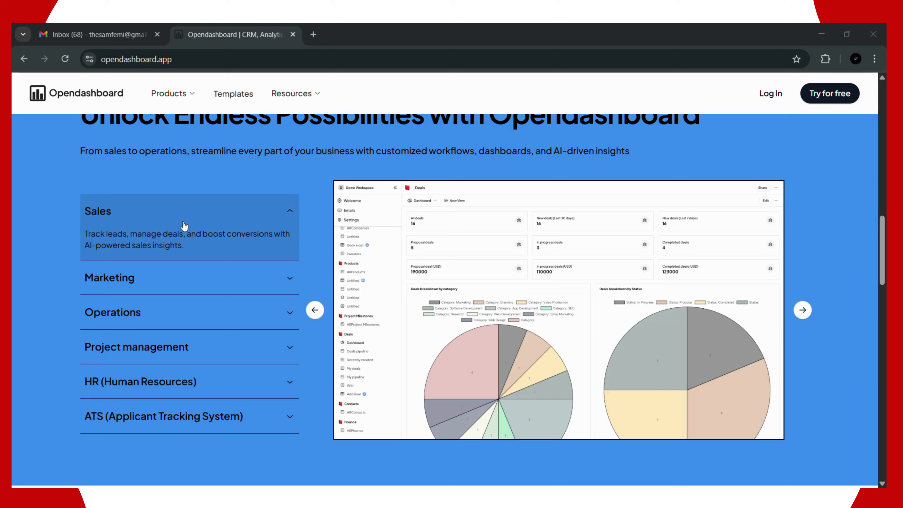
# Step: Step back through the Sales carousel slides, then expand Marketing to preview the Marketing Campaigns table
pyautogui.click(315, 312)
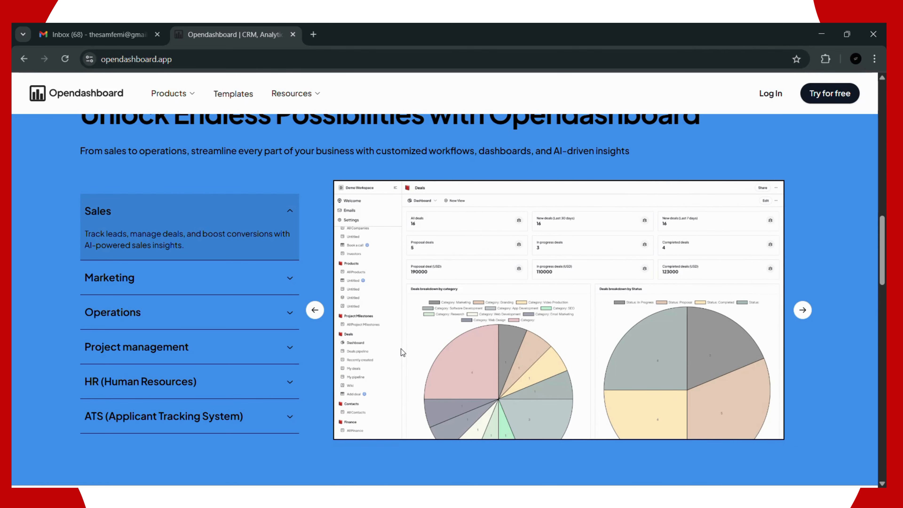
pyautogui.click(310, 312)
pyautogui.click(319, 313)
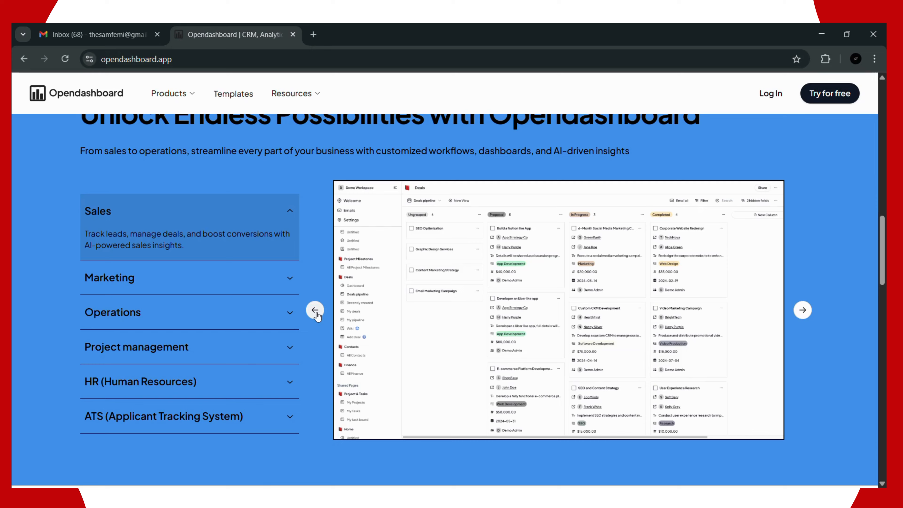
pyautogui.click(317, 314)
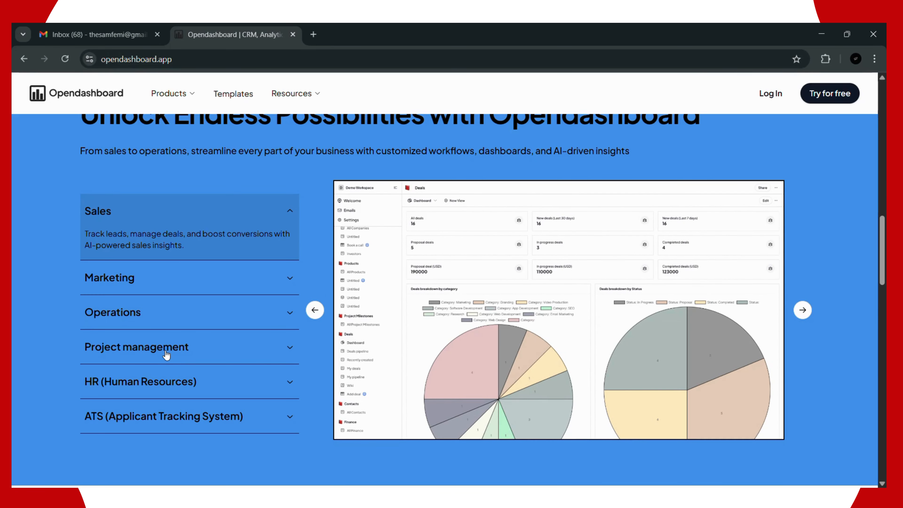
pyautogui.click(255, 275)
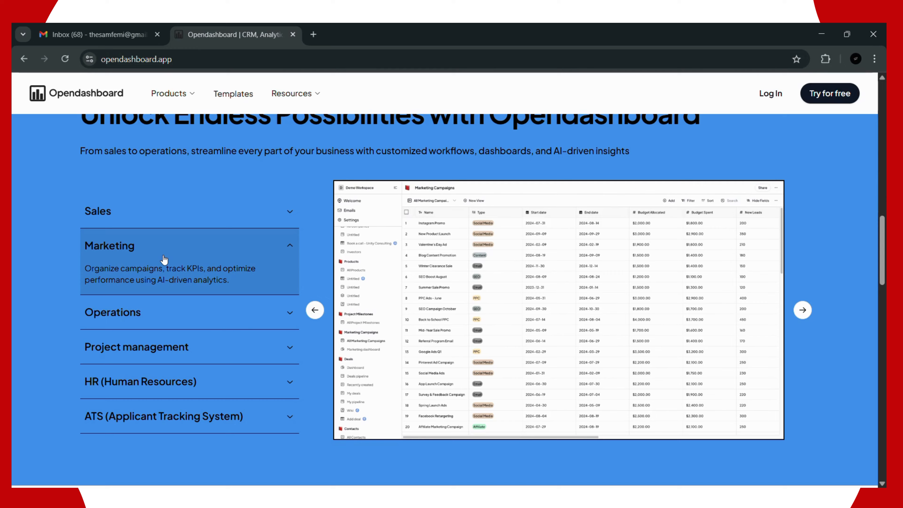
# Step: Expand Operations, Project management, then HR (Human Resources) to preview the Request timeoff form
pyautogui.click(218, 313)
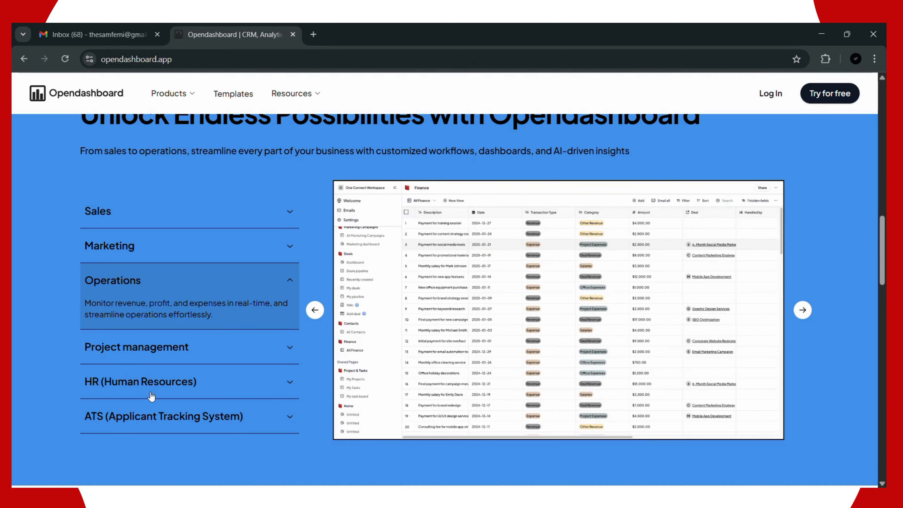
pyautogui.click(184, 349)
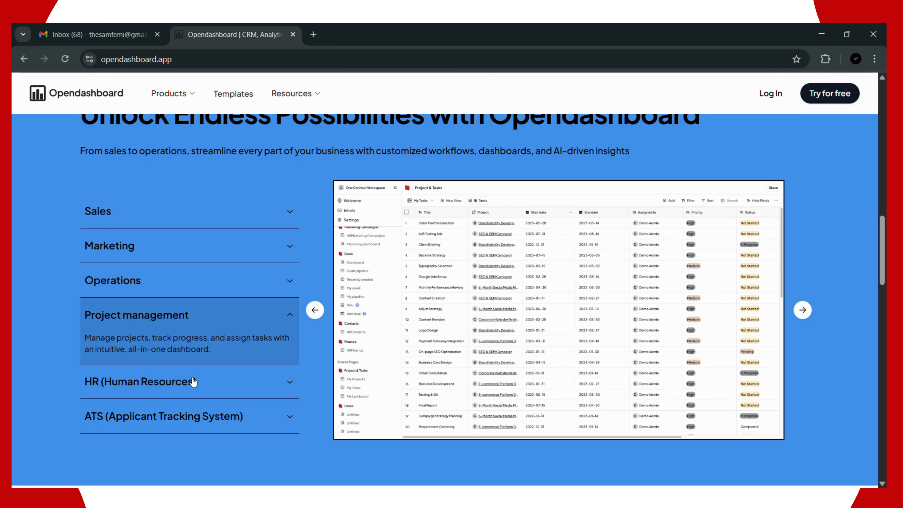
pyautogui.click(193, 381)
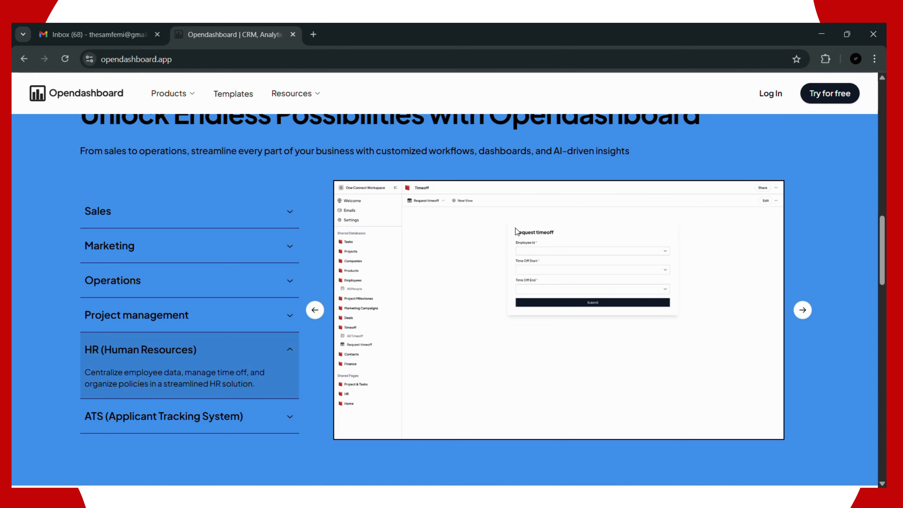
# Step: View the All Timeoff table slide, then expand ATS to preview its AI Prompt scoring form
pyautogui.click(315, 310)
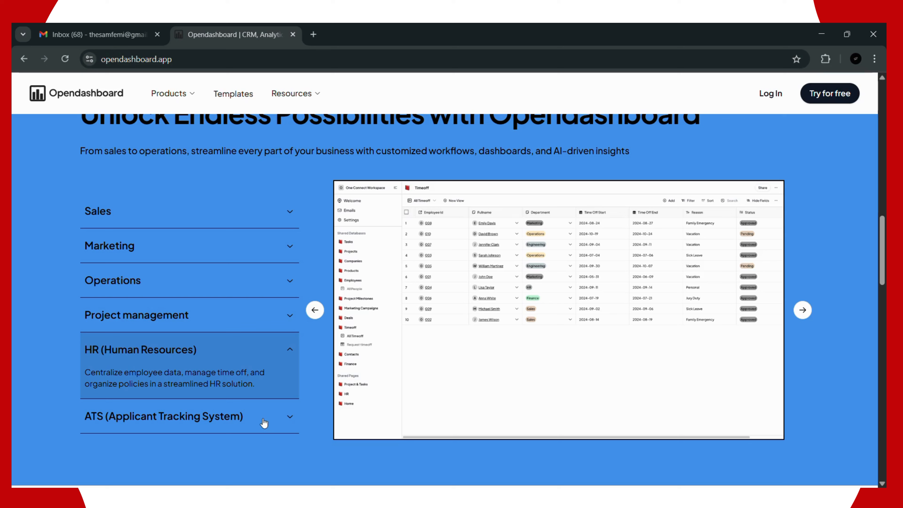
pyautogui.click(281, 417)
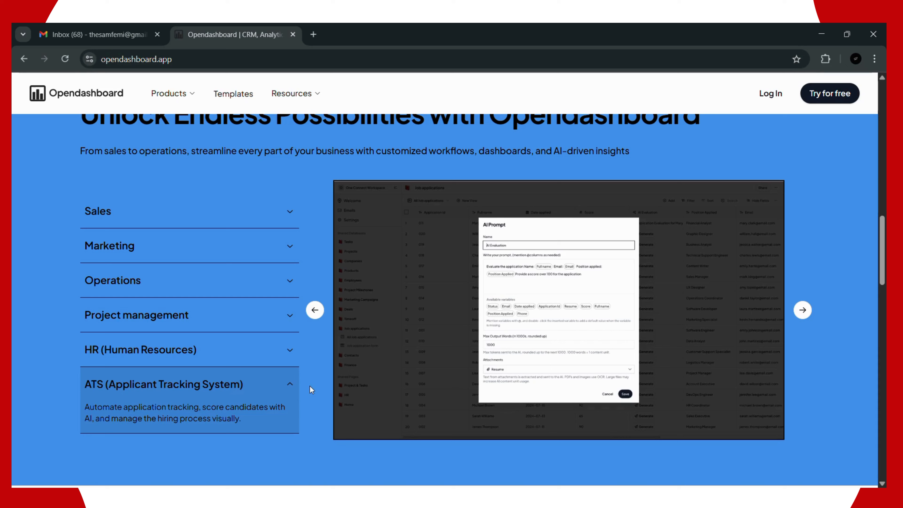
# Step: Scroll down to the feature tiles: Database, Board, Form, Dashboard, AI and Emails
pyautogui.scroll(-5, 310, 386)
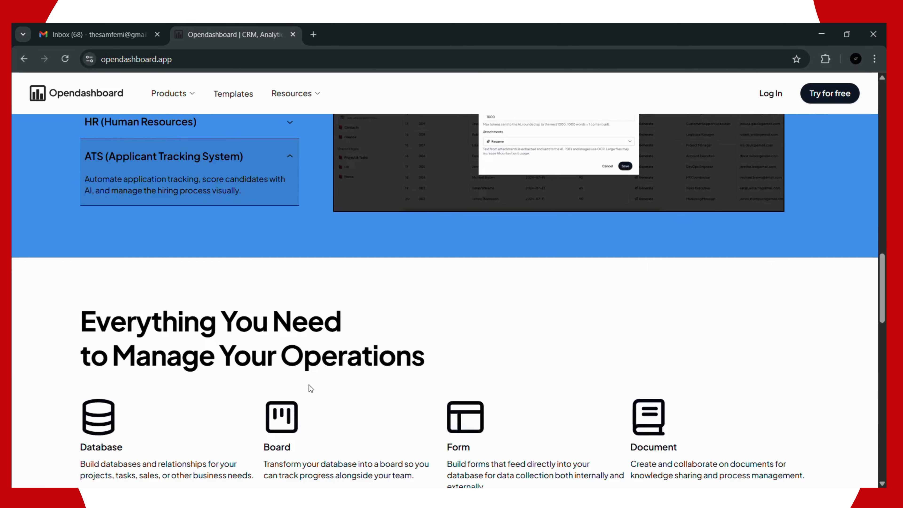
pyautogui.scroll(-3, 309, 385)
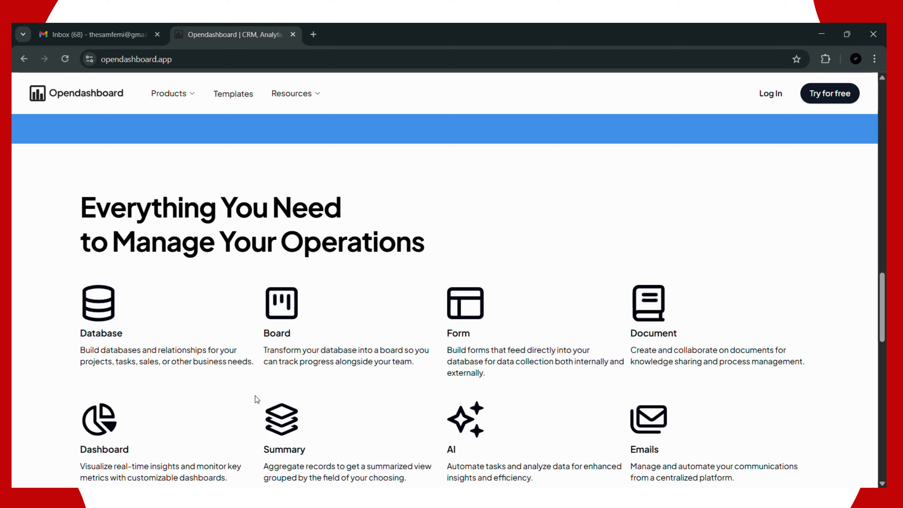
pyautogui.scroll(-1, 235, 399)
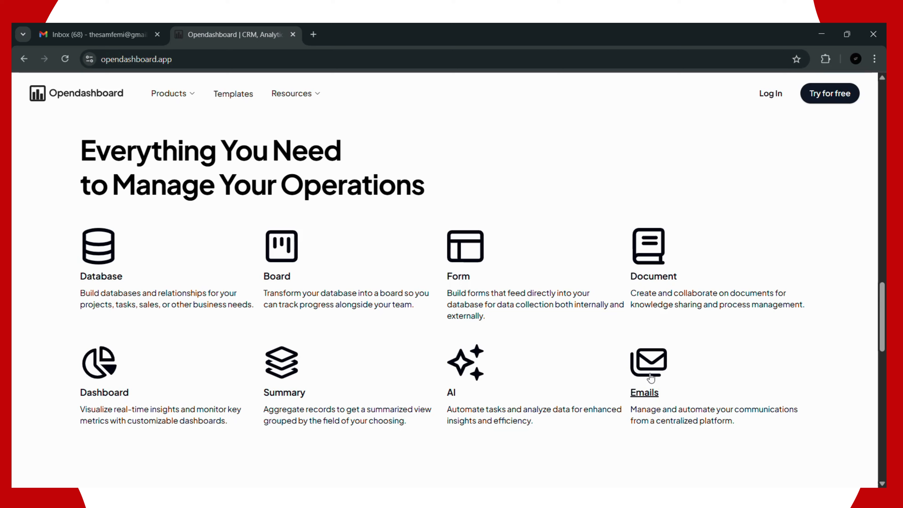
# Step: Scroll to the footer and back up until 'Getting Started is Easy' and the feature row show
pyautogui.scroll(-6, 514, 409)
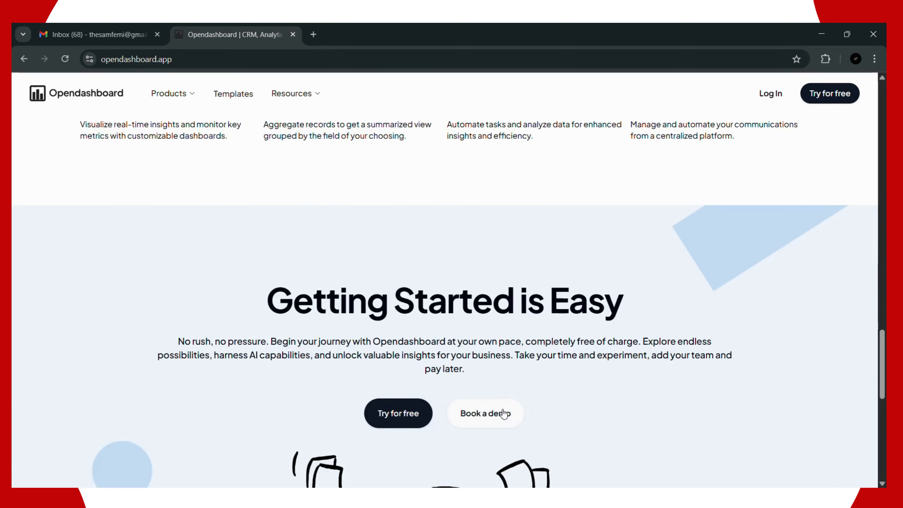
pyautogui.scroll(-3, 504, 414)
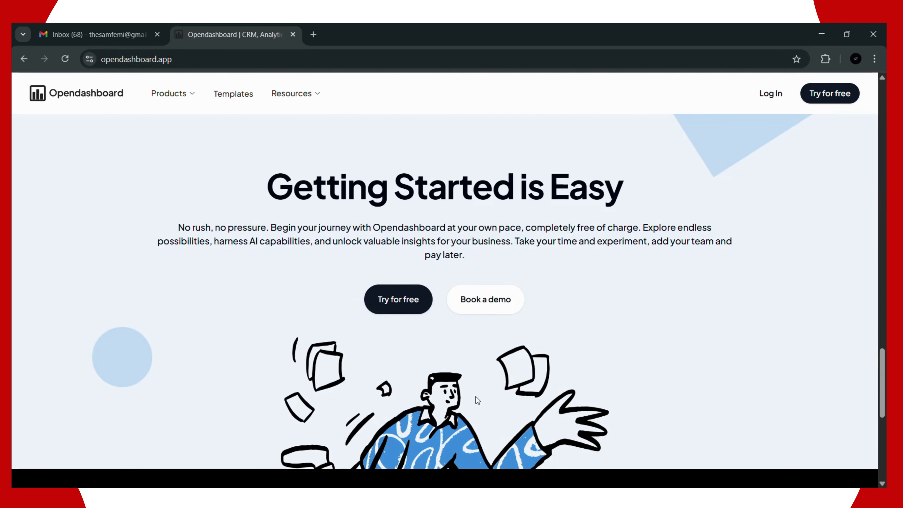
pyautogui.scroll(-4, 459, 397)
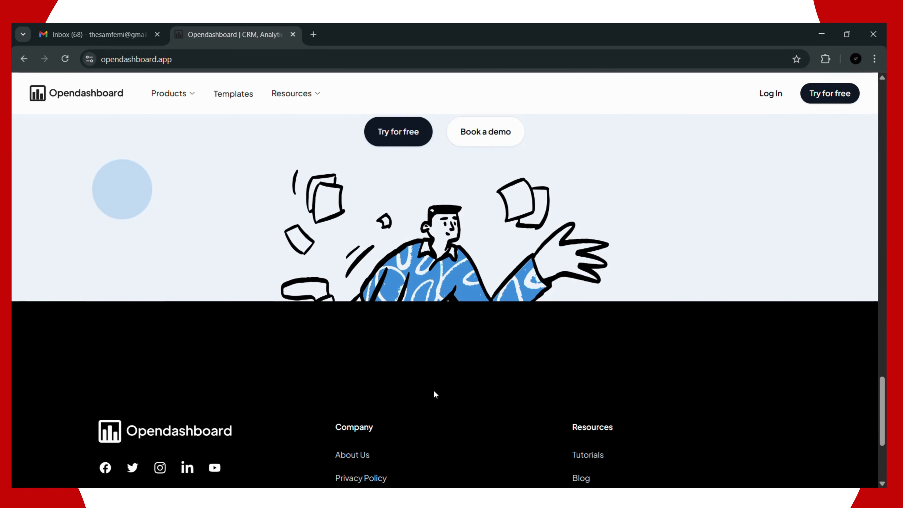
pyautogui.scroll(3, 434, 391)
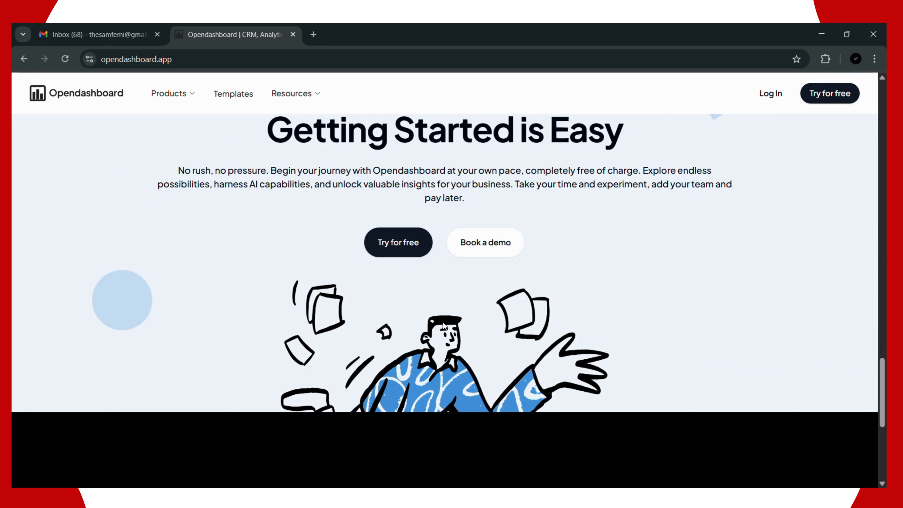
pyautogui.scroll(1, 534, 329)
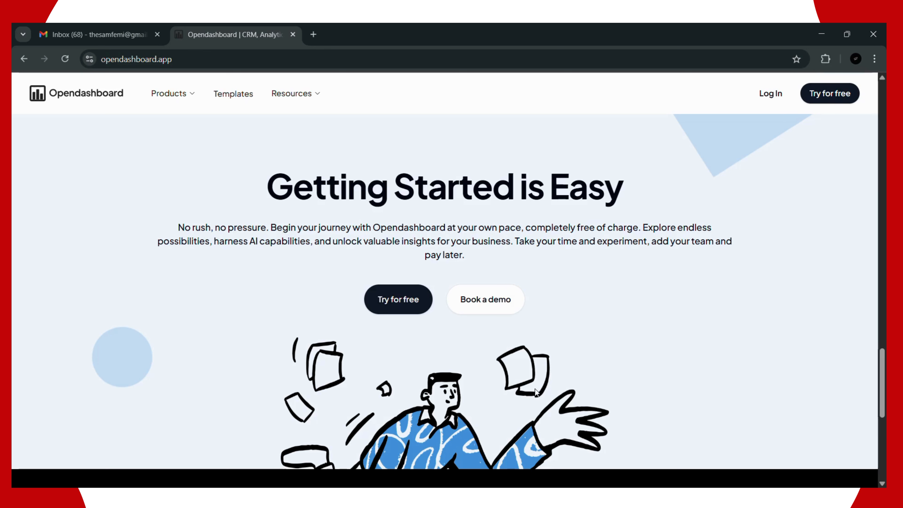
pyautogui.scroll(2, 532, 376)
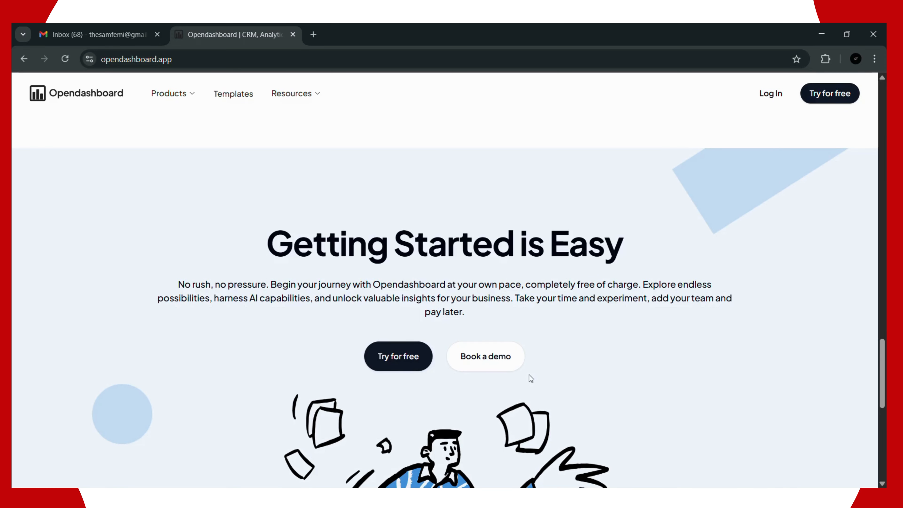
pyautogui.scroll(4, 320, 231)
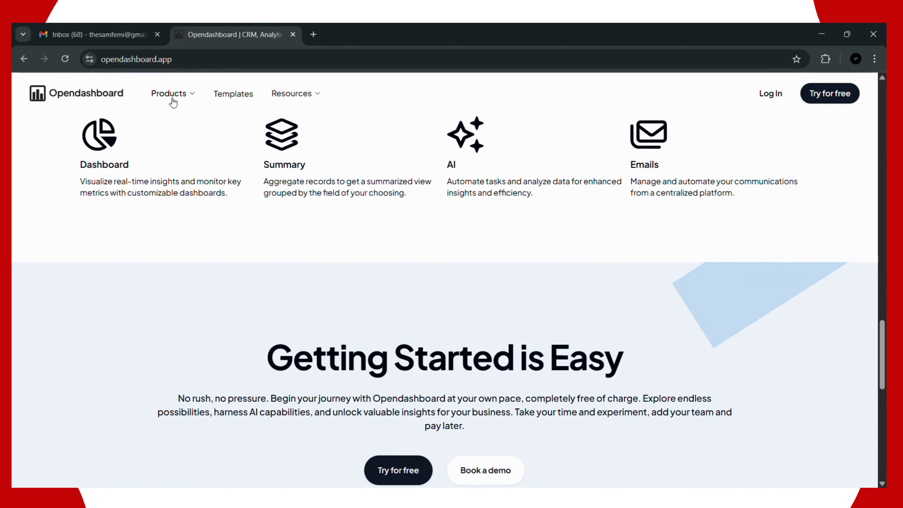
pyautogui.click(183, 100)
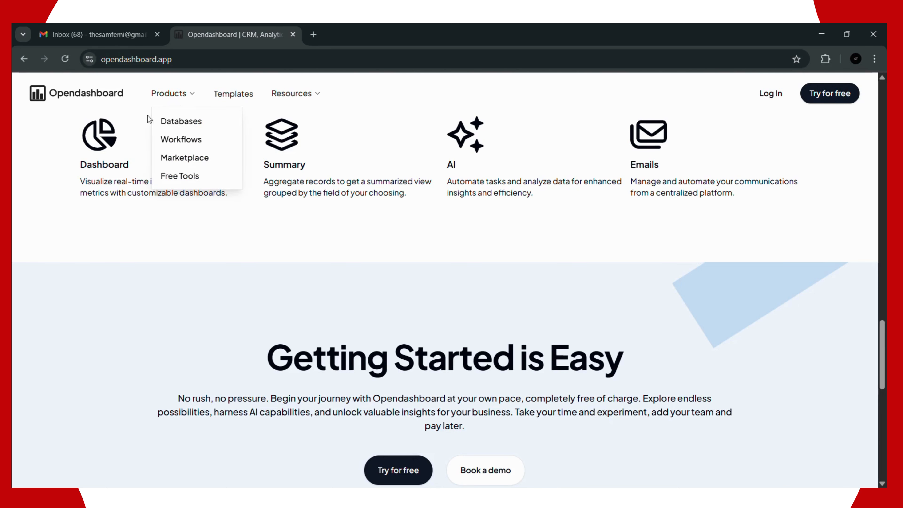
pyautogui.click(168, 122)
pyautogui.scroll(-5, 264, 204)
pyautogui.scroll(-2, 264, 205)
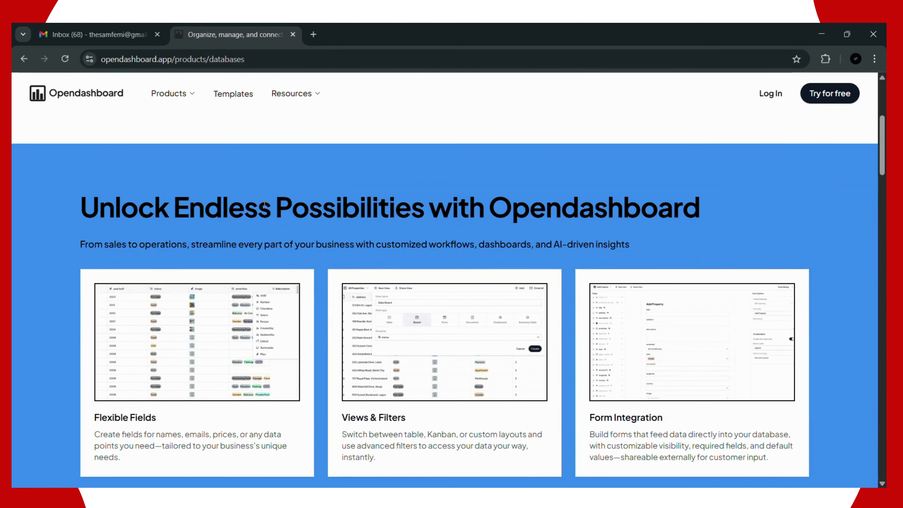
pyautogui.scroll(3, 267, 205)
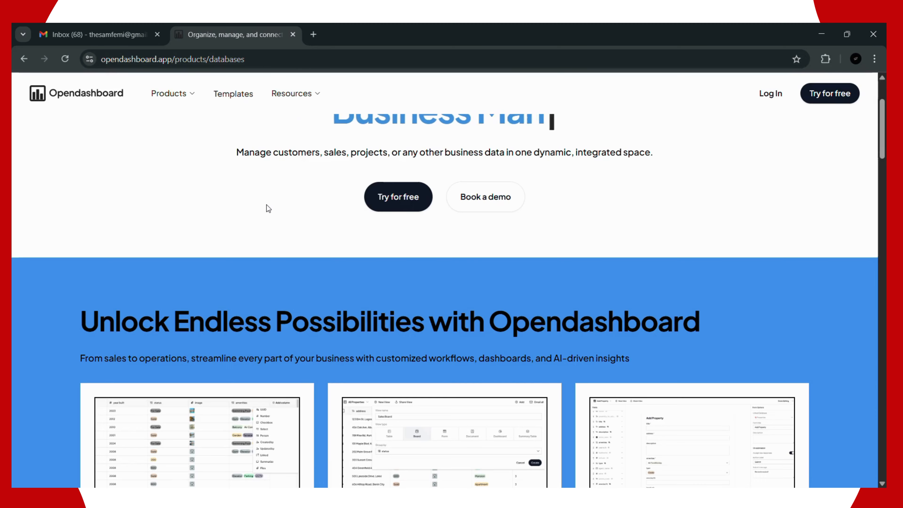
pyautogui.scroll(-3, 267, 205)
pyautogui.scroll(-3, 233, 291)
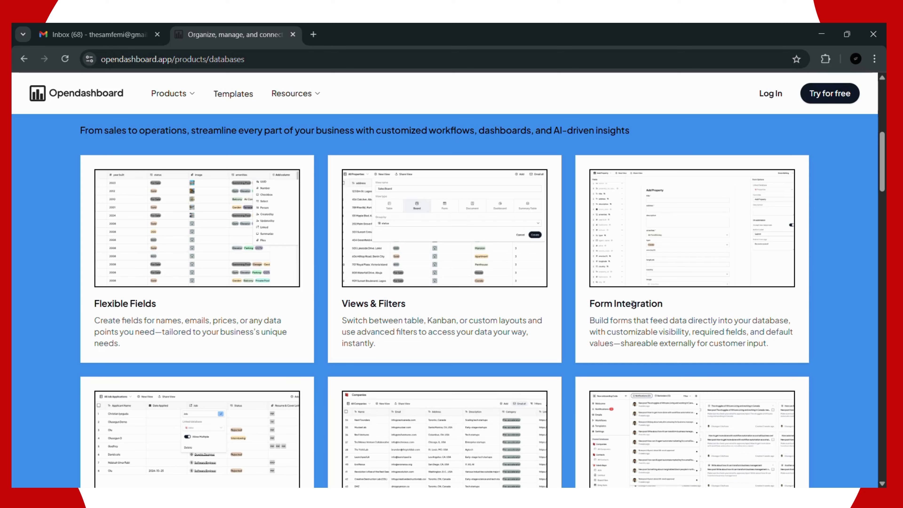
pyautogui.scroll(-5, 633, 304)
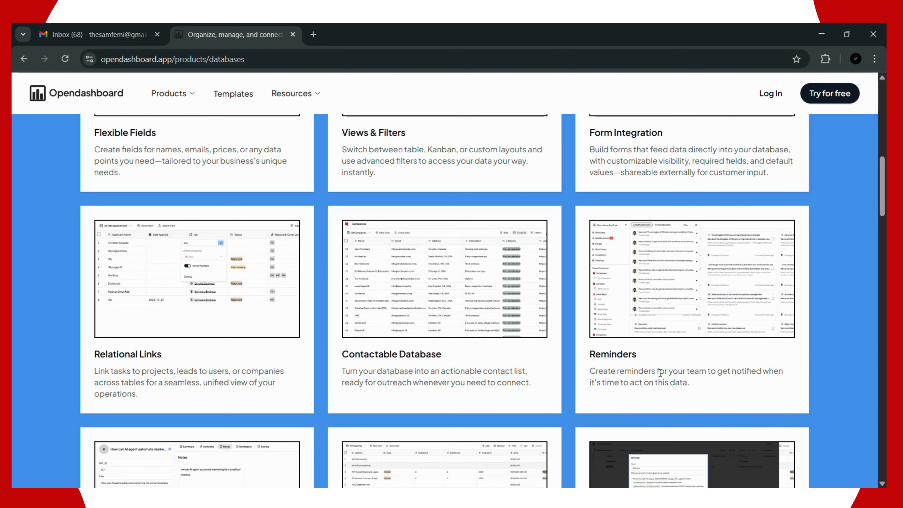
pyautogui.scroll(-3, 666, 376)
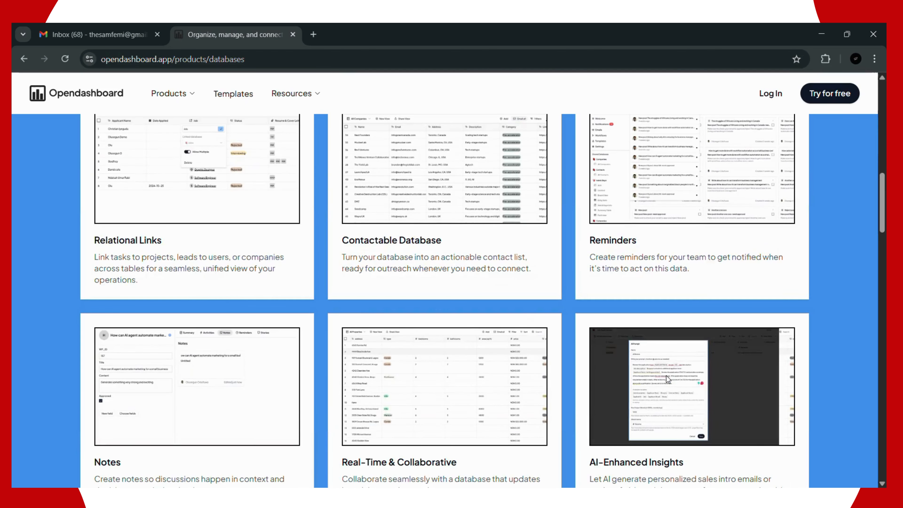
pyautogui.scroll(-3, 666, 376)
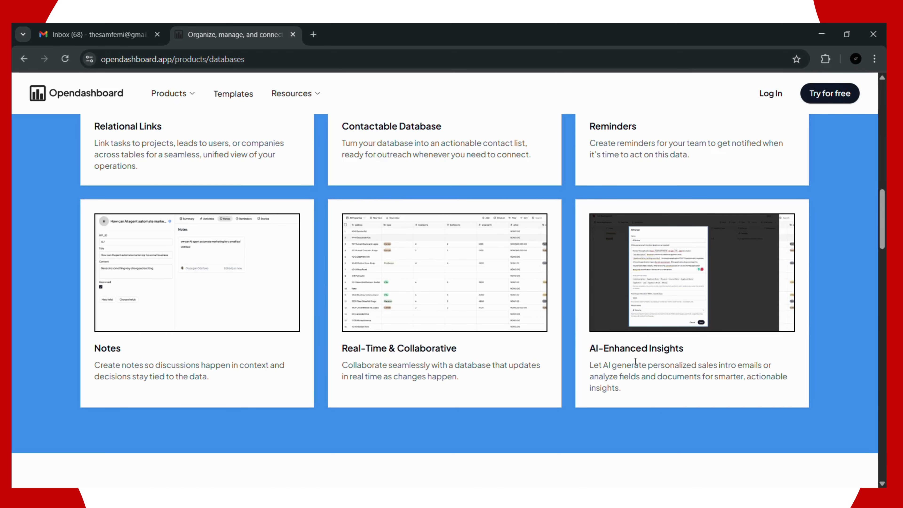
pyautogui.scroll(-12, 508, 339)
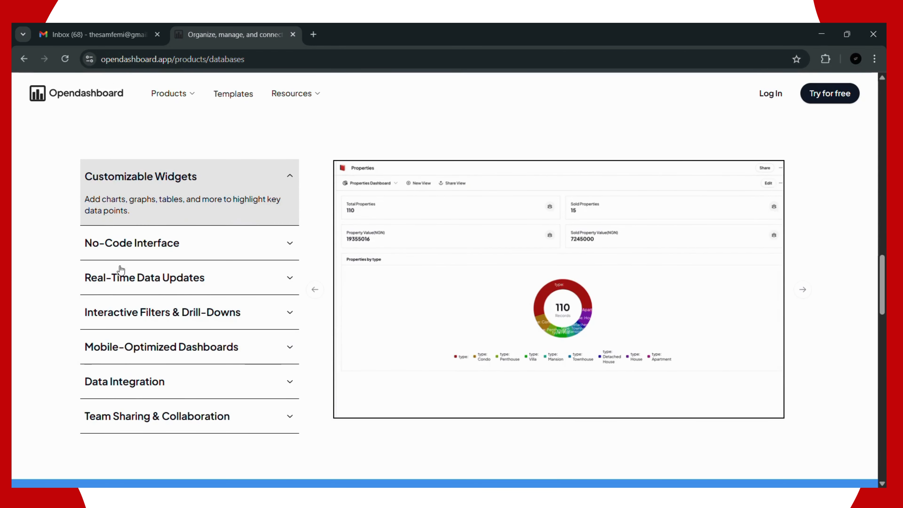
# Step: Expand each dashboard feature from No-Code Interface through Data Integration and its Pie Chart preview
pyautogui.scroll(2, 228, 271)
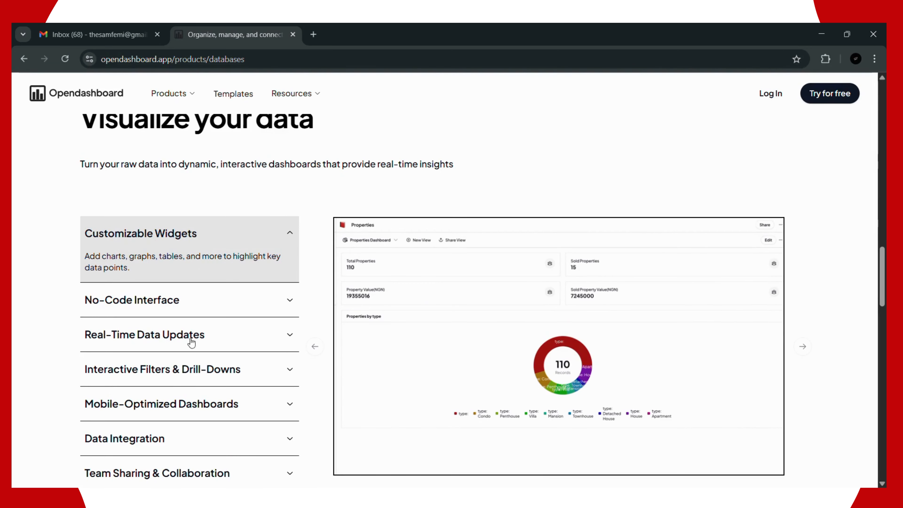
pyautogui.scroll(2, 364, 314)
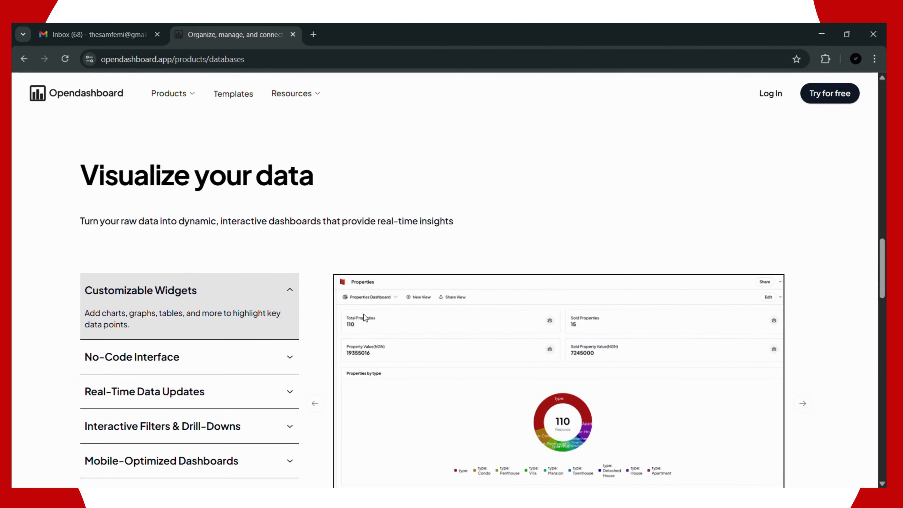
pyautogui.scroll(-4, 350, 335)
pyautogui.click(257, 246)
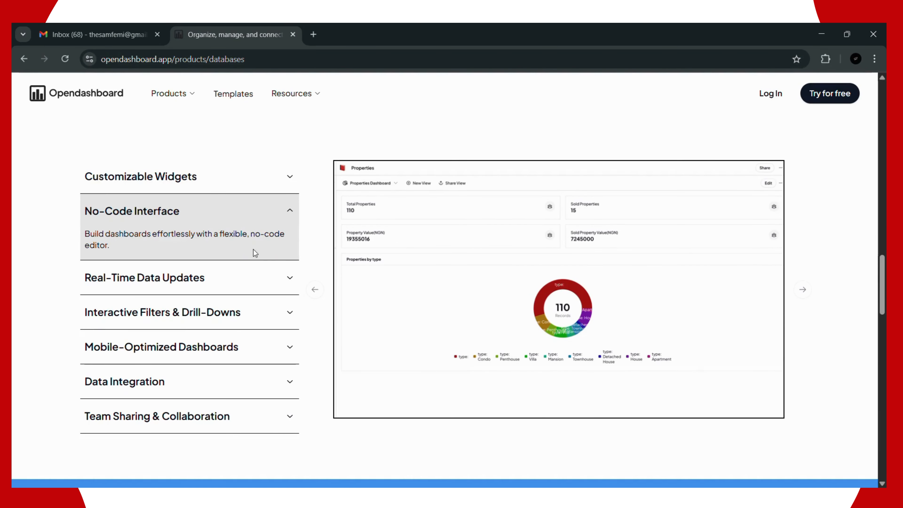
pyautogui.click(248, 279)
pyautogui.click(243, 320)
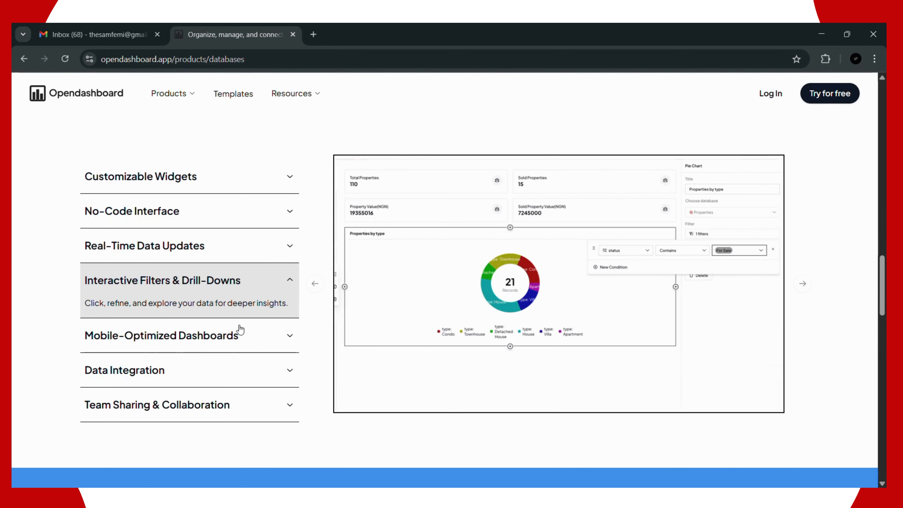
pyautogui.click(249, 335)
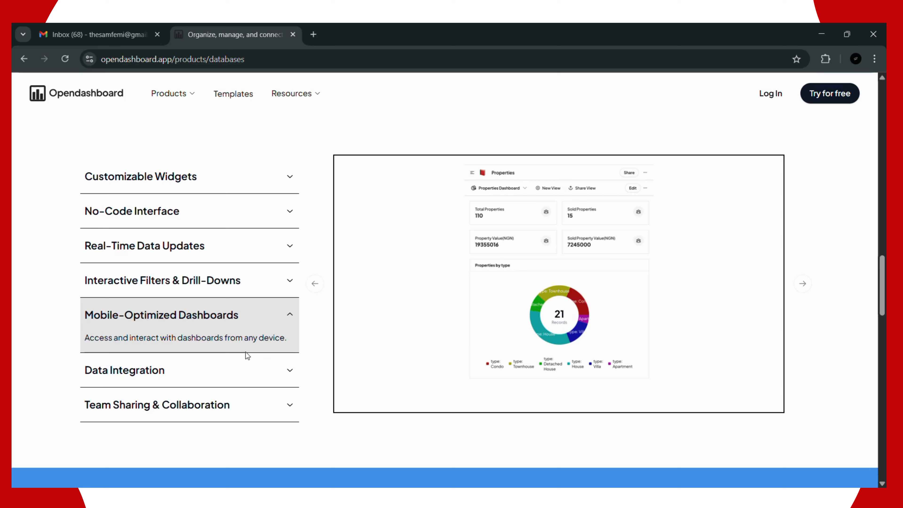
pyautogui.click(247, 367)
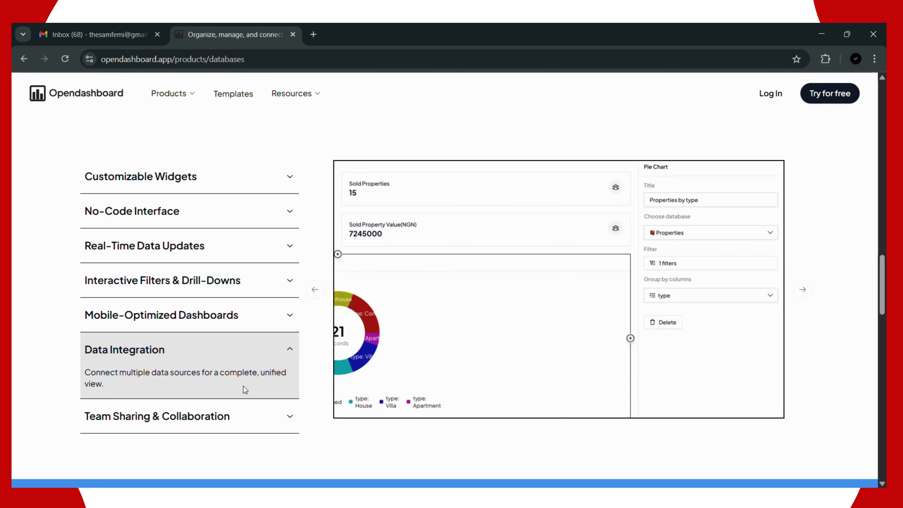
pyautogui.scroll(-2, 243, 386)
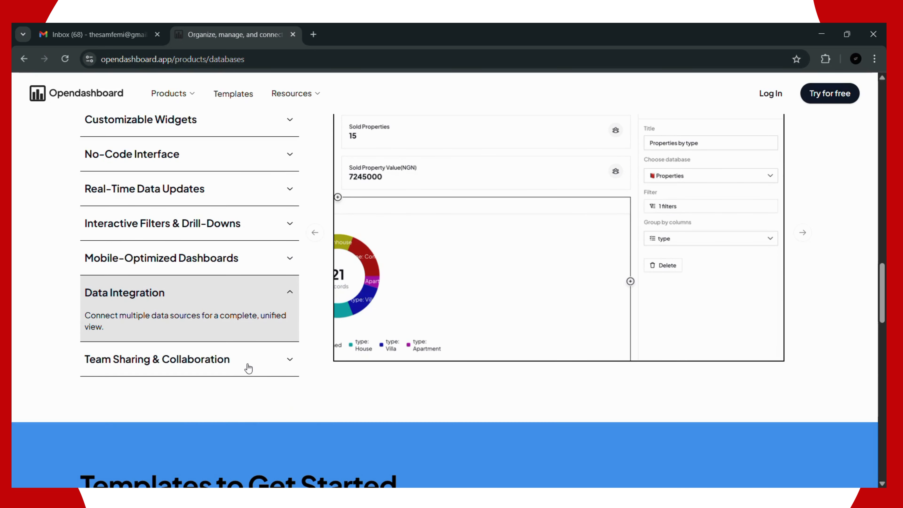
# Step: Scroll through the templates section, then go to Workflows from the Products menu
pyautogui.scroll(-8, 253, 356)
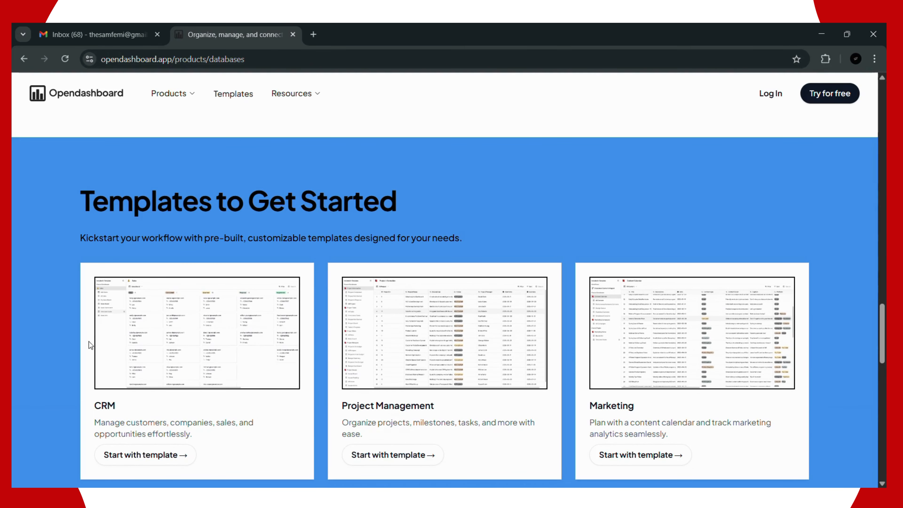
pyautogui.scroll(-3, 383, 303)
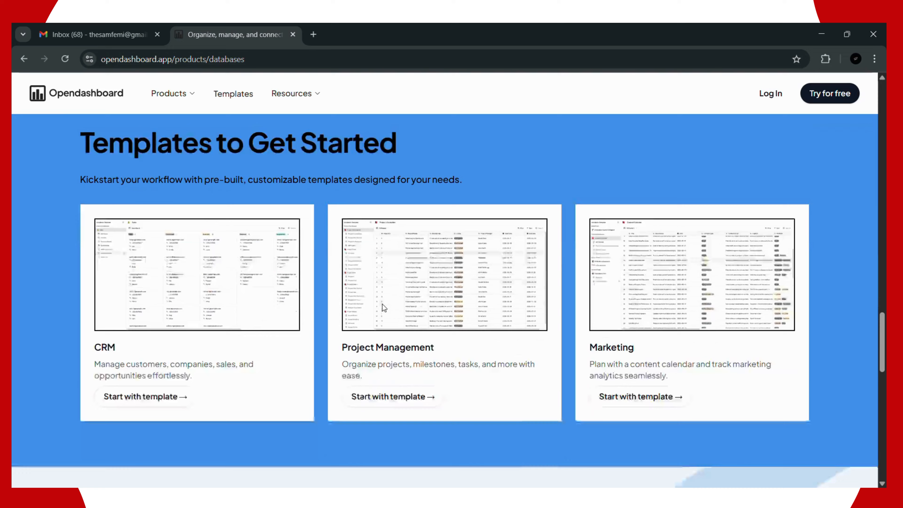
pyautogui.scroll(-5, 253, 297)
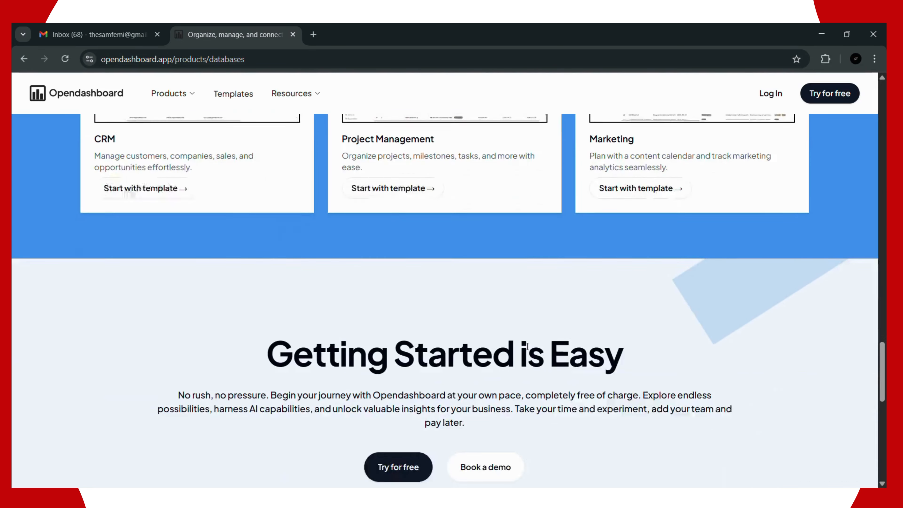
pyautogui.scroll(12, 212, 186)
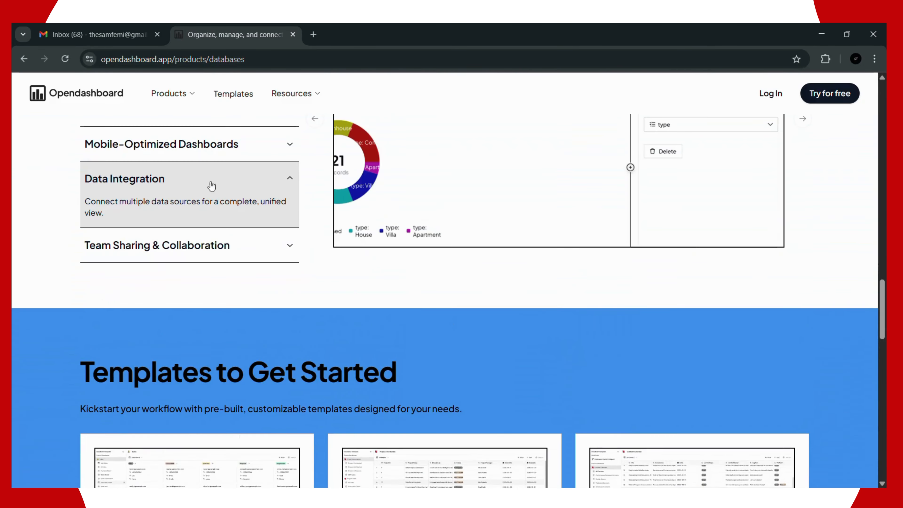
pyautogui.click(179, 104)
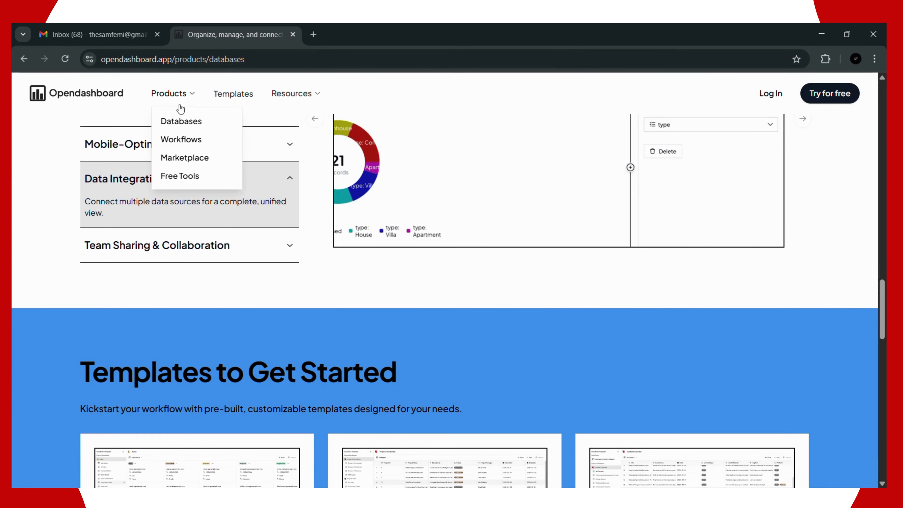
pyautogui.click(174, 142)
# Step: Scroll past the Reminders, Flow Controls and Error Handling cards to the Real-World Applications accordion
pyautogui.scroll(-8, 423, 298)
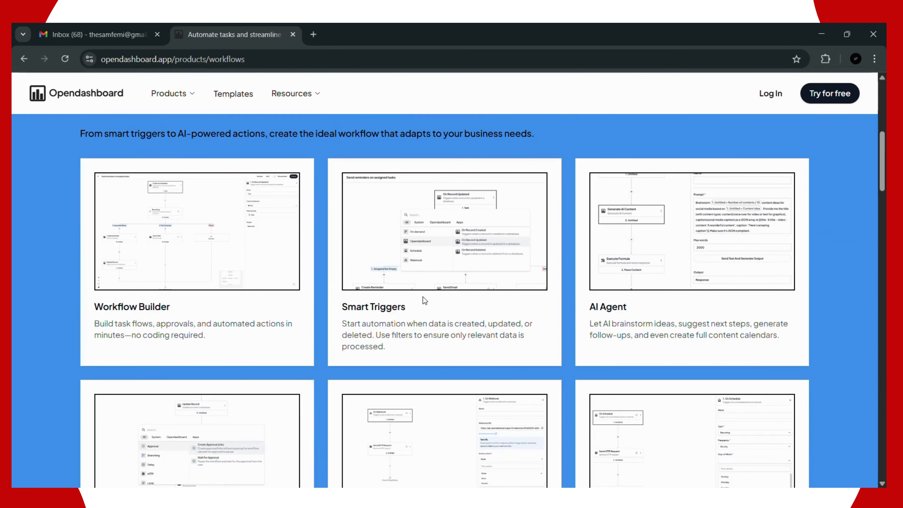
pyautogui.scroll(1, 423, 297)
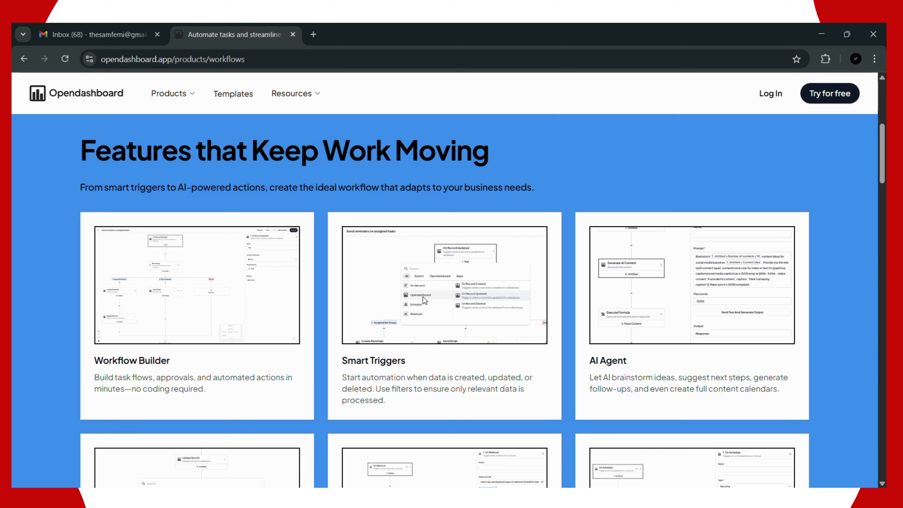
pyautogui.scroll(-5, 456, 363)
pyautogui.scroll(-10, 456, 363)
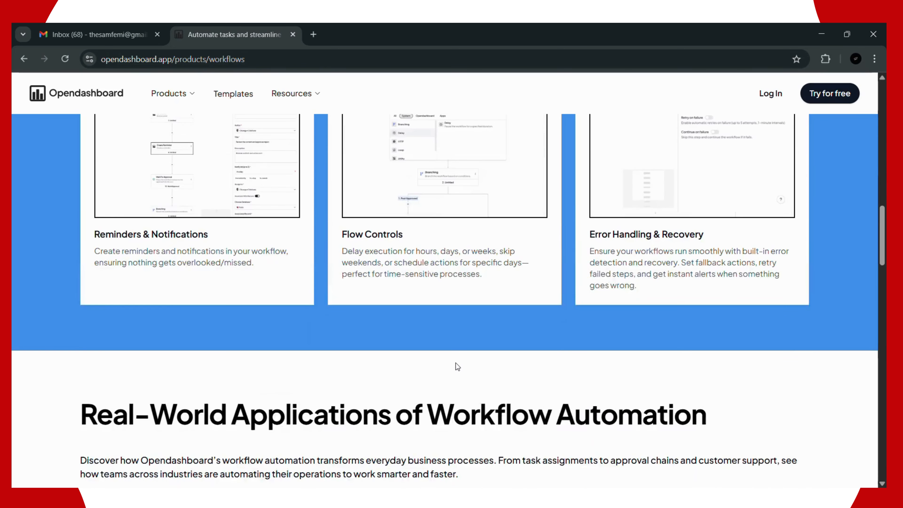
pyautogui.scroll(-8, 456, 363)
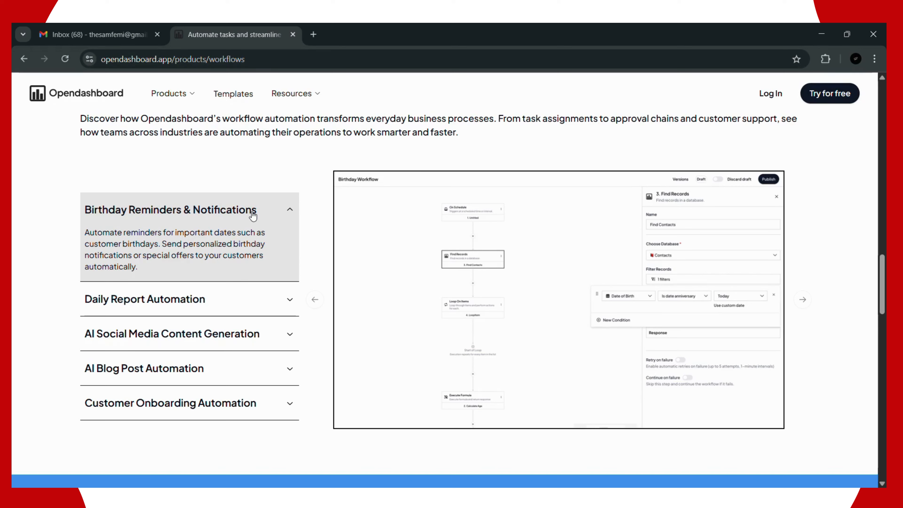
# Step: Show Daily Report Automation, then AI Social Media Content Generation with its Brainstorm Content workflow
pyautogui.click(247, 299)
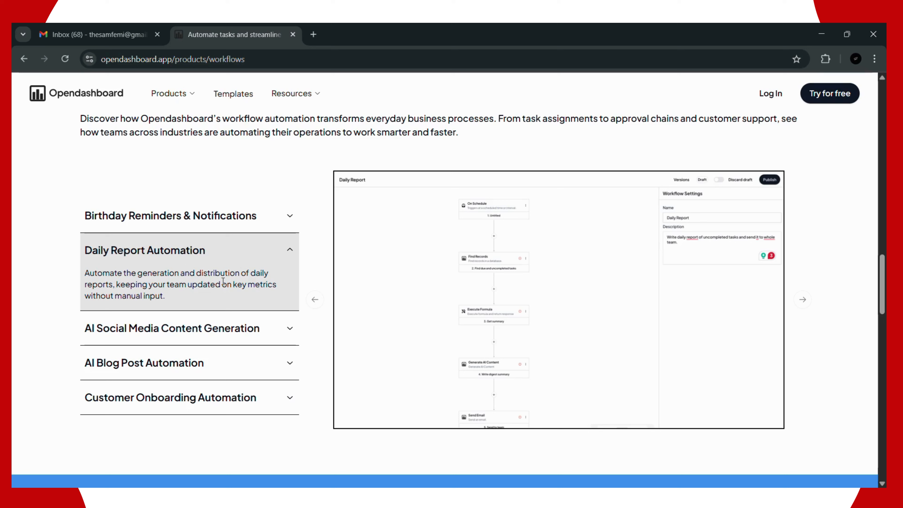
pyautogui.click(205, 332)
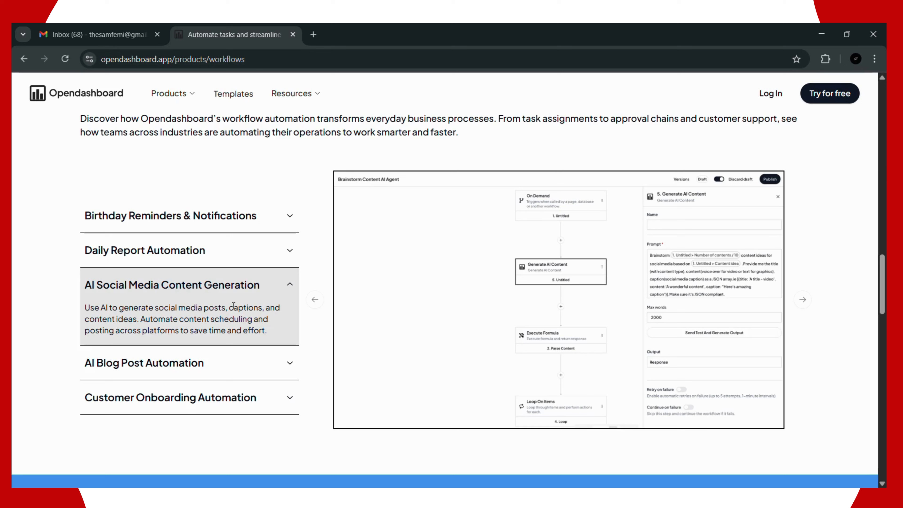
# Step: Expand the Customer Onboarding Automation example to preview its Send Email and 3-day Delay workflow
pyautogui.click(202, 375)
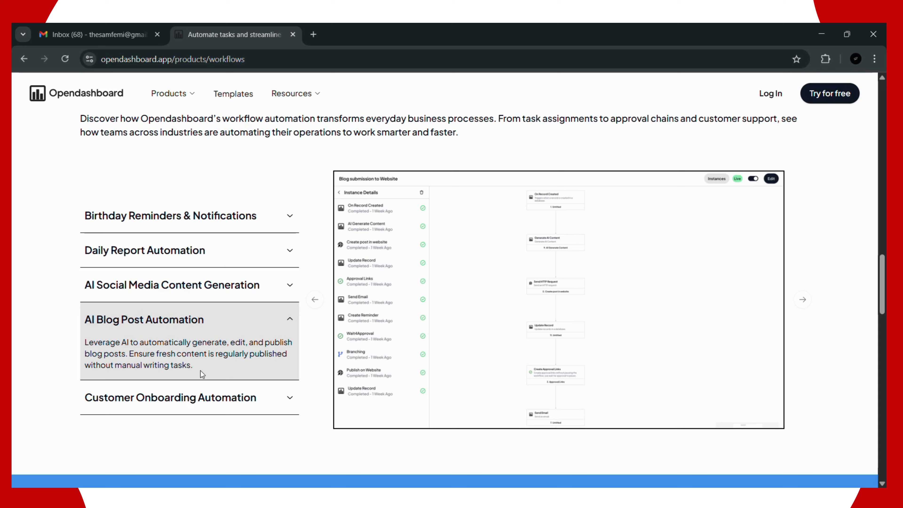
pyautogui.click(198, 406)
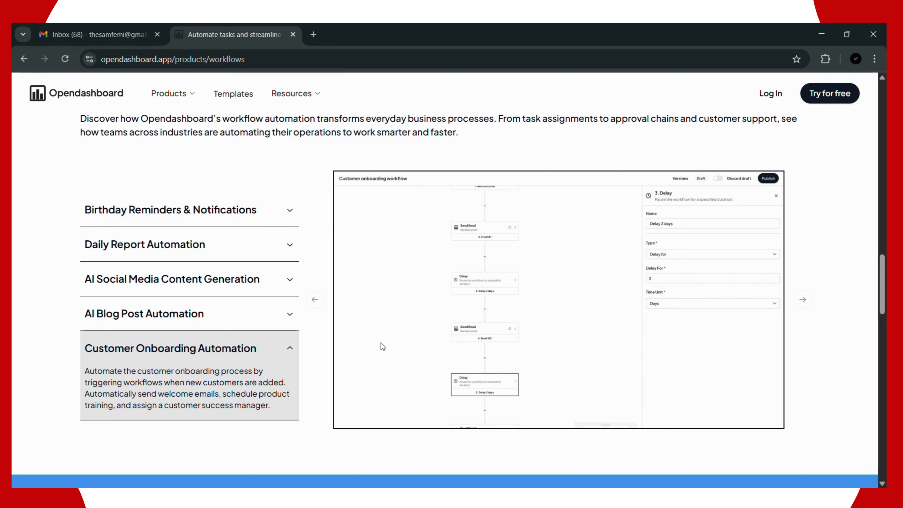
pyautogui.scroll(-5, 382, 342)
pyautogui.scroll(-3, 200, 322)
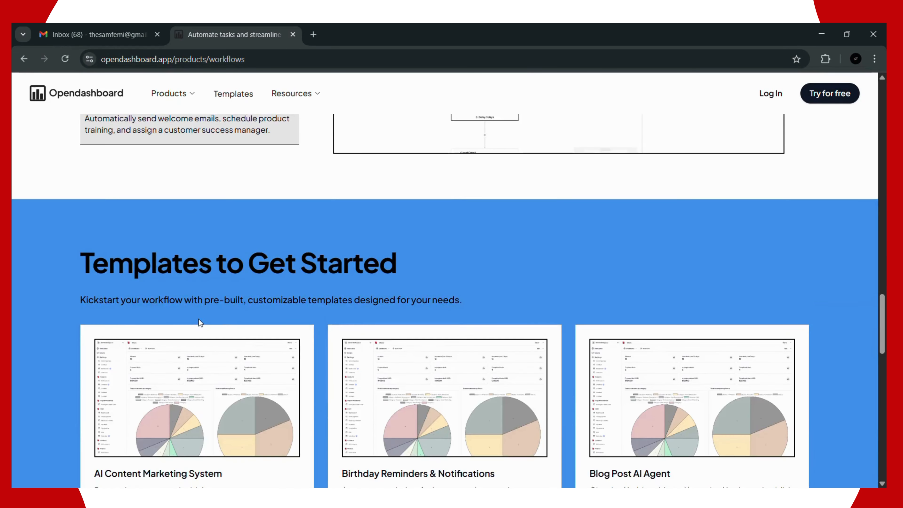
pyautogui.scroll(4, 200, 322)
pyautogui.moveTo(172, 93)
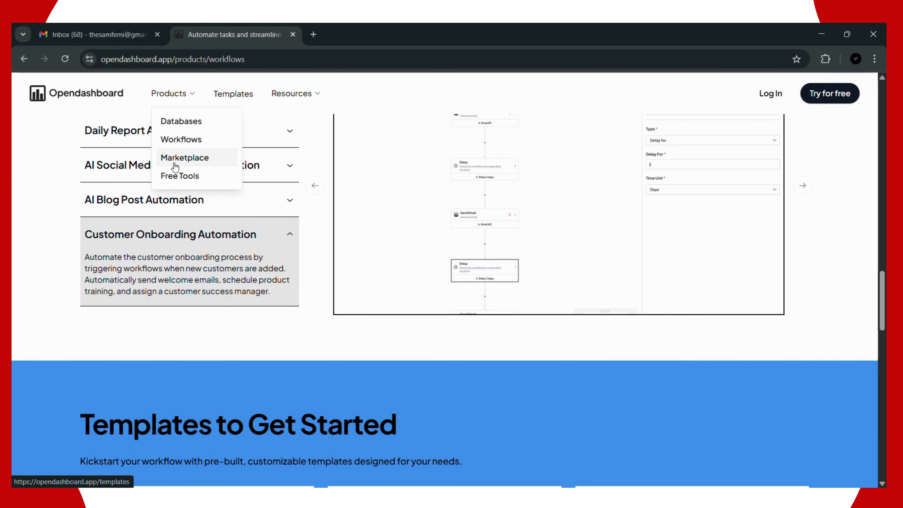
pyautogui.click(175, 167)
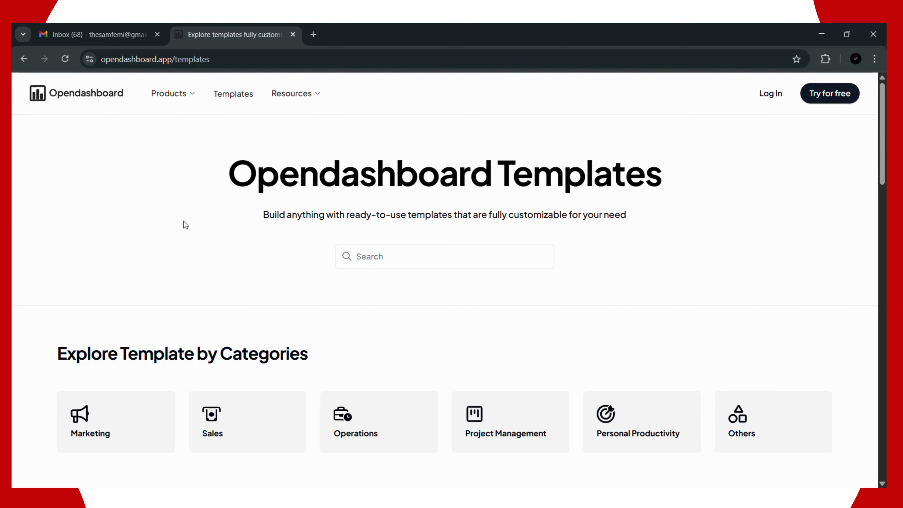
pyautogui.scroll(-3, 182, 213)
pyautogui.scroll(-5, 200, 224)
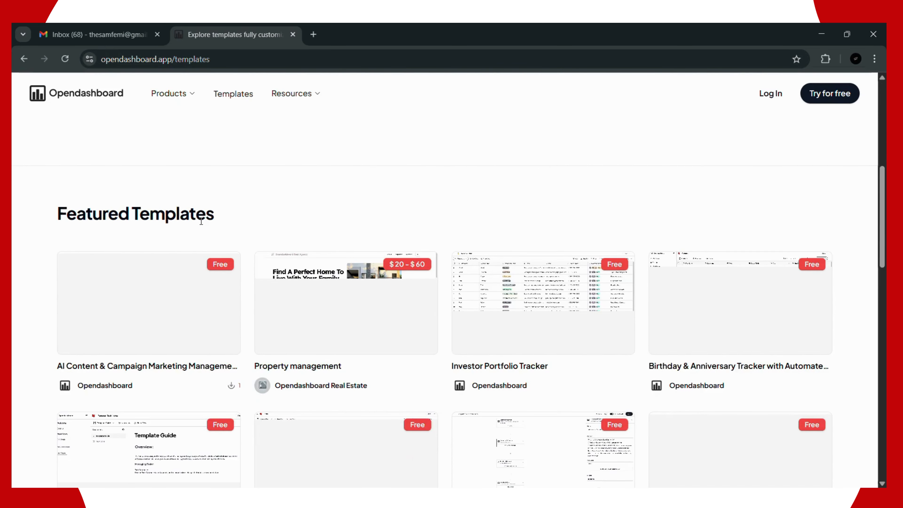
pyautogui.scroll(8, 221, 210)
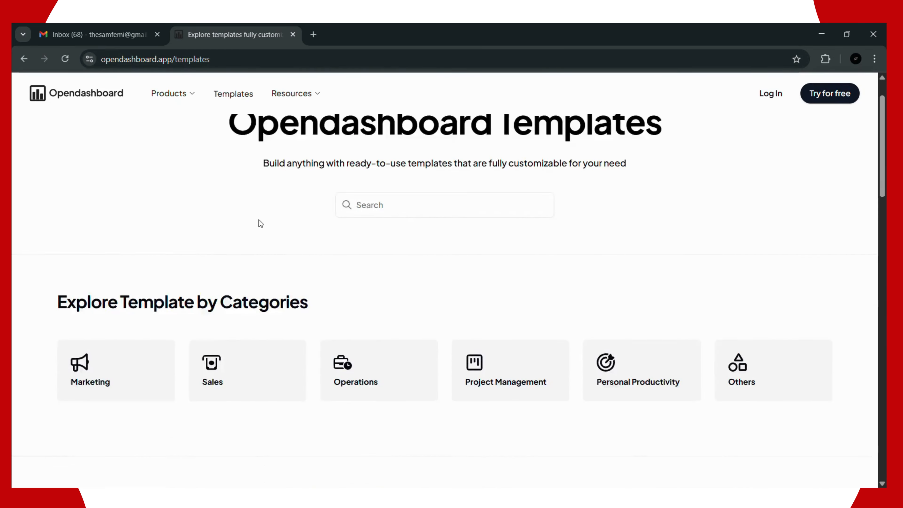
pyautogui.scroll(-5, 263, 223)
pyautogui.scroll(-5, 265, 221)
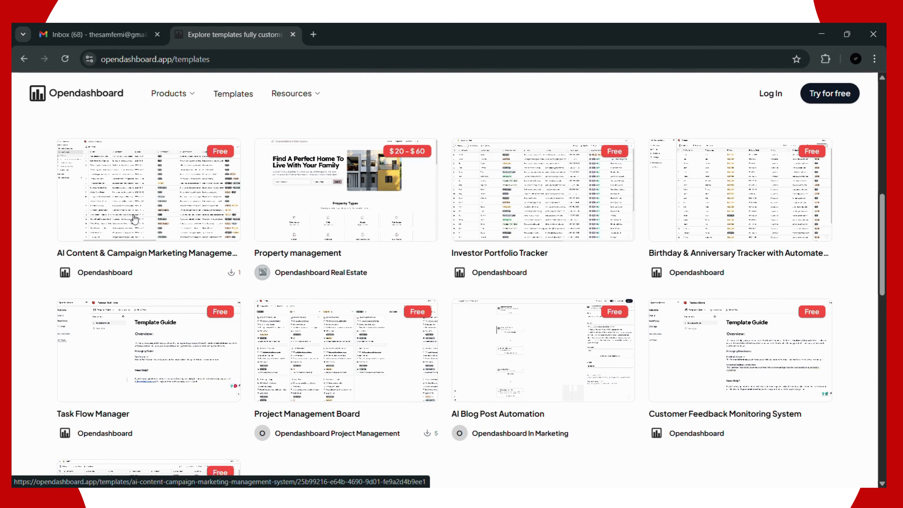
pyautogui.scroll(2, 137, 239)
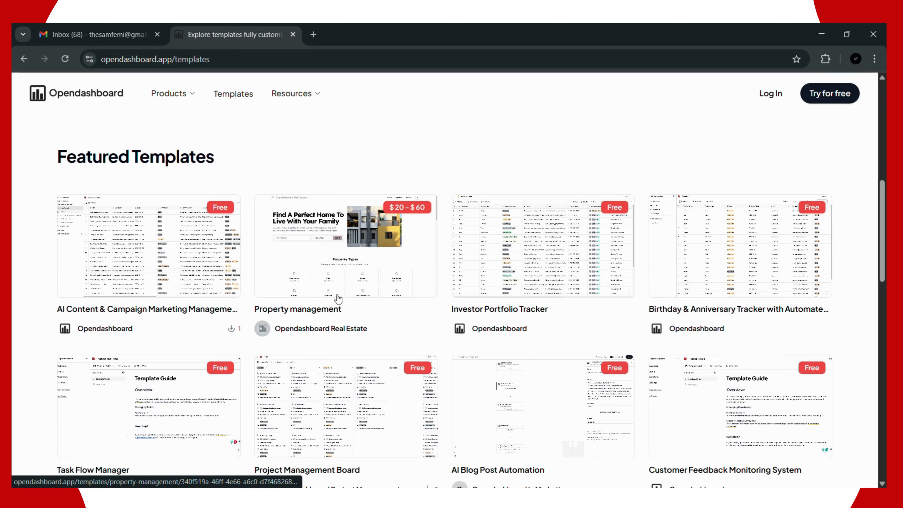
pyautogui.scroll(-3, 196, 301)
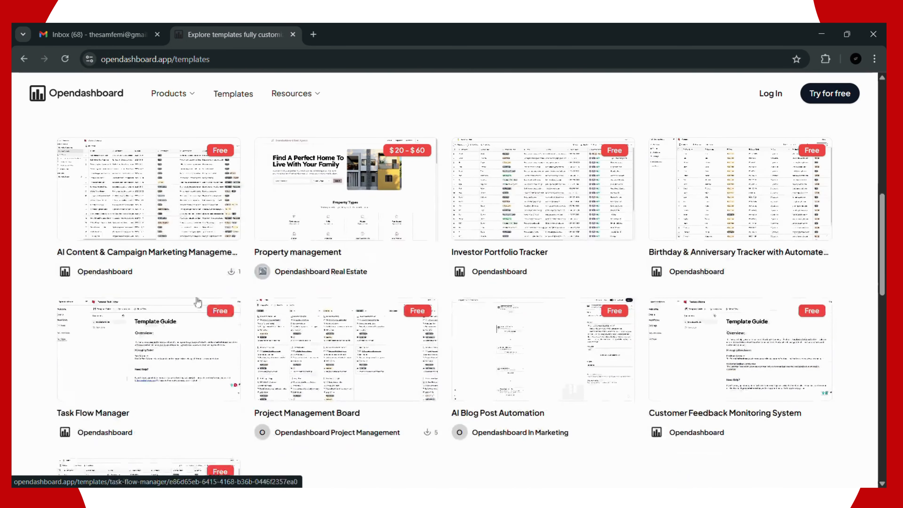
pyautogui.scroll(3, 343, 331)
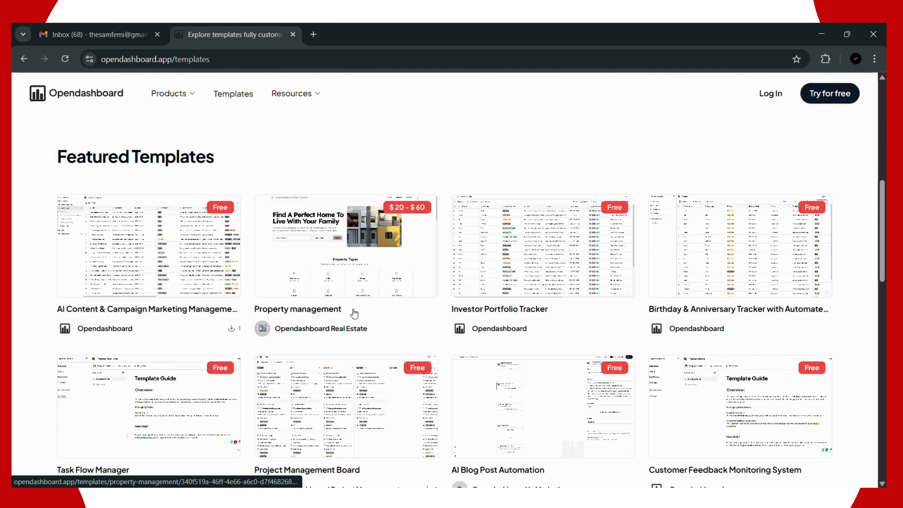
pyautogui.scroll(-9, 354, 313)
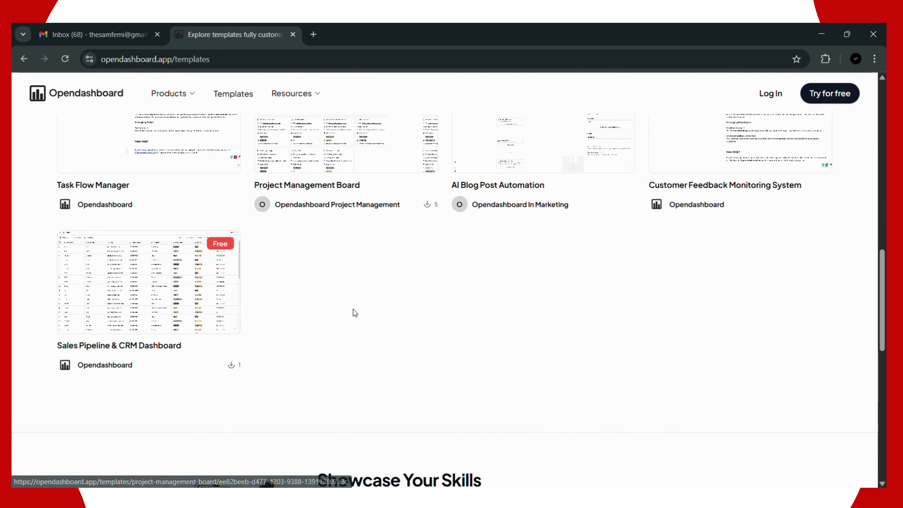
pyautogui.scroll(15, 361, 330)
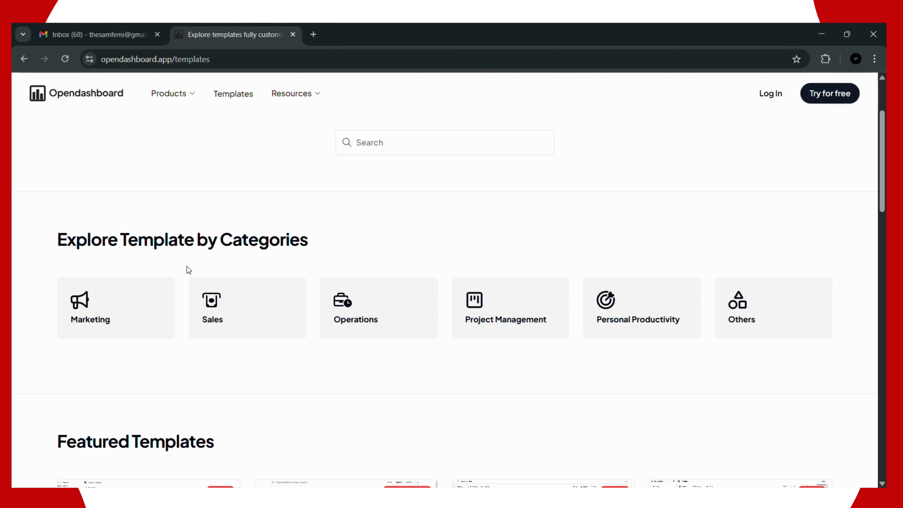
pyautogui.scroll(-2, 189, 270)
pyautogui.scroll(-3, 188, 267)
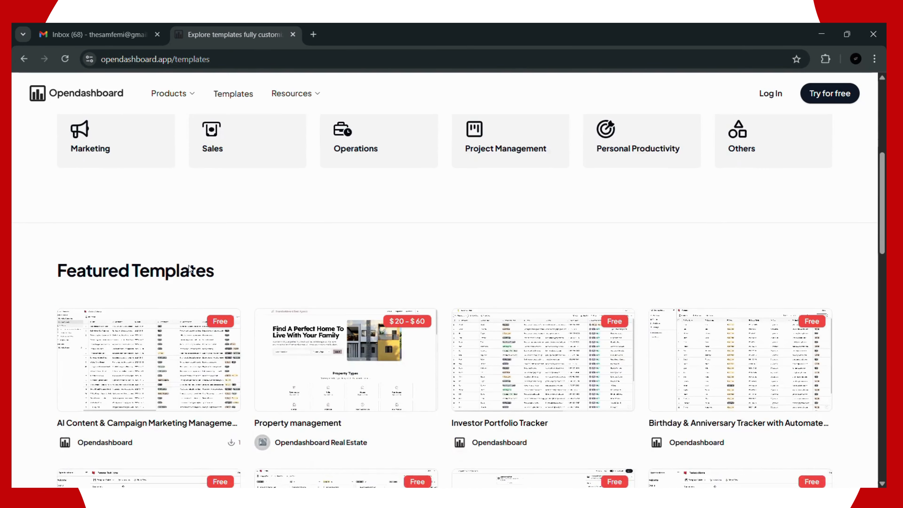
pyautogui.scroll(6, 188, 267)
pyautogui.scroll(2, 189, 266)
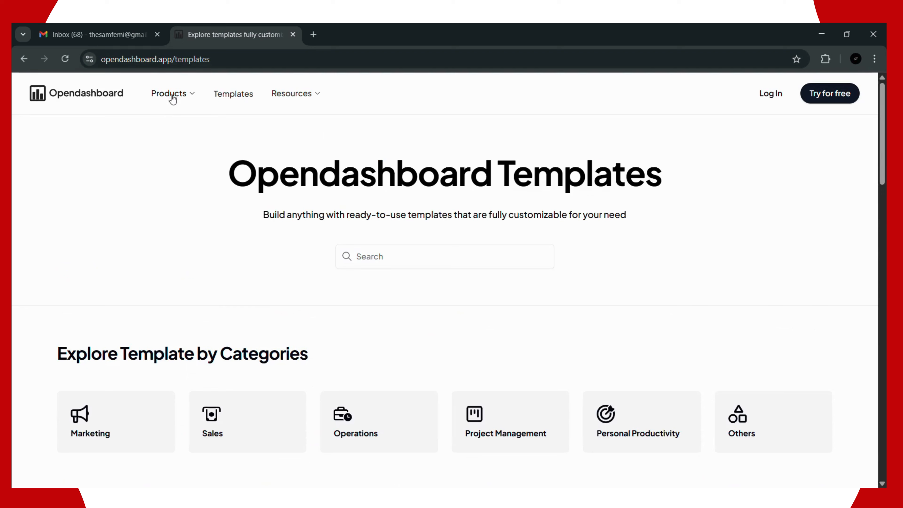
pyautogui.click(172, 95)
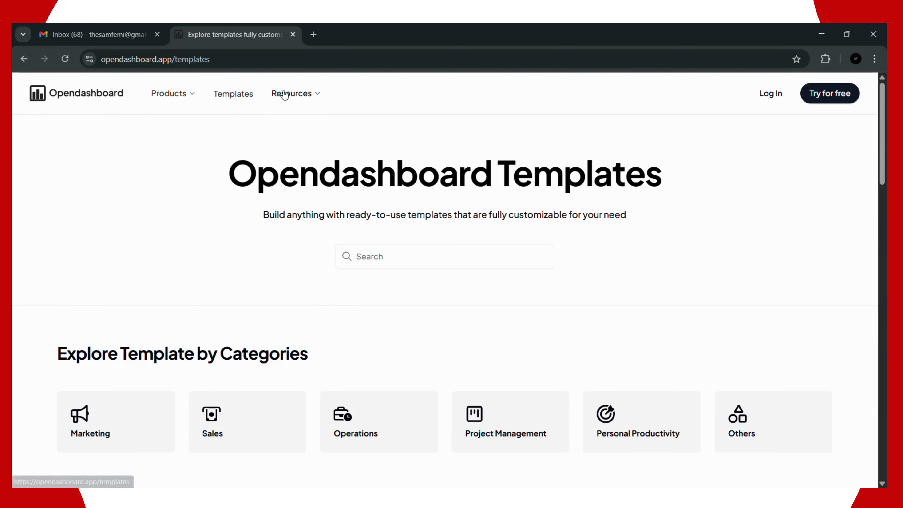
pyautogui.moveTo(281, 95)
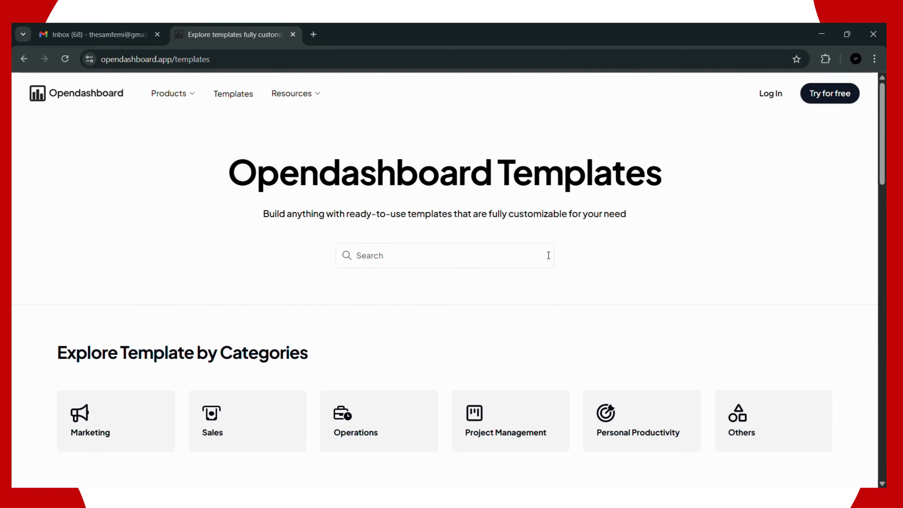
pyautogui.scroll(-3, 548, 256)
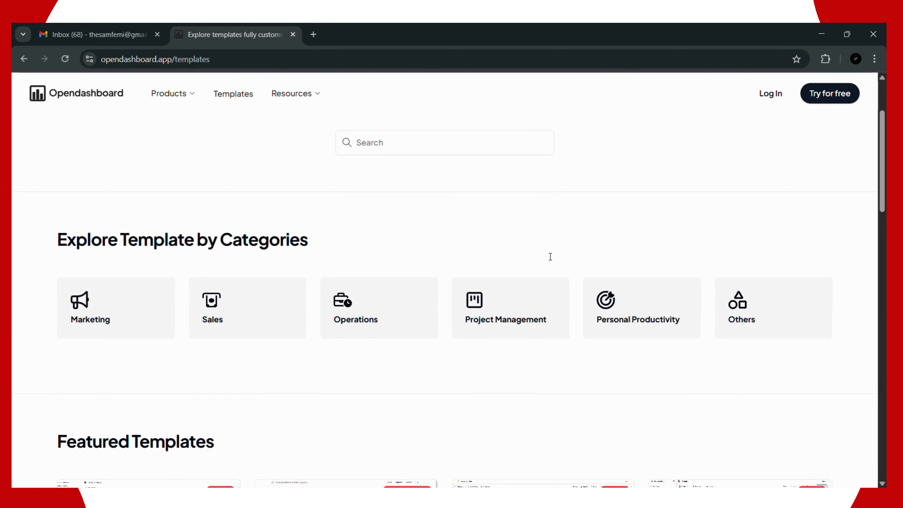
# Step: Start a free sign-up with Continue with Google, picking the account and approving the consent screen
pyautogui.click(830, 100)
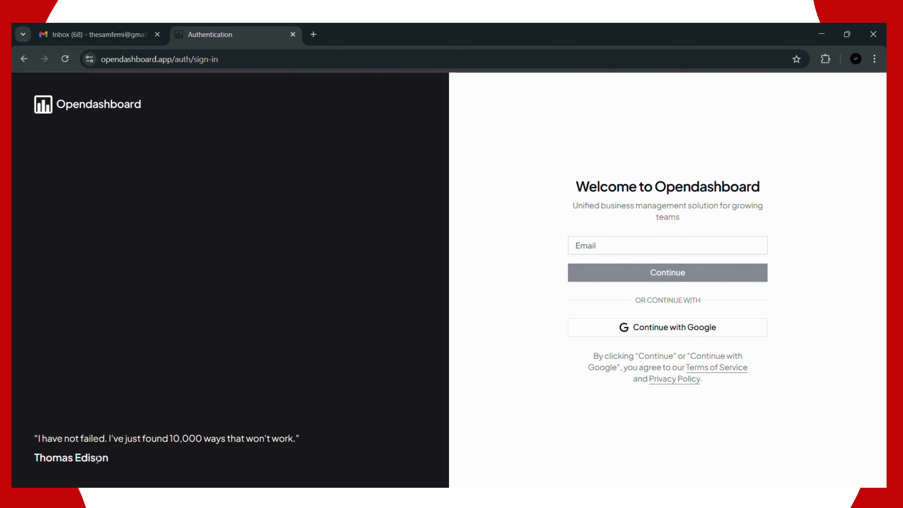
pyautogui.moveTo(109, 461); pyautogui.dragTo(49, 438)
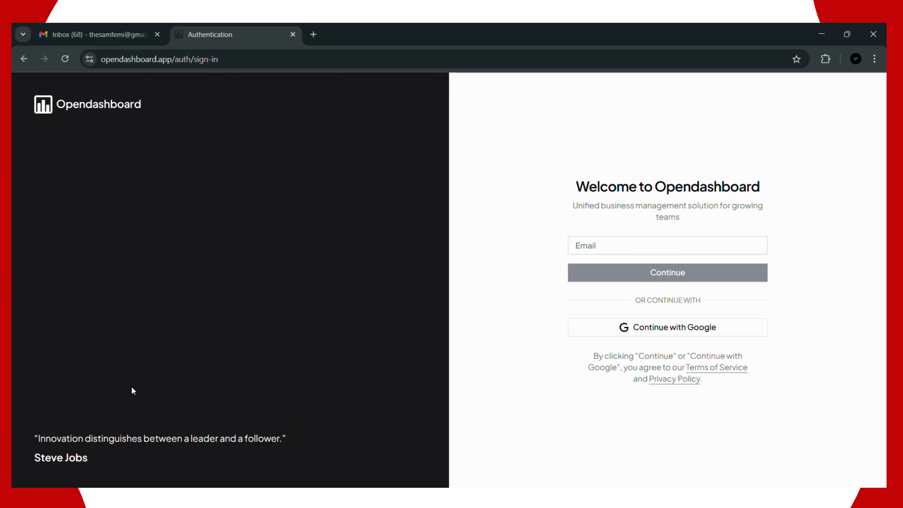
pyautogui.click(597, 334)
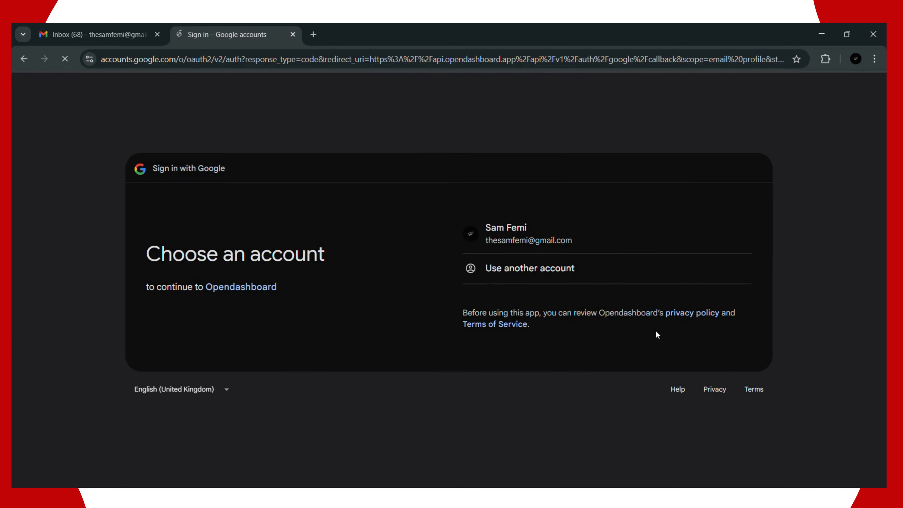
pyautogui.click(508, 229)
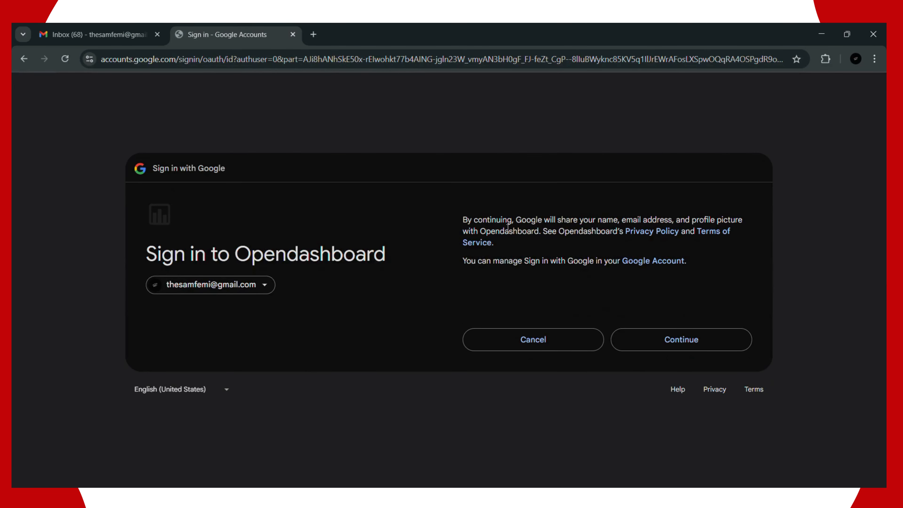
pyautogui.click(716, 347)
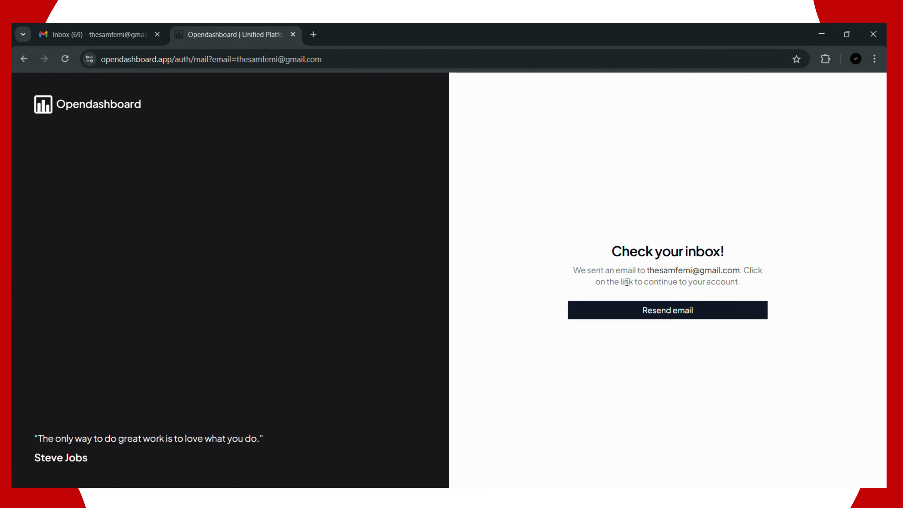
# Step: Refresh the Gmail Primary inbox, open the Opendashboard sign-in request email and follow its Sign In link
pyautogui.click(77, 37)
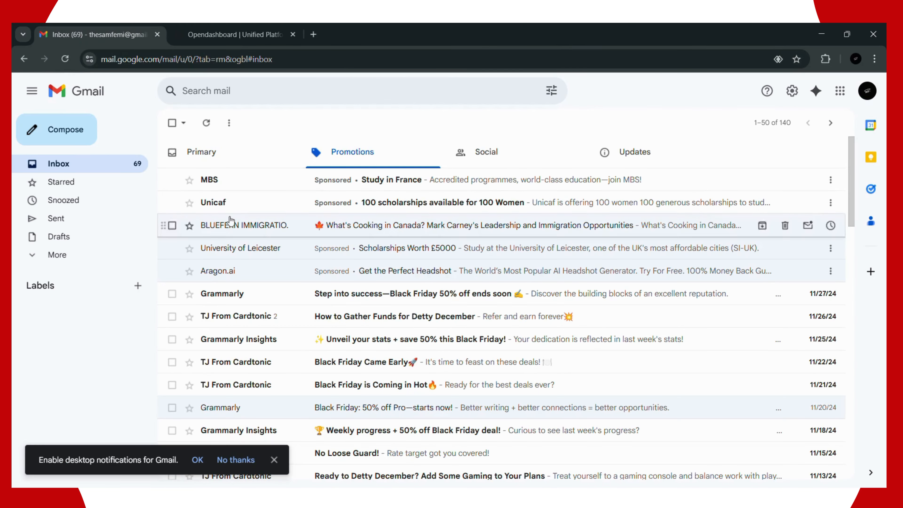
pyautogui.click(242, 161)
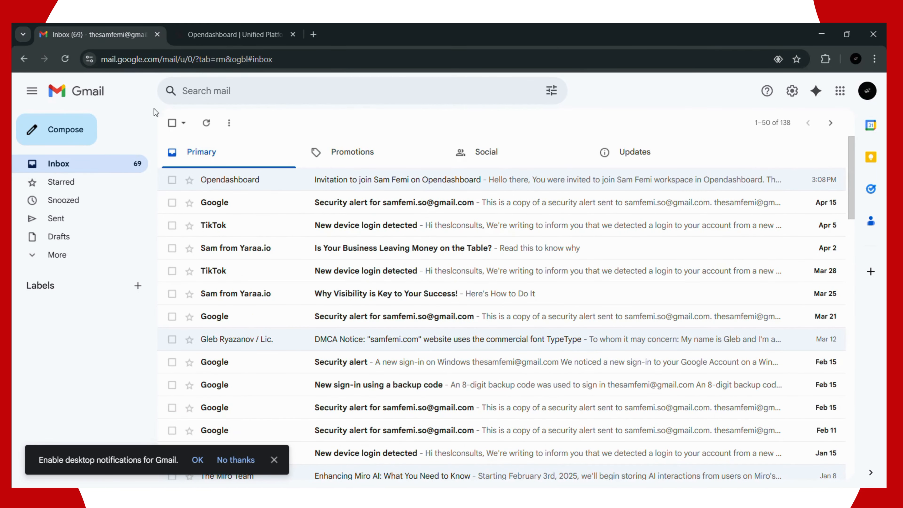
pyautogui.click(206, 124)
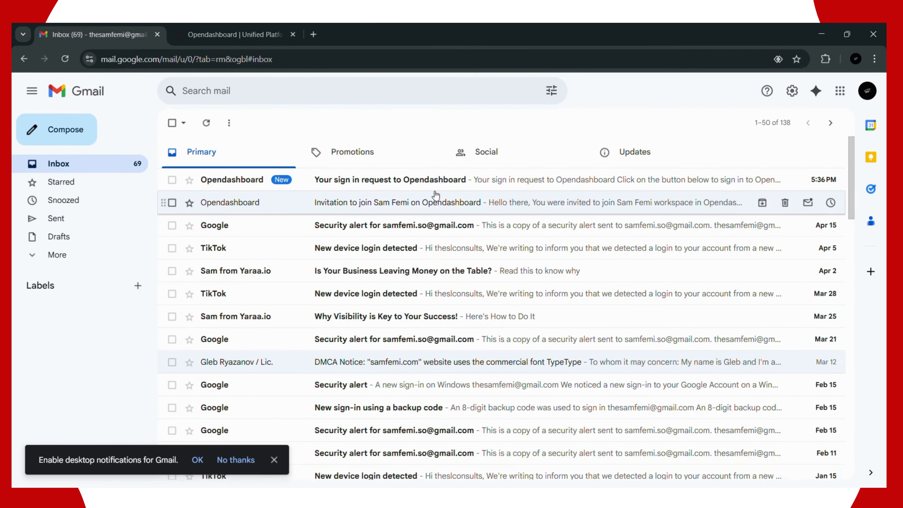
pyautogui.click(445, 182)
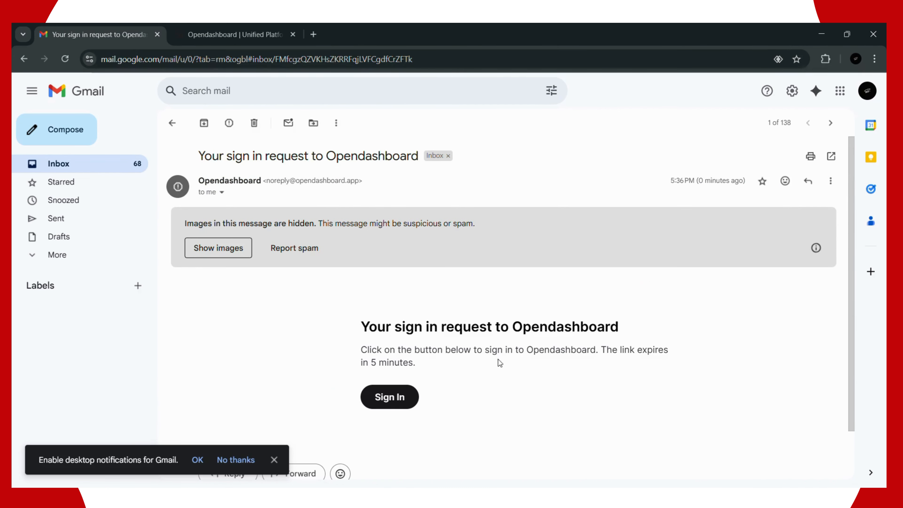
pyautogui.click(390, 403)
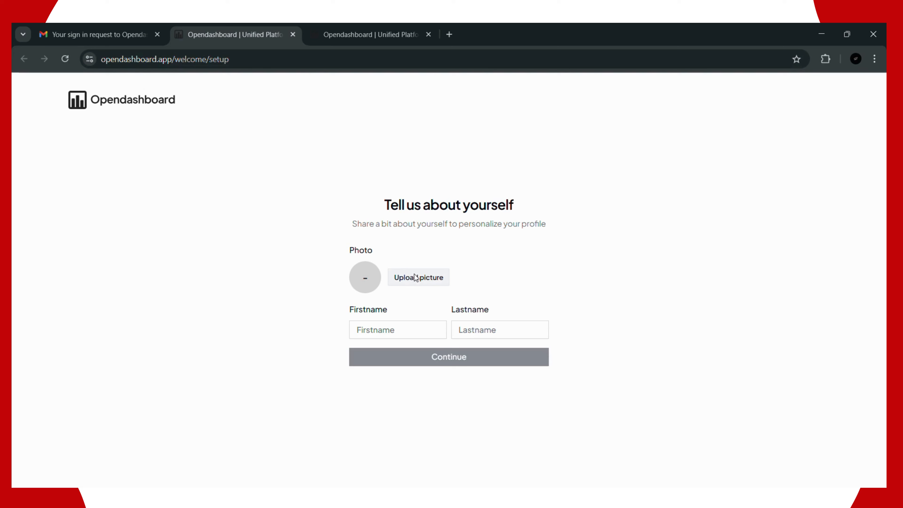
# Step: Upload the first image from Today in Downloads as the profile picture
pyautogui.click(415, 277)
pyautogui.scroll(-3, 377, 259)
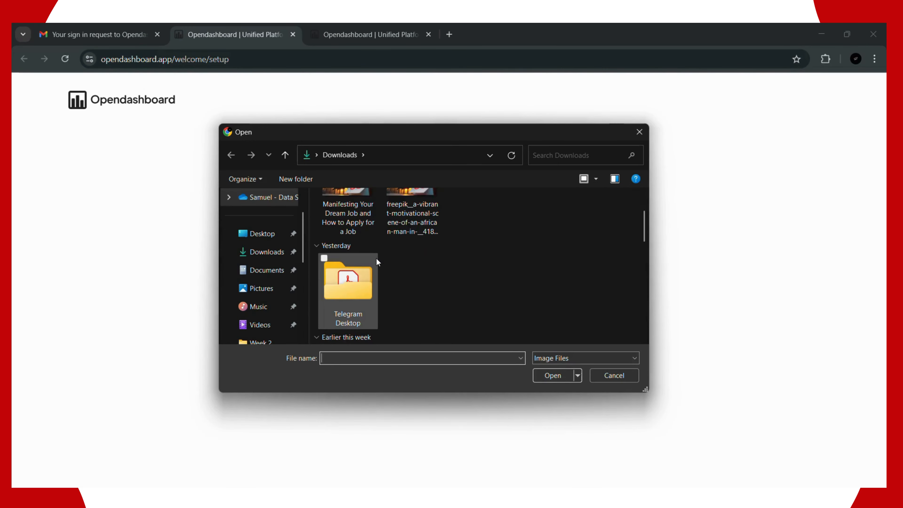
pyautogui.scroll(-3, 376, 260)
pyautogui.scroll(-4, 376, 260)
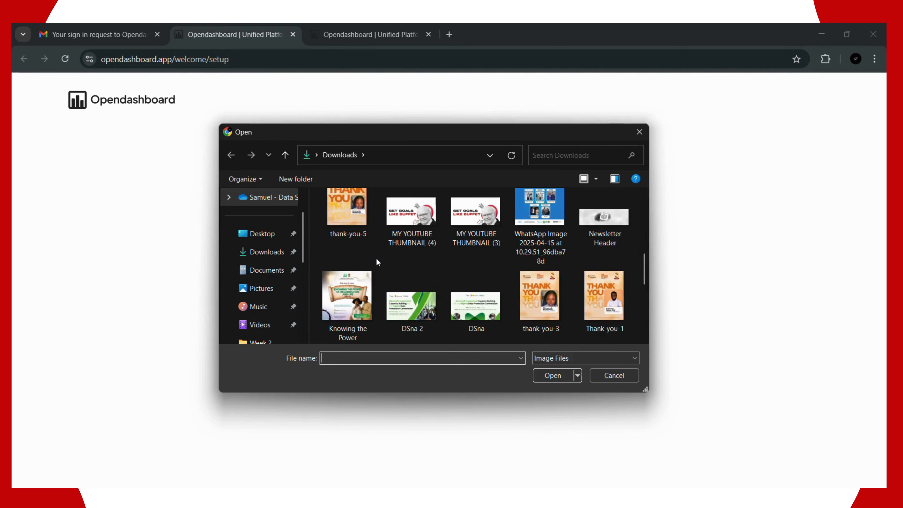
pyautogui.scroll(-5, 376, 258)
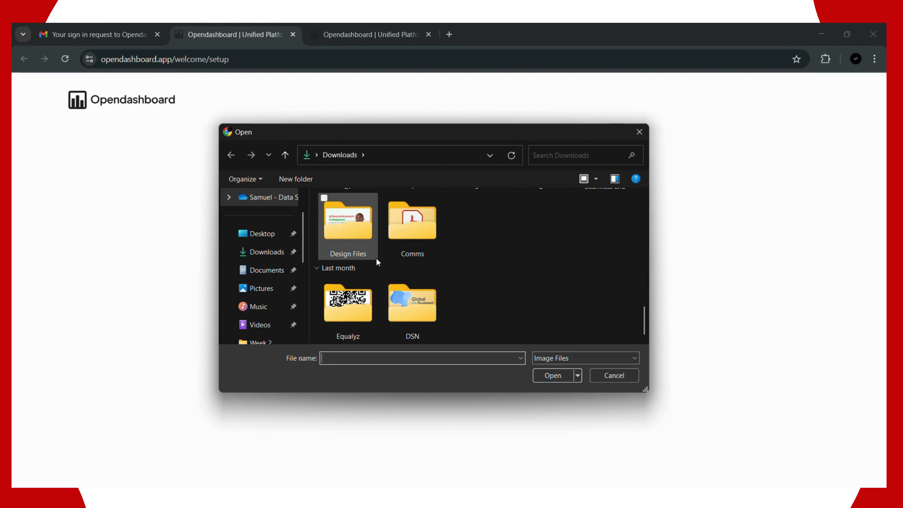
pyautogui.scroll(10, 376, 258)
pyautogui.scroll(3, 376, 262)
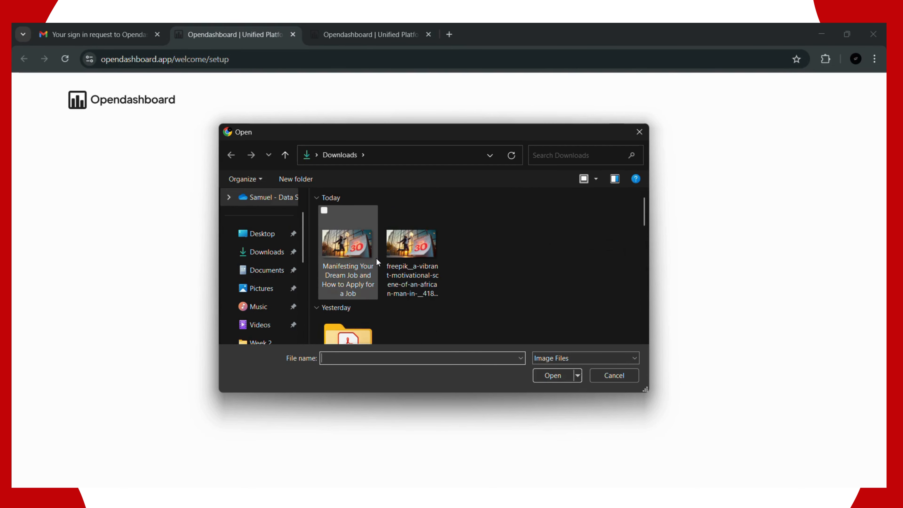
pyautogui.scroll(-3, 376, 258)
pyautogui.scroll(3, 412, 263)
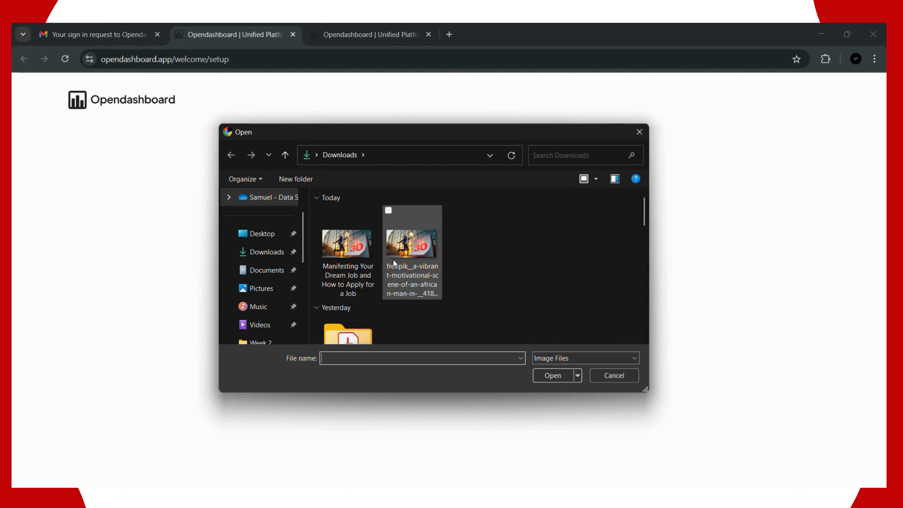
pyautogui.click(357, 247)
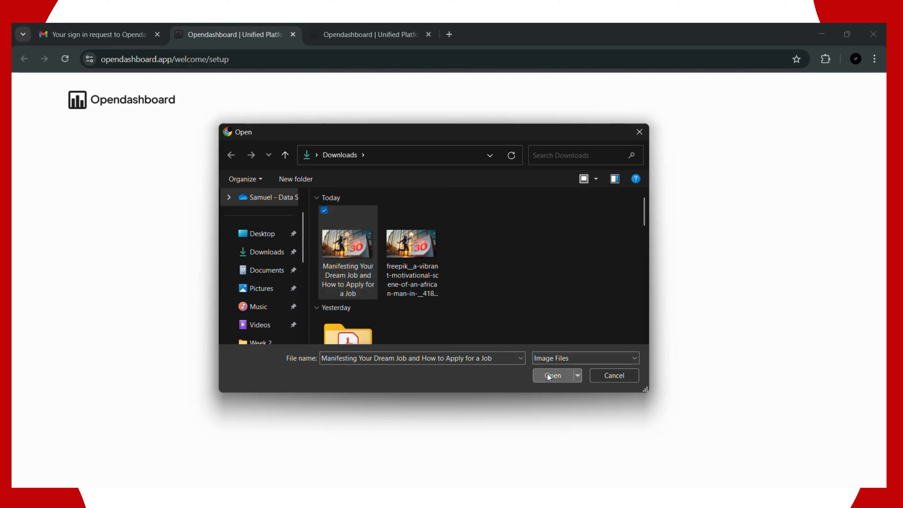
pyautogui.click(547, 374)
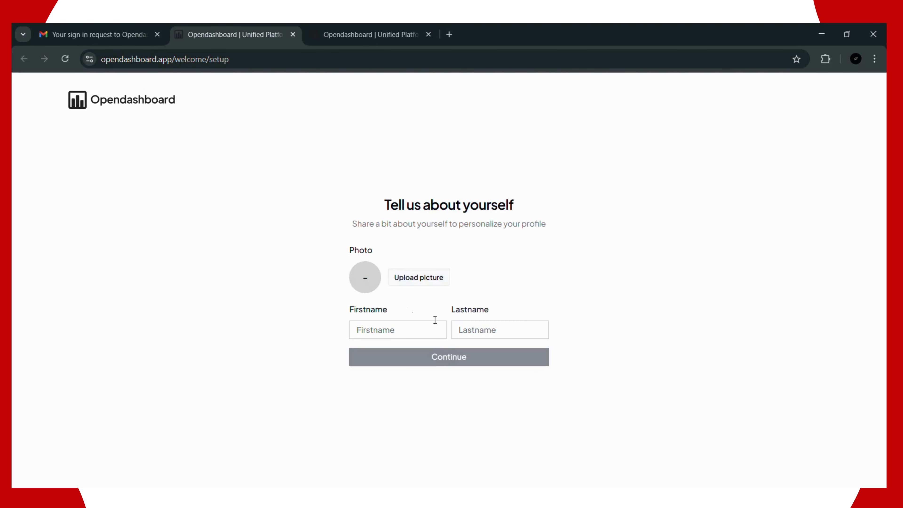
# Step: Autofill the first and last name from saved suggestions and submit the profile
pyautogui.click(380, 323)
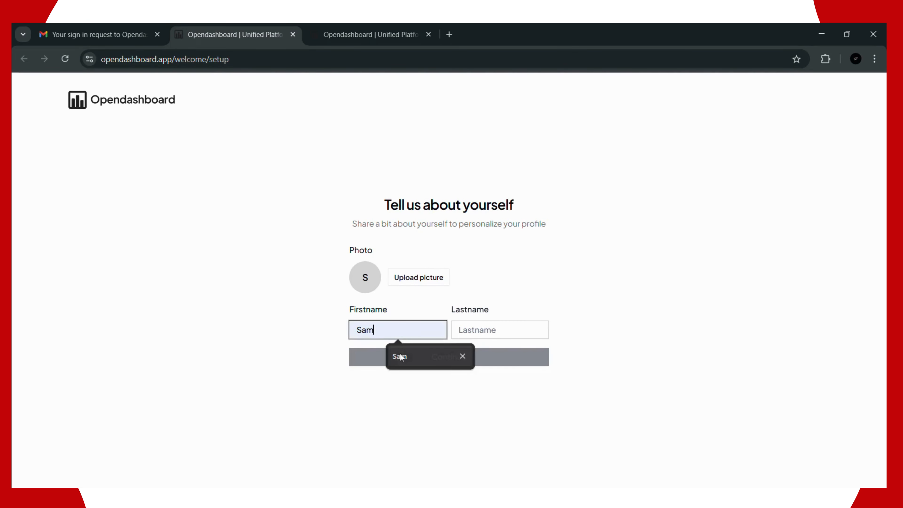
pyautogui.click(400, 354)
pyautogui.click(475, 336)
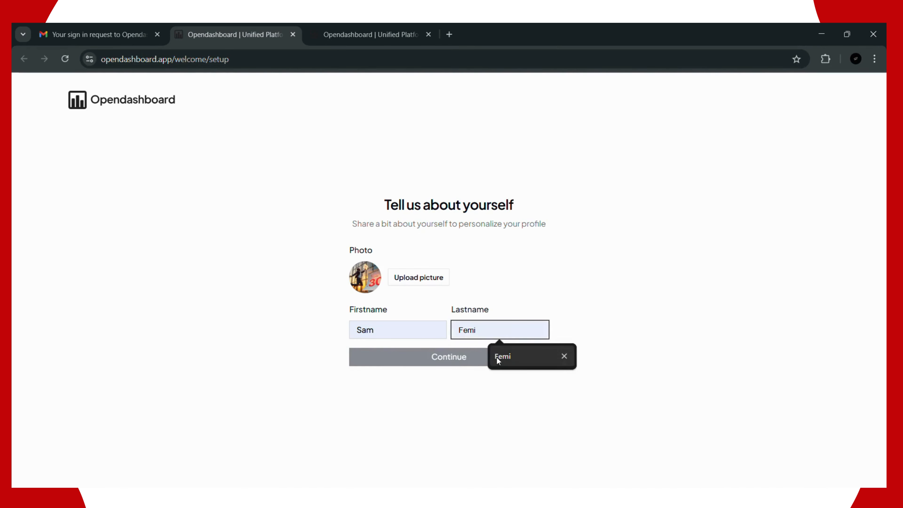
pyautogui.click(497, 357)
pyautogui.click(431, 357)
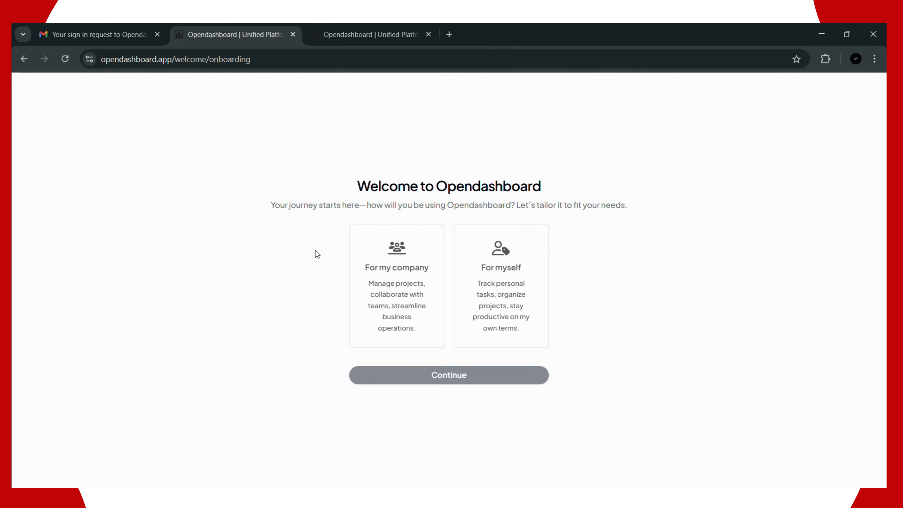
# Step: Choose personal use, then set purpose Marketing, organization Agency, size 1-10 and role Team Lead
pyautogui.click(489, 280)
pyautogui.click(487, 373)
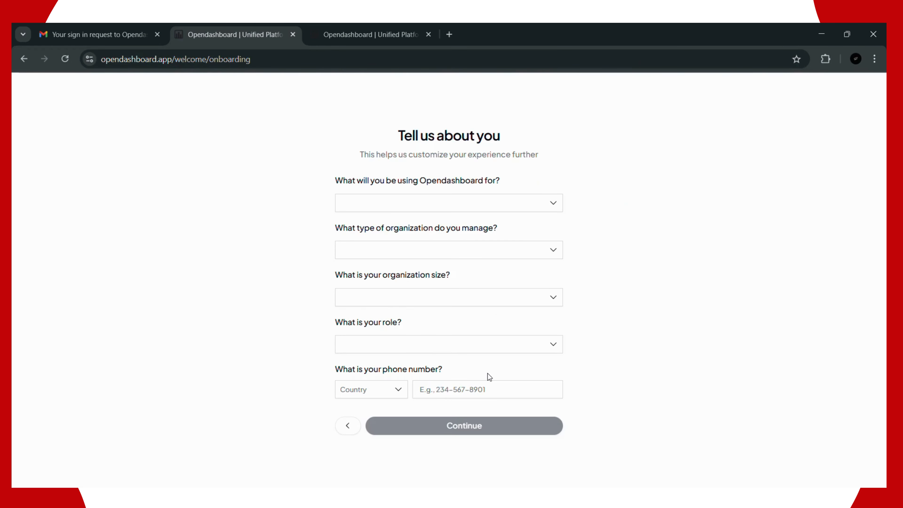
pyautogui.click(381, 199)
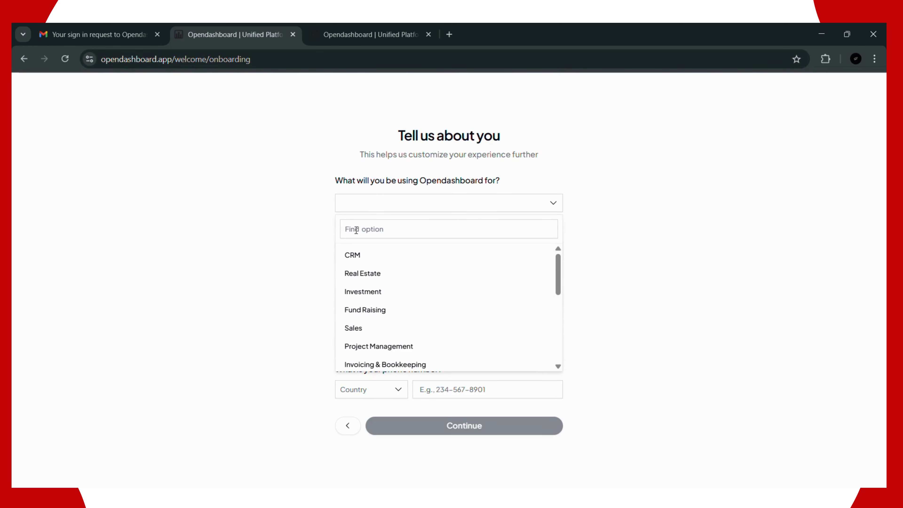
pyautogui.scroll(-5, 385, 303)
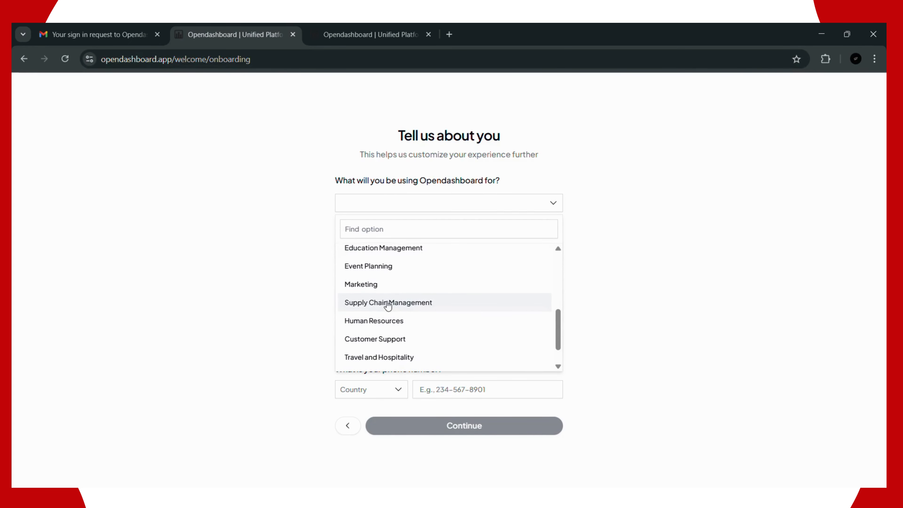
pyautogui.scroll(-2, 388, 306)
pyautogui.click(386, 255)
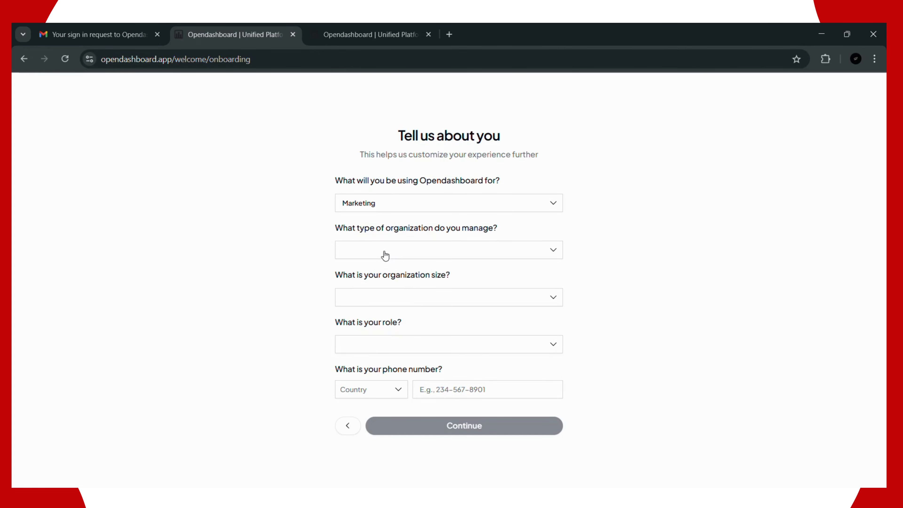
pyautogui.click(385, 255)
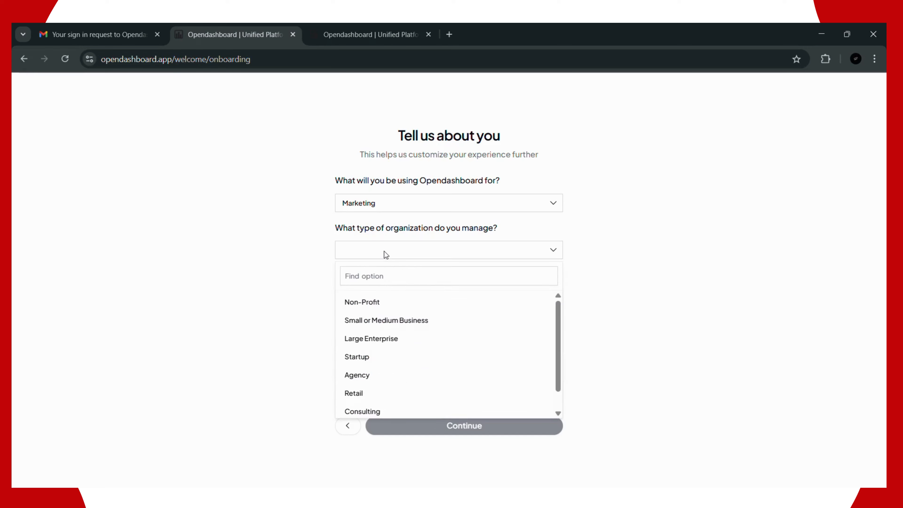
pyautogui.click(395, 375)
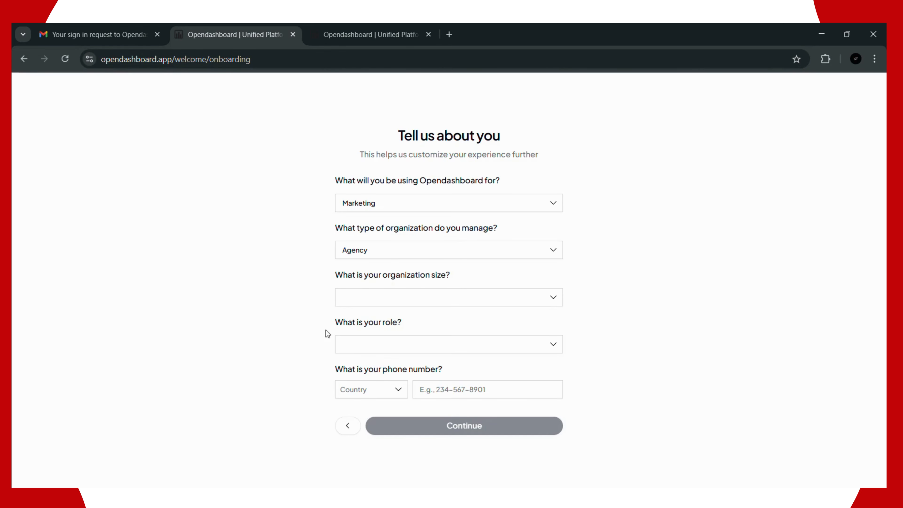
pyautogui.click(374, 297)
pyautogui.click(384, 376)
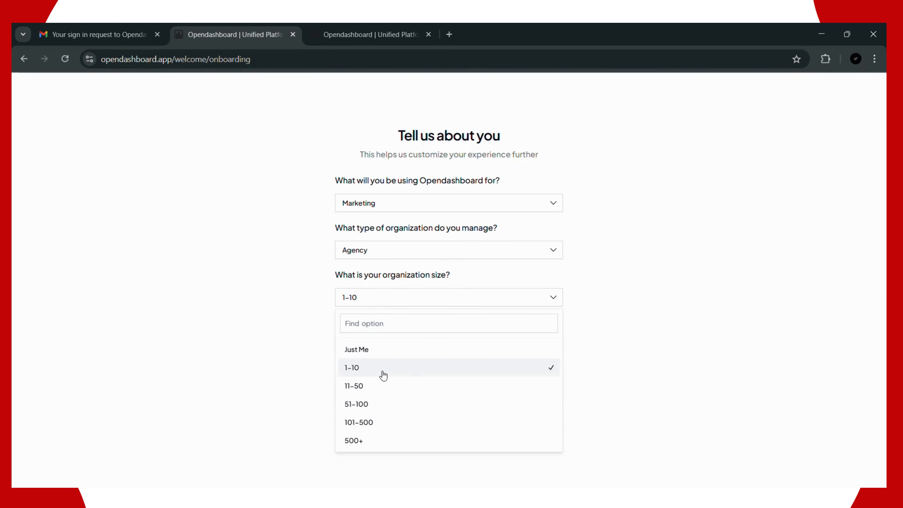
pyautogui.click(391, 347)
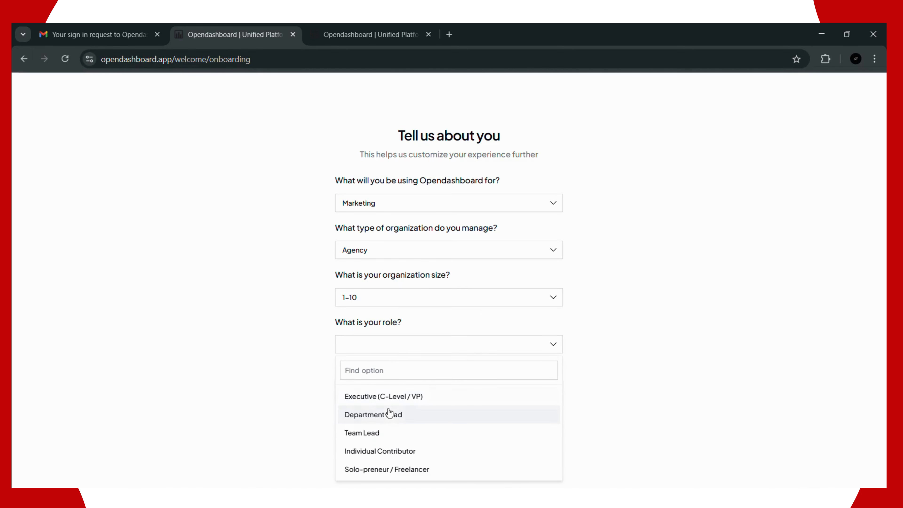
pyautogui.click(397, 434)
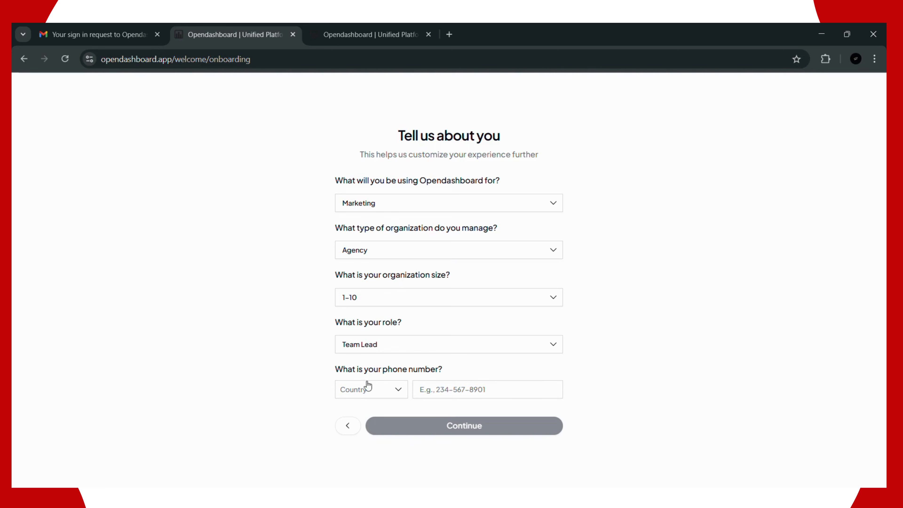
# Step: Select Nigeria as phone country, enter the user's phone number, and submit the answers
pyautogui.click(366, 384)
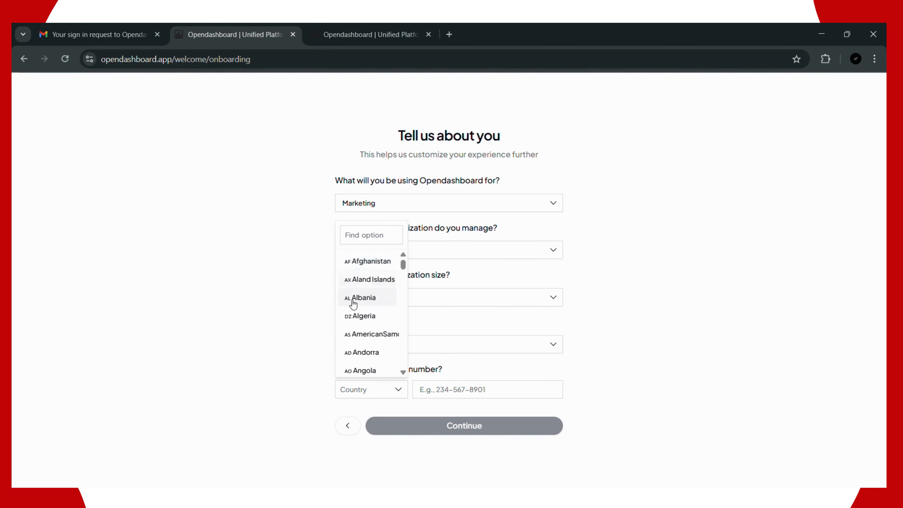
pyautogui.scroll(-15, 368, 312)
pyautogui.scroll(-15, 368, 312)
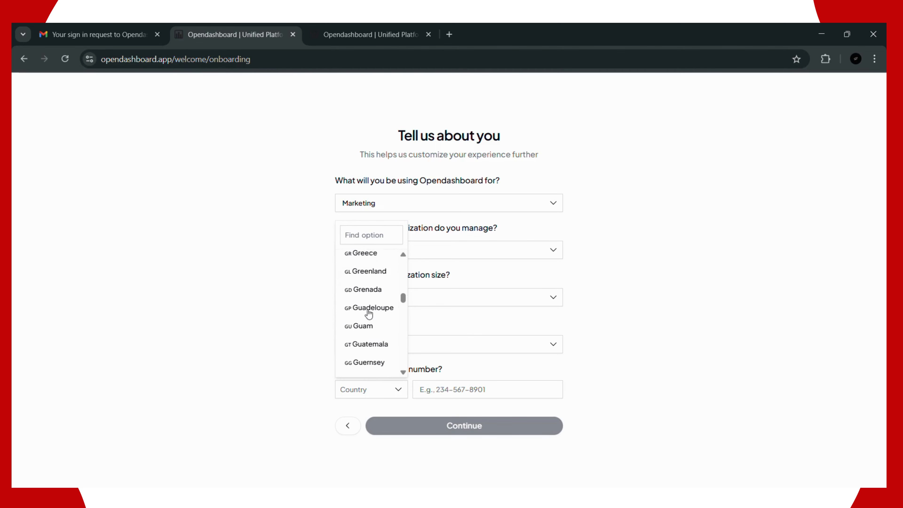
pyautogui.scroll(-11, 369, 315)
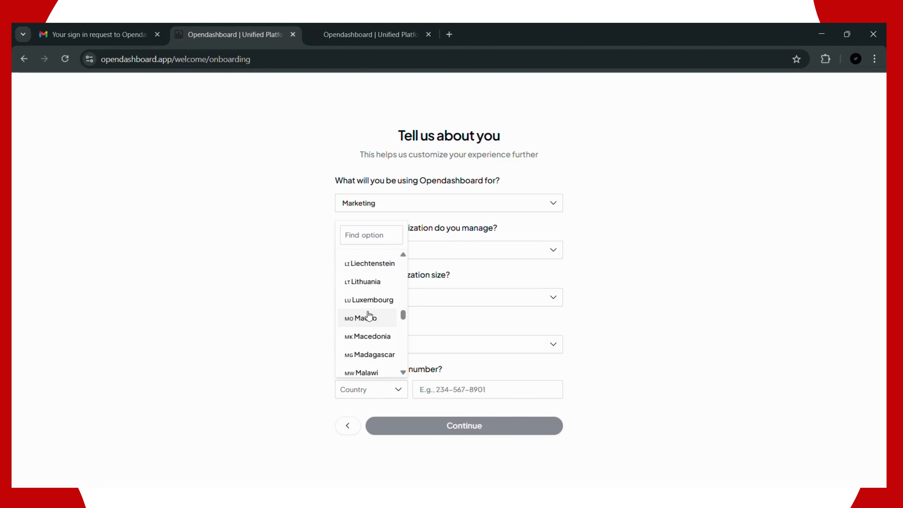
pyautogui.scroll(-10, 368, 320)
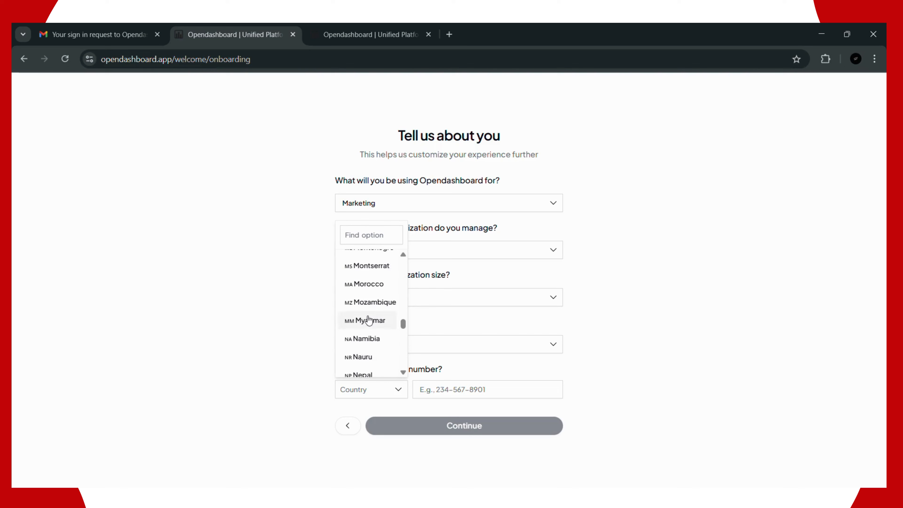
pyautogui.click(362, 331)
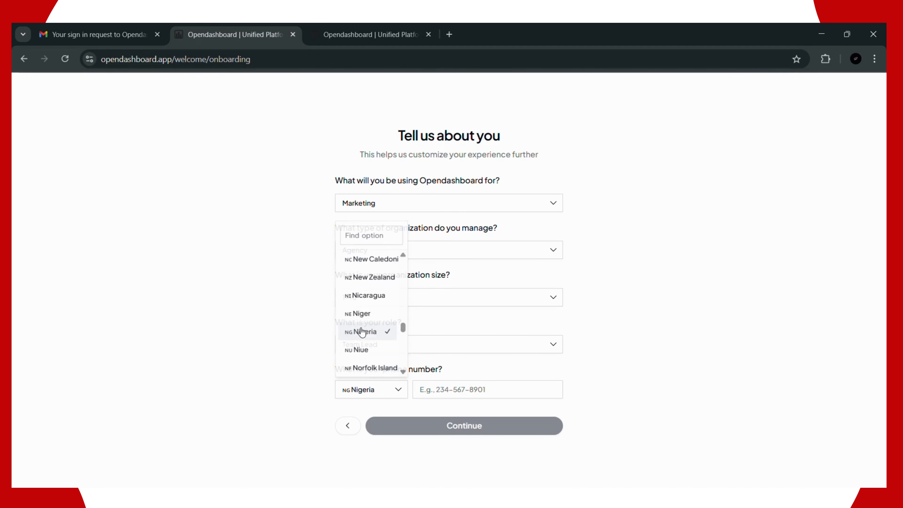
pyautogui.click(457, 391)
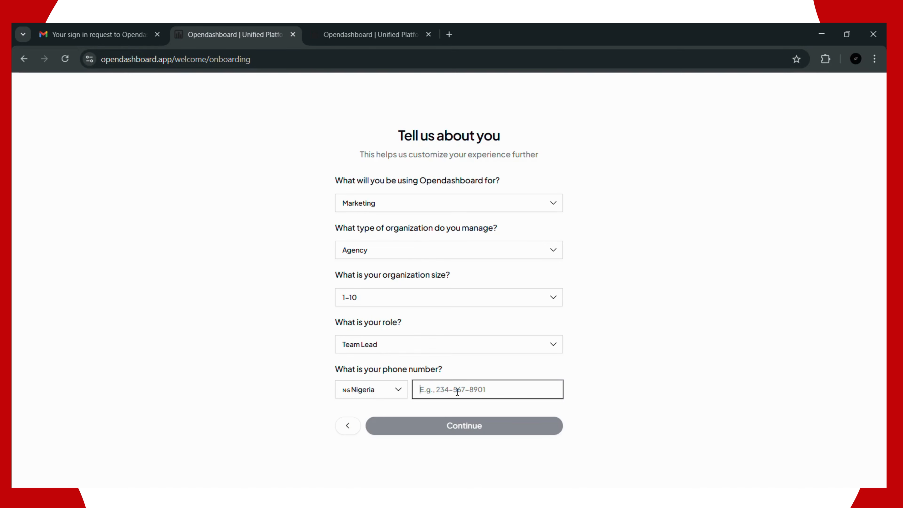
pyautogui.write('8')
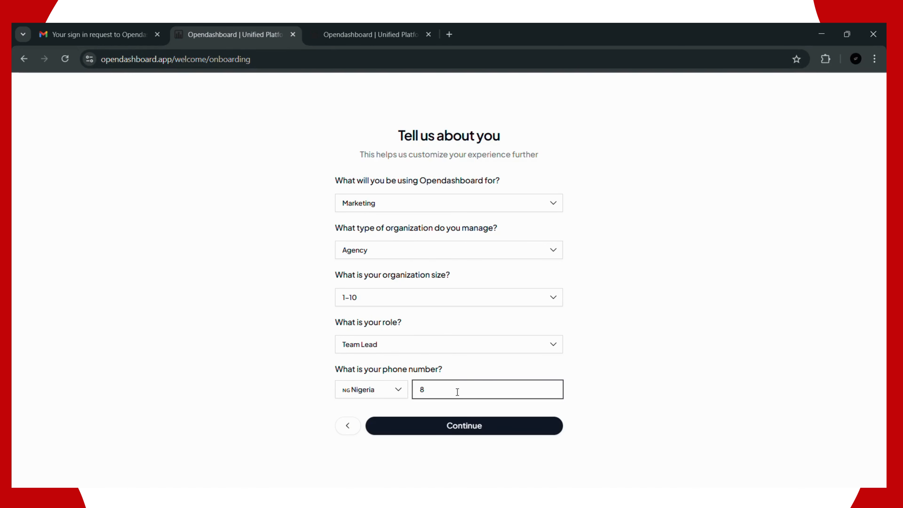
pyautogui.press('BackSpace')
pyautogui.click(454, 426)
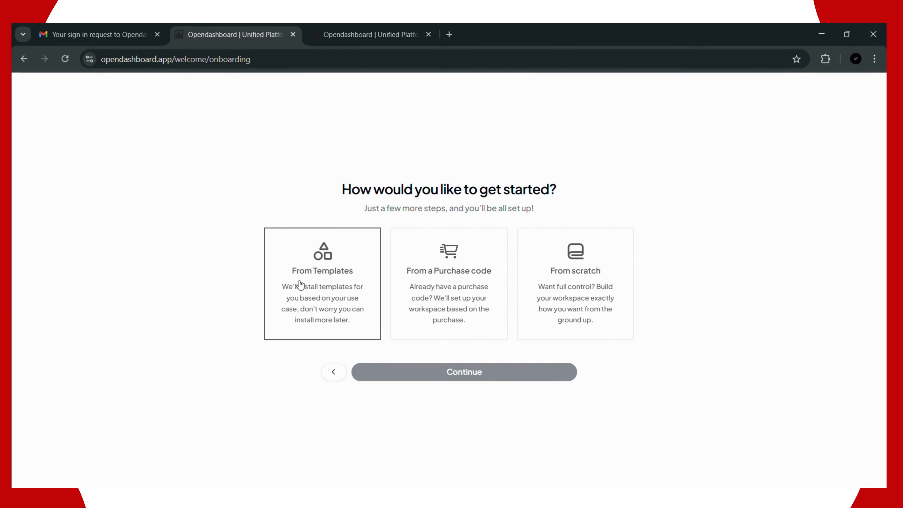
# Step: Select the From scratch card and continue to the Almost there! page
pyautogui.click(557, 284)
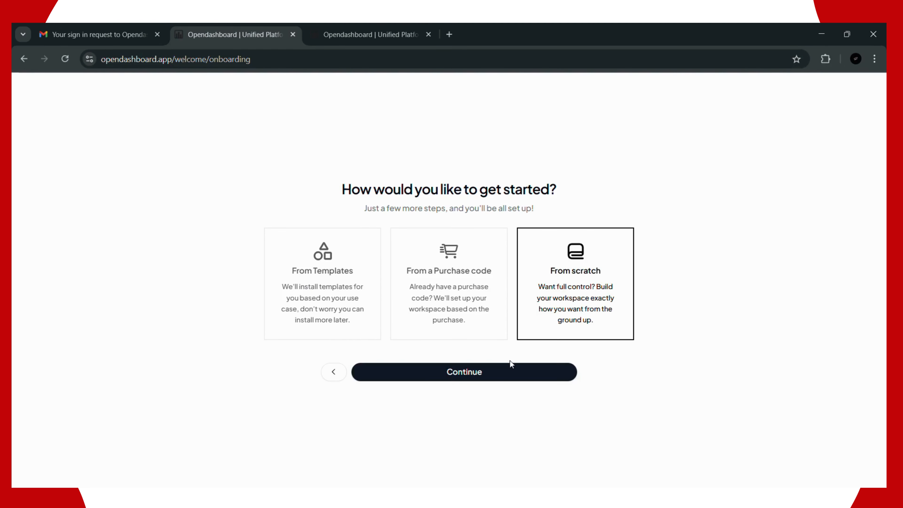
pyautogui.click(507, 372)
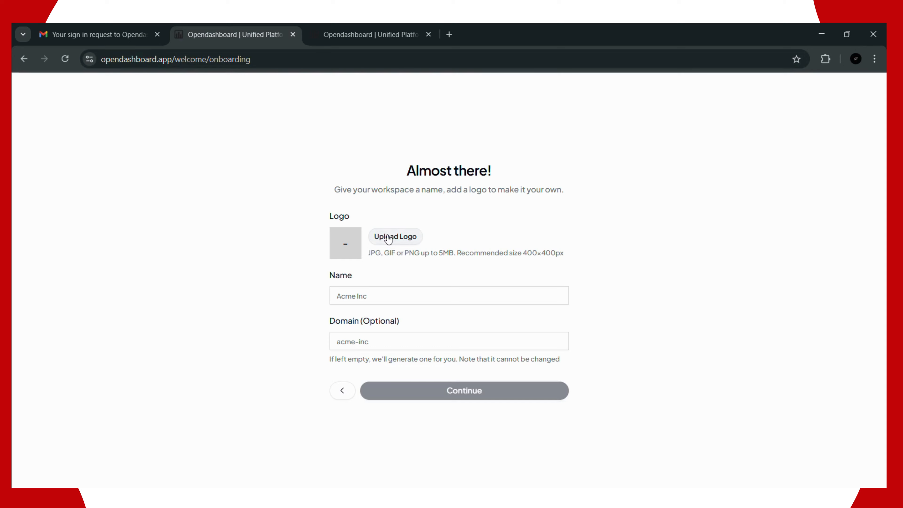
# Step: Upload image 27 from Downloads as the workspace logo
pyautogui.click(389, 238)
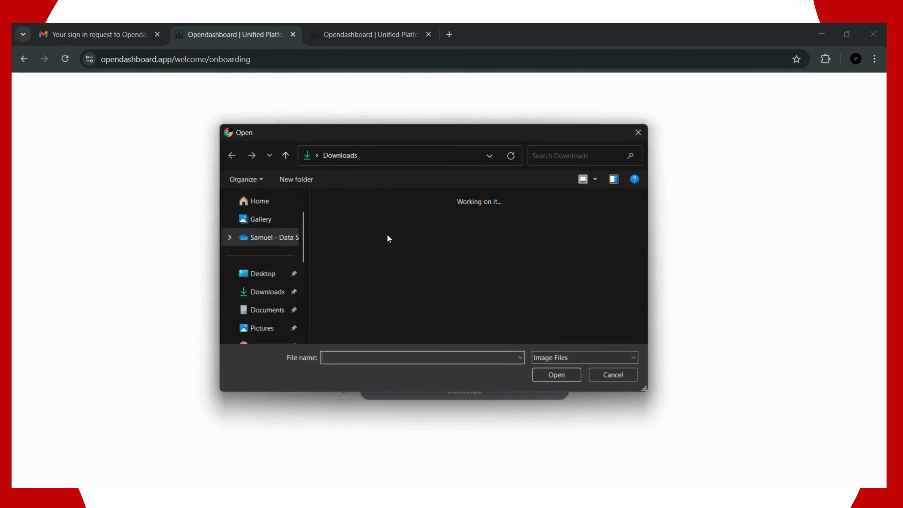
pyautogui.scroll(-5, 366, 257)
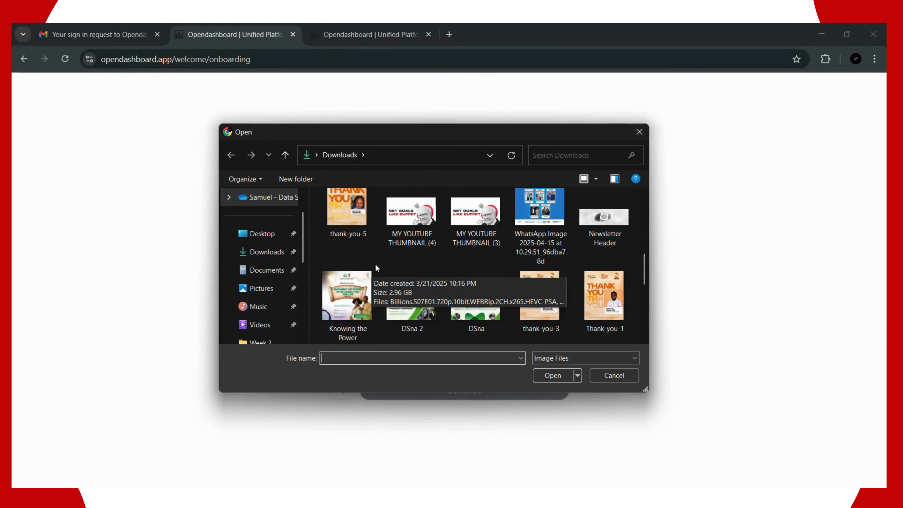
pyautogui.scroll(-10, 419, 256)
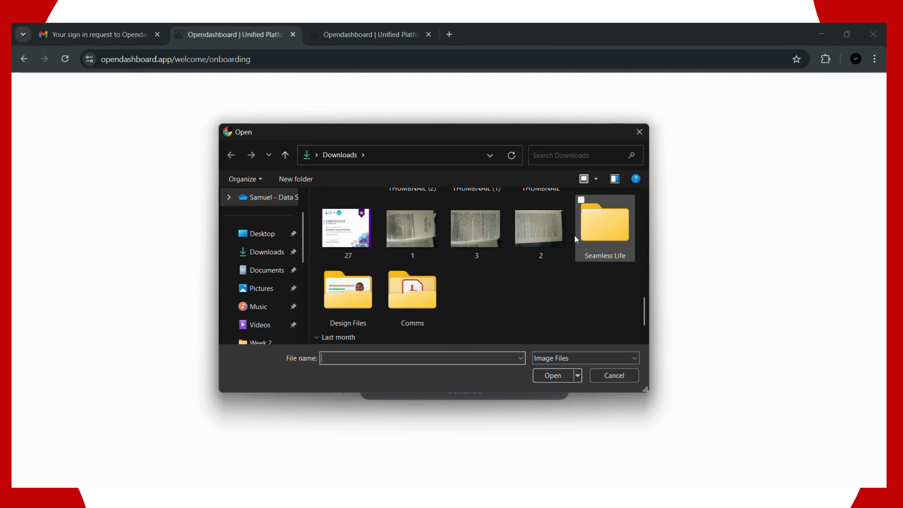
pyautogui.click(346, 227)
pyautogui.click(553, 375)
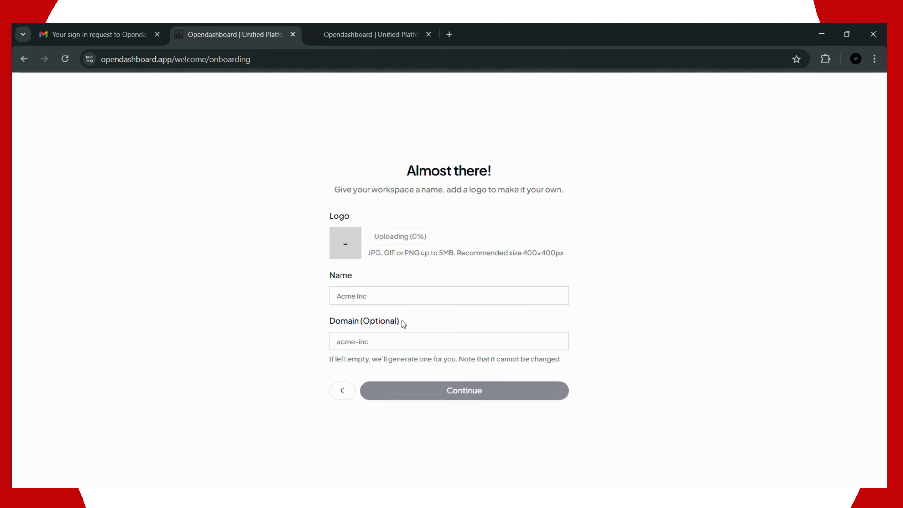
# Step: Name the workspace 'My Workspace' and continue to the teammates page
pyautogui.click(386, 298)
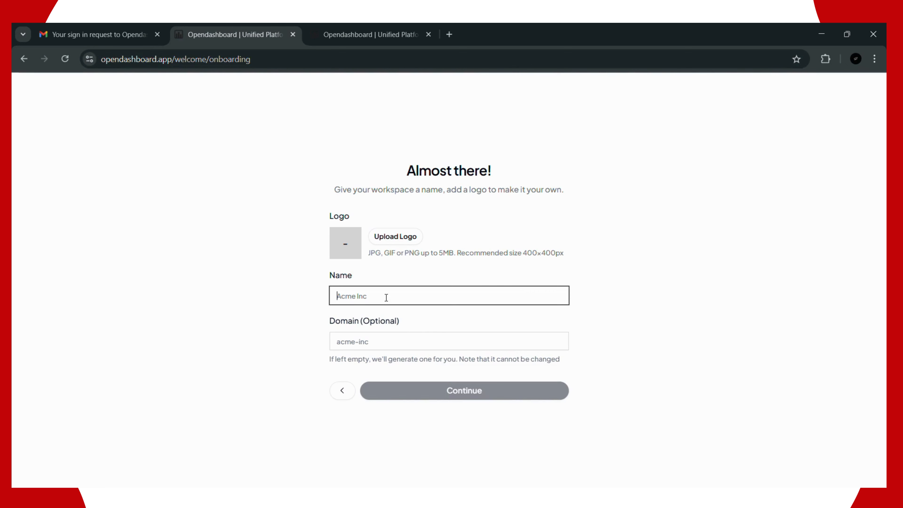
pyautogui.write('s')
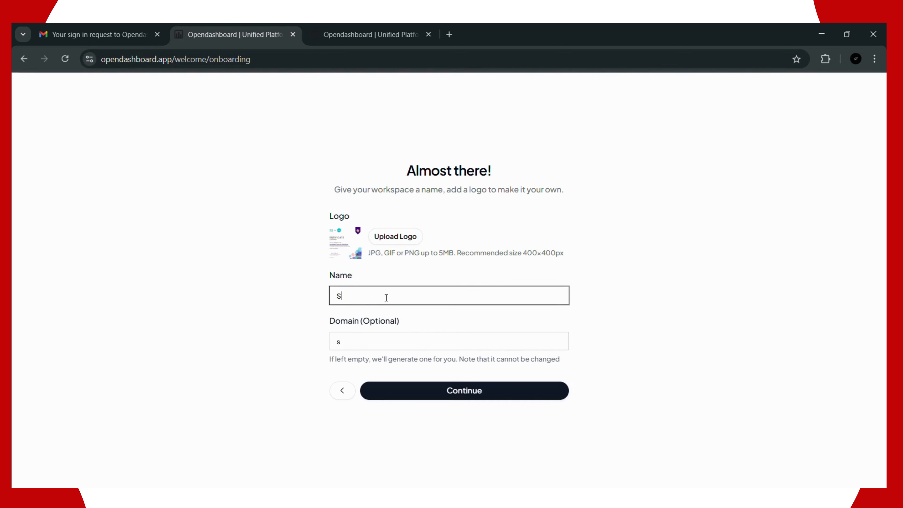
pyautogui.write('A')
pyautogui.press('BackSpace')
pyautogui.press('BackSpace')
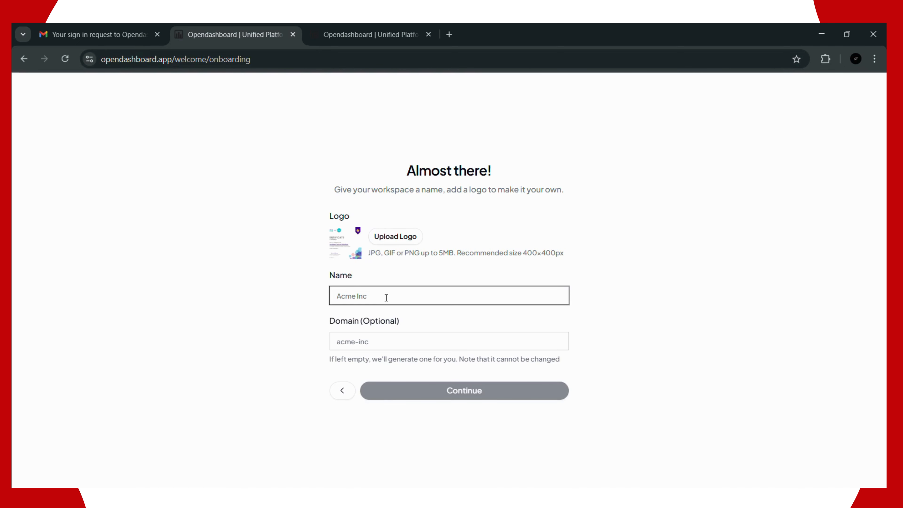
pyautogui.write('My')
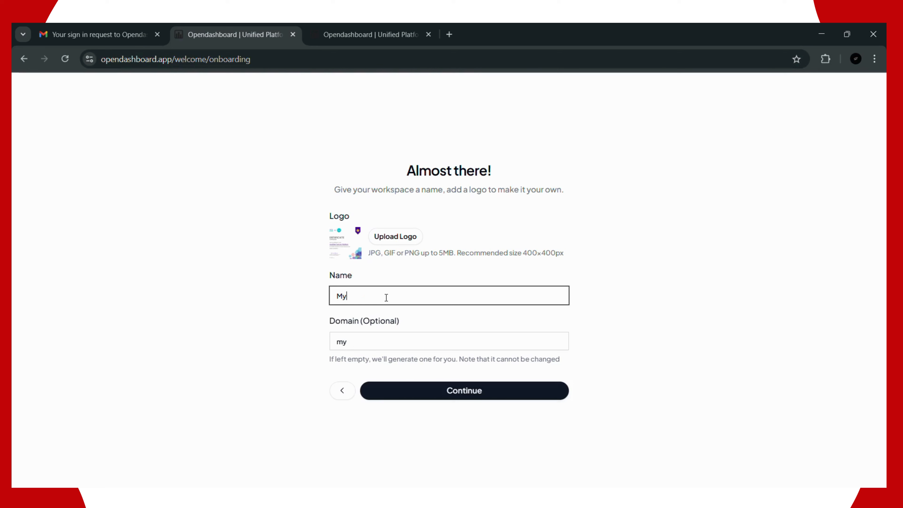
pyautogui.write(' Workspace')
pyautogui.click(456, 390)
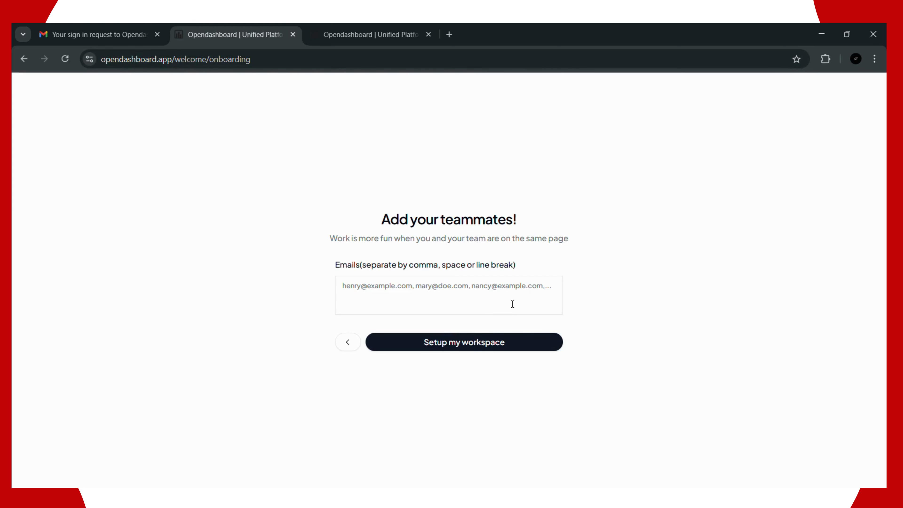
# Step: Leave the teammate emails empty and click Setup my workspace
pyautogui.click(482, 343)
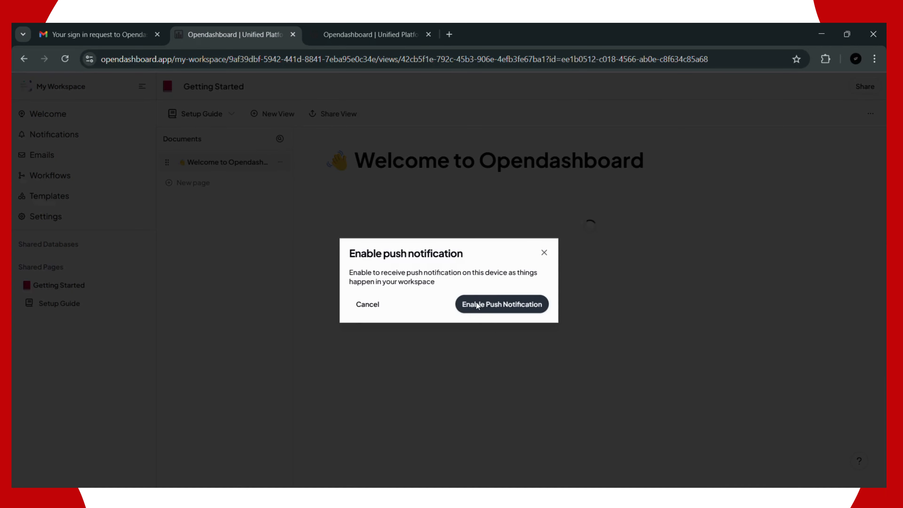
# Step: Enable push notifications for the workspace and browse the Shared pages list in the sidebar
pyautogui.click(515, 305)
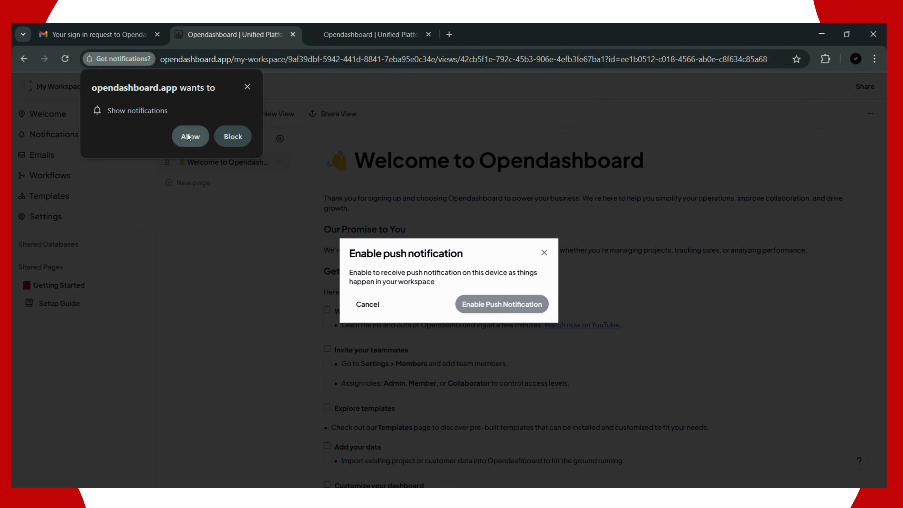
pyautogui.click(187, 136)
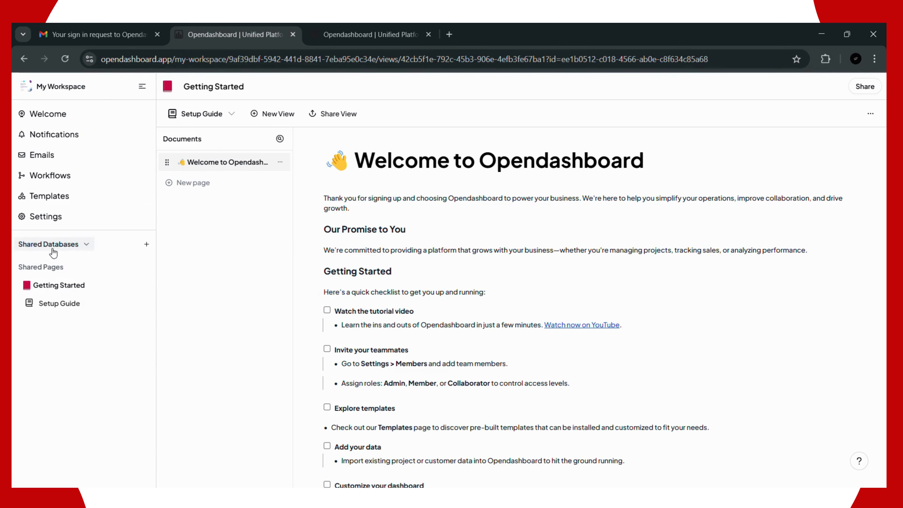
pyautogui.click(53, 269)
pyautogui.click(52, 271)
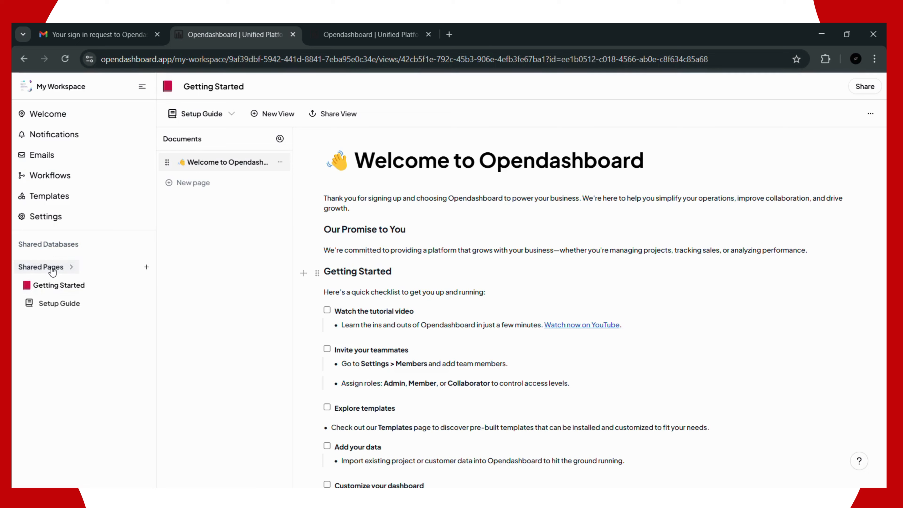
pyautogui.click(52, 271)
pyautogui.click(52, 270)
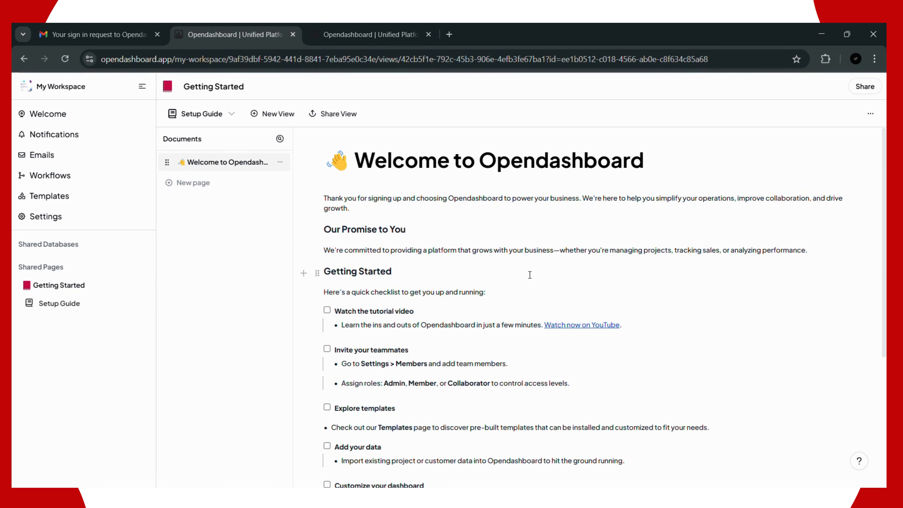
# Step: Scroll through the Getting Started page, then open the My Workspace switcher dropdown
pyautogui.scroll(-2, 463, 256)
pyautogui.scroll(-2, 409, 263)
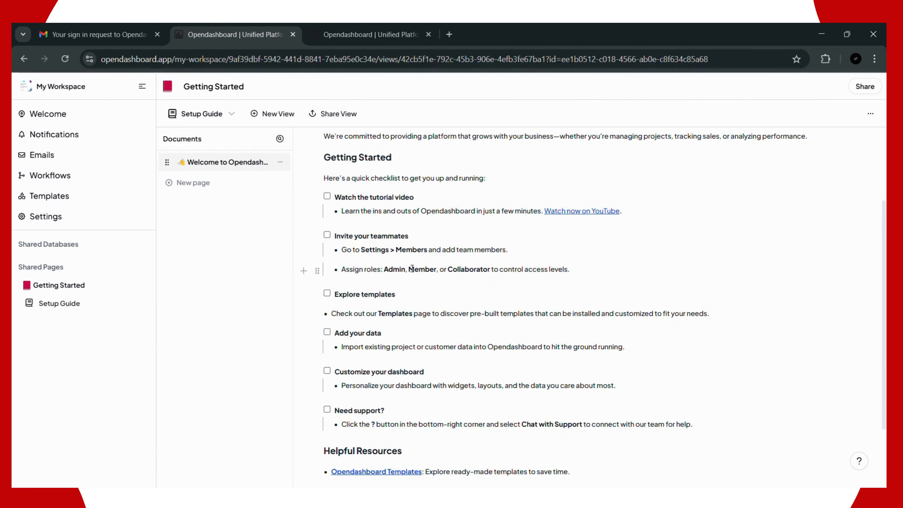
pyautogui.scroll(-3, 412, 269)
pyautogui.scroll(4, 586, 268)
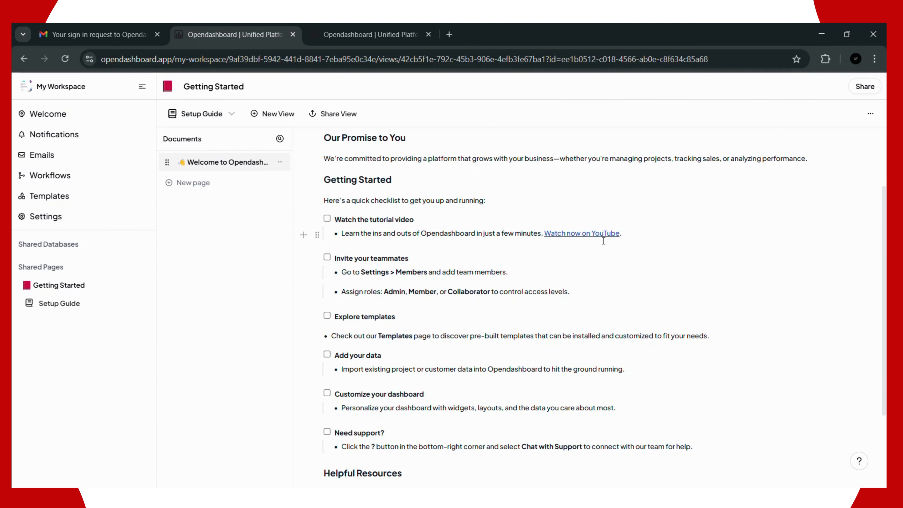
pyautogui.scroll(-3, 604, 241)
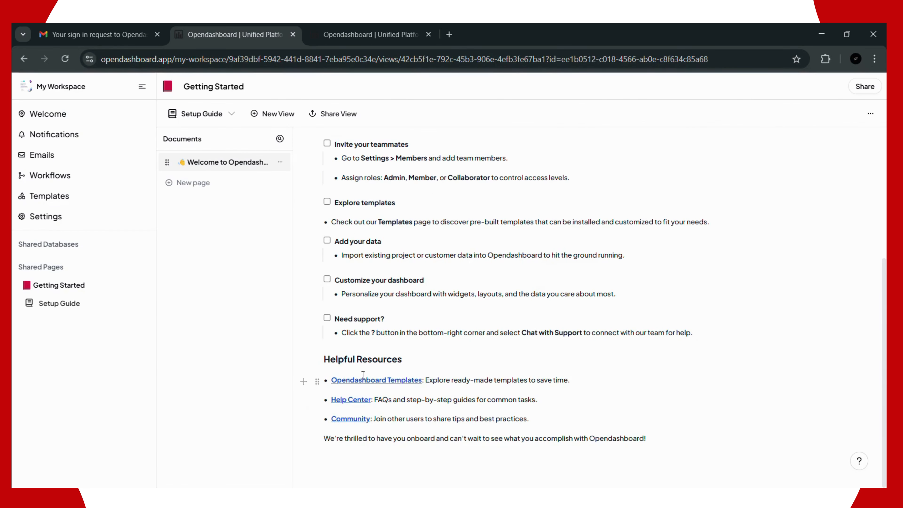
pyautogui.scroll(5, 523, 204)
pyautogui.scroll(1, 523, 203)
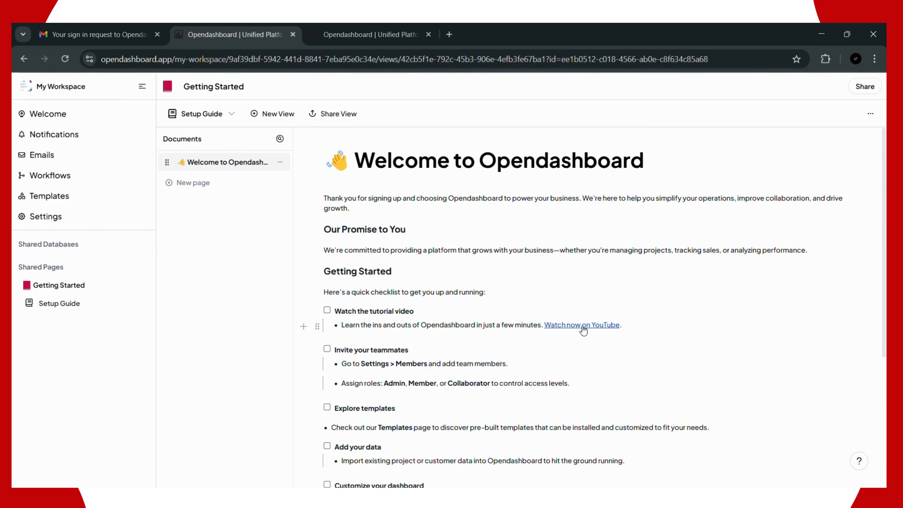
pyautogui.scroll(-6, 579, 248)
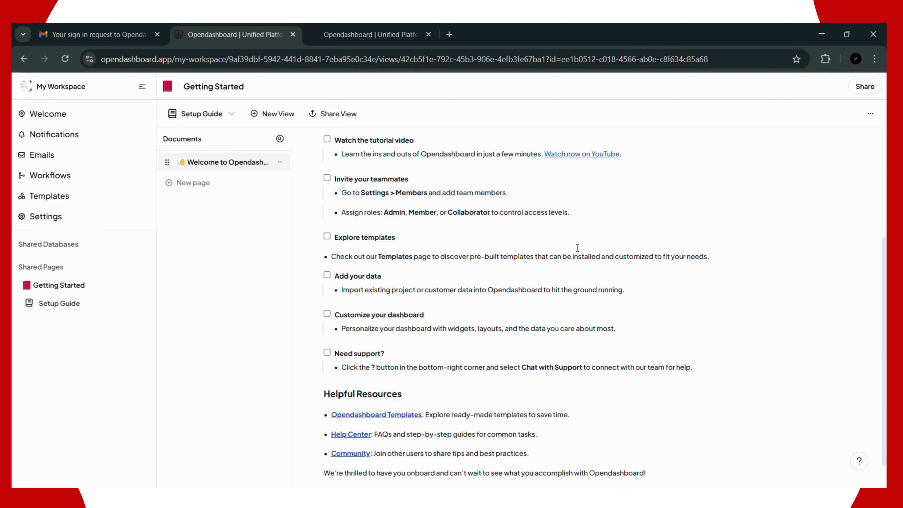
pyautogui.scroll(6, 555, 258)
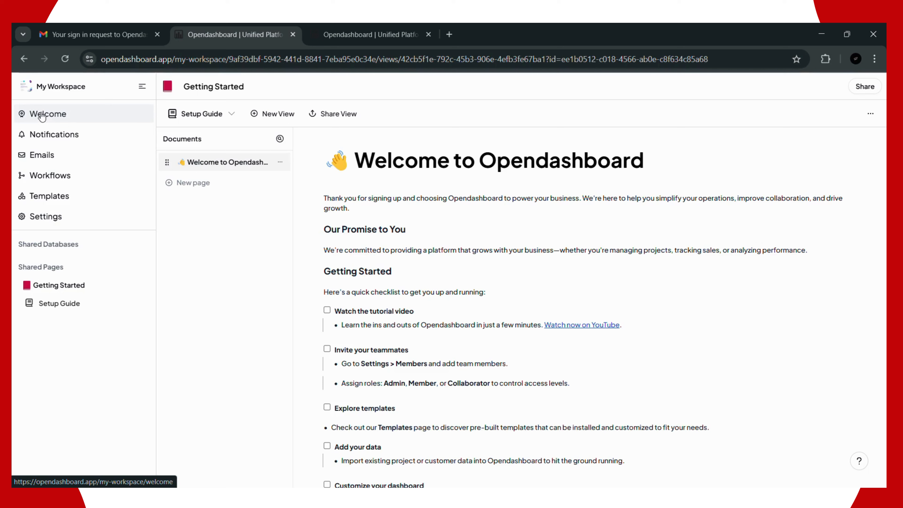
pyautogui.click(55, 89)
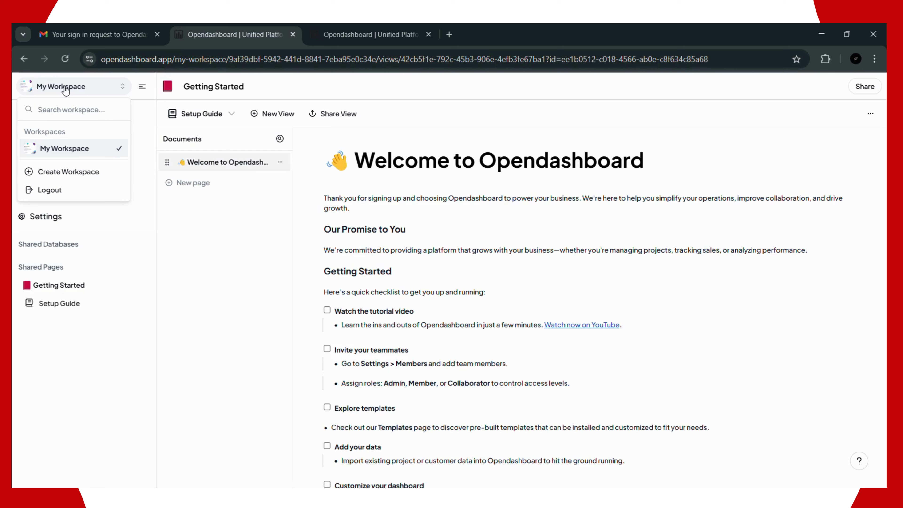
# Step: Create a company workspace with Real Estate, Large Enterprise, 500+ and Executive (C-Level / VP) role
pyautogui.click(66, 174)
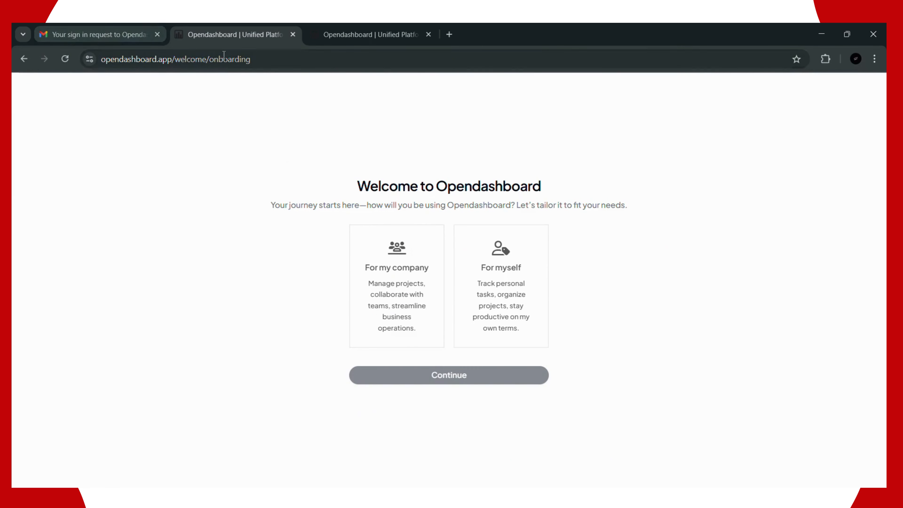
pyautogui.click(420, 306)
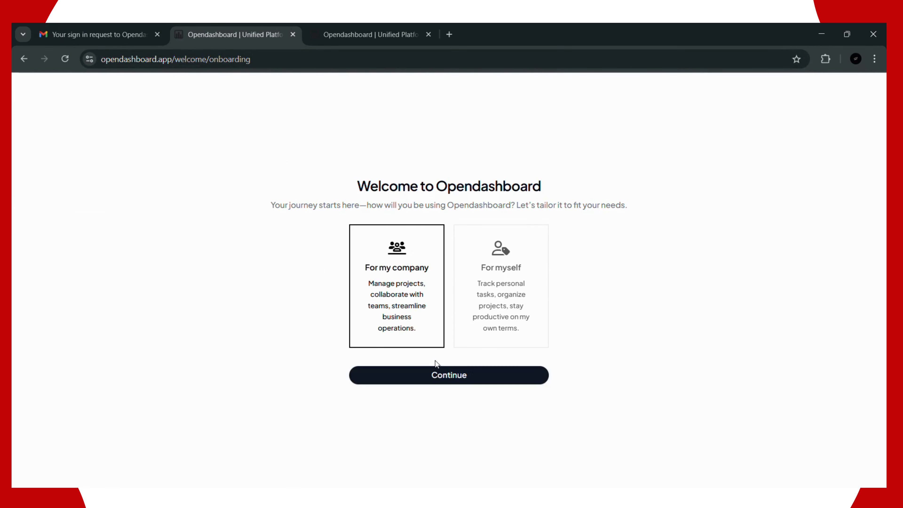
pyautogui.click(438, 376)
pyautogui.click(387, 201)
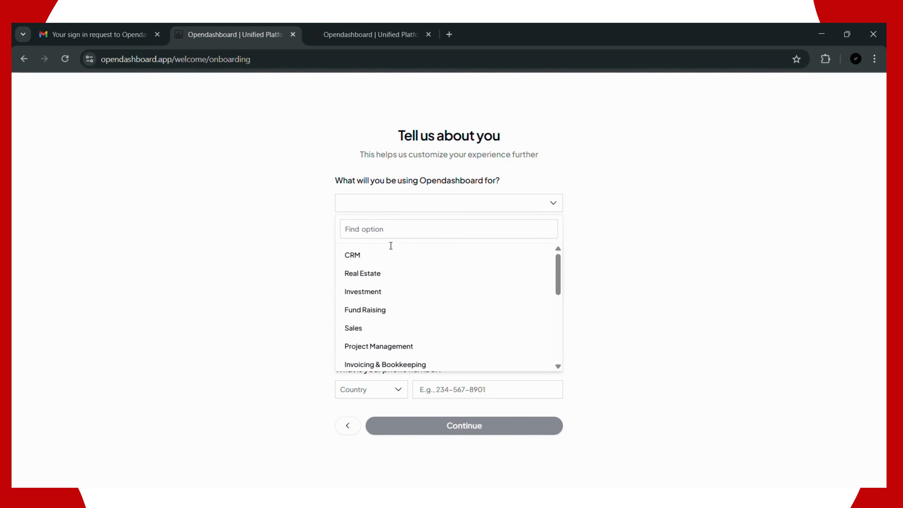
pyautogui.click(392, 276)
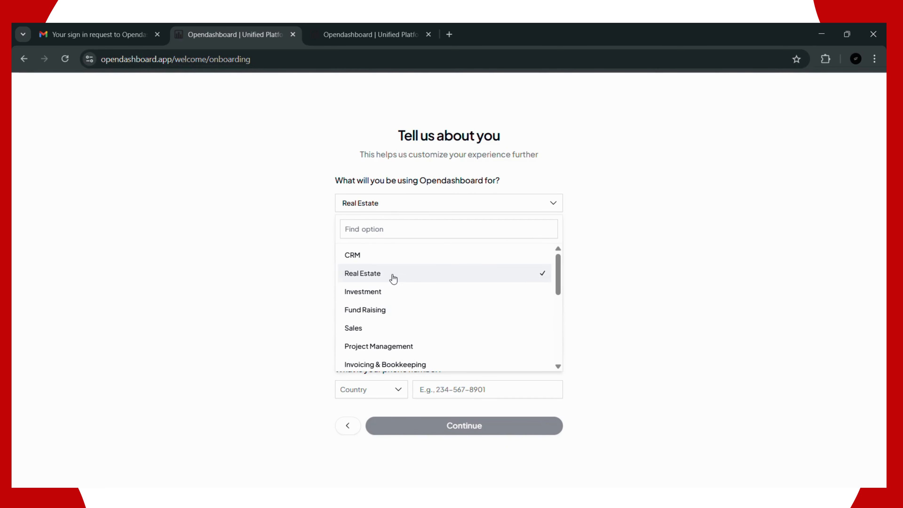
pyautogui.click(389, 248)
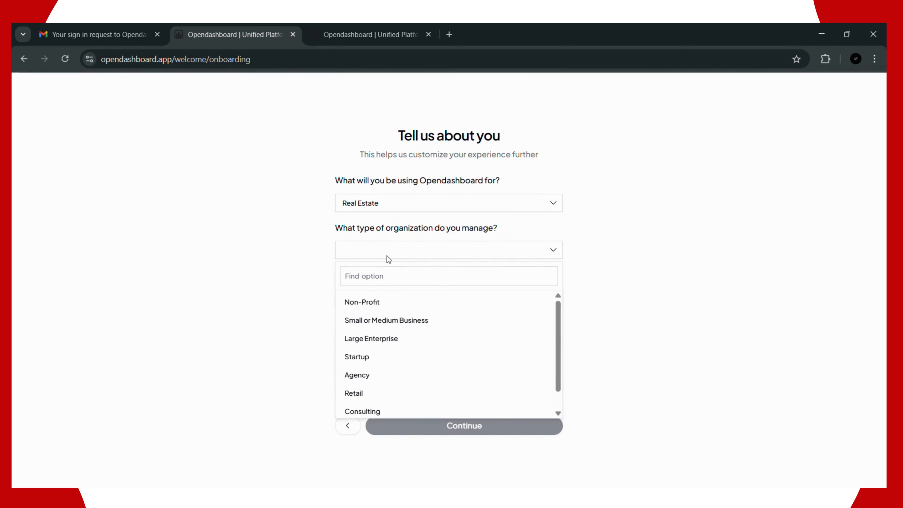
pyautogui.click(391, 345)
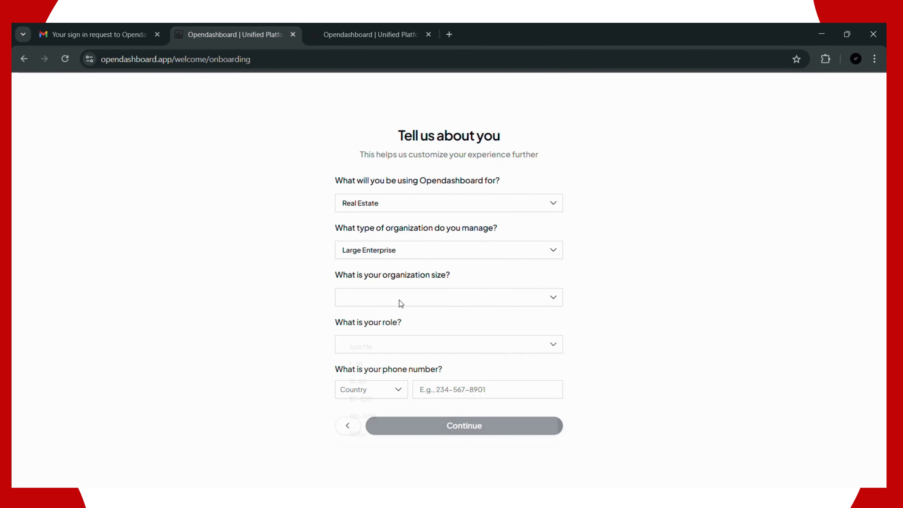
pyautogui.click(399, 305)
pyautogui.click(383, 441)
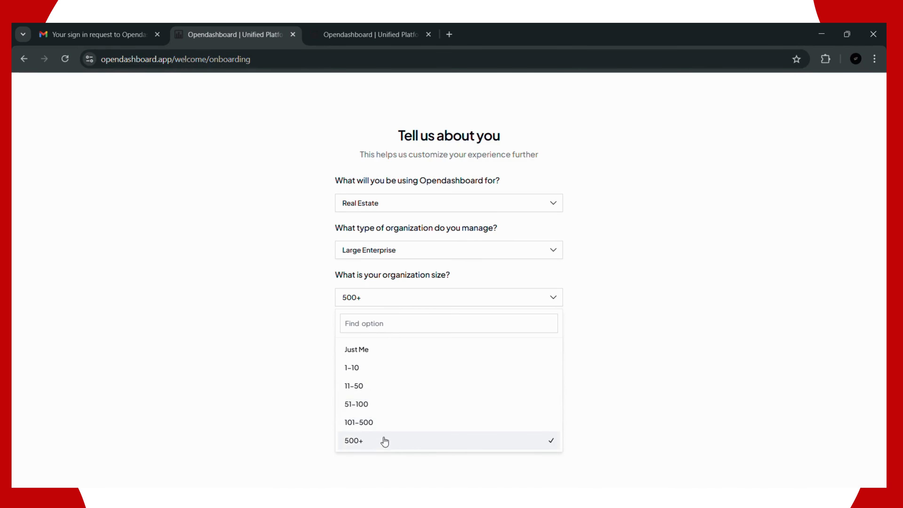
pyautogui.click(353, 350)
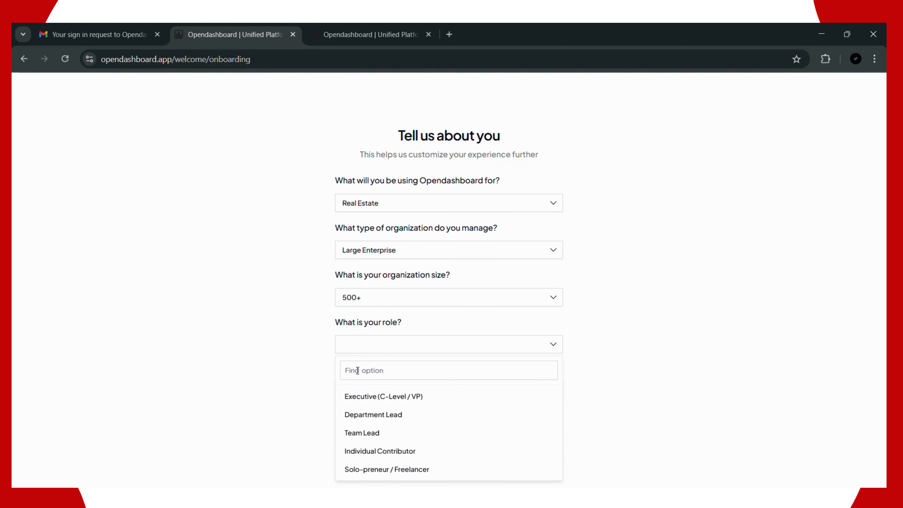
pyautogui.click(379, 396)
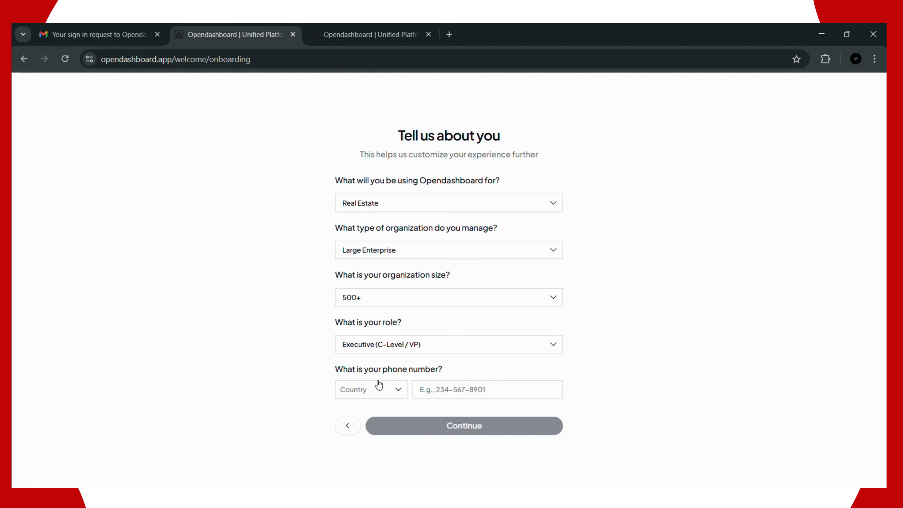
# Step: Select Nigeria as phone country, autofill the saved phone number, and continue
pyautogui.click(376, 393)
pyautogui.scroll(-15, 365, 345)
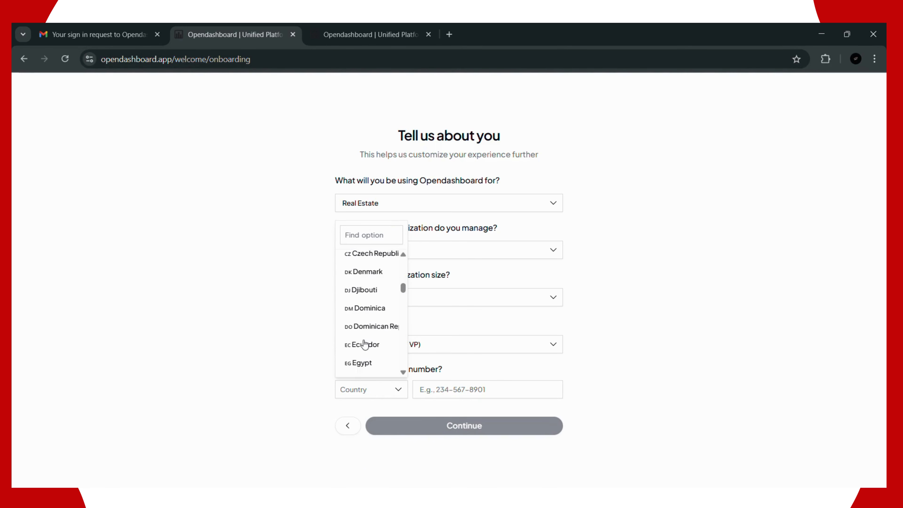
pyautogui.scroll(-16, 365, 344)
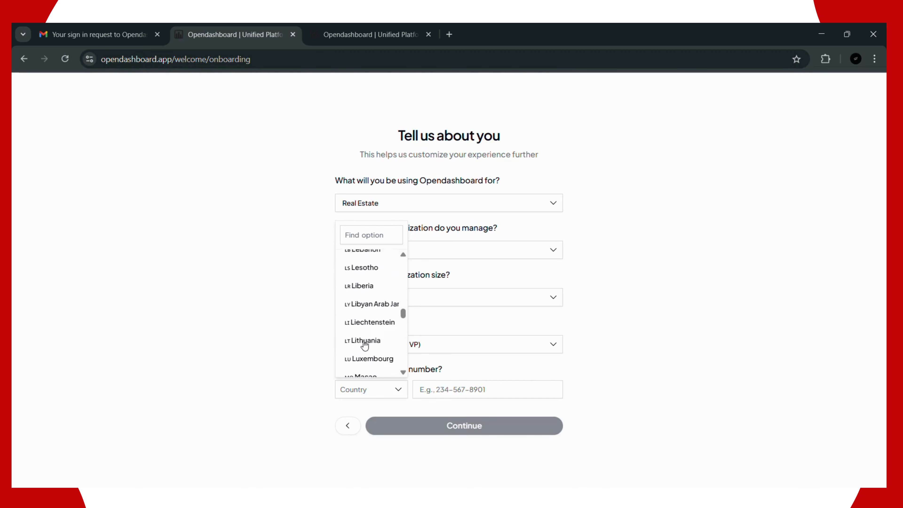
pyautogui.scroll(-10, 365, 345)
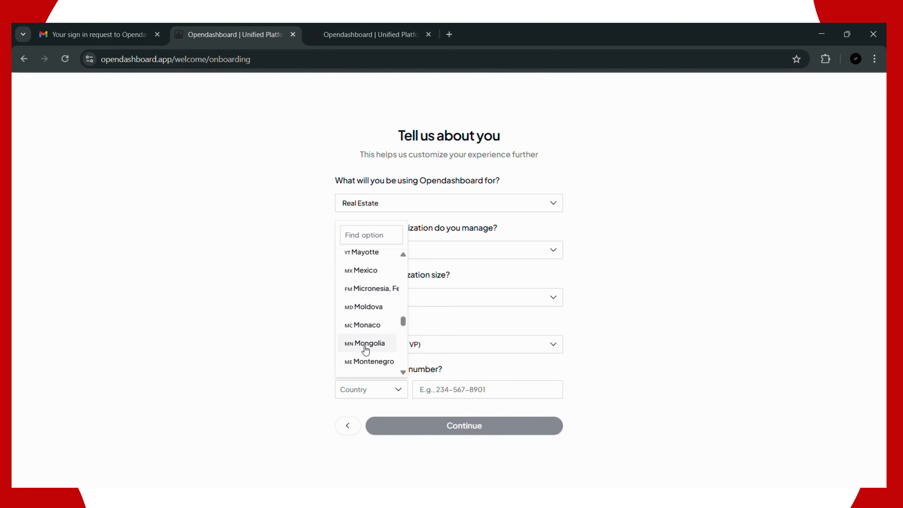
pyautogui.scroll(-3, 366, 350)
pyautogui.scroll(-13, 363, 352)
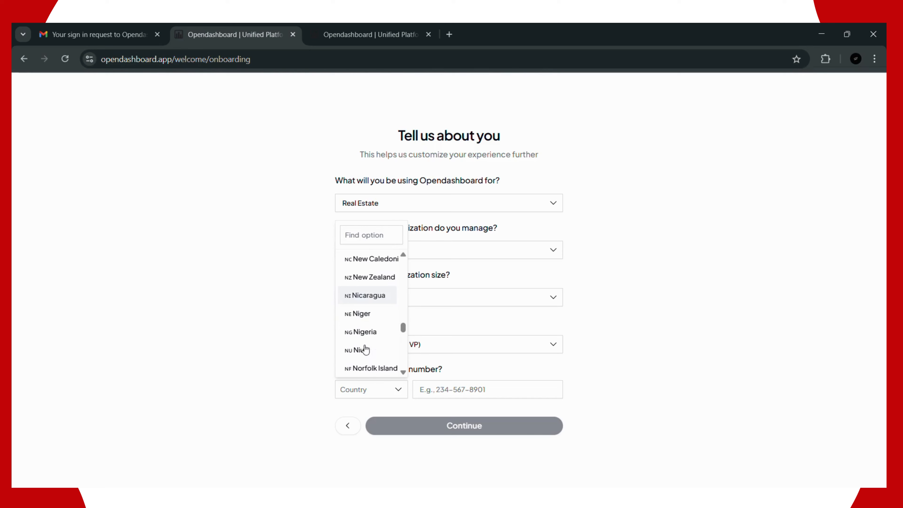
pyautogui.click(364, 332)
pyautogui.click(455, 391)
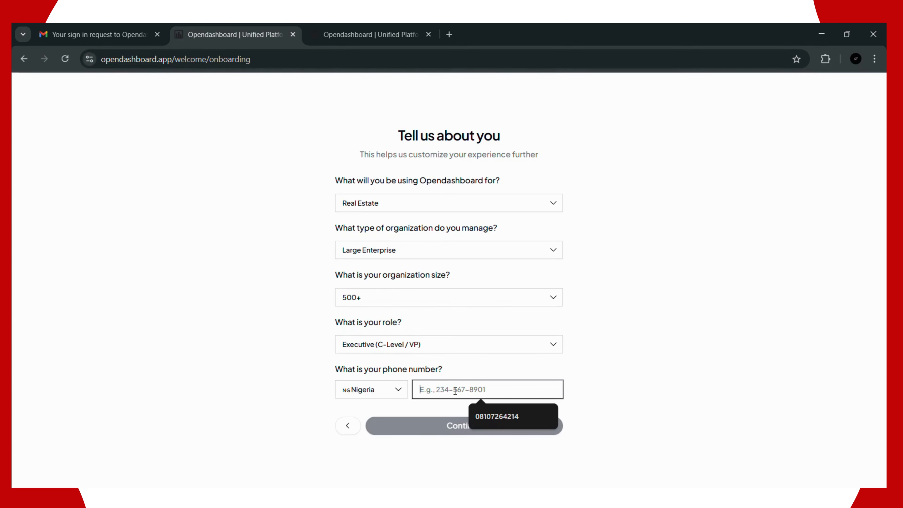
pyautogui.click(498, 417)
pyautogui.click(468, 425)
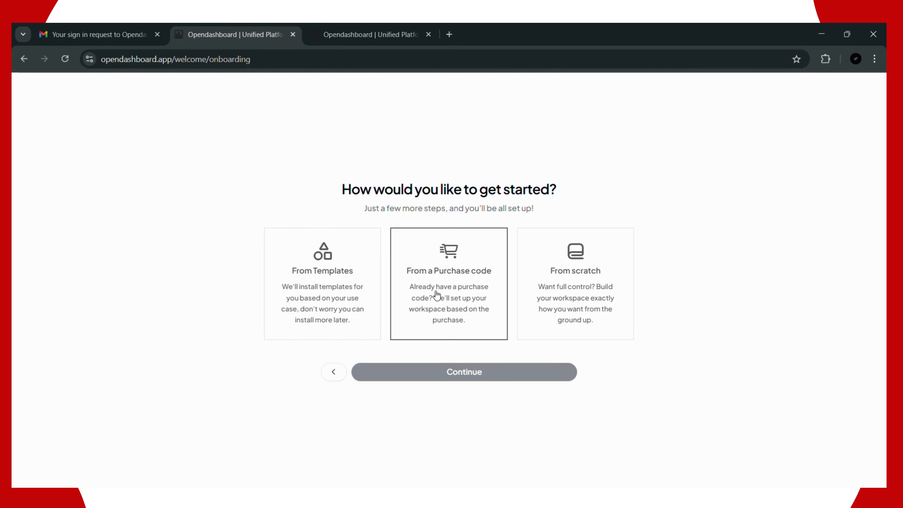
# Step: Choose From scratch and upload MY YOUTUBE THUMBNAIL (4) as the workspace logo
pyautogui.click(557, 270)
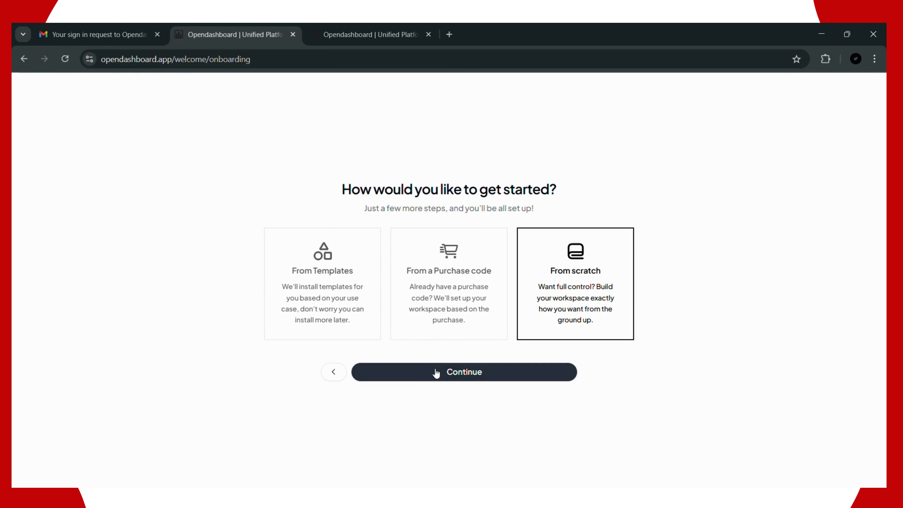
pyautogui.click(433, 377)
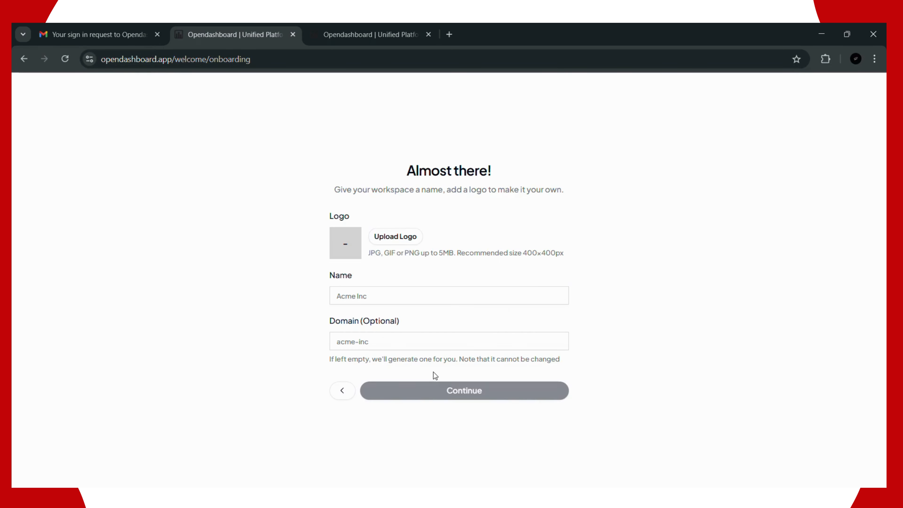
pyautogui.click(354, 244)
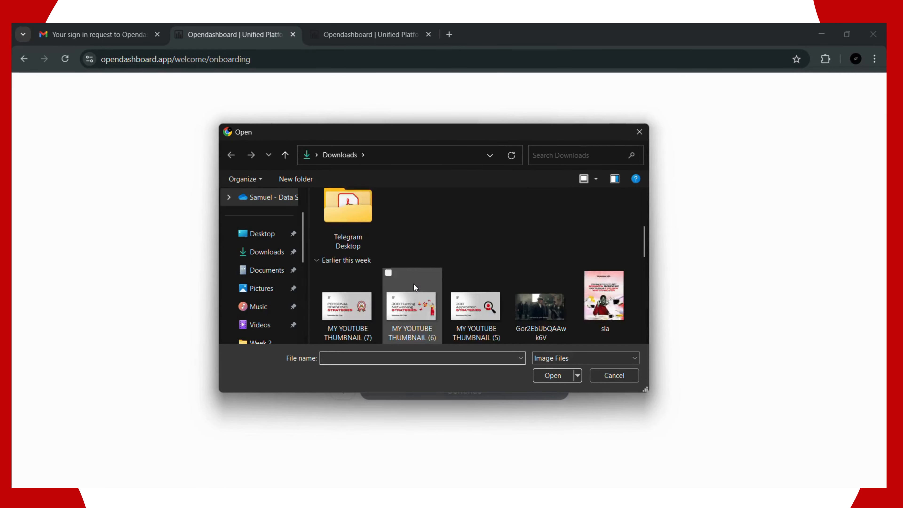
pyautogui.scroll(-2, 413, 284)
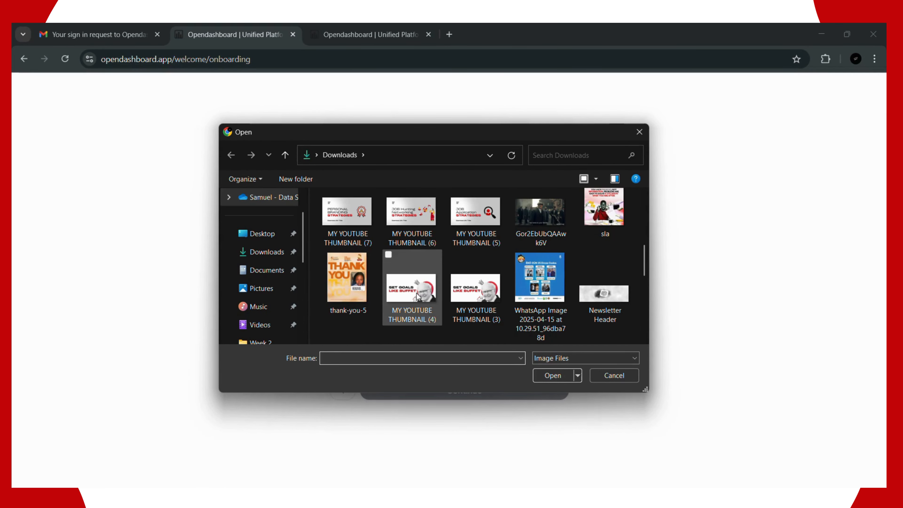
pyautogui.click(418, 297)
pyautogui.click(548, 374)
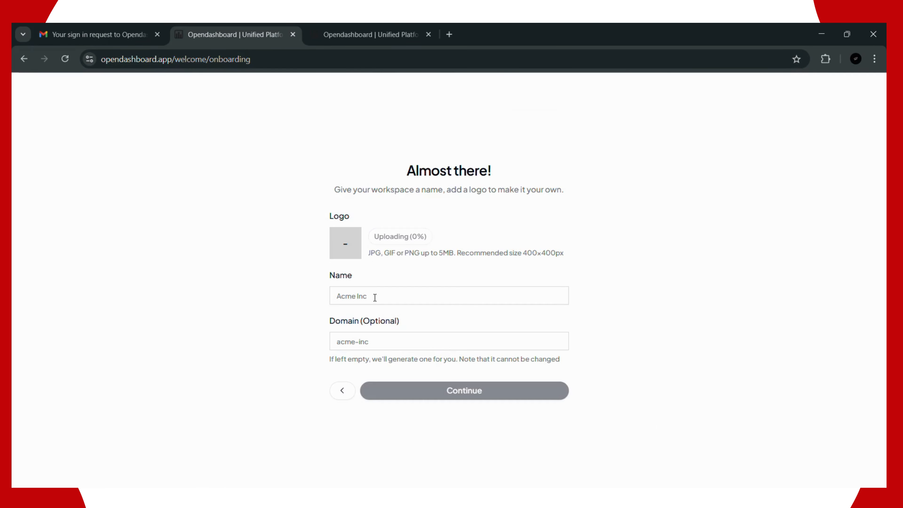
# Step: Name the workspace Seamless Life and continue to the teammates step
pyautogui.click(375, 297)
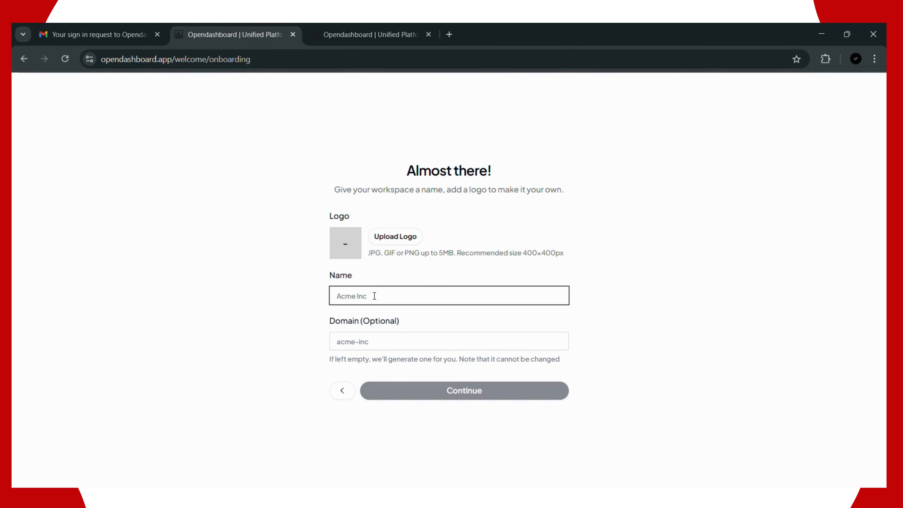
pyautogui.write('Seamle')
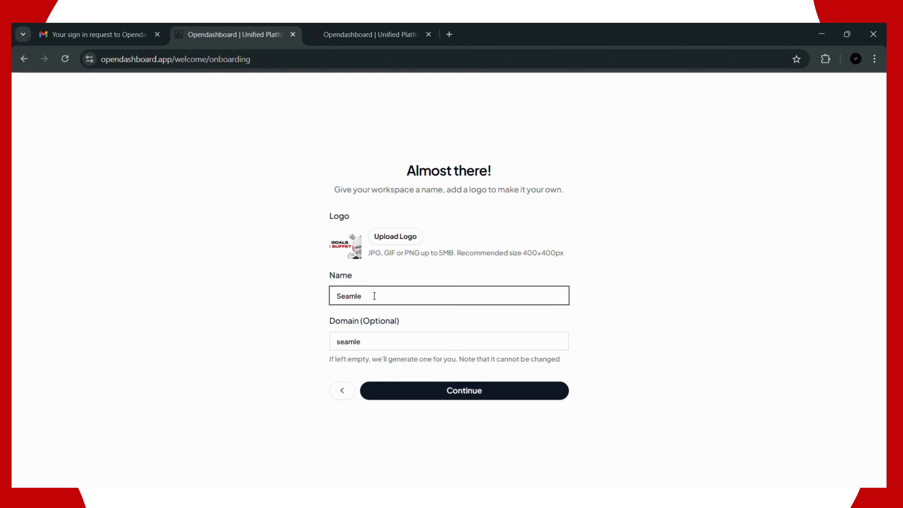
pyautogui.write('ss Life')
pyautogui.click(453, 399)
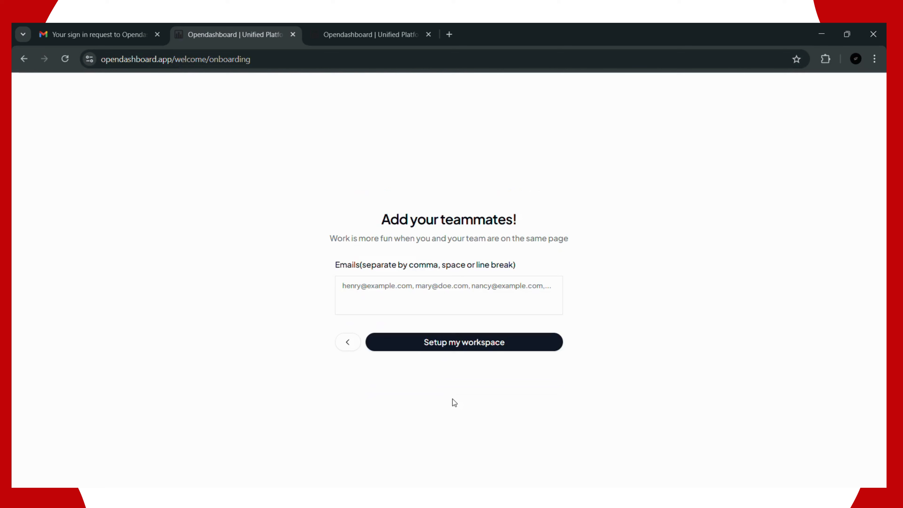
# Step: Go back to the name step and rename the workspace Seamless Life Capital
pyautogui.click(415, 348)
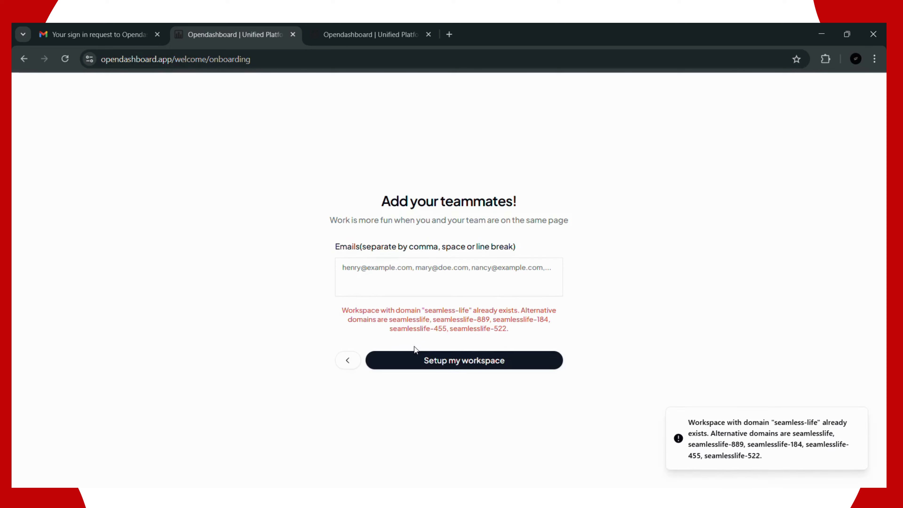
pyautogui.click(411, 287)
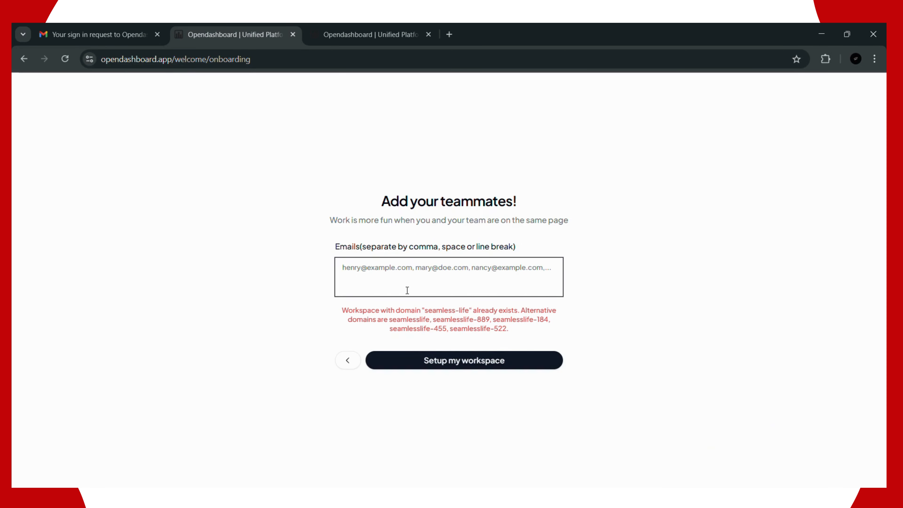
pyautogui.click(337, 365)
pyautogui.click(384, 342)
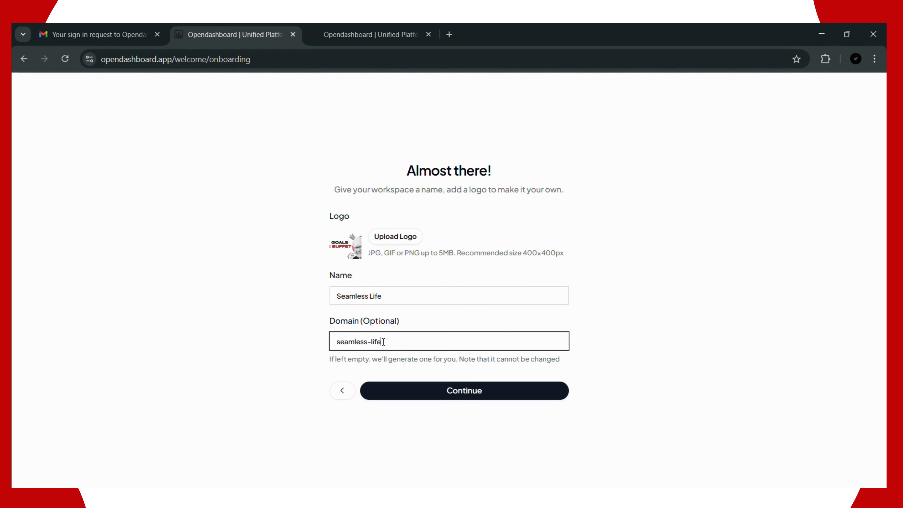
pyautogui.click(387, 299)
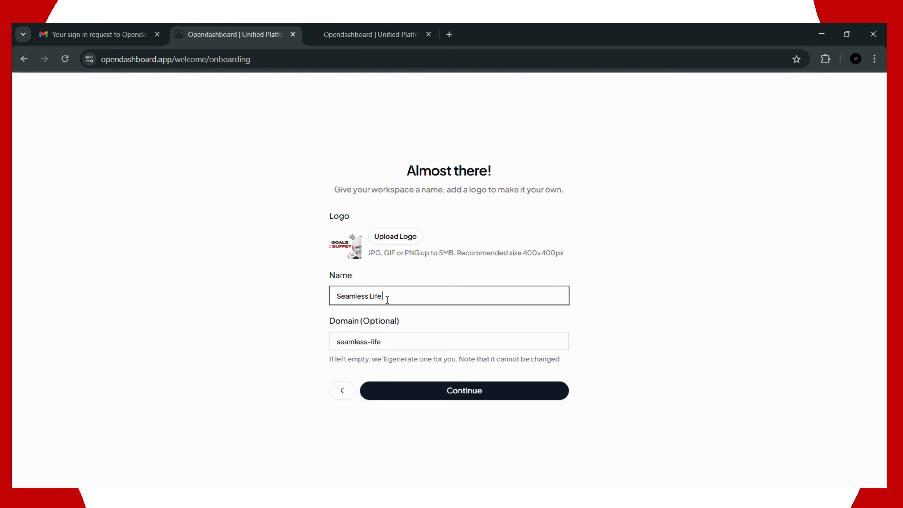
pyautogui.write('Capital')
# Step: Complete the domain as seamless-life-capital, fixing the typo, and continue
pyautogui.click(391, 344)
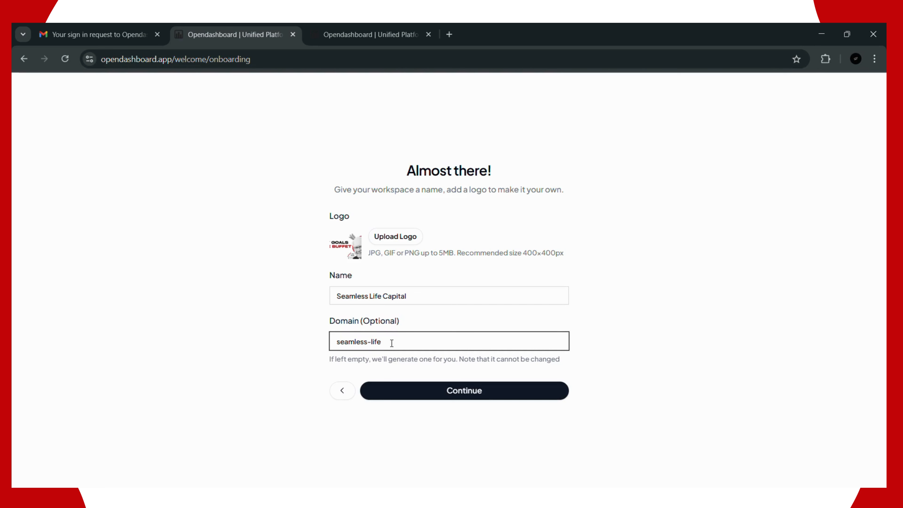
pyautogui.write('capp')
pyautogui.press('BackSpace')
pyautogui.write('ital')
pyautogui.click(421, 392)
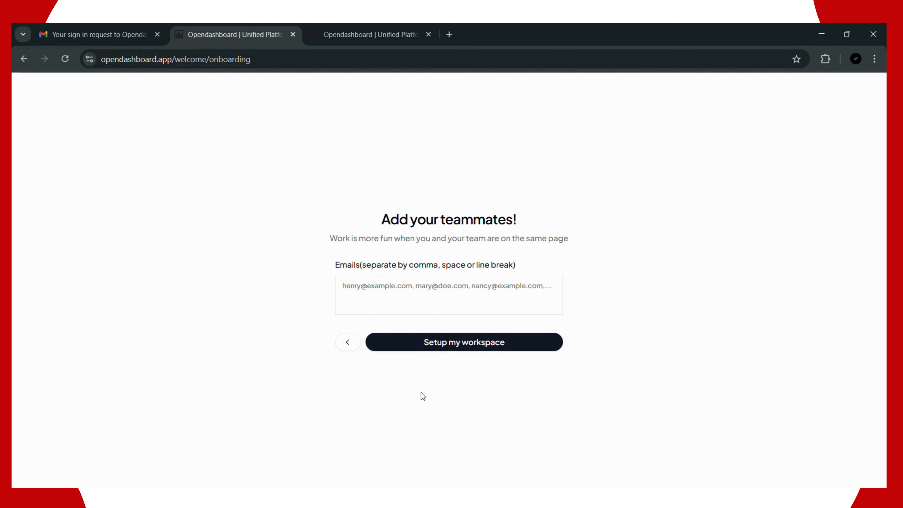
# Step: Set up the workspace without teammates, then check the workspace switcher list
pyautogui.click(434, 345)
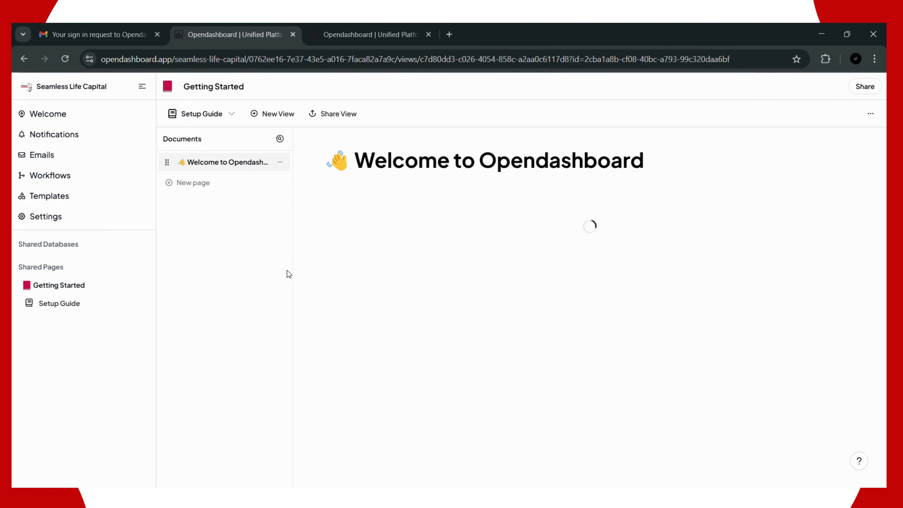
pyautogui.click(94, 88)
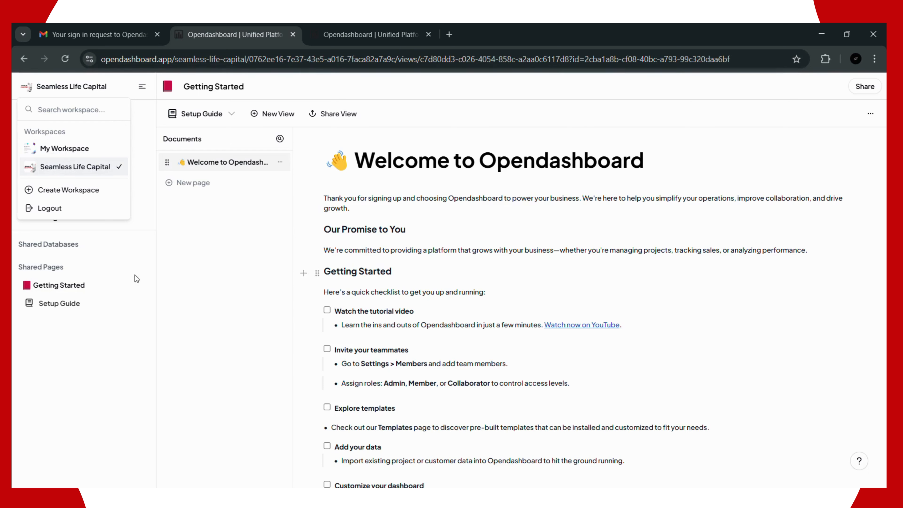
pyautogui.click(172, 251)
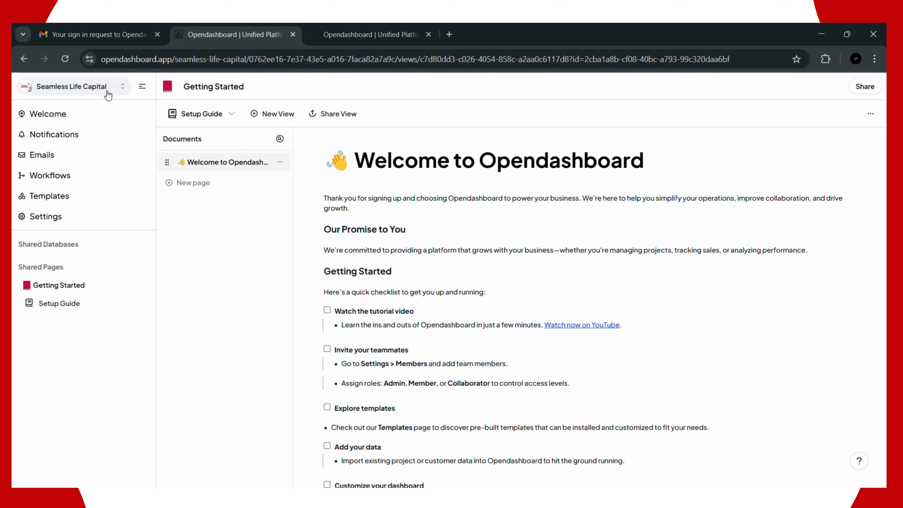
# Step: Mute and pause the Welcome page intro video, then show the empty Notifications panel
pyautogui.click(62, 122)
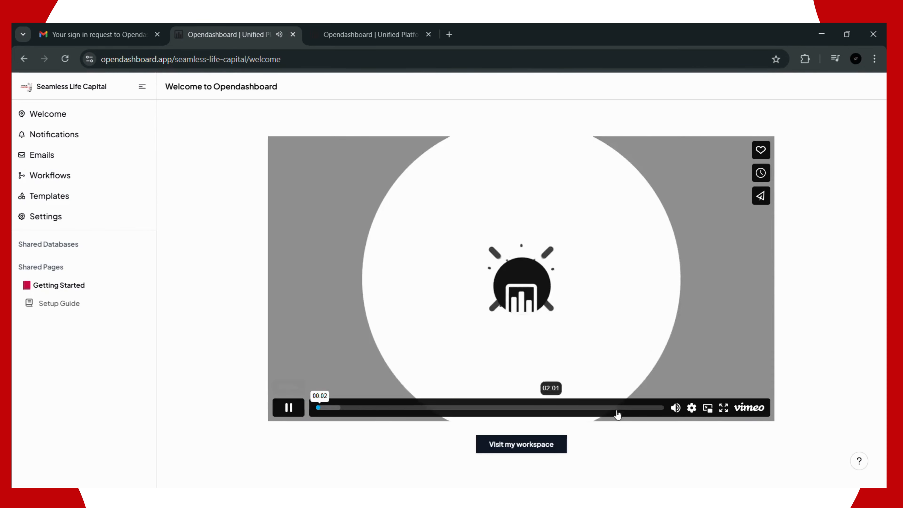
pyautogui.click(676, 408)
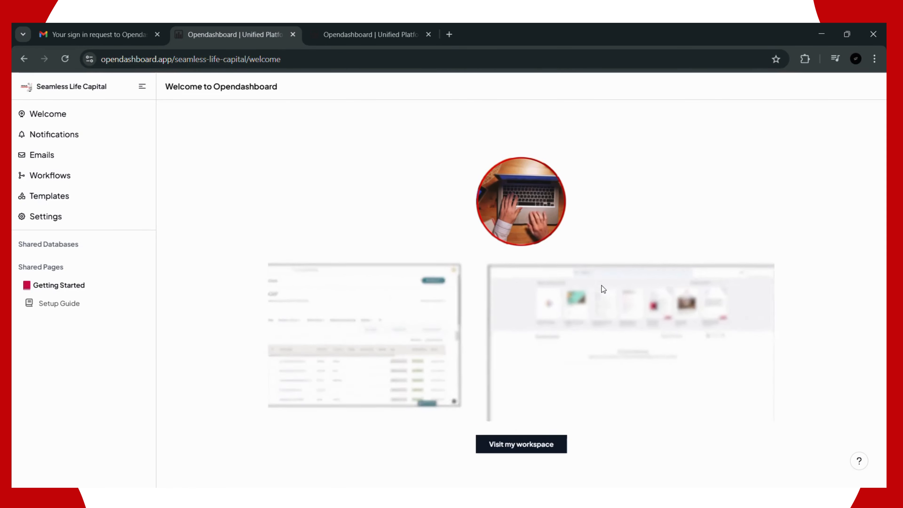
pyautogui.moveTo(498, 310)
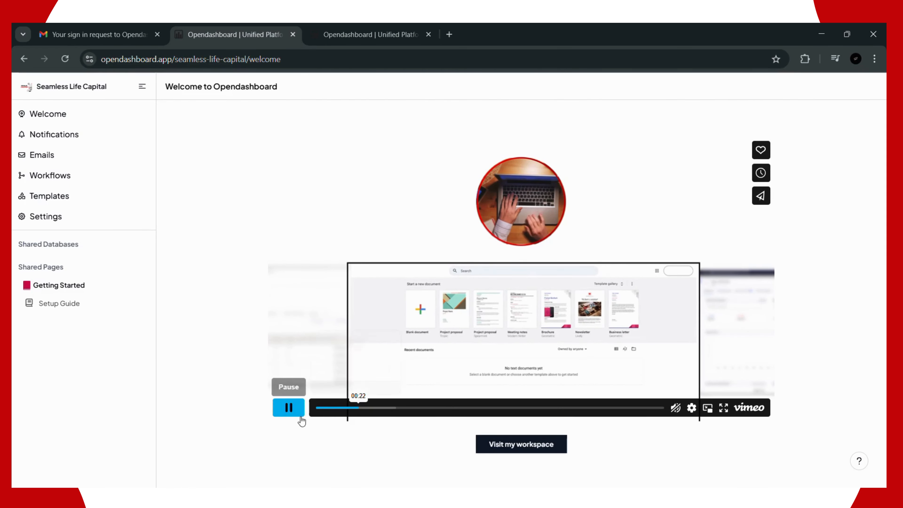
pyautogui.click(292, 406)
pyautogui.click(77, 140)
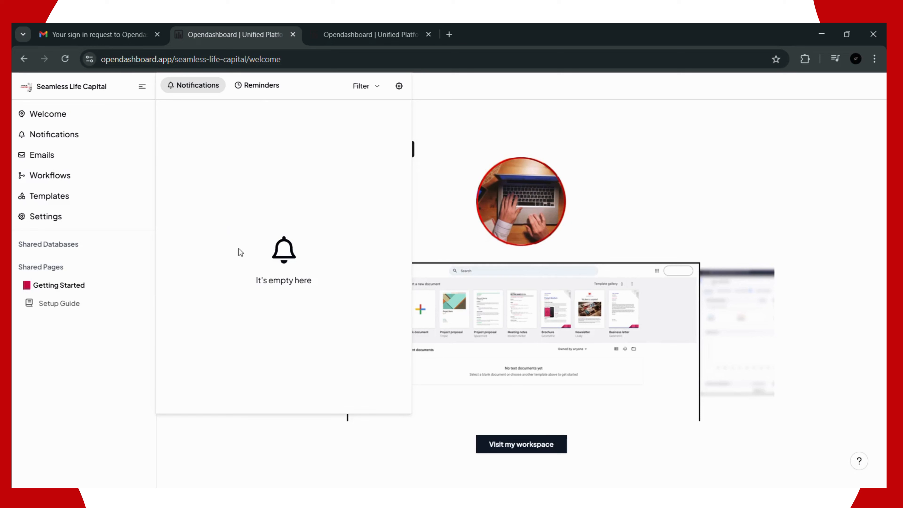
# Step: Show the empty Reminders list in the Notifications panel
pyautogui.click(263, 86)
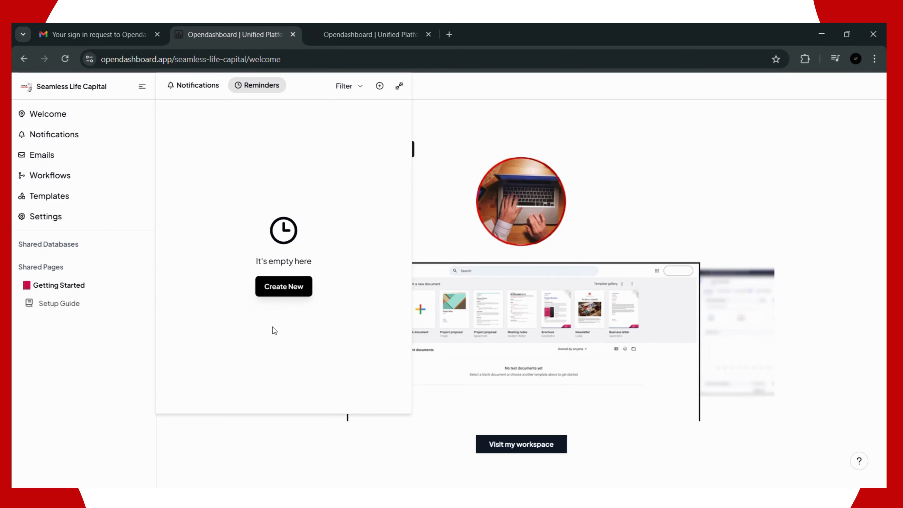
# Step: Start a reminder titled Send a Cold Email with description lines Name and Email Phone number
pyautogui.click(281, 288)
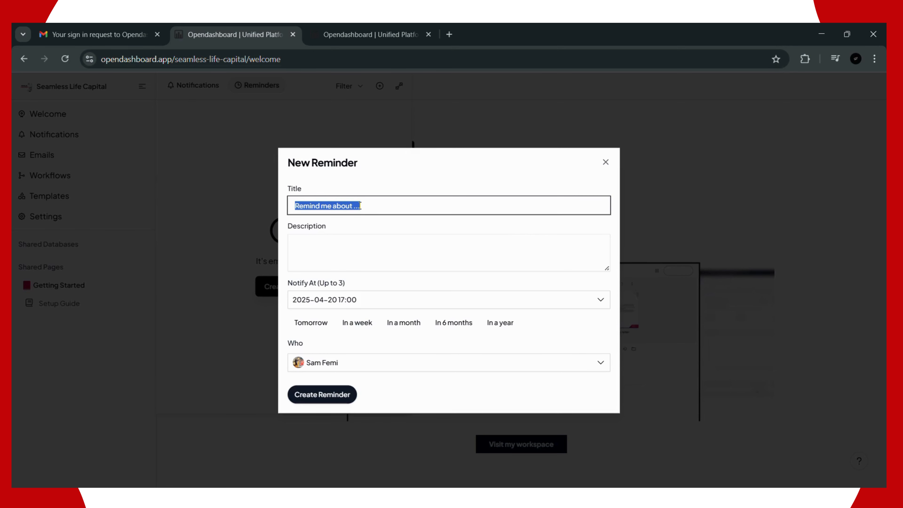
pyautogui.write('Send')
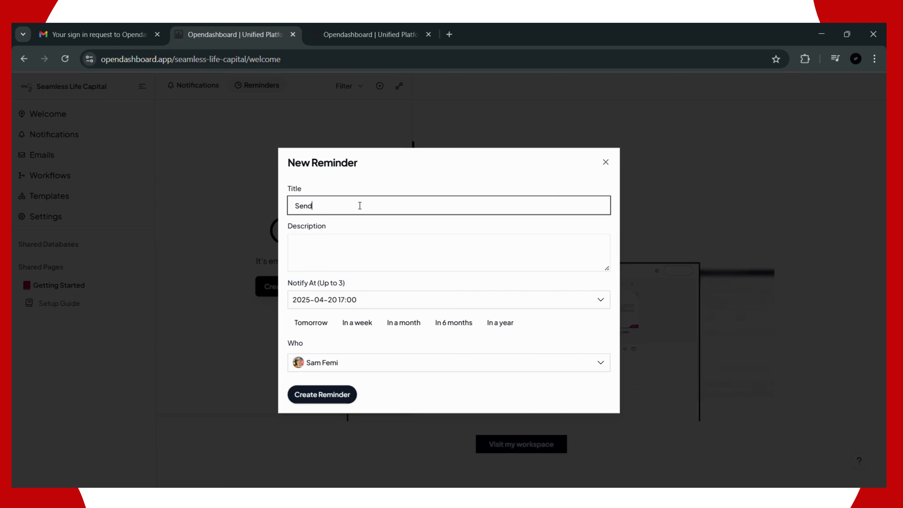
pyautogui.write(' a Cold Email')
pyautogui.click(360, 235)
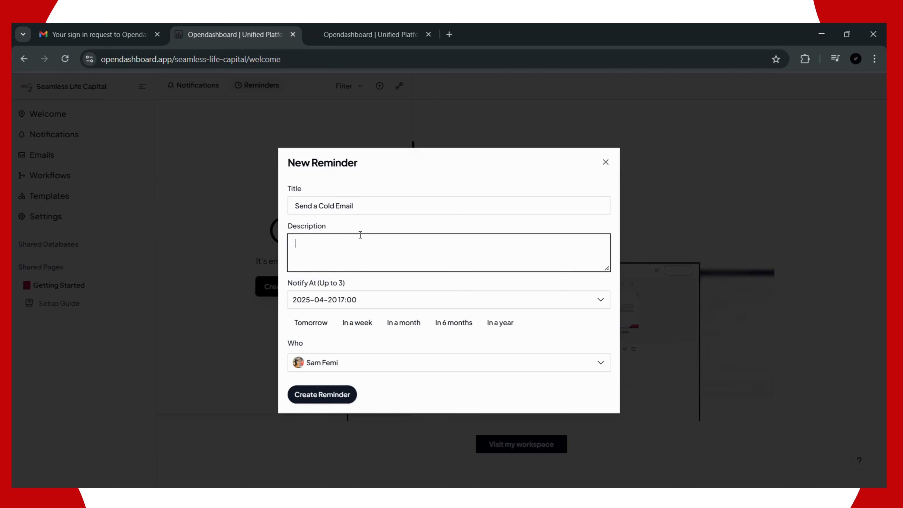
pyautogui.write('th')
pyautogui.press('BackSpace')
pyautogui.write('Name')
pyautogui.press('Return')
pyautogui.write('Ema')
pyautogui.write('il ')
pyautogui.write('Phone n')
pyautogui.write('umber')
# Step: Set the reminder's Notify At to 21 April 2025 at 10:00
pyautogui.click(363, 299)
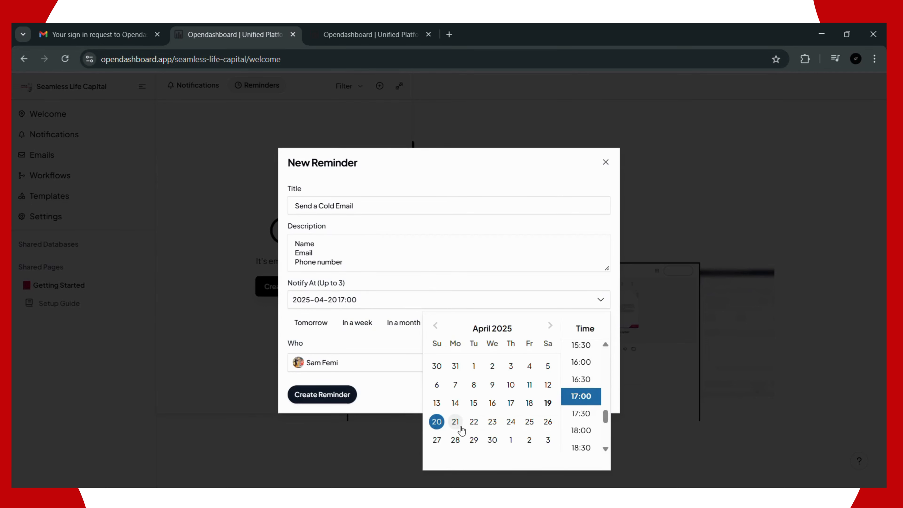
pyautogui.click(462, 431)
pyautogui.click(353, 299)
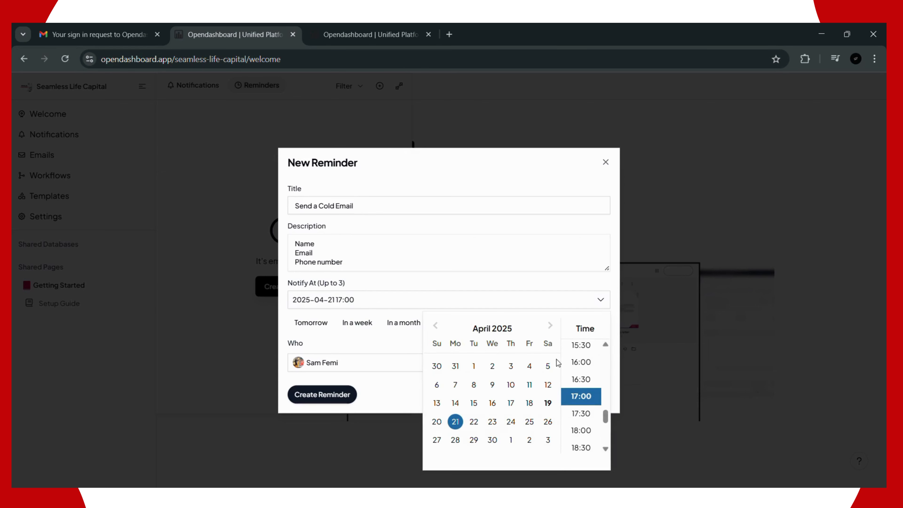
pyautogui.scroll(15, 582, 388)
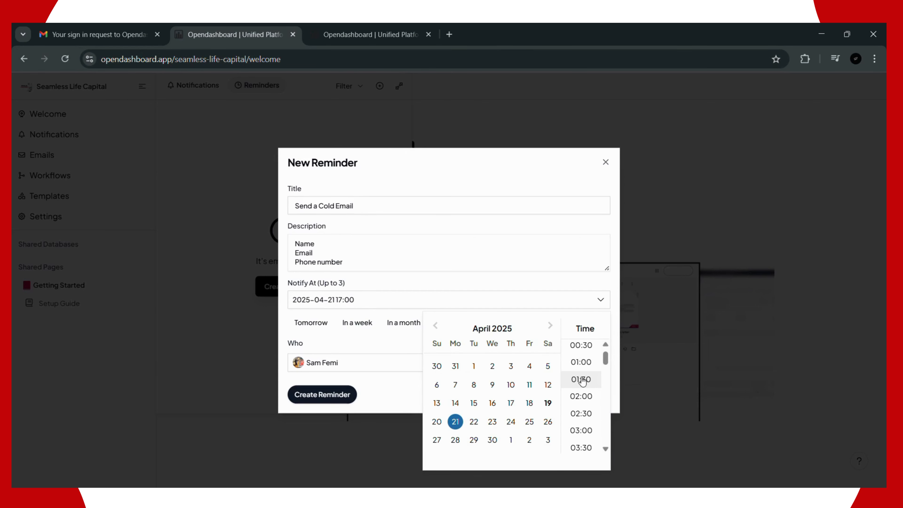
pyautogui.scroll(-10, 582, 382)
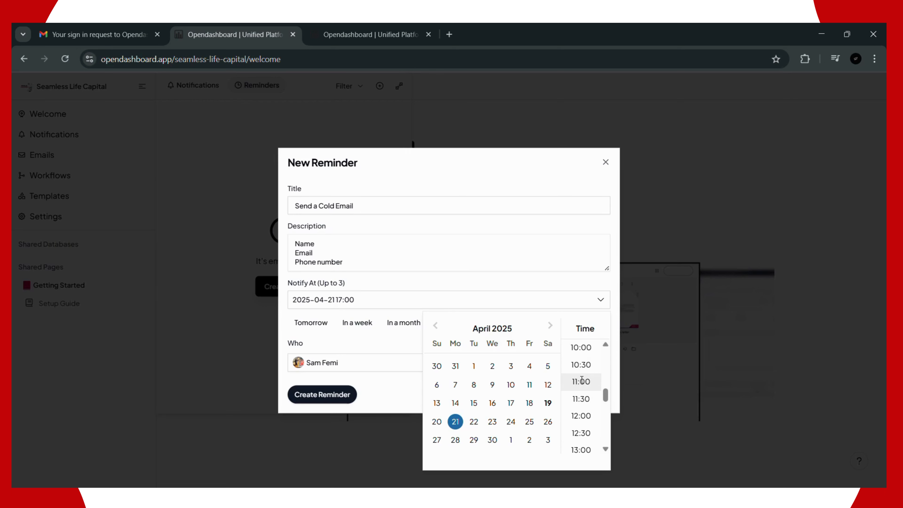
pyautogui.click(581, 348)
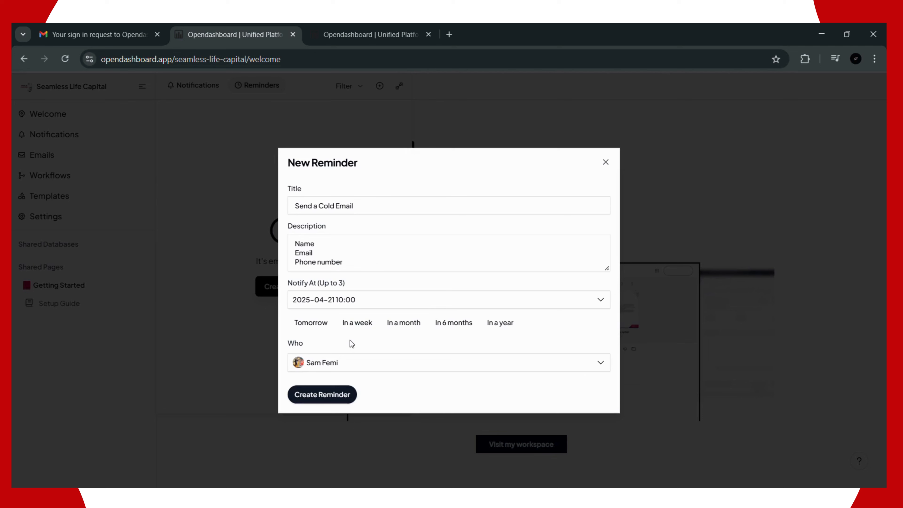
# Step: Keep the current person under Who and create the reminder
pyautogui.click(360, 365)
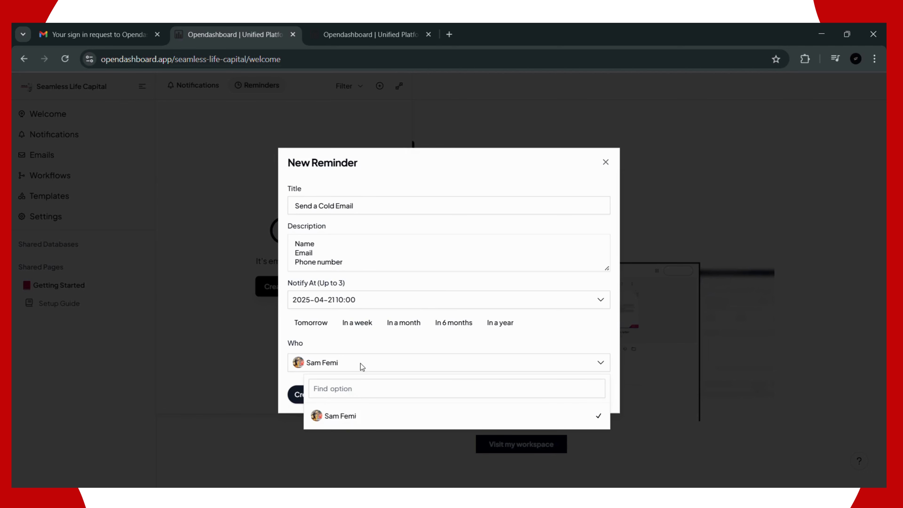
pyautogui.click(349, 344)
pyautogui.click(349, 361)
pyautogui.click(356, 347)
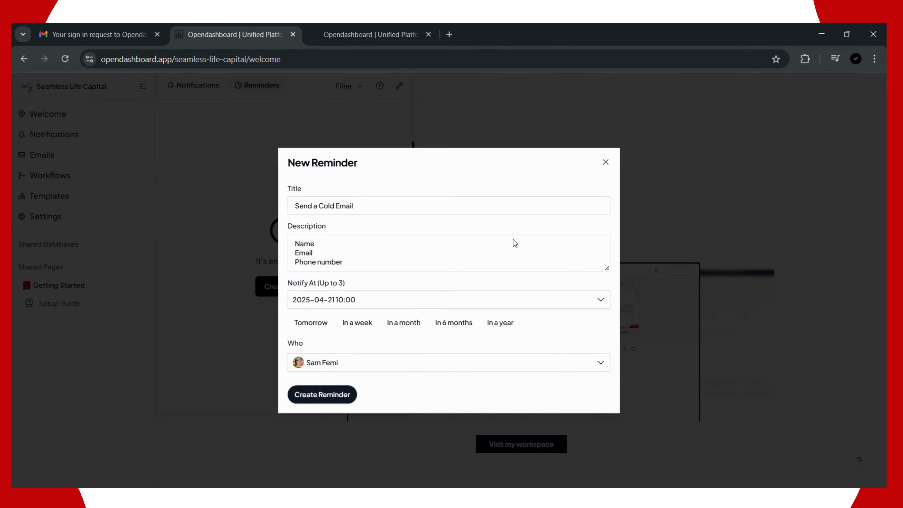
pyautogui.click(337, 364)
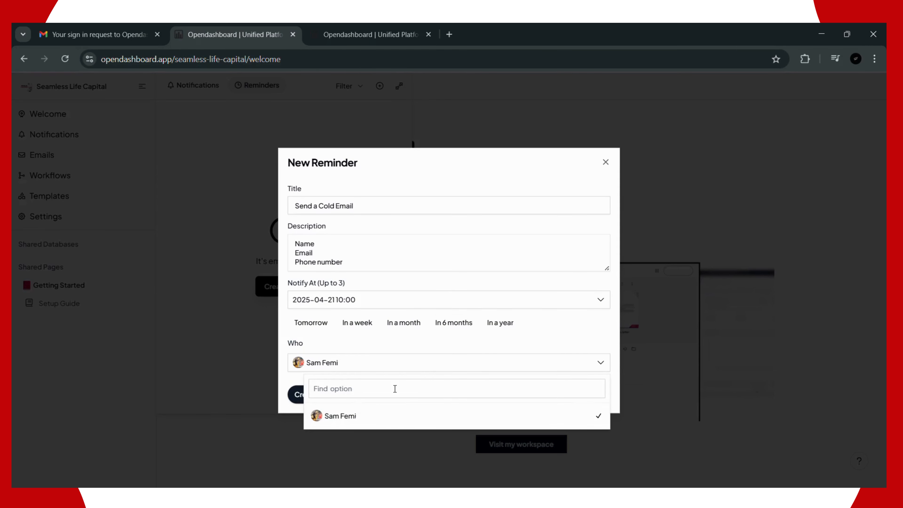
pyautogui.click(390, 343)
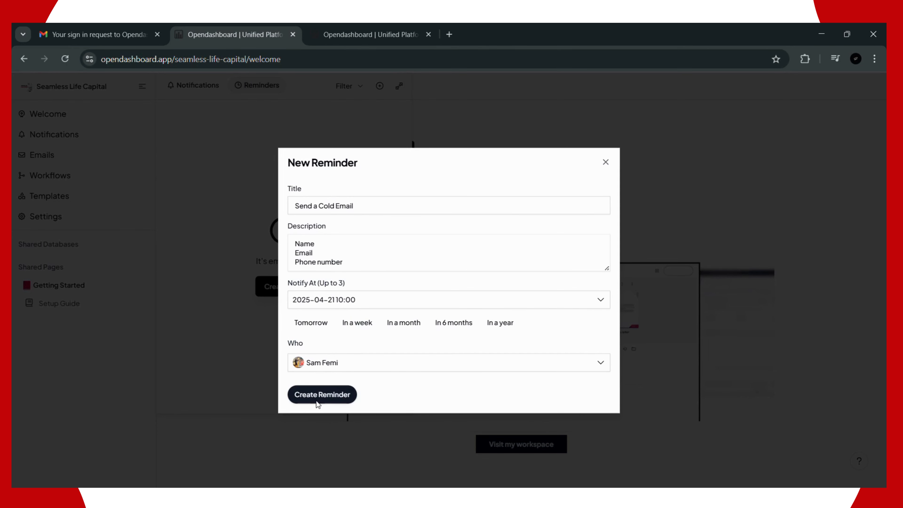
pyautogui.click(317, 401)
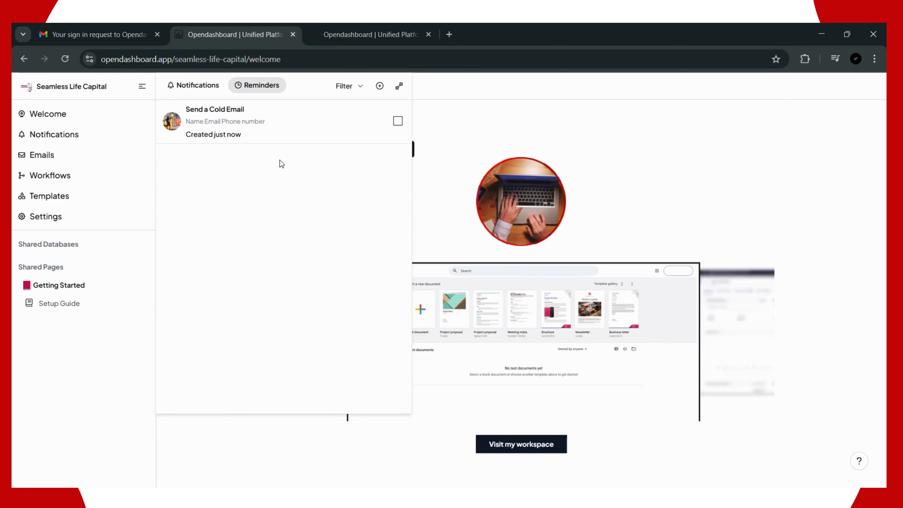
# Step: Review the Reminders and Notifications filter options unchanged, ending on the Notifications tab
pyautogui.click(346, 86)
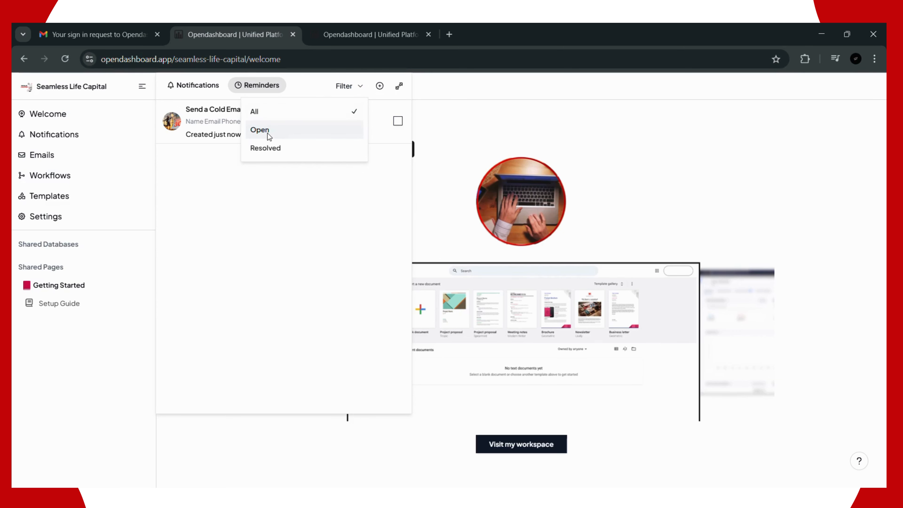
pyautogui.click(350, 216)
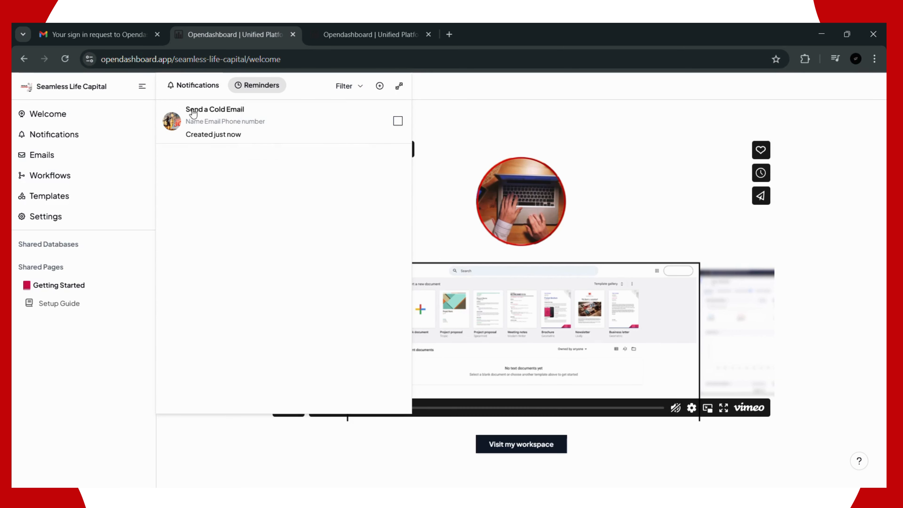
pyautogui.click(179, 88)
pyautogui.click(372, 91)
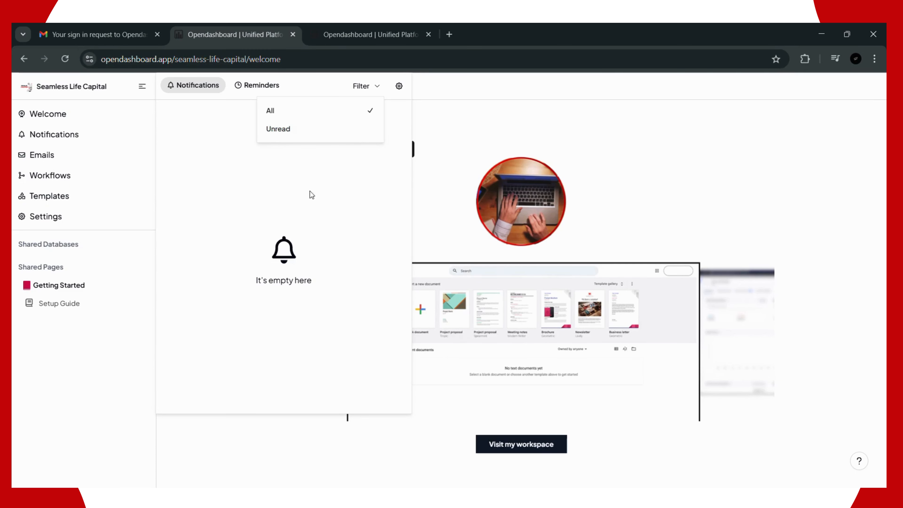
pyautogui.click(370, 113)
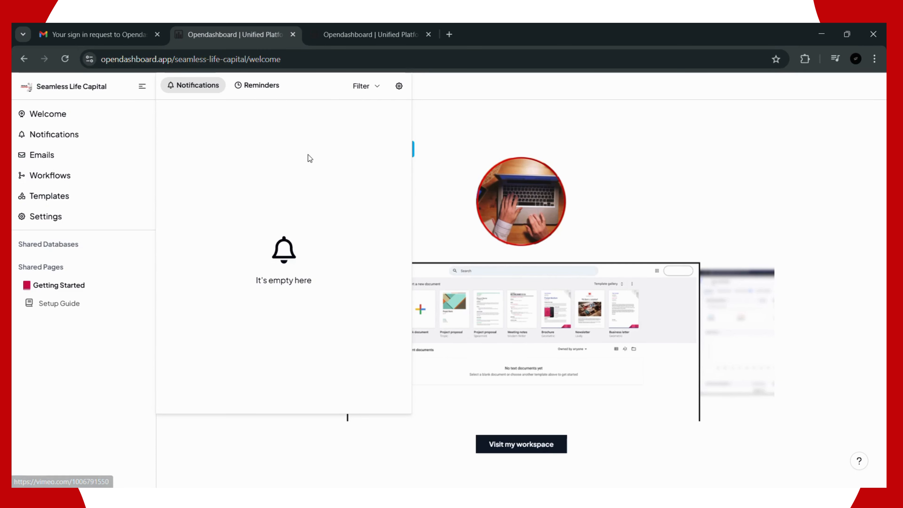
pyautogui.click(251, 87)
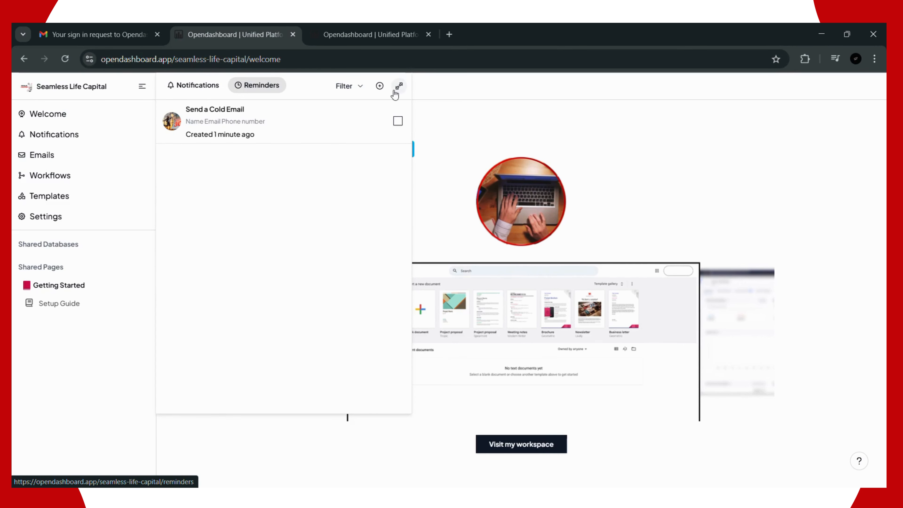
pyautogui.click(202, 87)
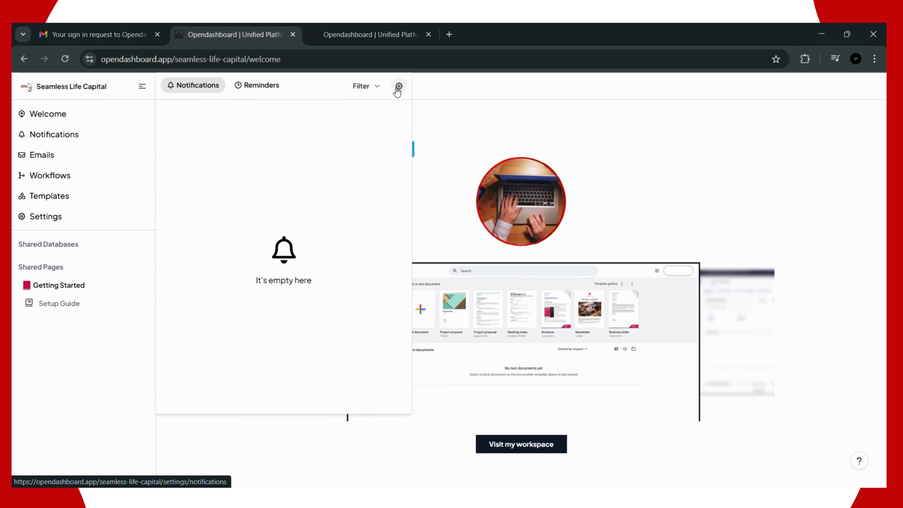
# Step: Expand the Reminders tab into the full Reminders page showing Send a Cold Email
pyautogui.click(398, 86)
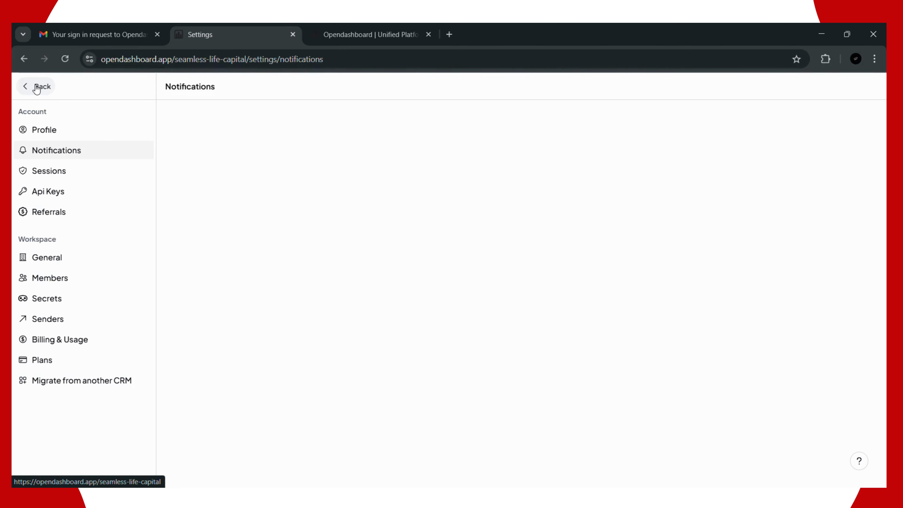
pyautogui.click(37, 89)
pyautogui.click(65, 143)
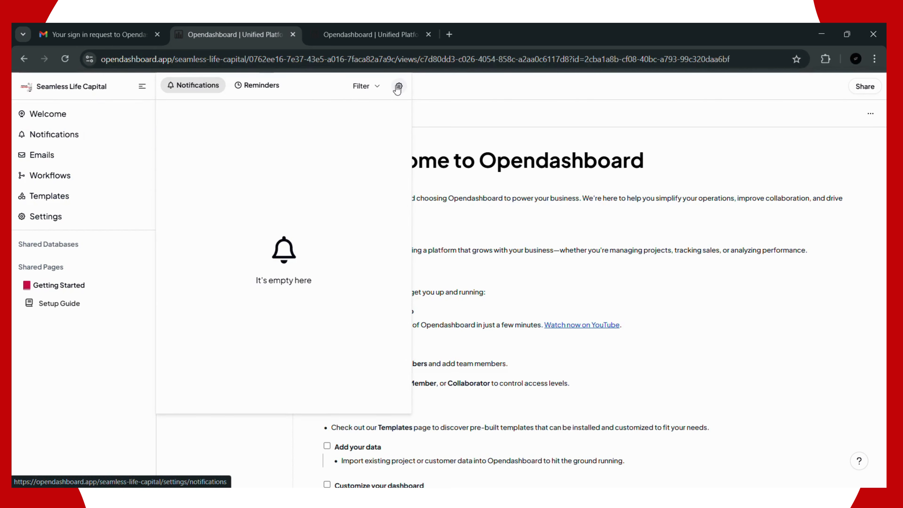
pyautogui.click(258, 85)
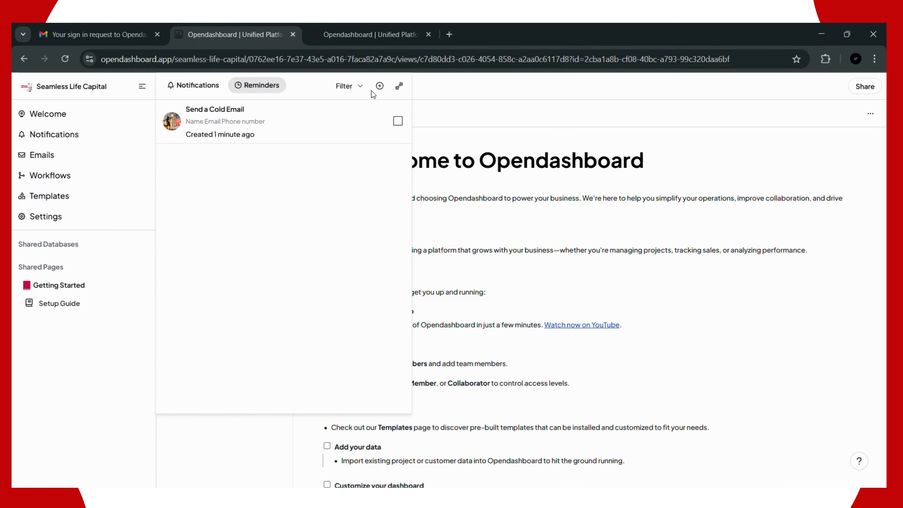
pyautogui.click(400, 87)
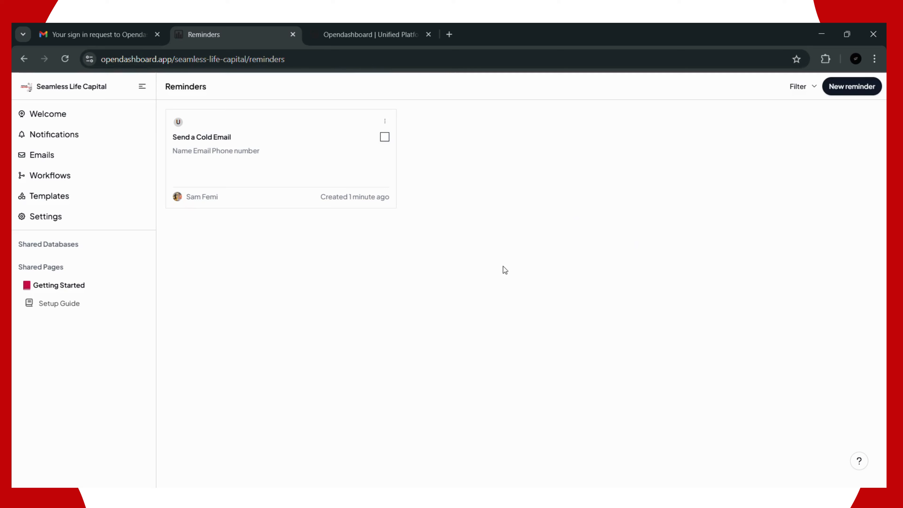
# Step: View Settings > Notifications from the panel, then go back to Getting Started
pyautogui.click(68, 140)
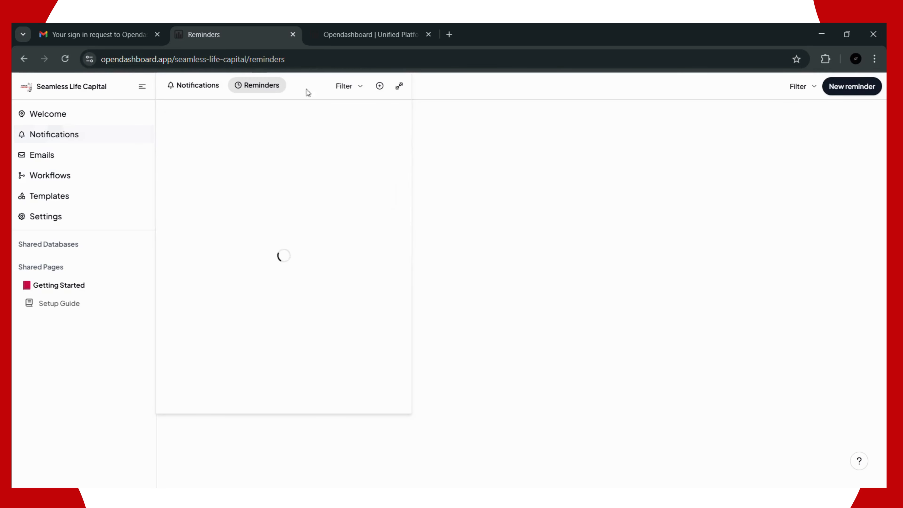
pyautogui.click(208, 87)
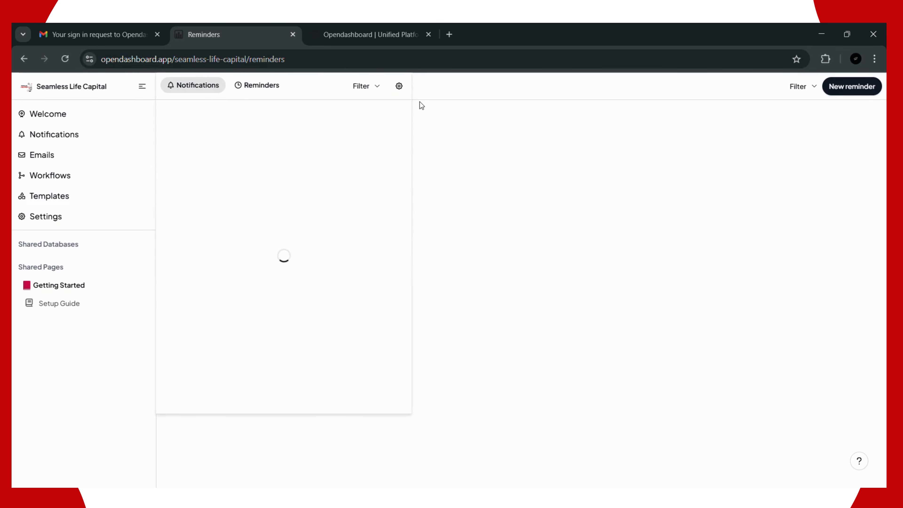
pyautogui.click(398, 88)
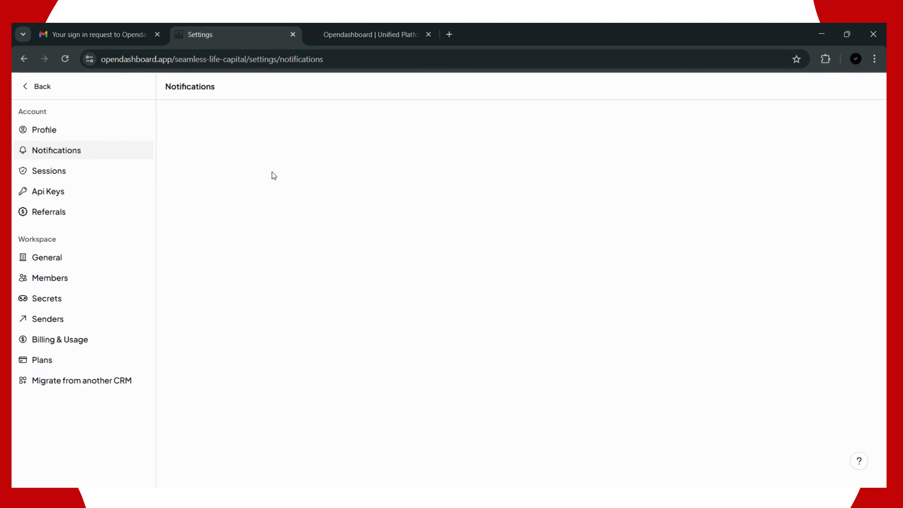
pyautogui.click(41, 87)
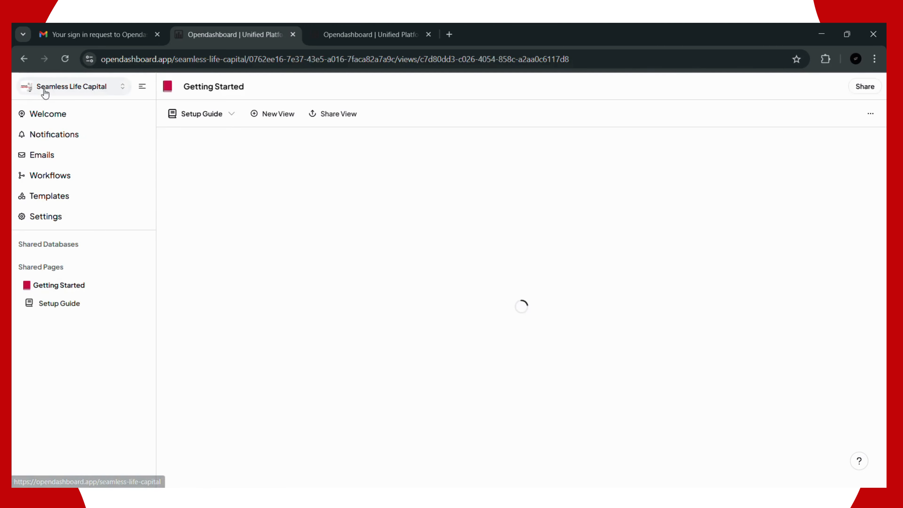
# Step: Pass through Notifications and the empty Emails page to reach the empty Workflows page
pyautogui.click(57, 141)
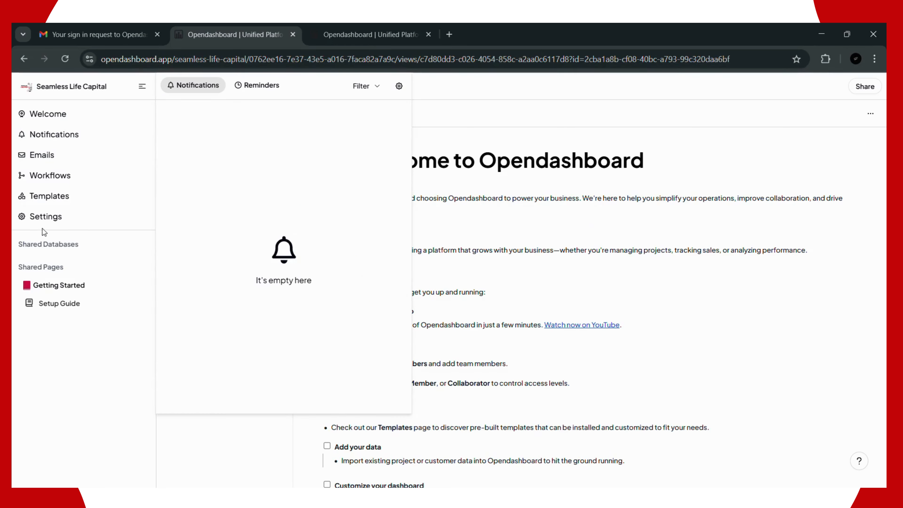
pyautogui.click(34, 162)
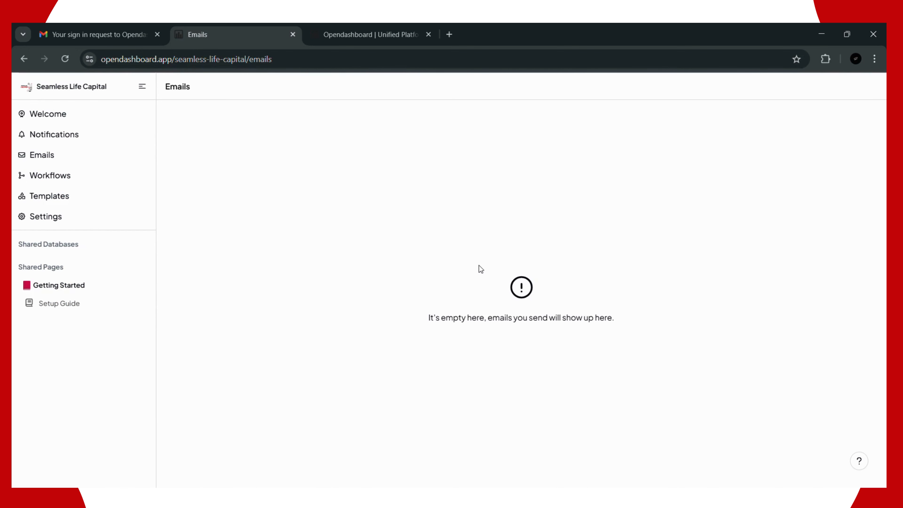
pyautogui.click(75, 183)
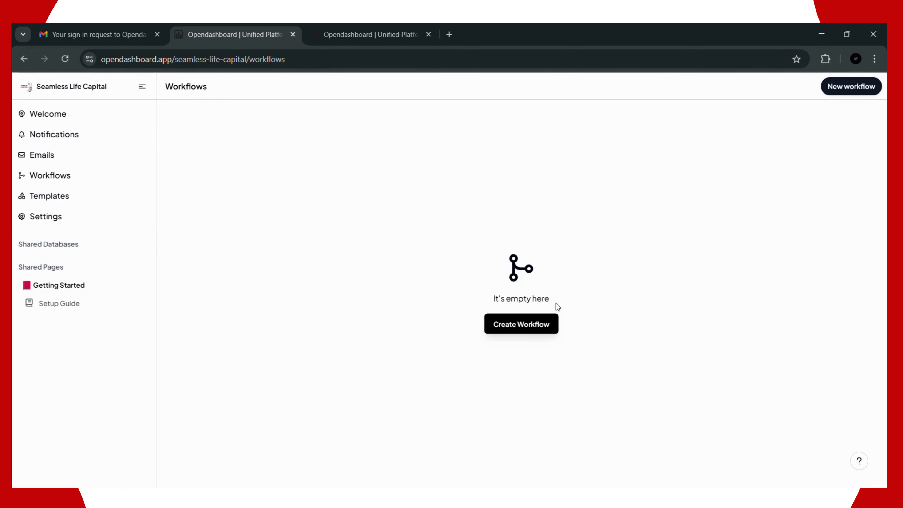
# Step: Create a workflow named 'Birthday Workflow' and leave its trigger undefined
pyautogui.click(544, 328)
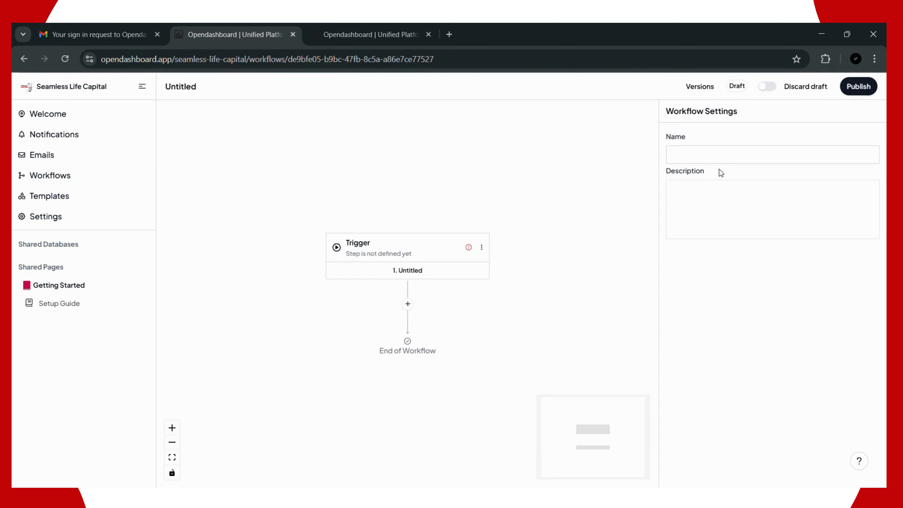
pyautogui.click(721, 157)
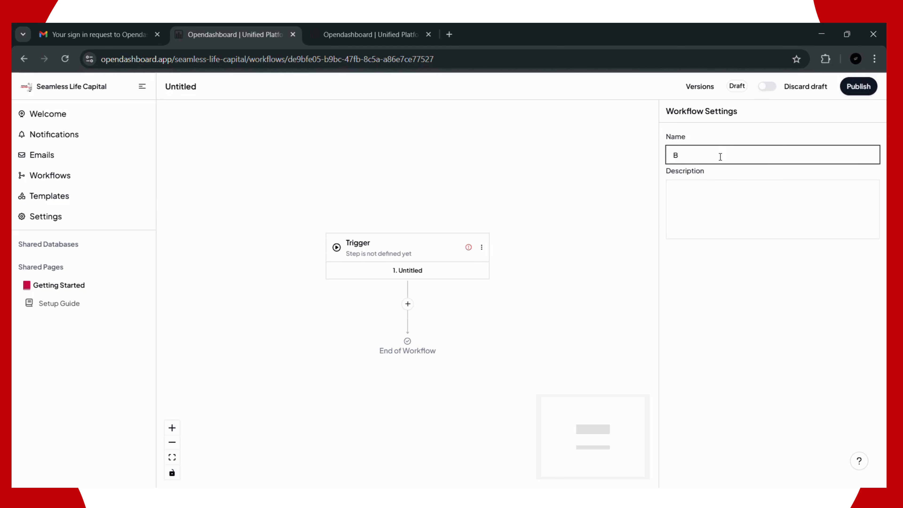
pyautogui.write('Birthday Workflow')
pyautogui.click(865, 88)
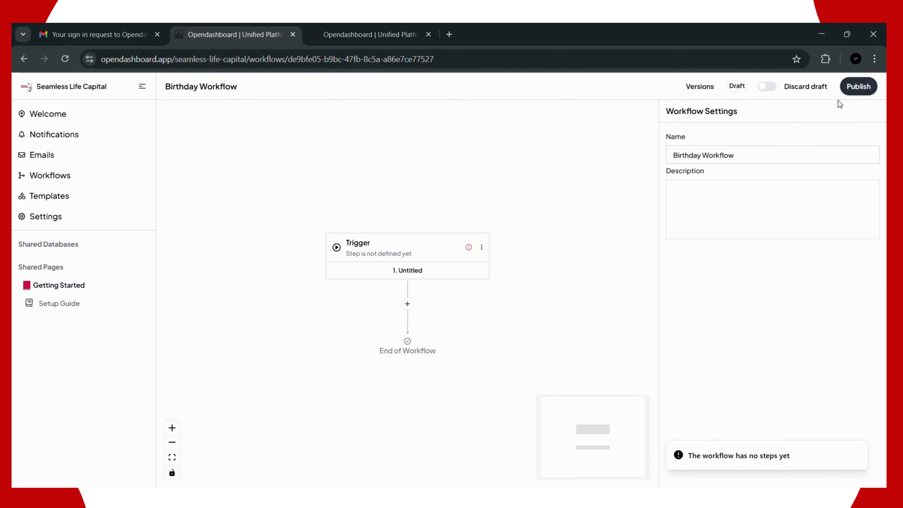
pyautogui.click(415, 253)
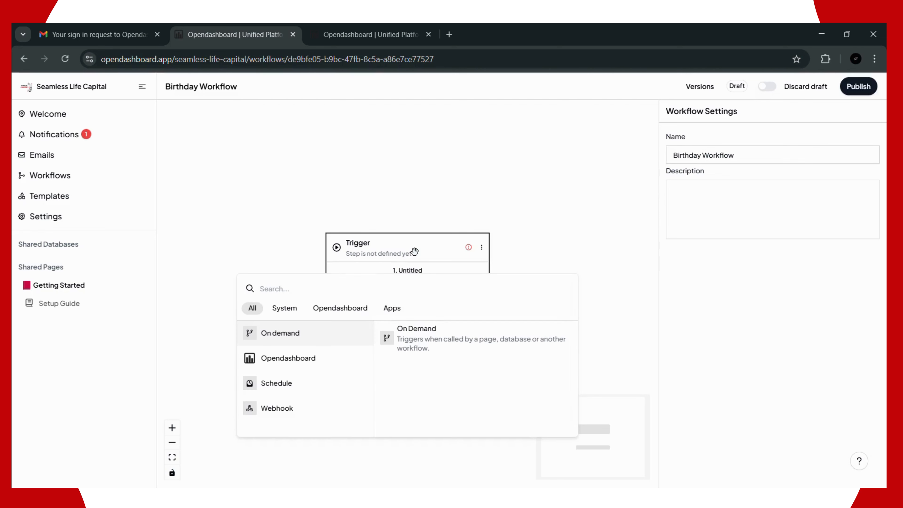
pyautogui.click(417, 202)
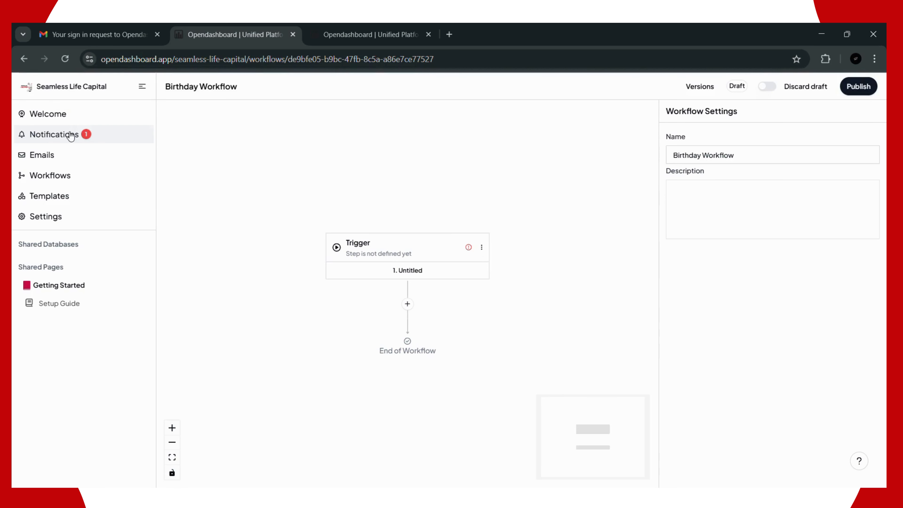
# Step: Check the Notifications, Reminders and notification settings, then go back to the Getting Started page
pyautogui.click(71, 136)
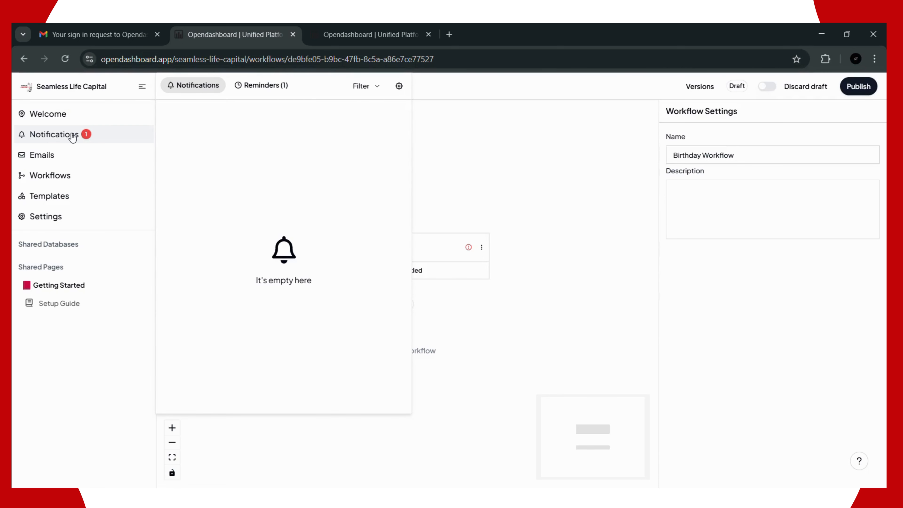
pyautogui.click(281, 86)
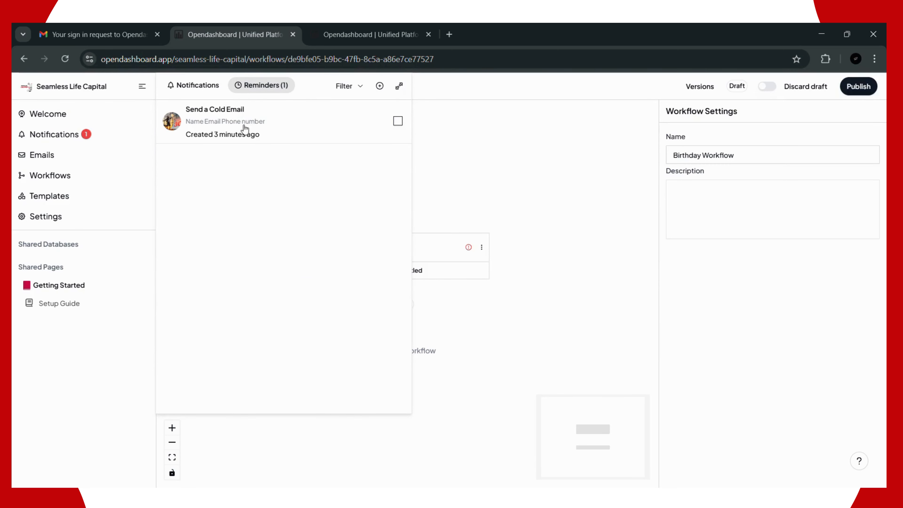
pyautogui.click(182, 86)
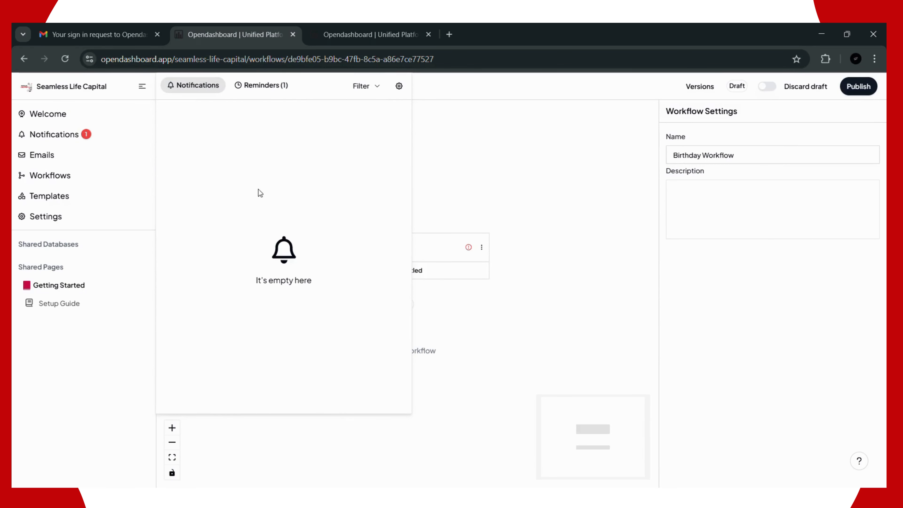
pyautogui.click(399, 87)
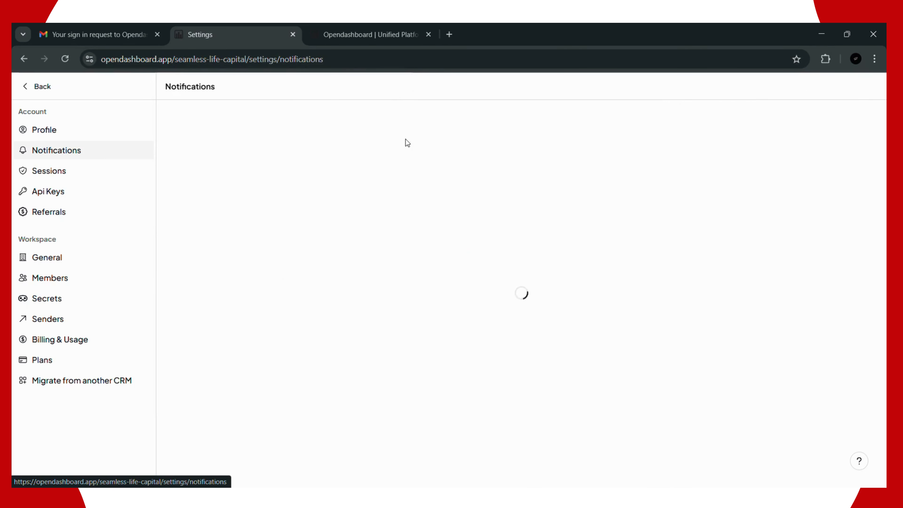
pyautogui.click(42, 89)
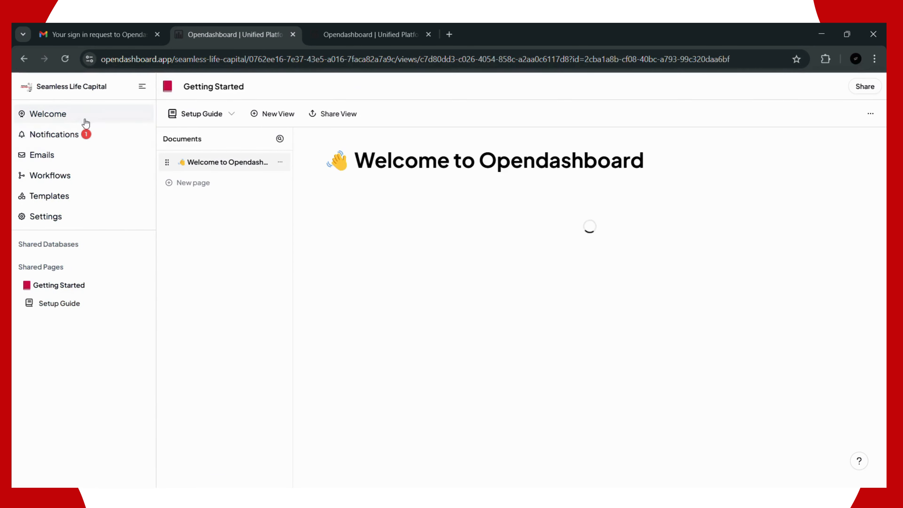
# Step: Go via Emails and Workflows to the Templates page and scroll through its categories and featured templates
pyautogui.click(43, 165)
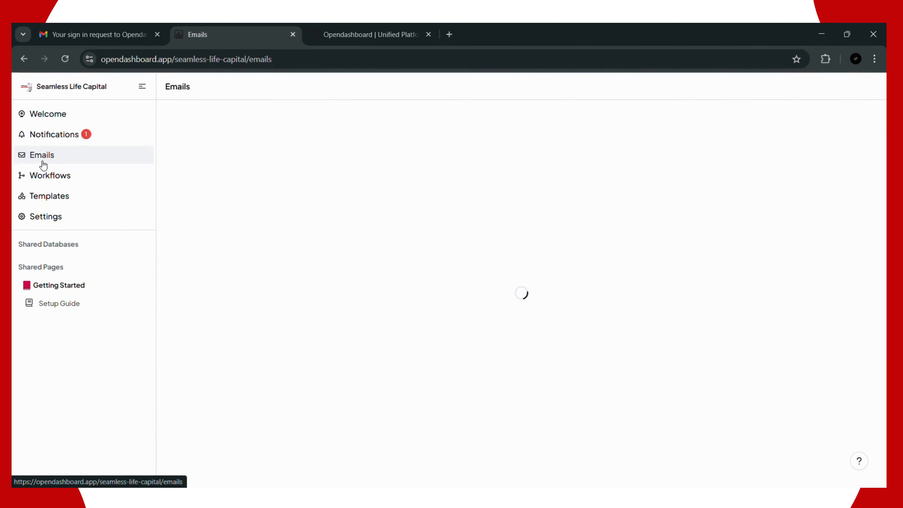
pyautogui.click(48, 176)
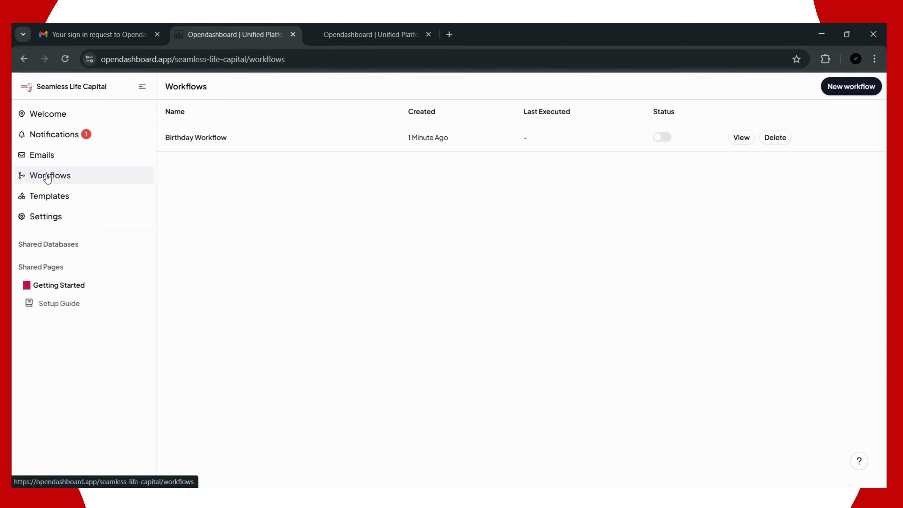
pyautogui.click(34, 201)
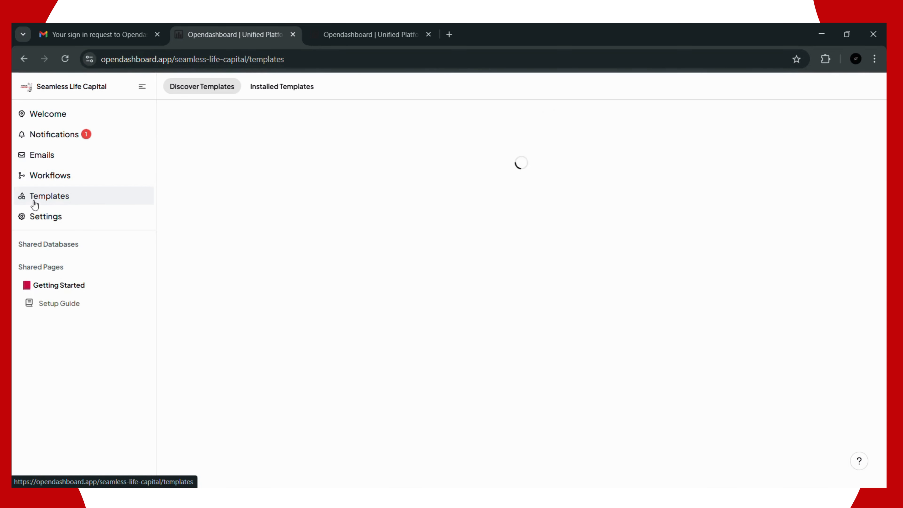
pyautogui.scroll(-3, 202, 191)
pyautogui.scroll(-5, 208, 202)
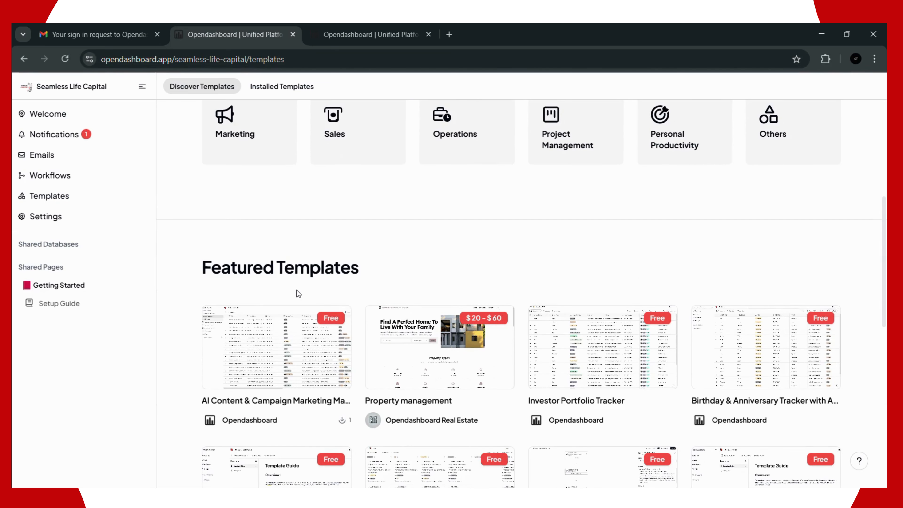
pyautogui.scroll(2, 311, 269)
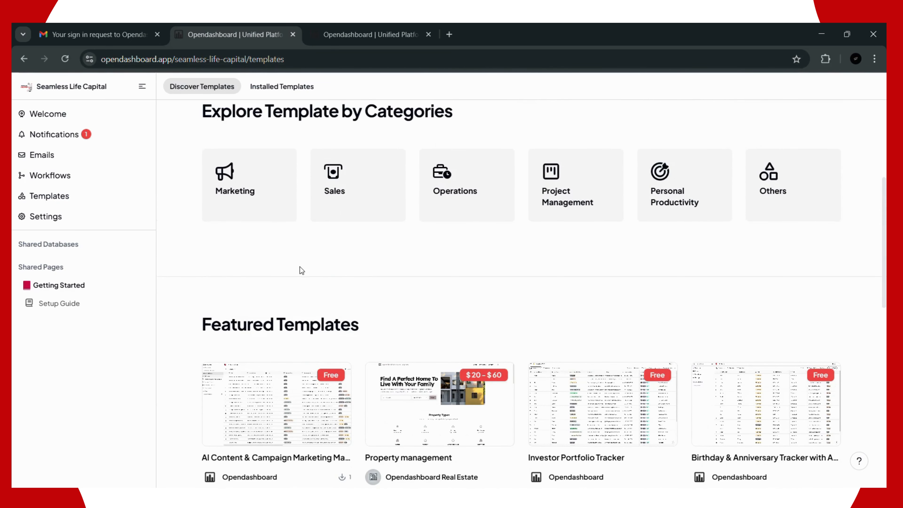
pyautogui.scroll(3, 299, 269)
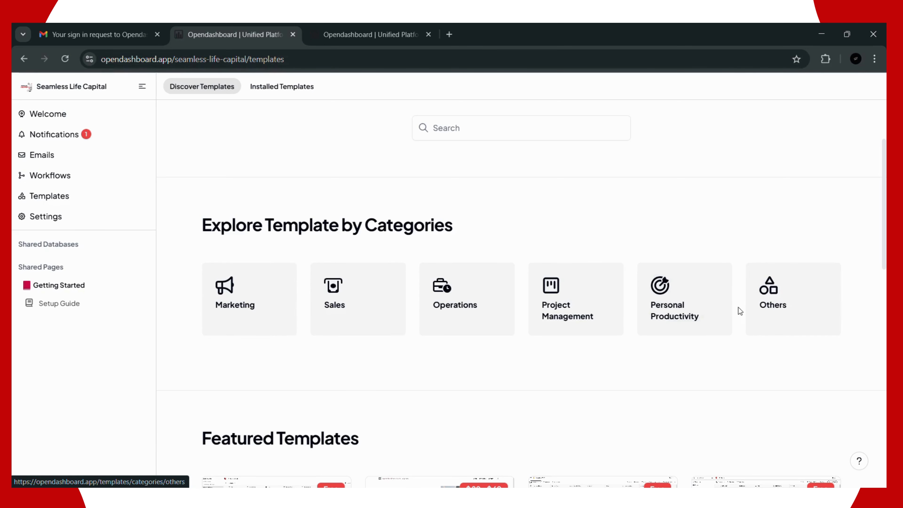
pyautogui.click(683, 312)
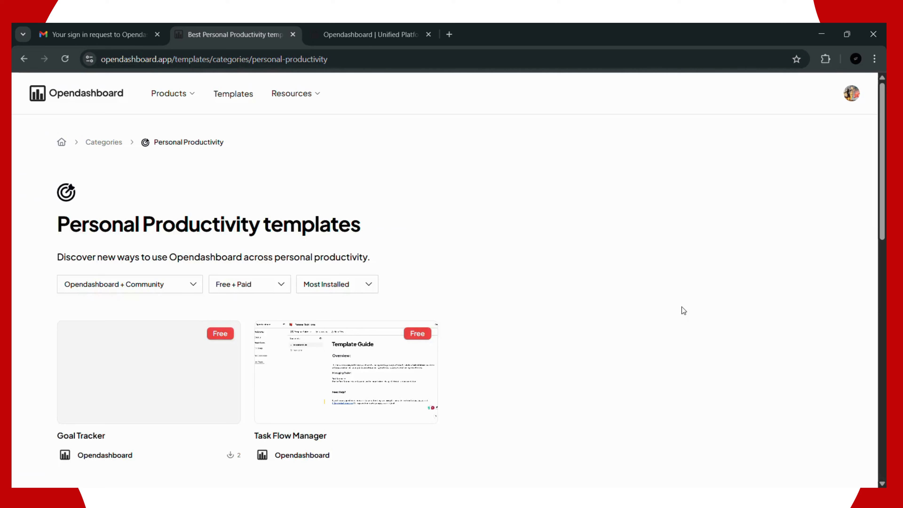
pyautogui.scroll(-3, 495, 215)
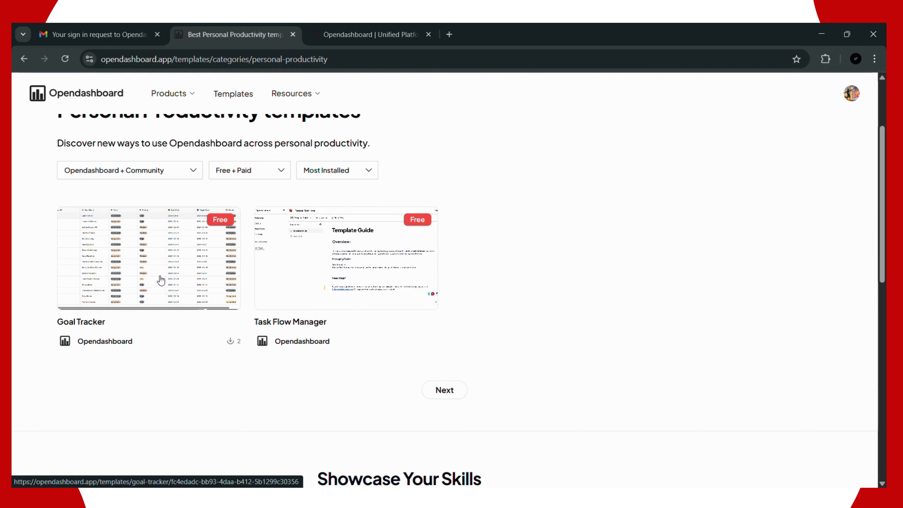
pyautogui.click(189, 251)
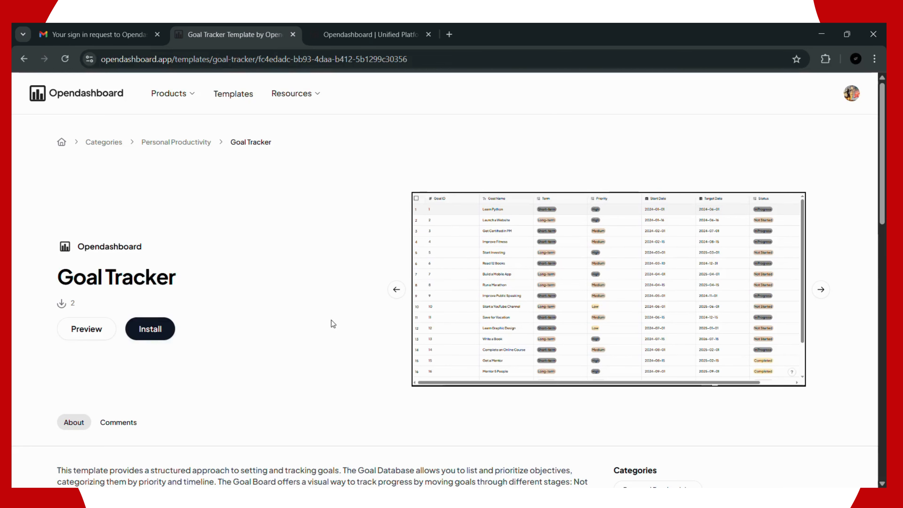
pyautogui.scroll(-3, 101, 342)
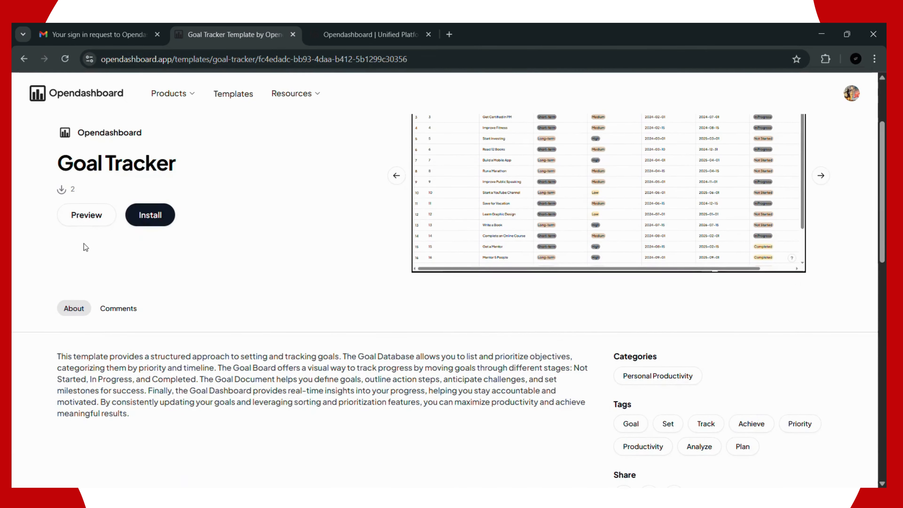
pyautogui.scroll(-3, 147, 222)
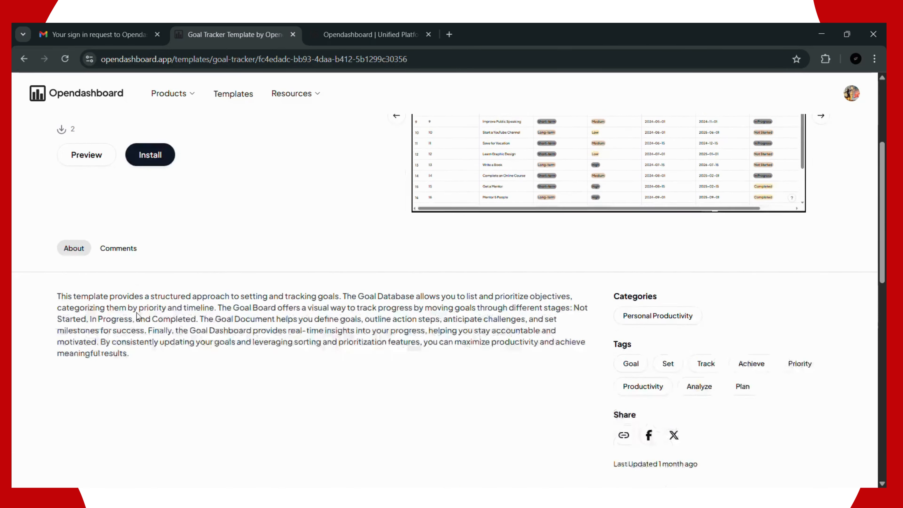
pyautogui.scroll(-2, 91, 219)
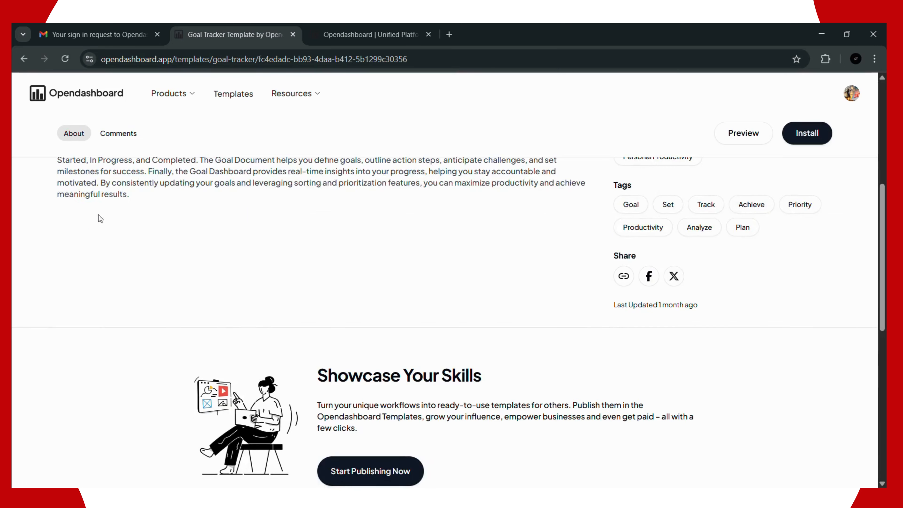
pyautogui.scroll(5, 98, 215)
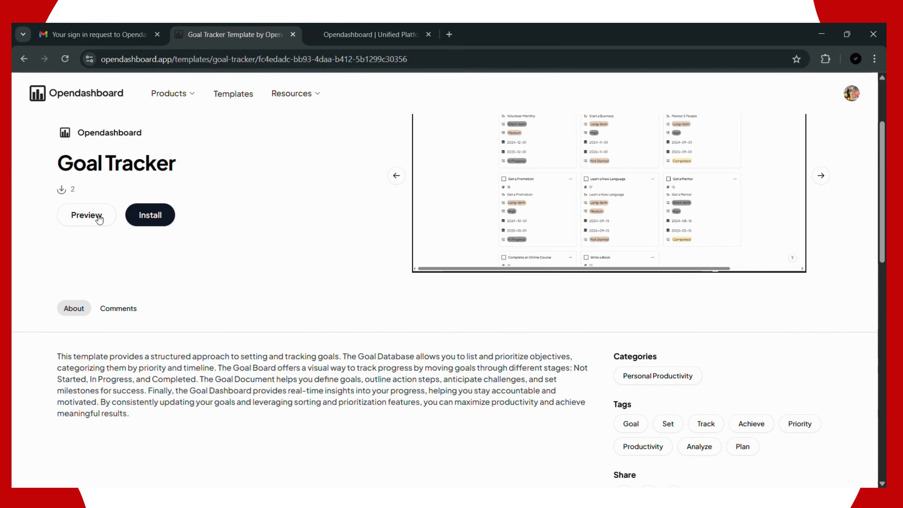
pyautogui.click(77, 218)
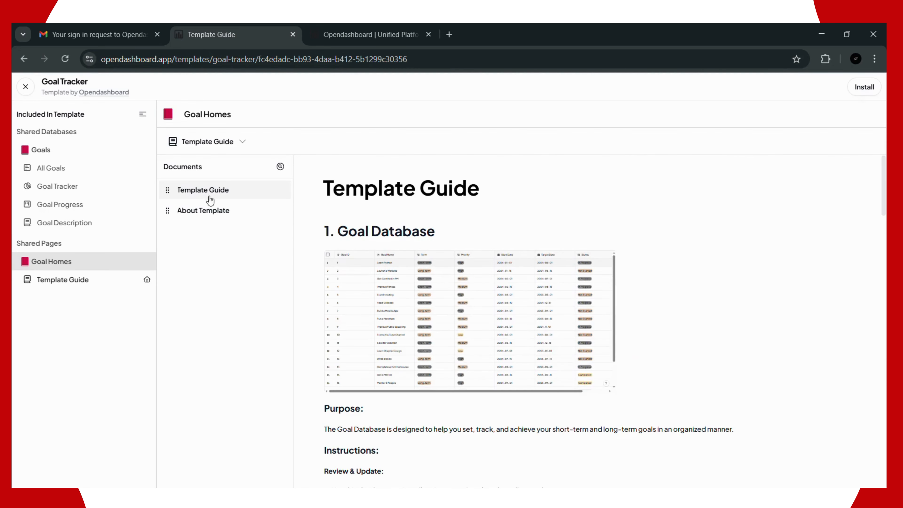
# Step: Read the Template Guide and About Template documents, then look over the Goal Progress board
pyautogui.scroll(-10, 497, 225)
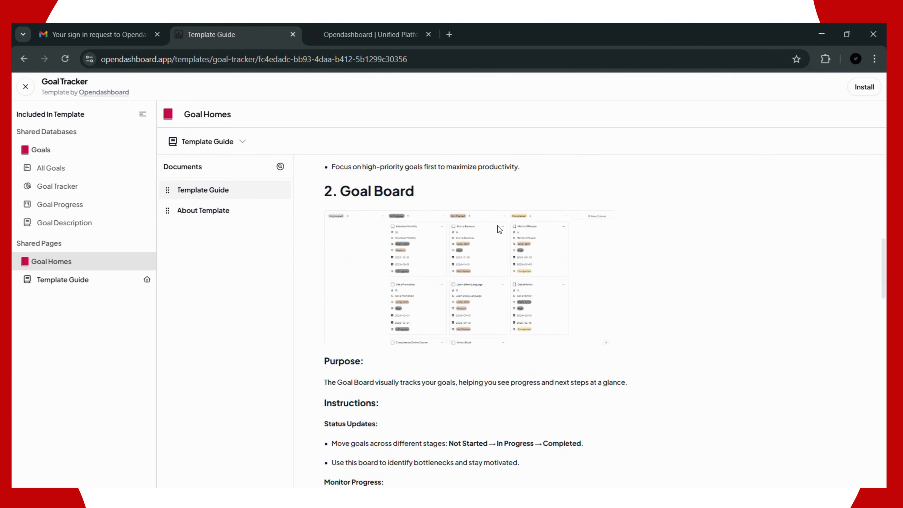
pyautogui.scroll(-15, 500, 222)
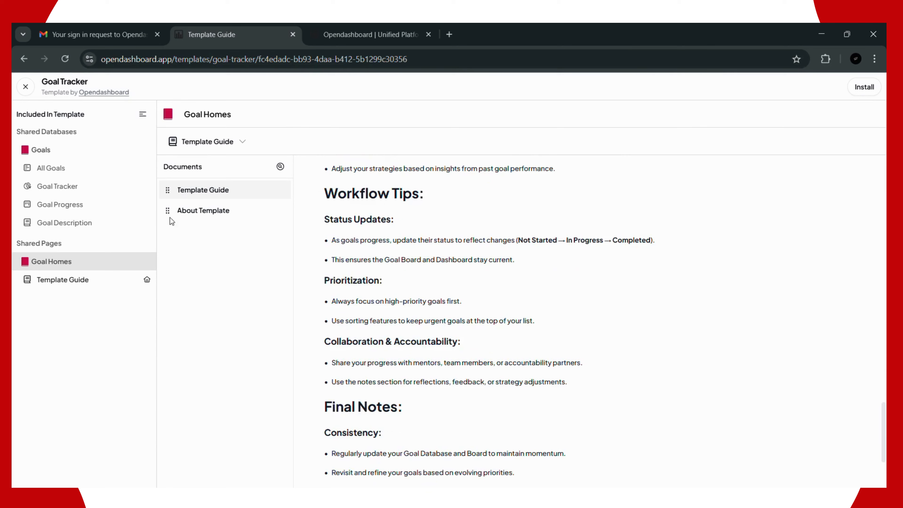
pyautogui.click(185, 214)
pyautogui.scroll(-5, 540, 285)
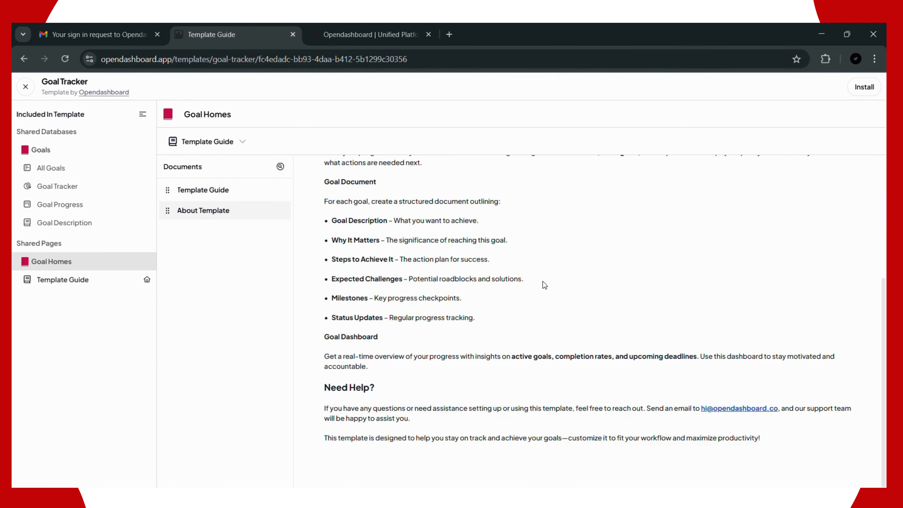
pyautogui.click(46, 210)
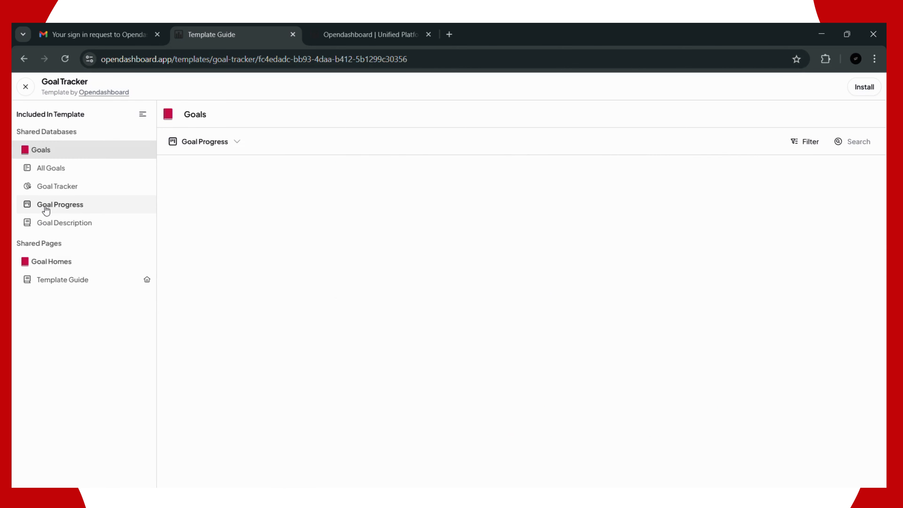
pyautogui.scroll(-2, 410, 239)
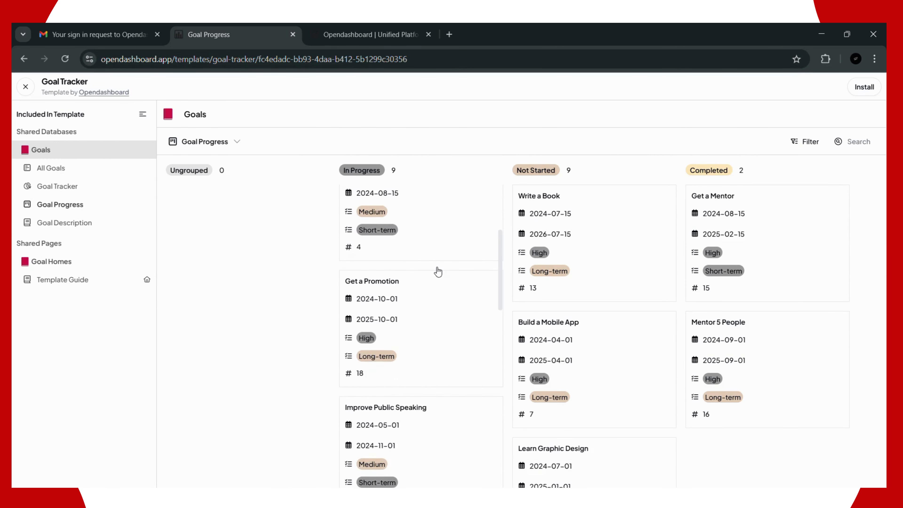
pyautogui.scroll(5, 435, 267)
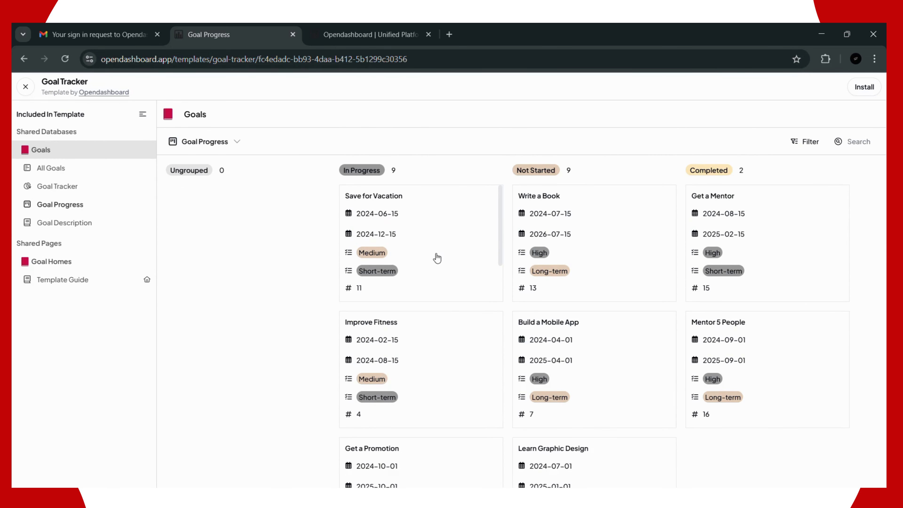
# Step: In the All Goals table, inspect the Get a Mentor goal's ID, Term, Priority, Start and Target Dates
pyautogui.click(46, 169)
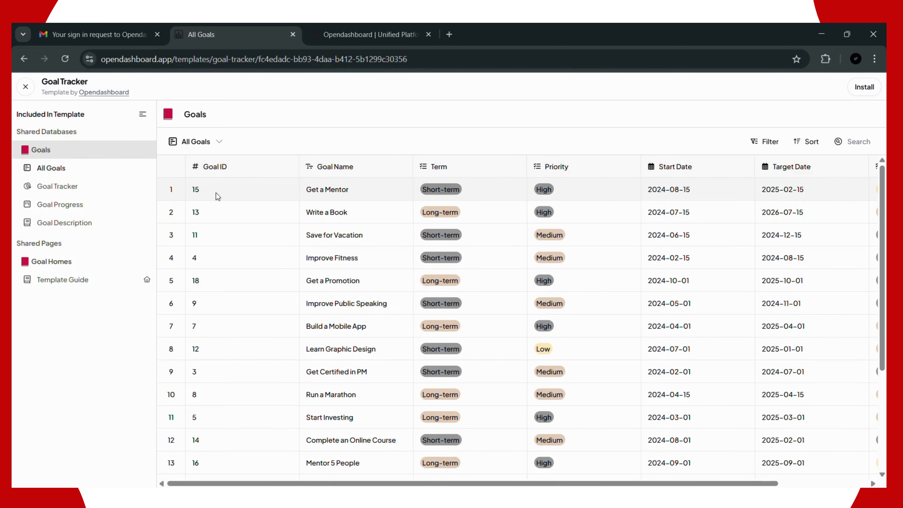
pyautogui.click(350, 185)
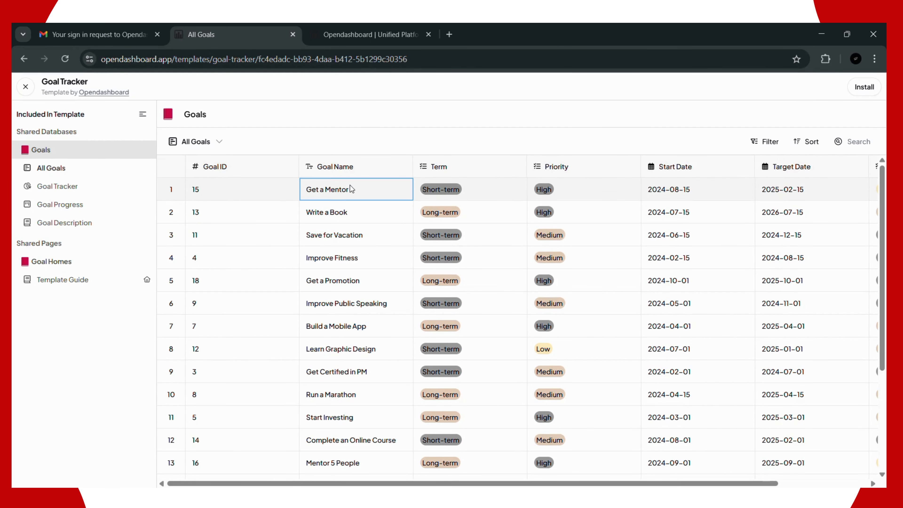
pyautogui.click(234, 192)
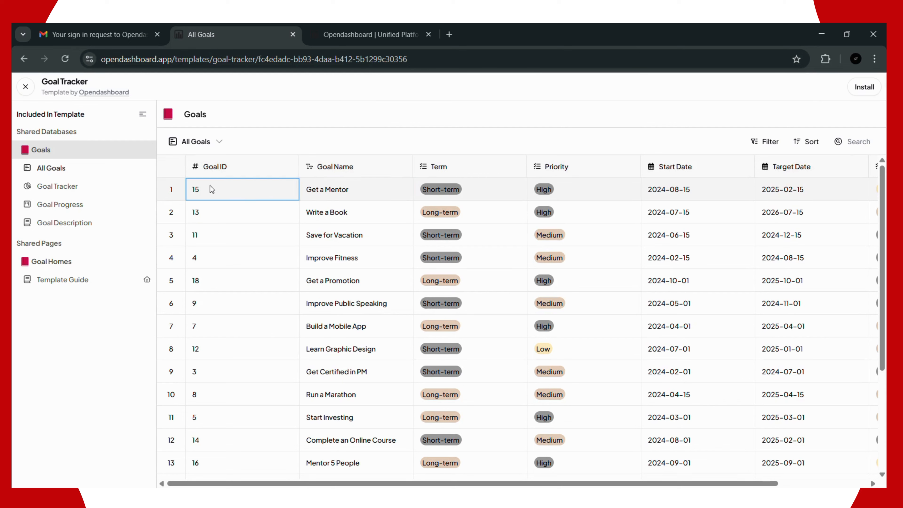
pyautogui.click(344, 197)
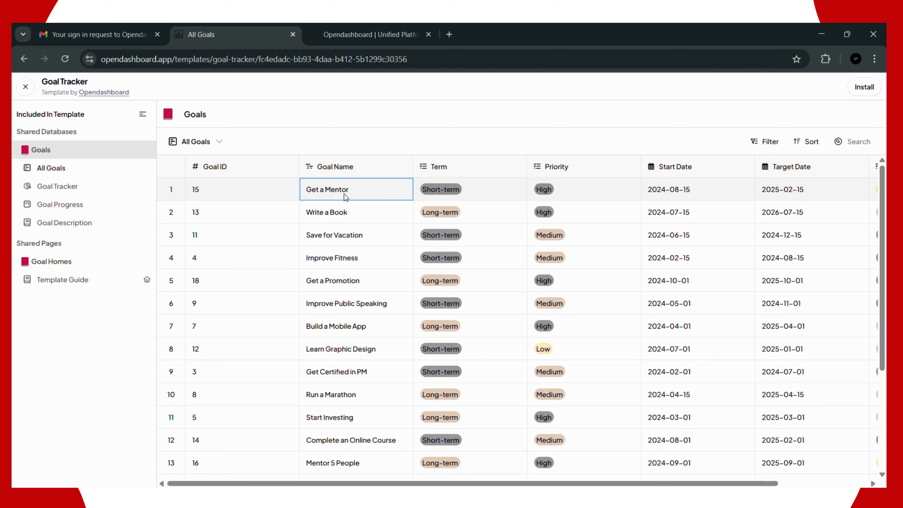
pyautogui.click(472, 199)
pyautogui.click(608, 200)
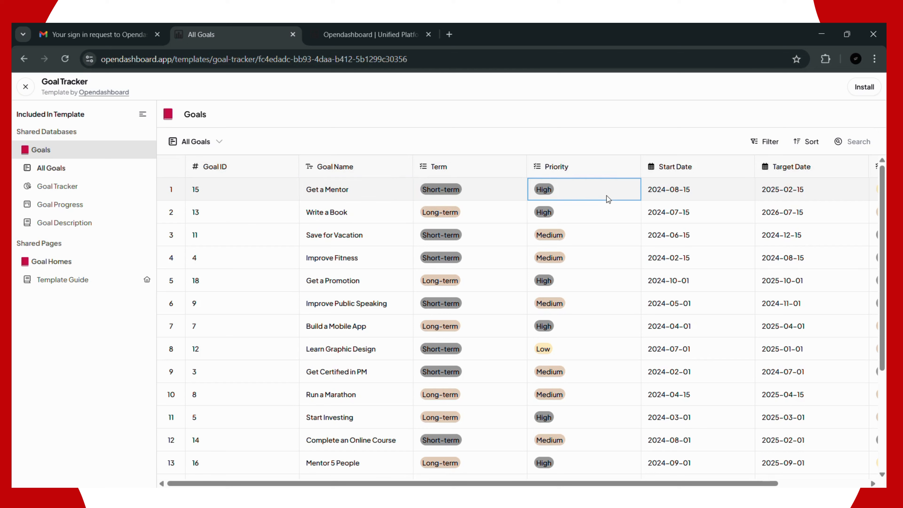
pyautogui.click(691, 198)
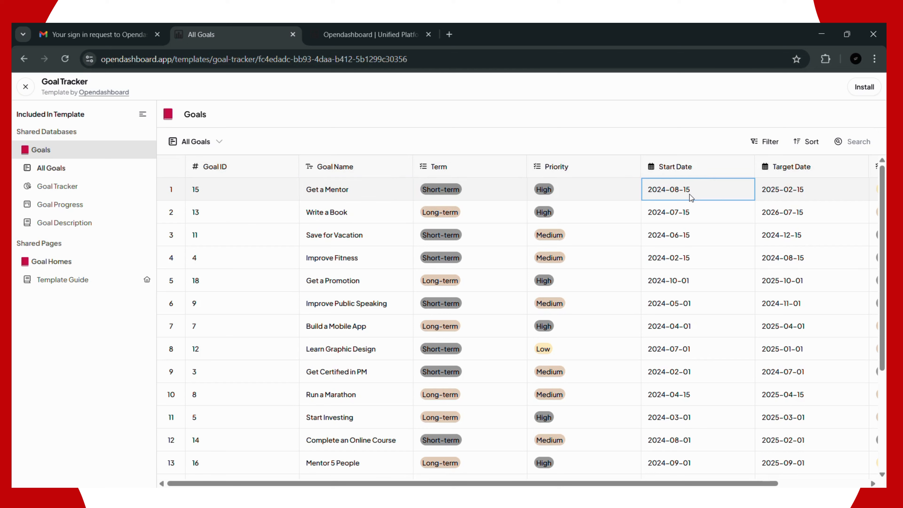
pyautogui.click(765, 199)
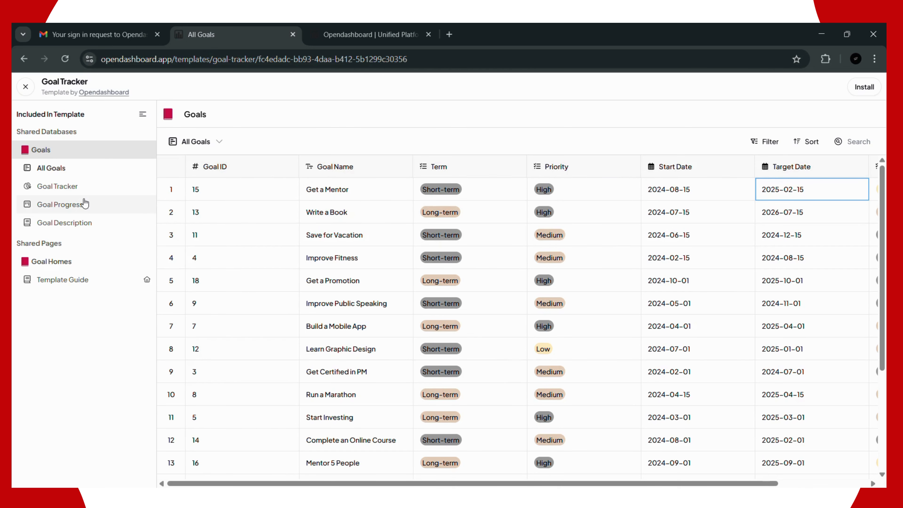
# Step: View the Goal Tracker, Goal Progress and Goal Description pages, then choose to install the template
pyautogui.click(57, 186)
pyautogui.click(74, 205)
pyautogui.click(75, 223)
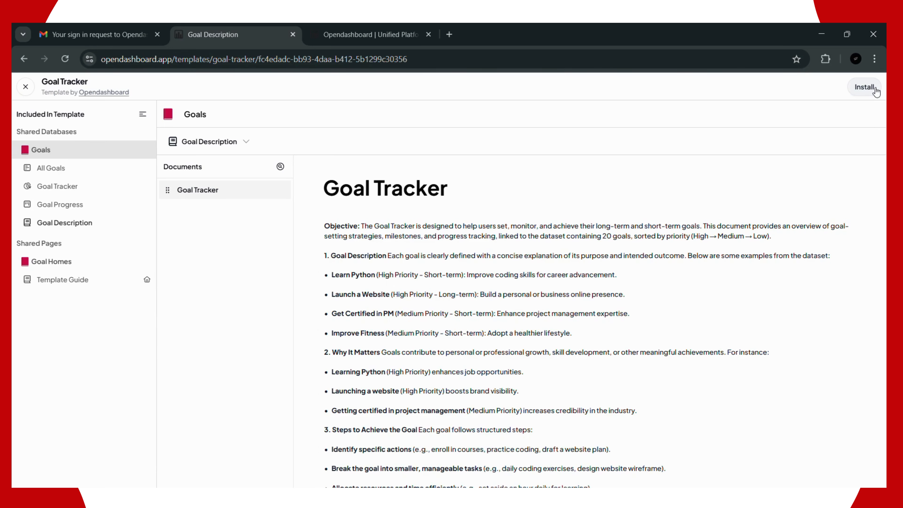
pyautogui.click(868, 88)
# Step: Select My Workspace as the destination and install the Goal Tracker template into it
pyautogui.click(458, 289)
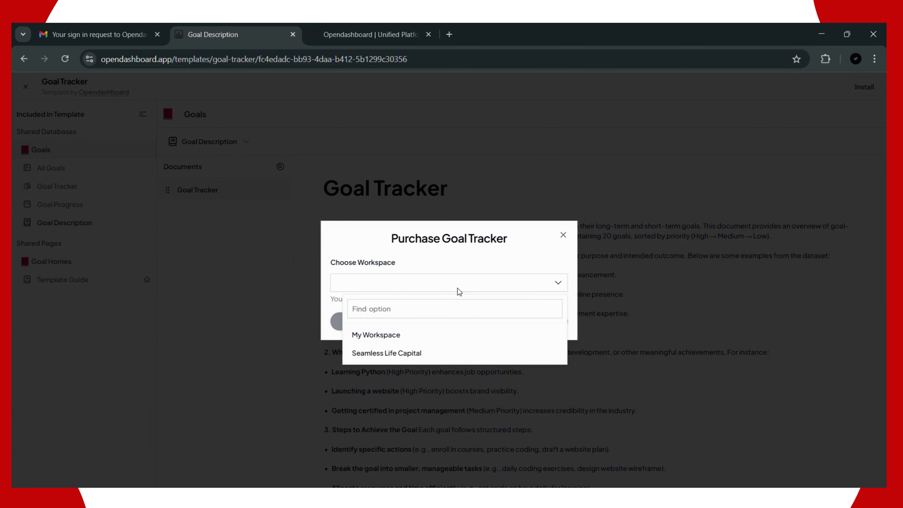
pyautogui.click(423, 342)
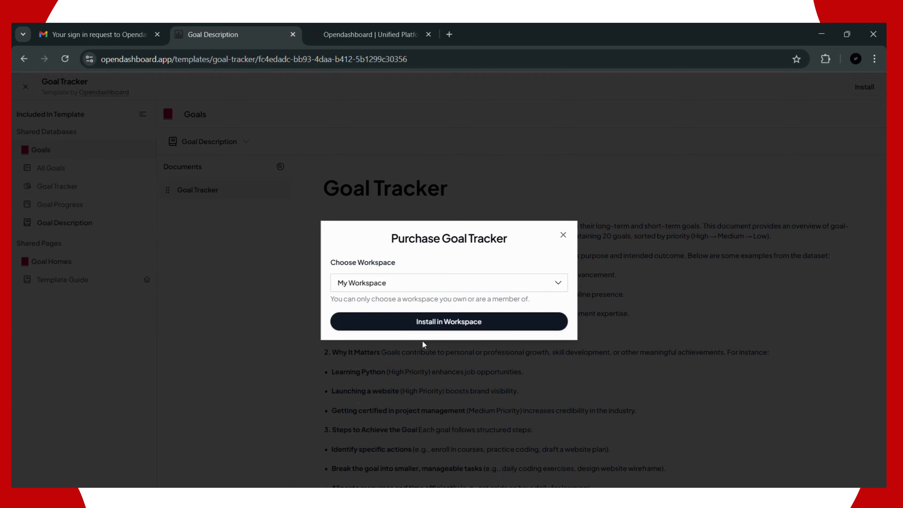
pyautogui.click(424, 282)
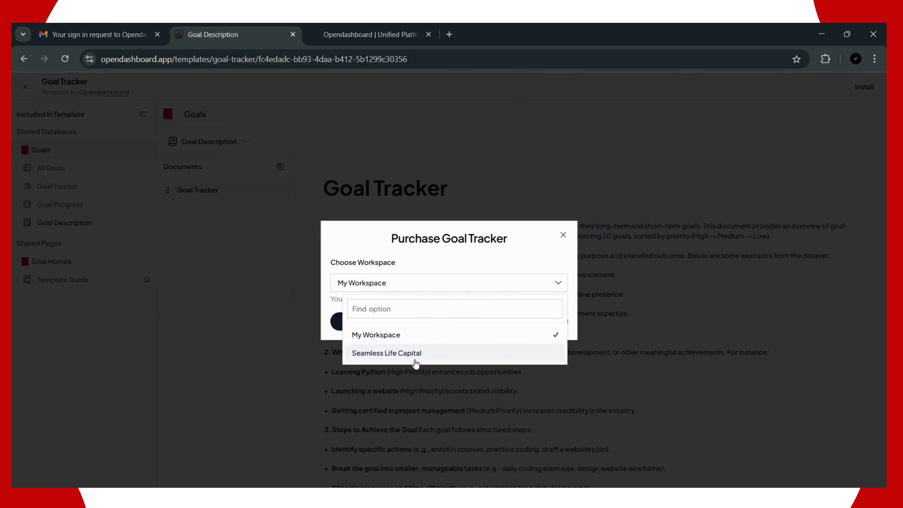
pyautogui.click(395, 266)
pyautogui.click(408, 316)
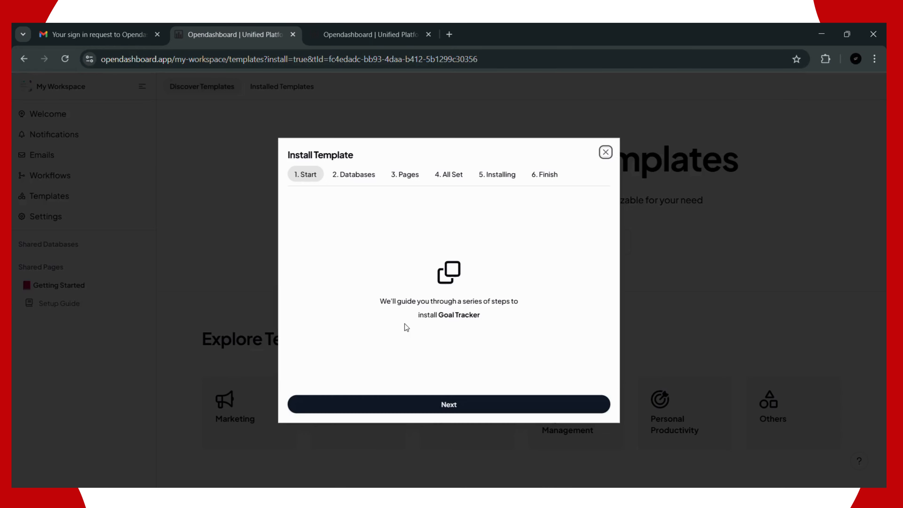
# Step: Advance past the Start, Databases and Pages stages, run the installation, and close the finished wizard
pyautogui.click(414, 405)
pyautogui.click(418, 407)
pyautogui.click(420, 407)
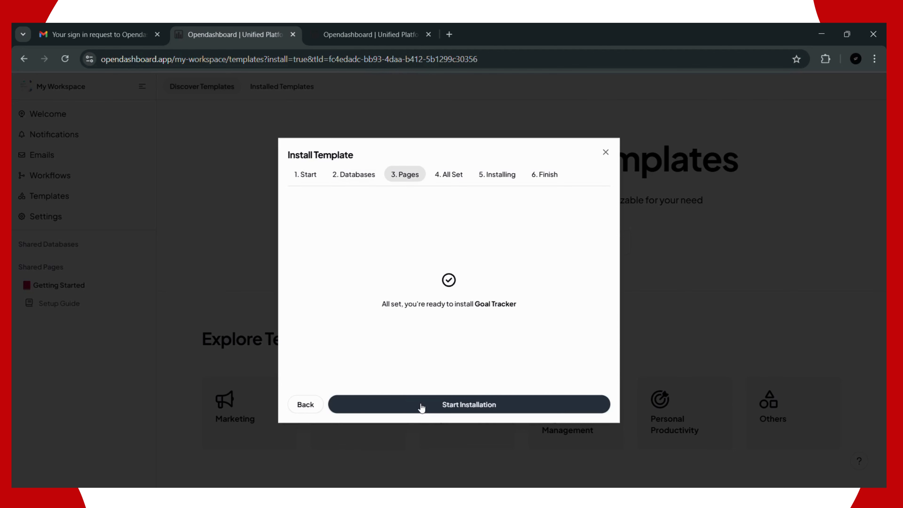
pyautogui.click(420, 405)
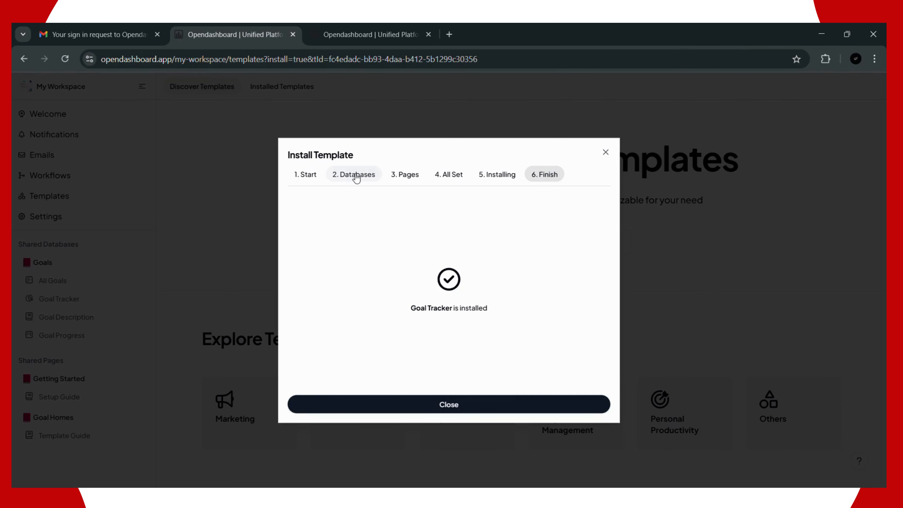
pyautogui.click(445, 404)
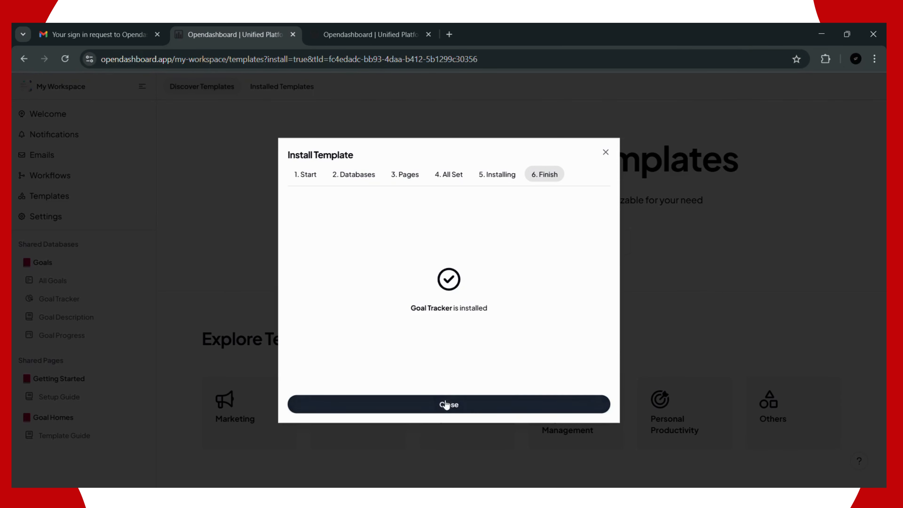
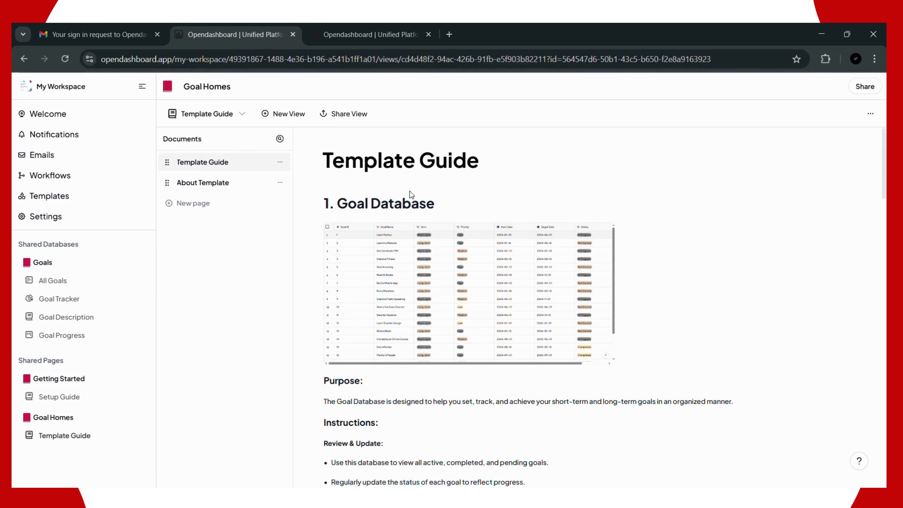
# Step: Scroll the Template Guide, then open the Goals database's All Goals view from the sidebar
pyautogui.scroll(-5, 462, 258)
pyautogui.scroll(-8, 462, 258)
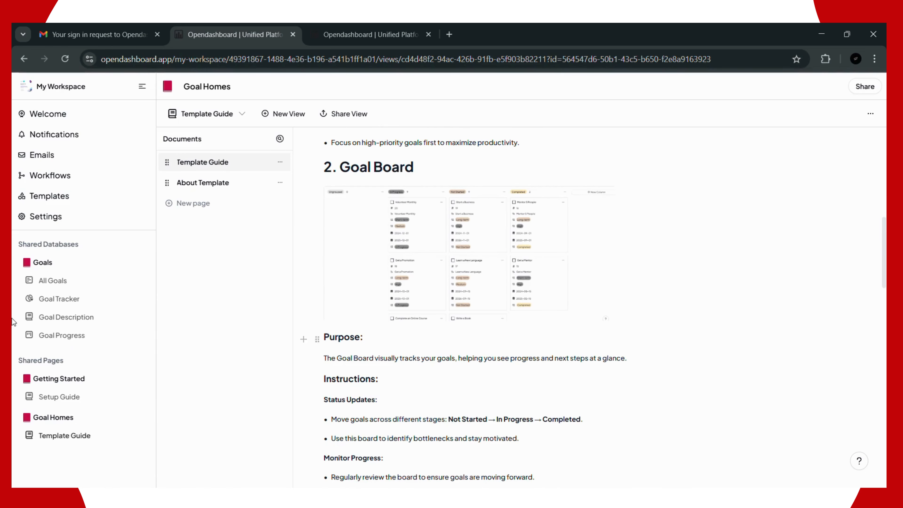
pyautogui.click(61, 285)
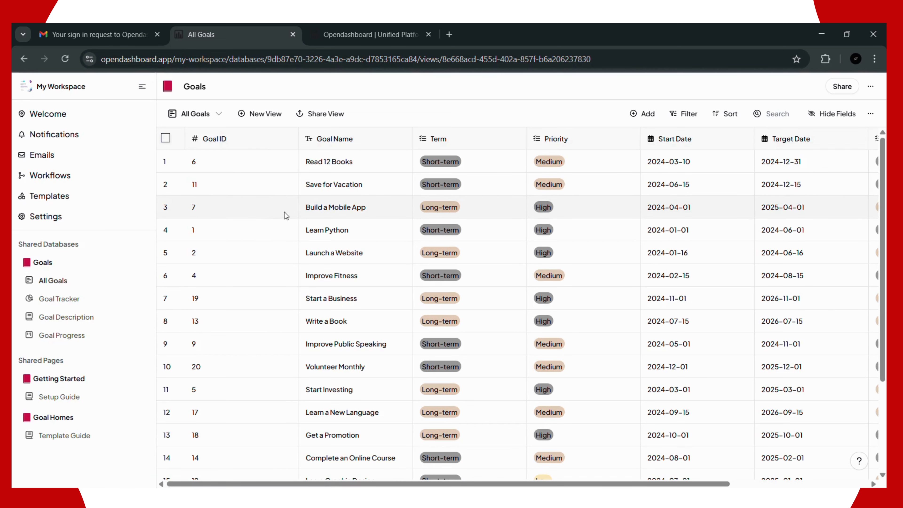
pyautogui.click(231, 161)
pyautogui.doubleClick(230, 162)
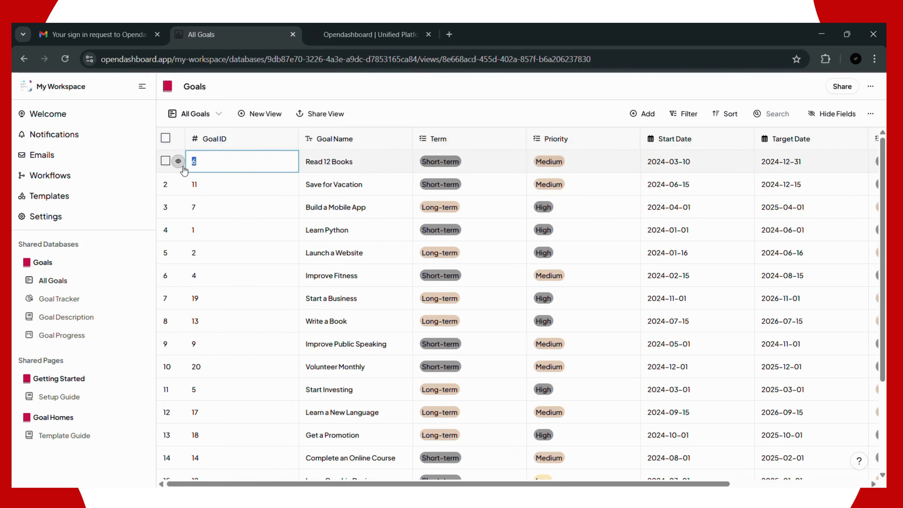
pyautogui.doubleClick(333, 161)
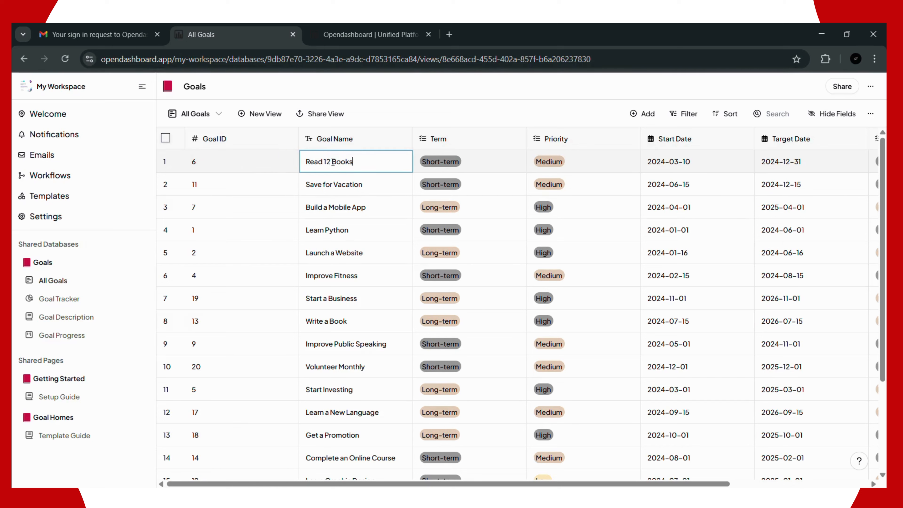
pyautogui.hotkey('ctrl', 'shift', 'Left')
pyautogui.hotkey('ctrl', 'shift', 'Left')
pyautogui.hotkey('ctrl', 'shift', 'Left')
pyautogui.click(487, 163)
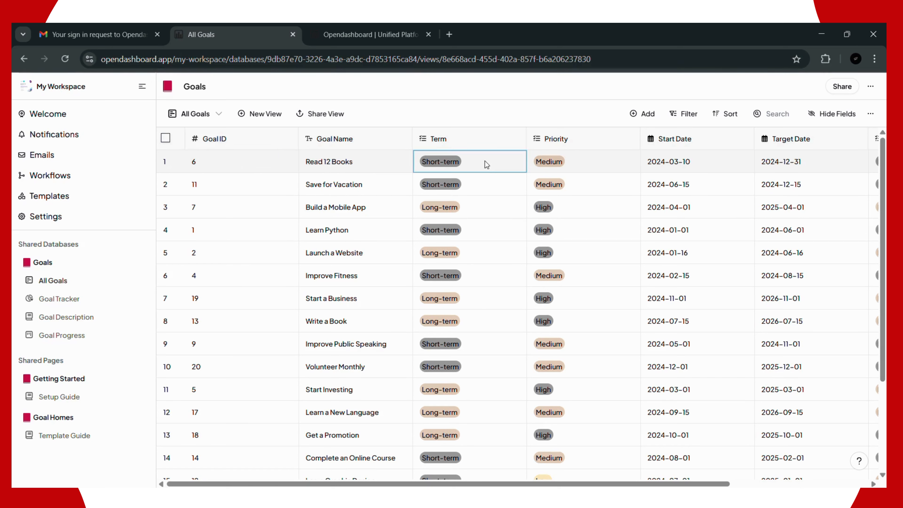
pyautogui.click(487, 164)
pyautogui.click(595, 165)
pyautogui.click(596, 166)
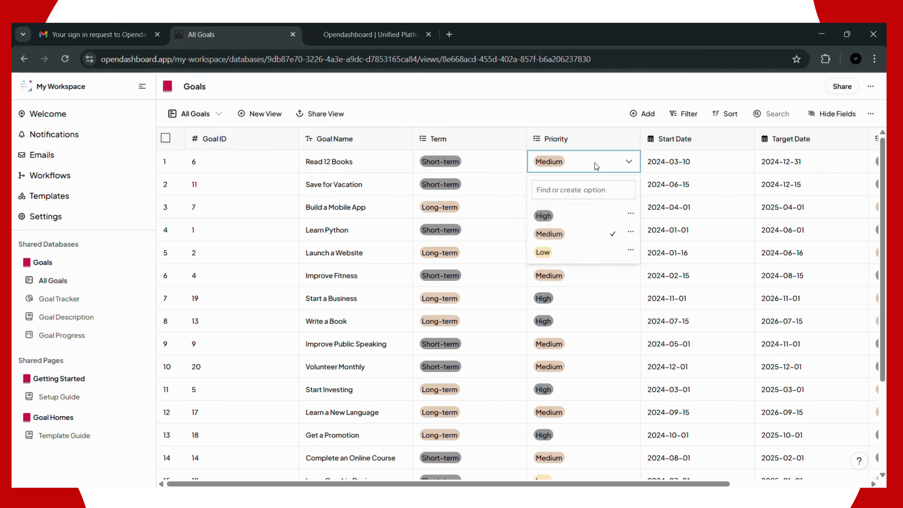
pyautogui.click(693, 167)
pyautogui.click(704, 166)
pyautogui.click(809, 165)
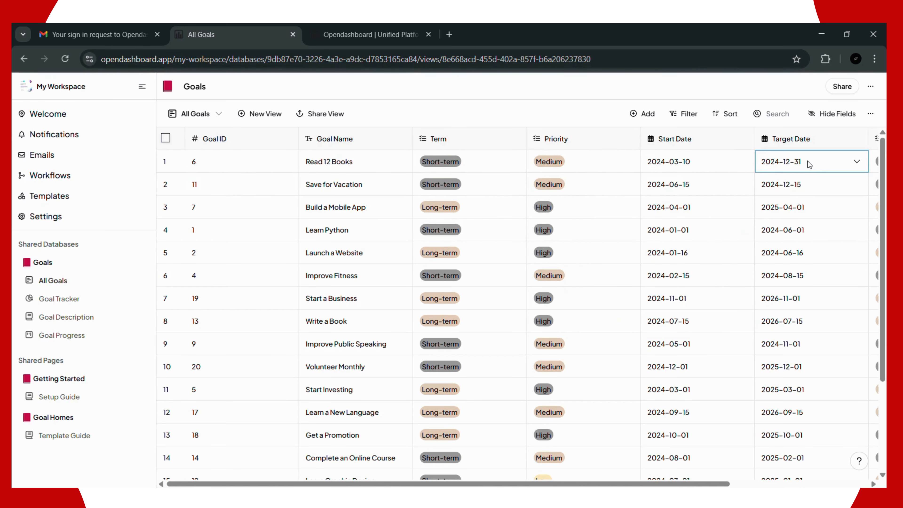
pyautogui.click(809, 164)
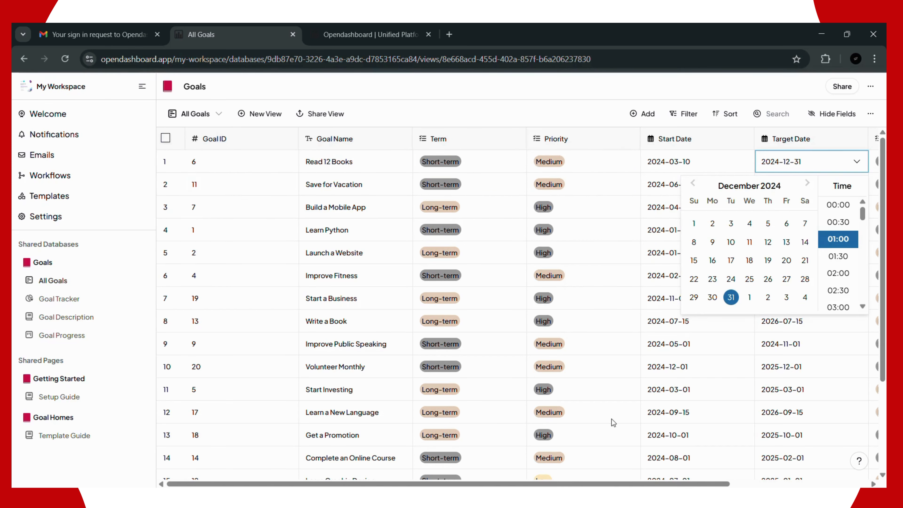
pyautogui.moveTo(581, 486); pyautogui.dragTo(719, 486)
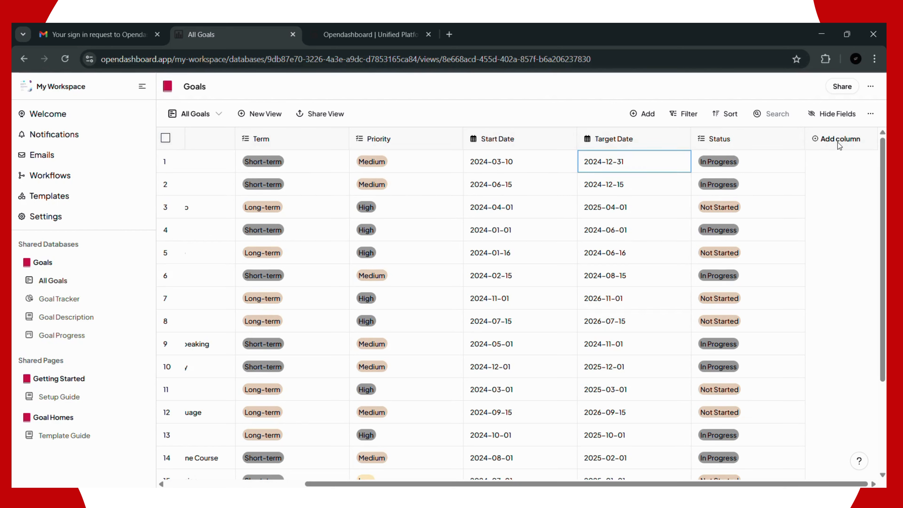
# Step: Add a new Checkbox column to the All Goals table
pyautogui.click(826, 142)
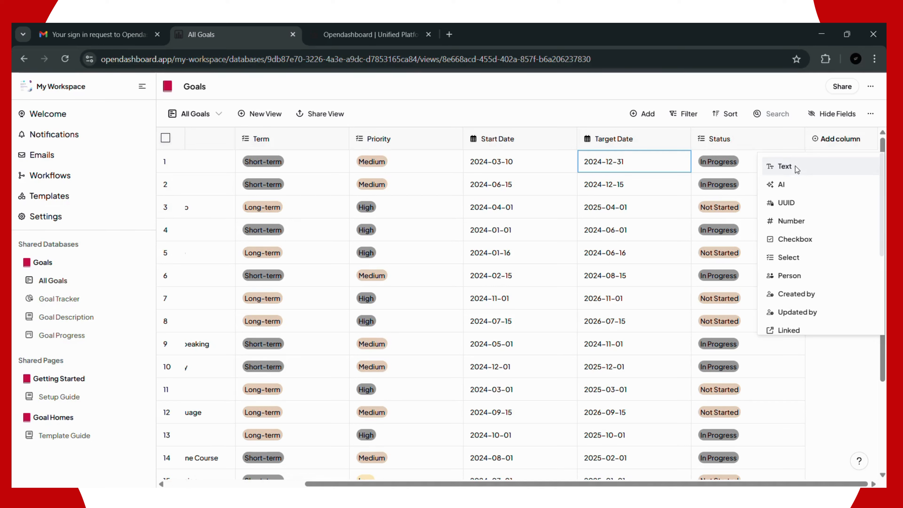
pyautogui.click(803, 244)
pyautogui.click(802, 294)
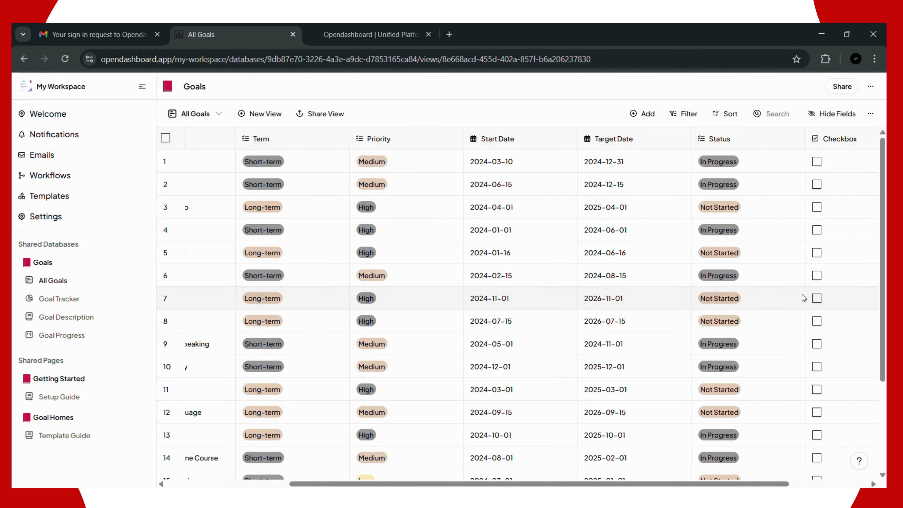
# Step: Tick the checkboxes for goals 1–4, then untick all four again
pyautogui.click(817, 163)
pyautogui.click(776, 184)
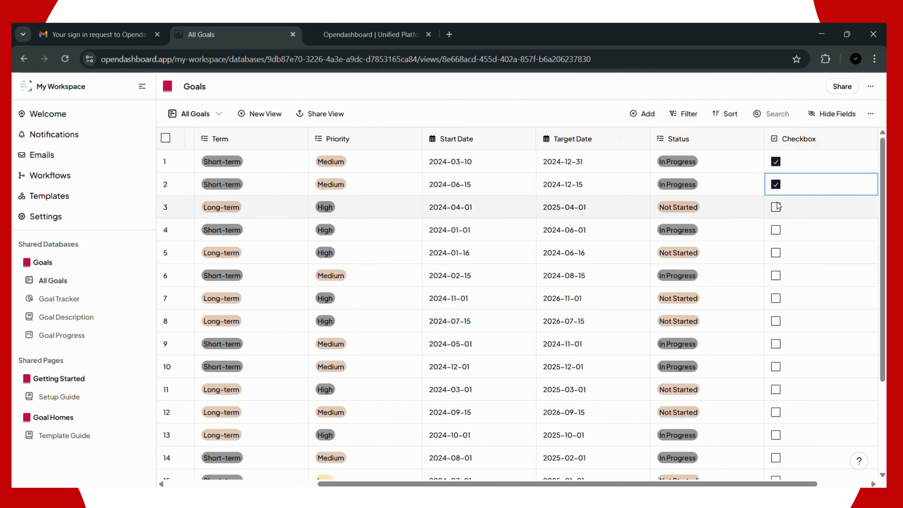
pyautogui.click(777, 207)
pyautogui.click(776, 230)
pyautogui.click(776, 207)
pyautogui.click(776, 184)
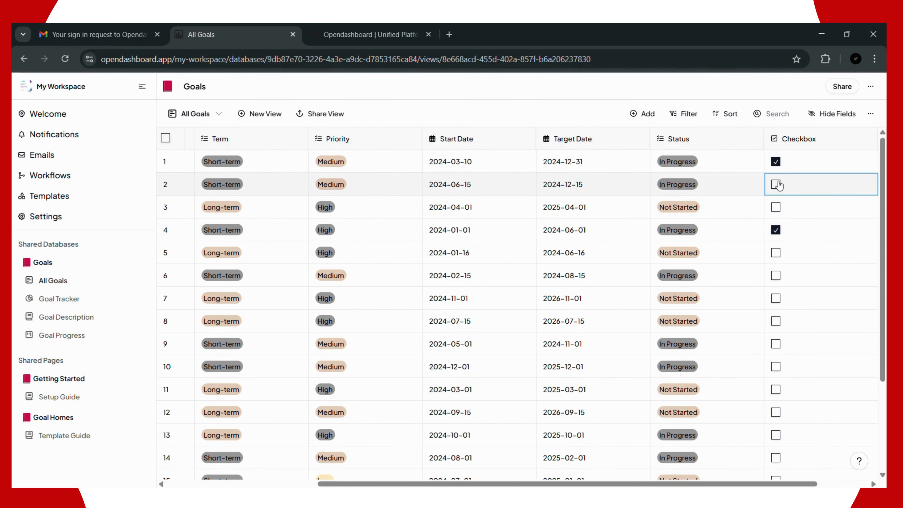
pyautogui.click(776, 162)
pyautogui.click(776, 229)
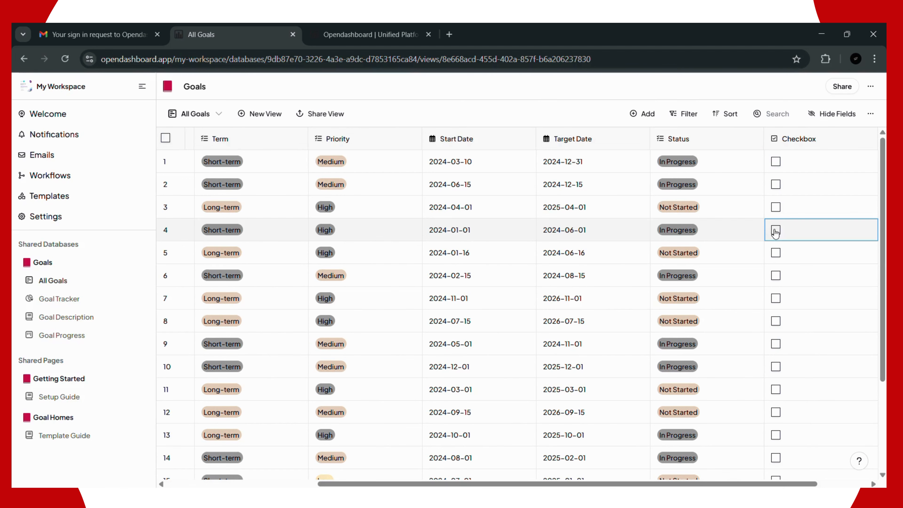
pyautogui.moveTo(793, 485); pyautogui.dragTo(843, 486)
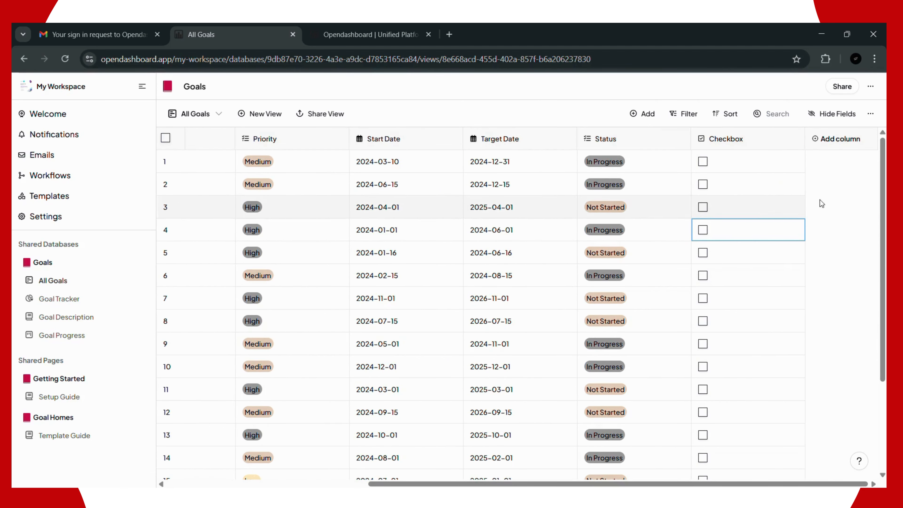
# Step: Add an AI-type column named Ai next to the Checkbox column
pyautogui.click(821, 142)
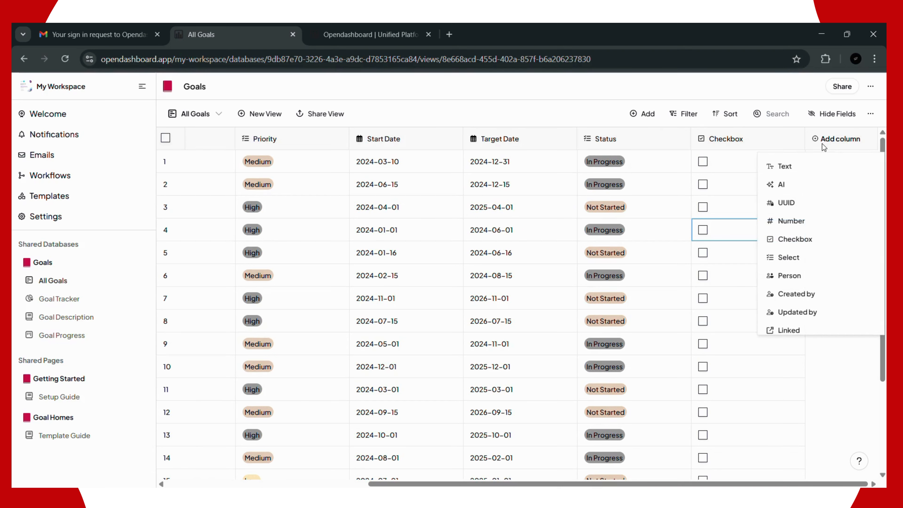
pyautogui.scroll(-4, 815, 257)
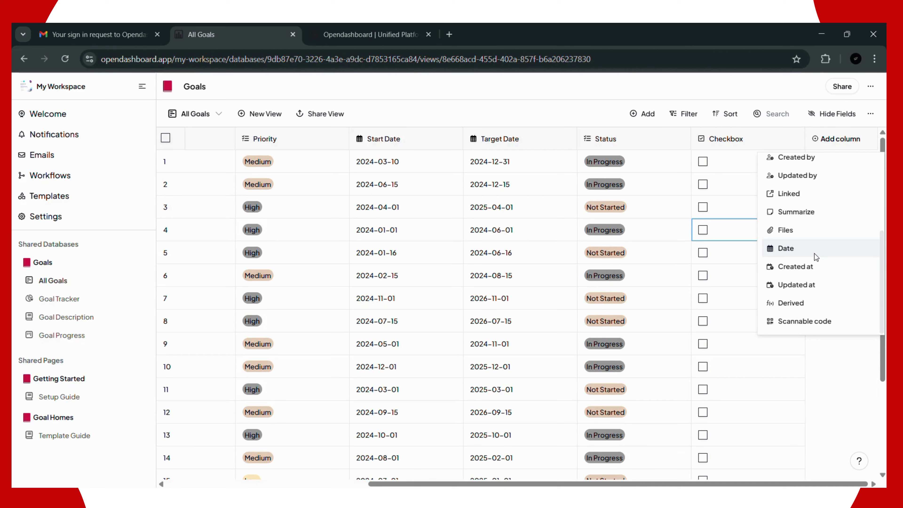
pyautogui.scroll(4, 815, 254)
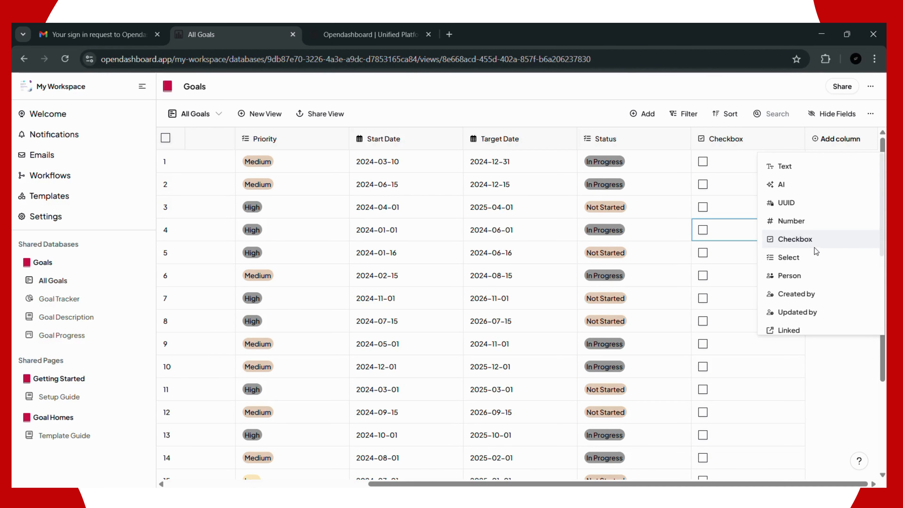
pyautogui.click(782, 186)
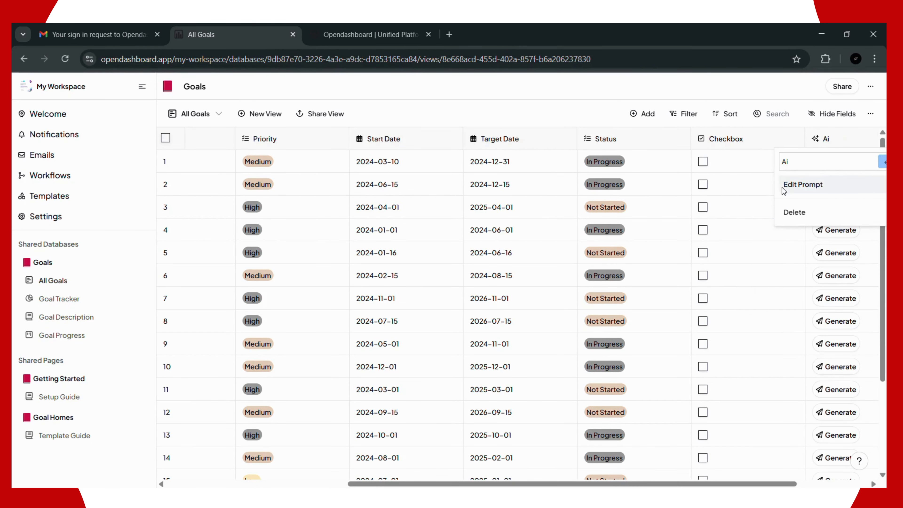
pyautogui.click(844, 143)
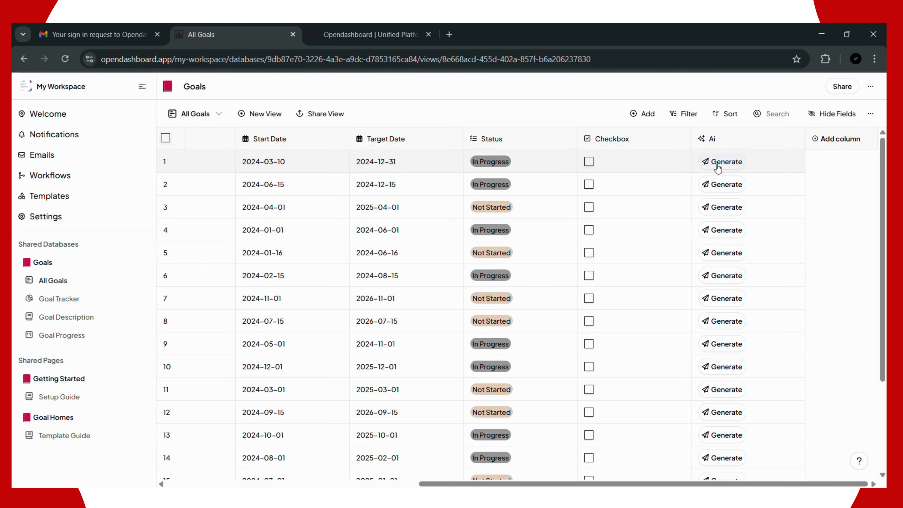
# Step: Try generating row 1's Ai output, typing 'gg' into the cell and retrying Generate
pyautogui.click(718, 168)
pyautogui.click(718, 168)
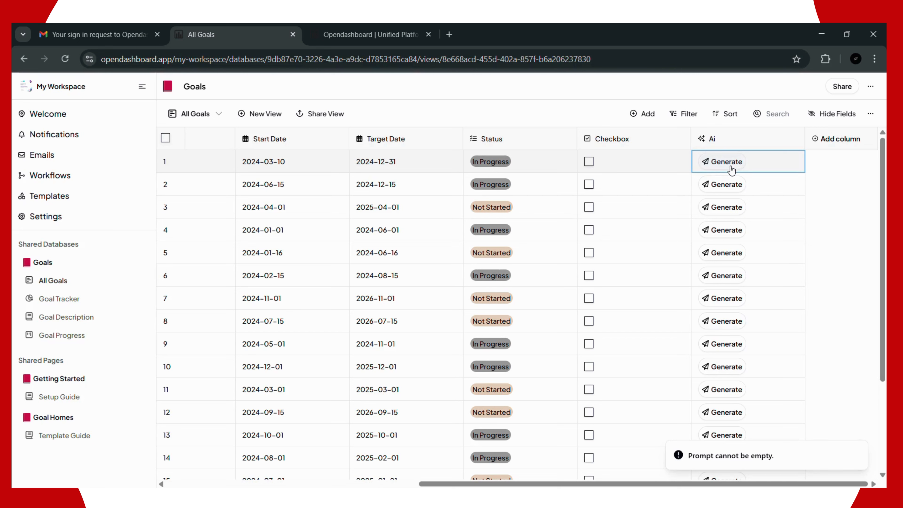
pyautogui.doubleClick(764, 165)
pyautogui.click(764, 165)
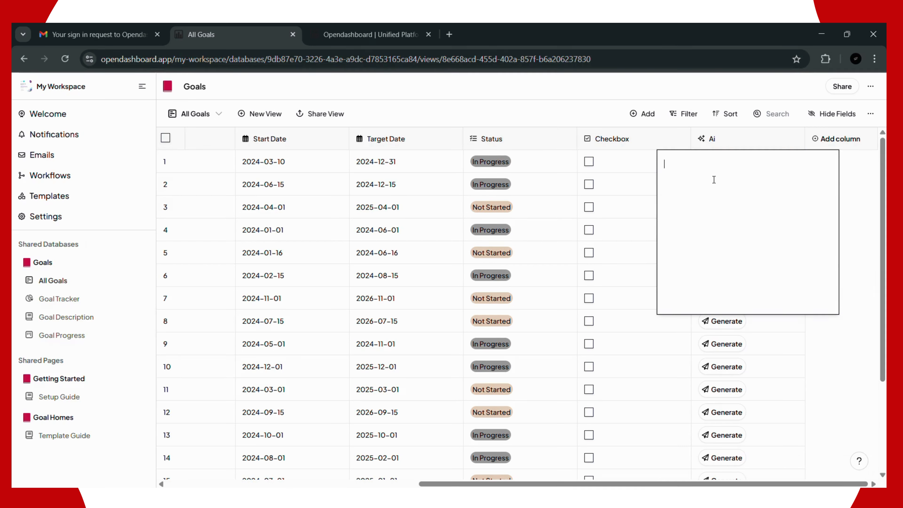
pyautogui.write('gg')
pyautogui.press('Return')
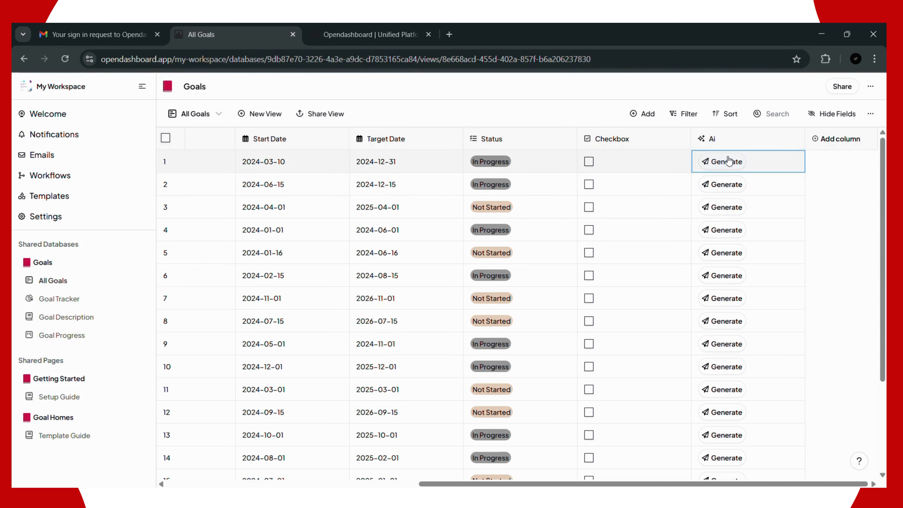
pyautogui.click(722, 162)
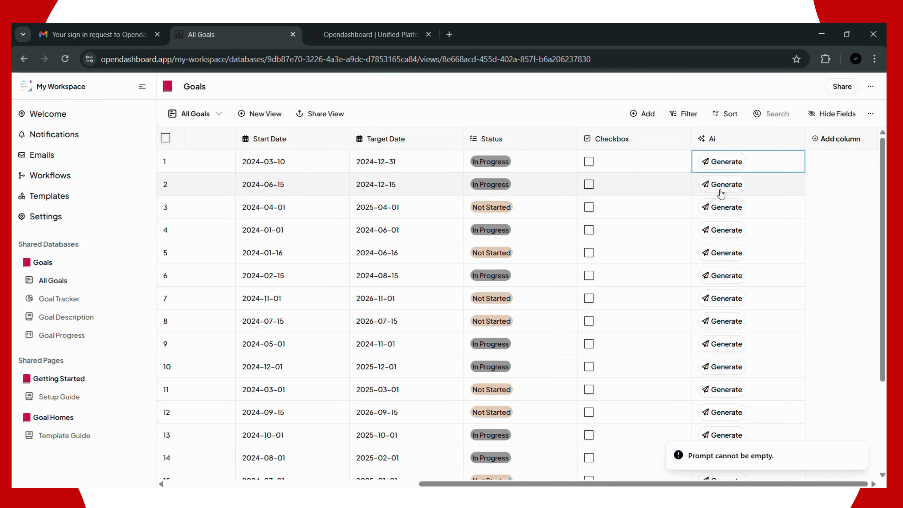
pyautogui.click(713, 143)
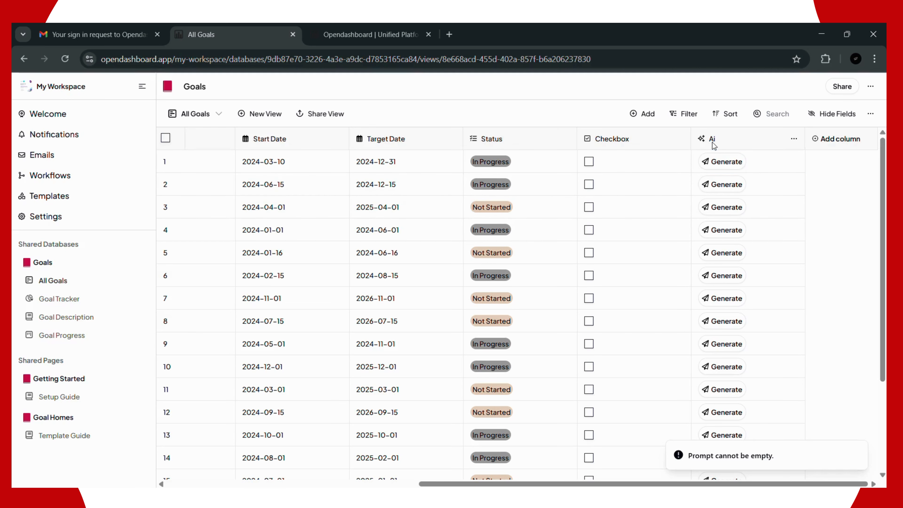
# Step: Open the Ai column's prompt settings, cancel them, and reopen the column's options menu
pyautogui.click(794, 139)
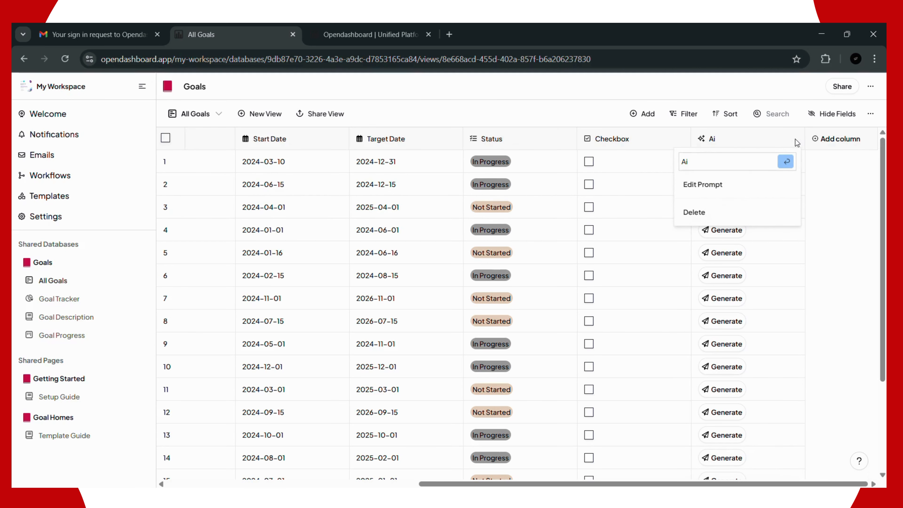
pyautogui.click(757, 142)
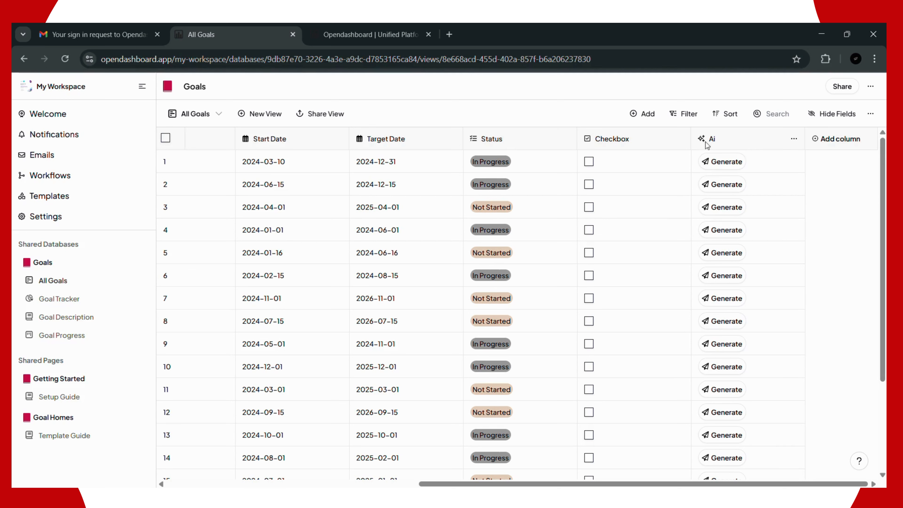
pyautogui.click(795, 141)
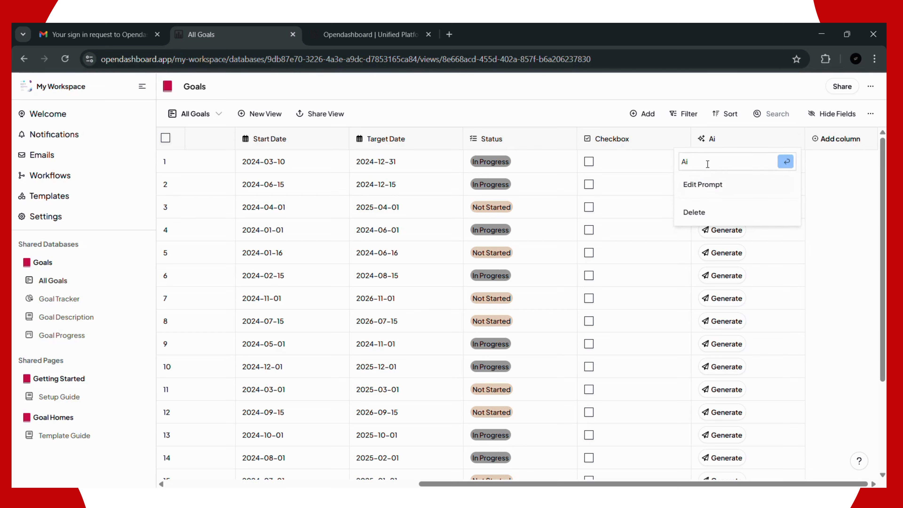
pyautogui.click(709, 188)
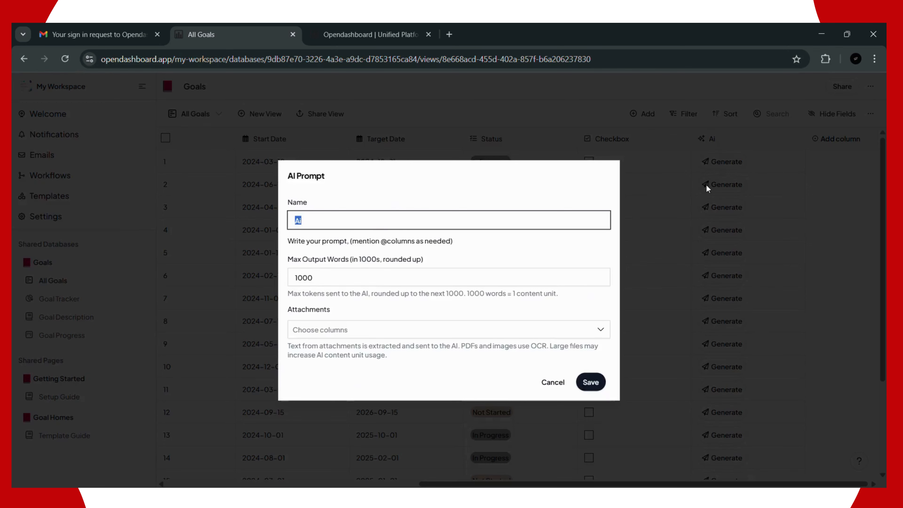
pyautogui.click(315, 154)
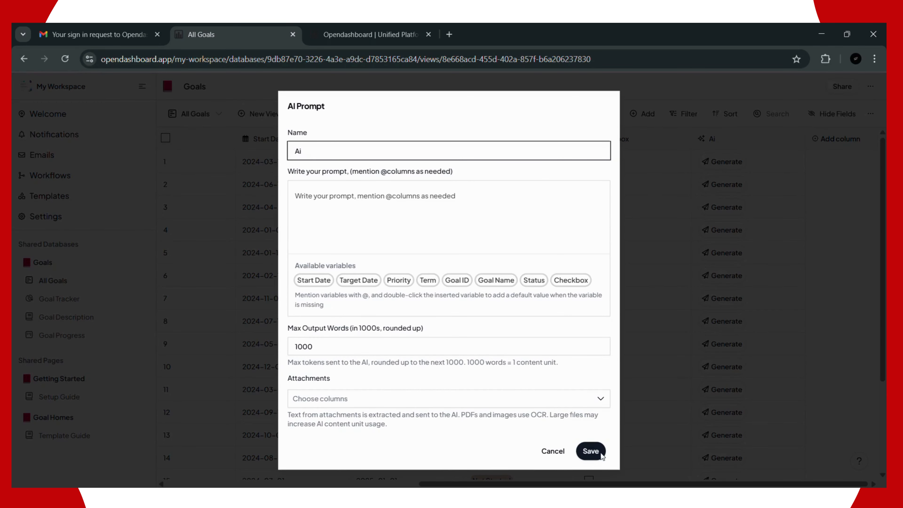
pyautogui.click(553, 452)
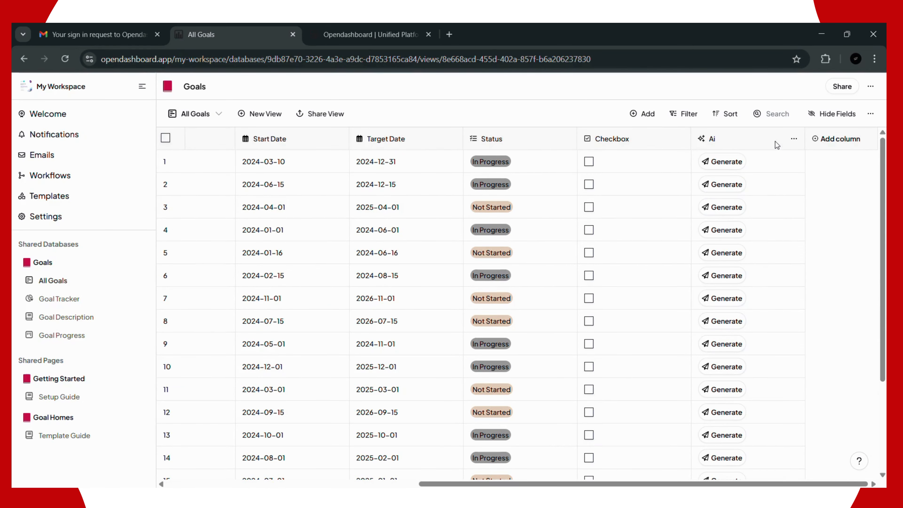
pyautogui.click(795, 140)
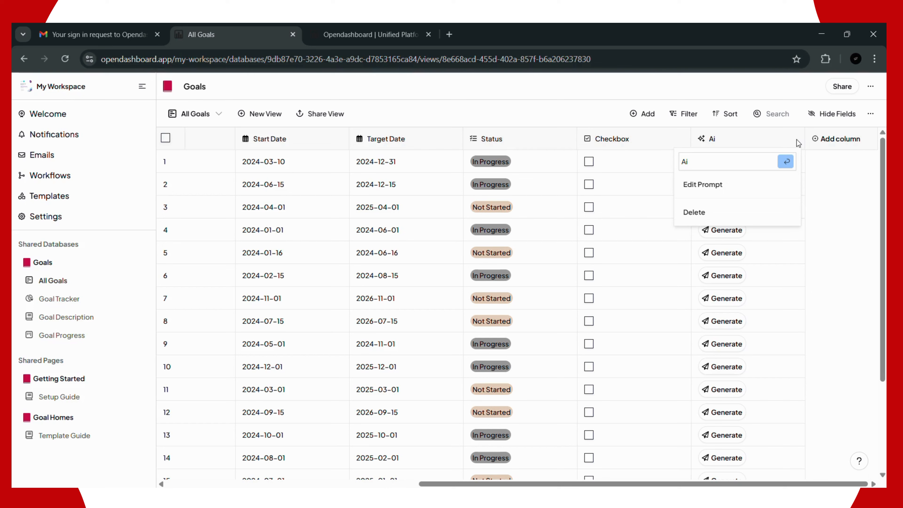
# Step: Rename the prompt to My Goal Prompt and write 'Tell me about my goal and if it's possible to achieve'
pyautogui.click(696, 187)
pyautogui.doubleClick(292, 152)
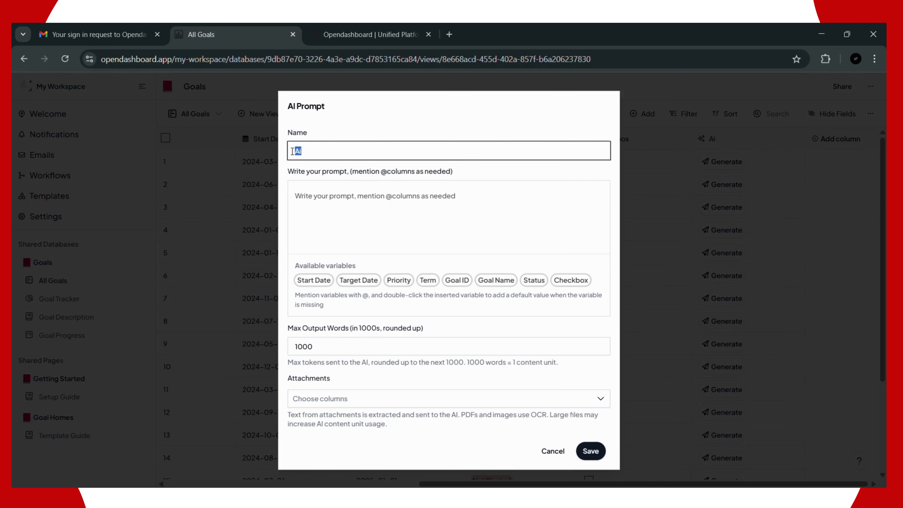
pyautogui.write('My Goal Prompt')
pyautogui.click(329, 202)
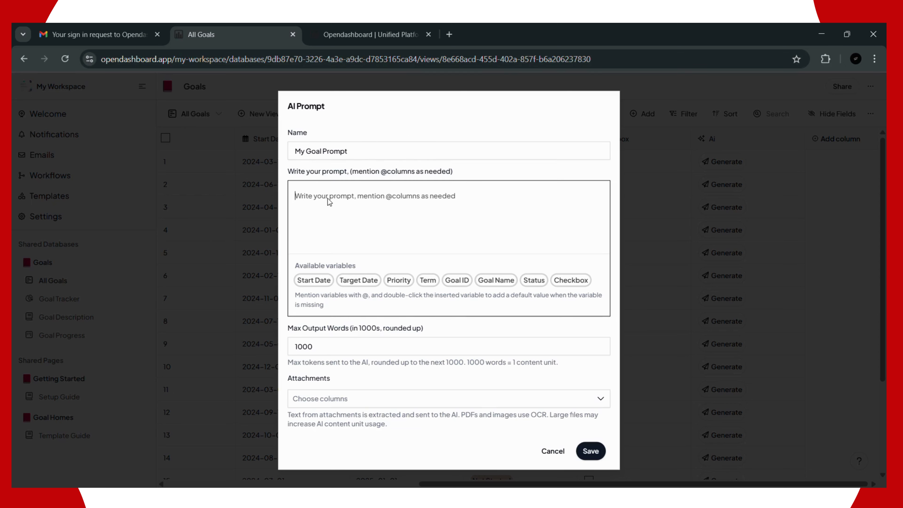
pyautogui.write('T')
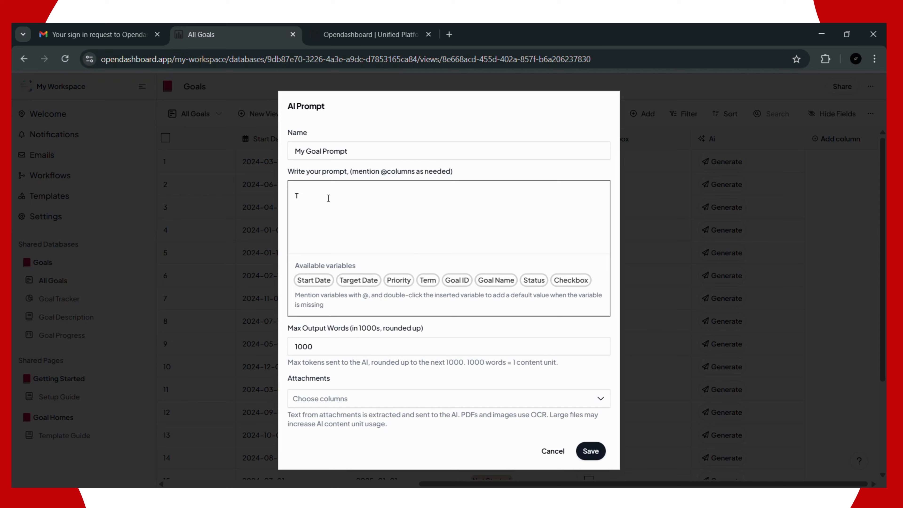
pyautogui.write('ell me about my goal and if')
pyautogui.write('i ca')
pyautogui.press('BackSpace')
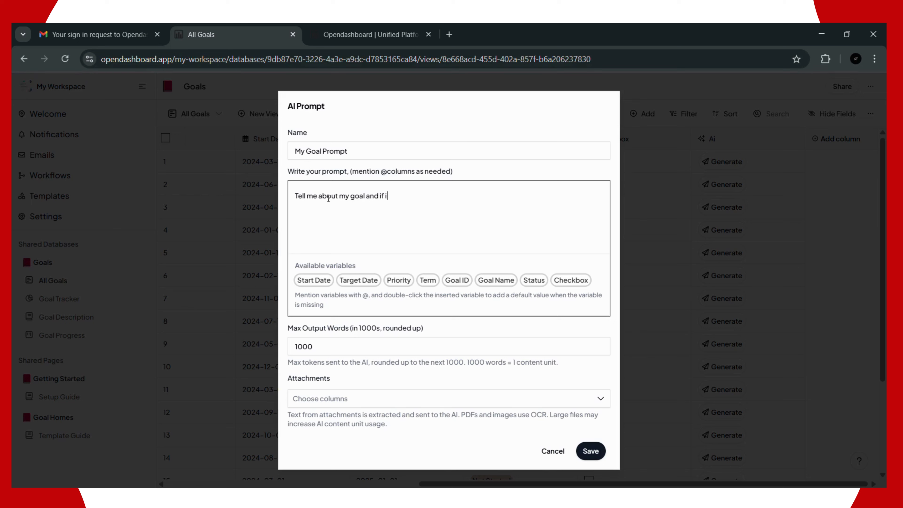
pyautogui.press('BackSpace')
pyautogui.write("t's possible to achieve it")
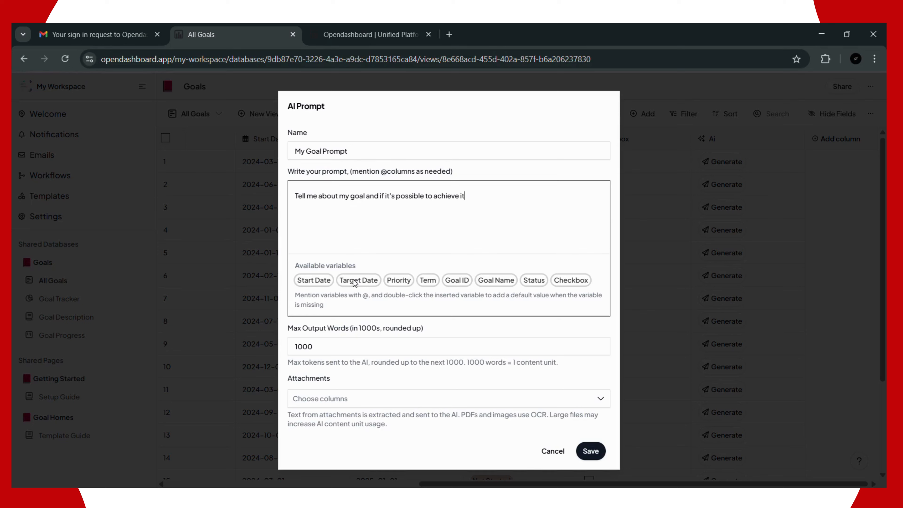
pyautogui.click(303, 282)
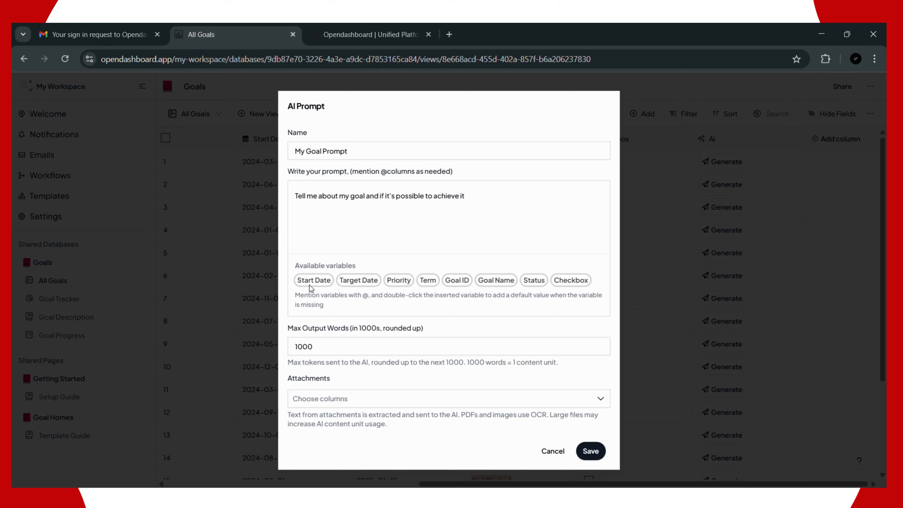
pyautogui.click(486, 199)
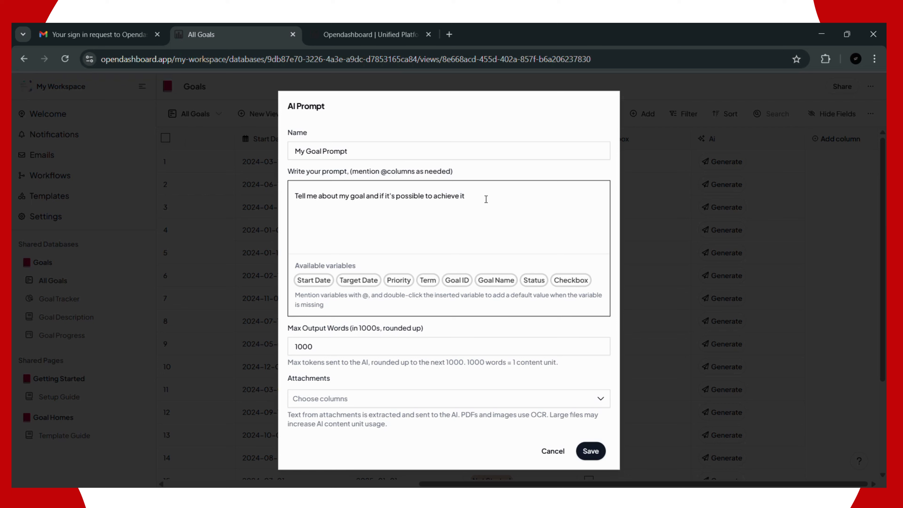
# Step: Insert the Start Date, Target Date, Priority, Term, Goal Name and Status variables into the prompt
pyautogui.write('@')
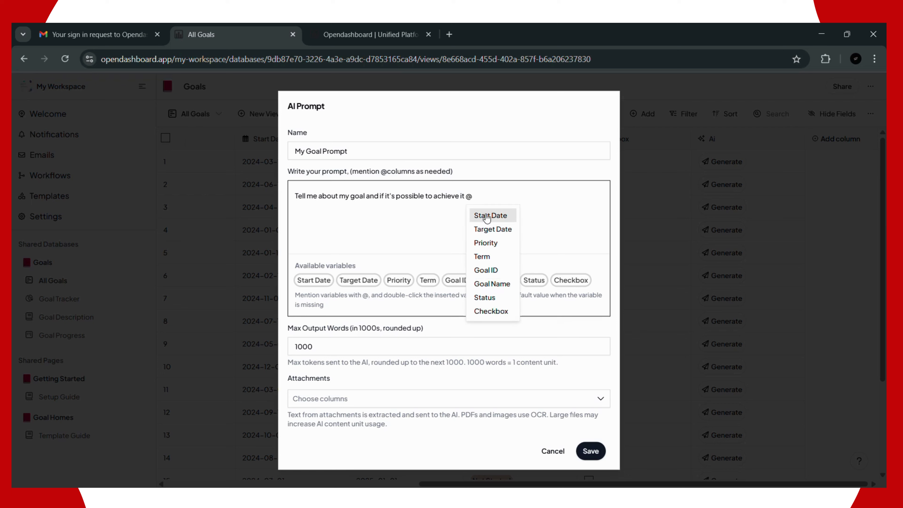
pyautogui.click(487, 213)
pyautogui.write('@')
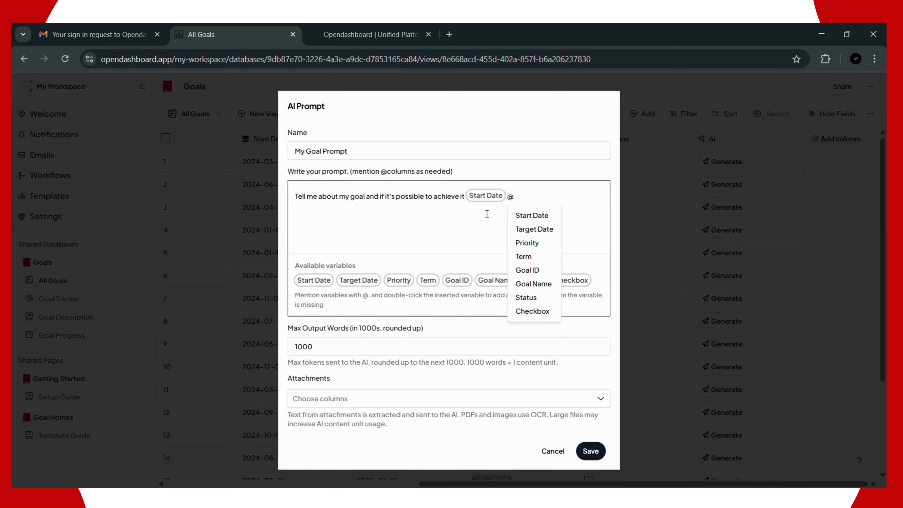
pyautogui.click(517, 229)
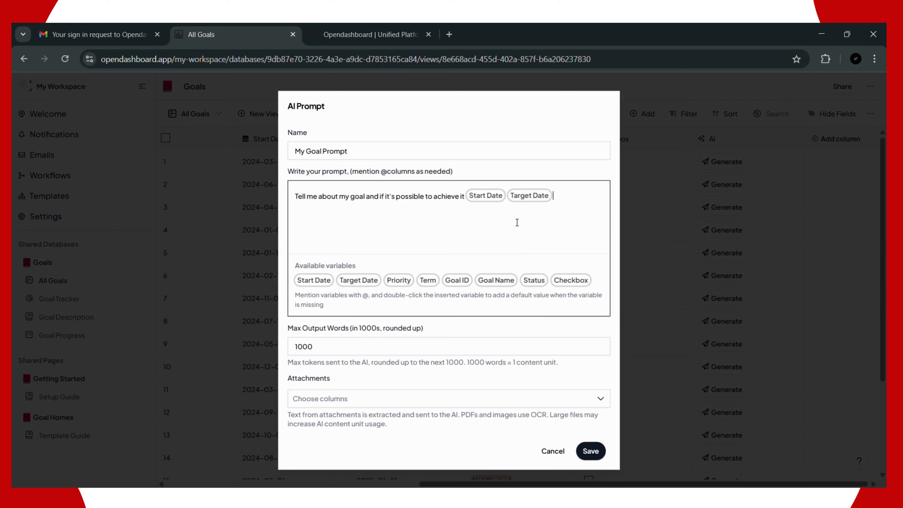
pyautogui.write('@')
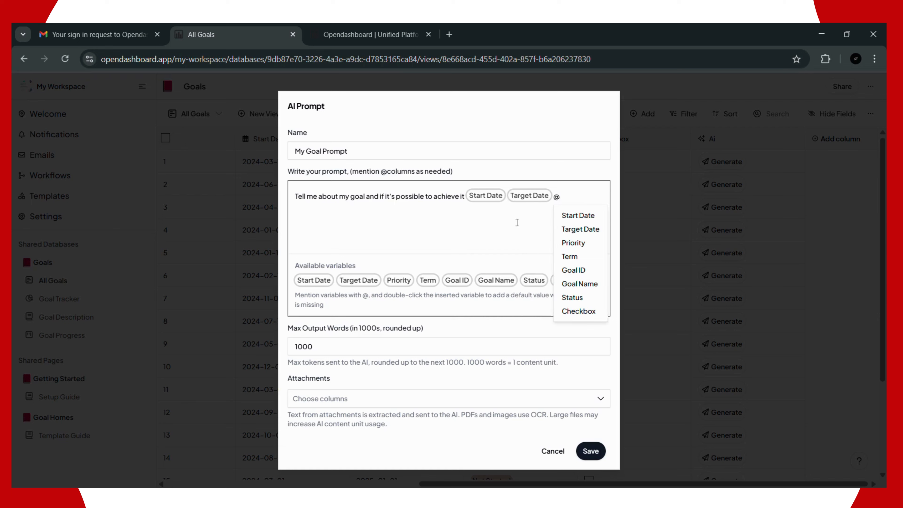
pyautogui.click(580, 243)
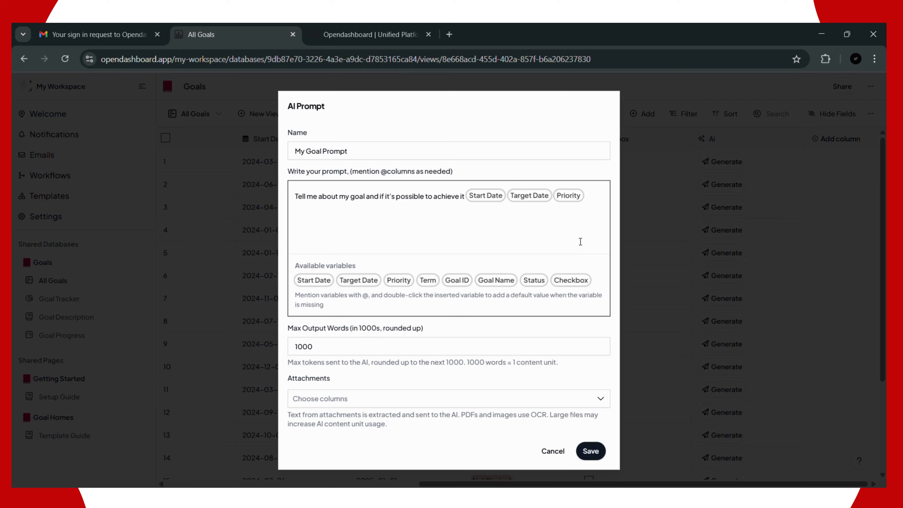
pyautogui.write('@')
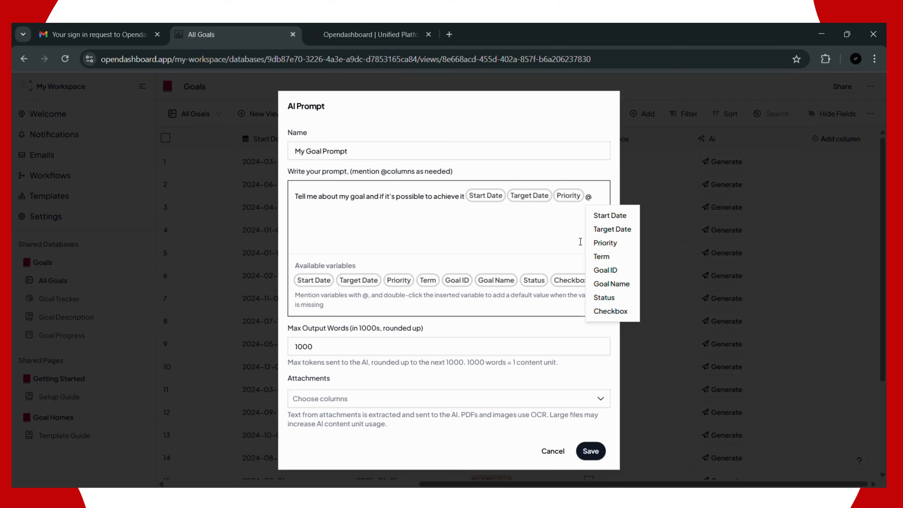
pyautogui.click(601, 256)
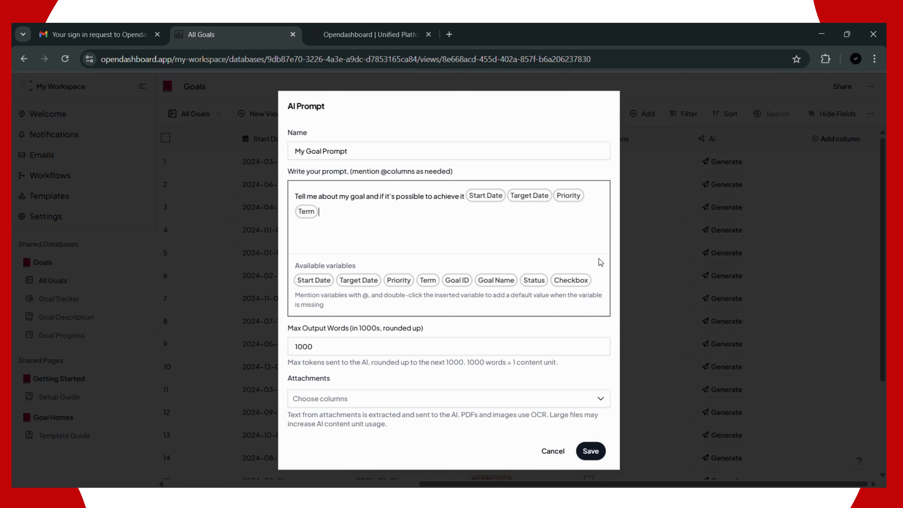
pyautogui.write('@')
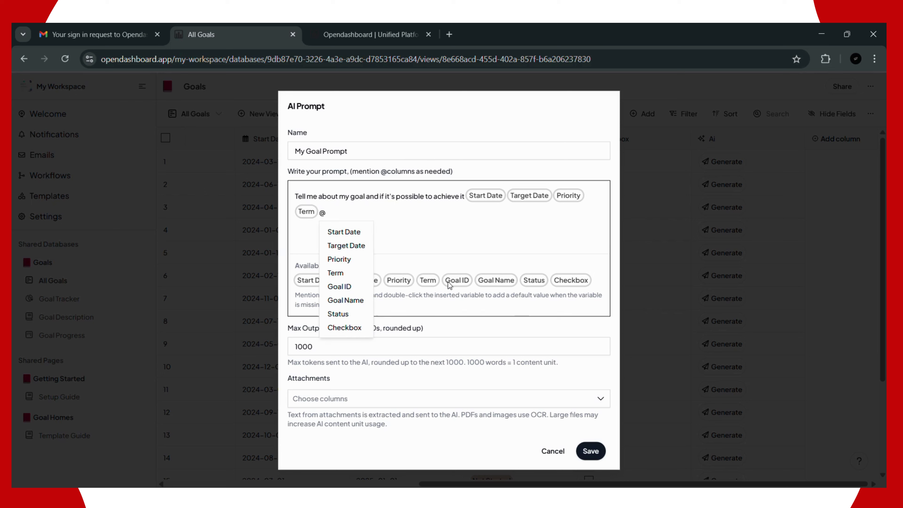
pyautogui.click(341, 299)
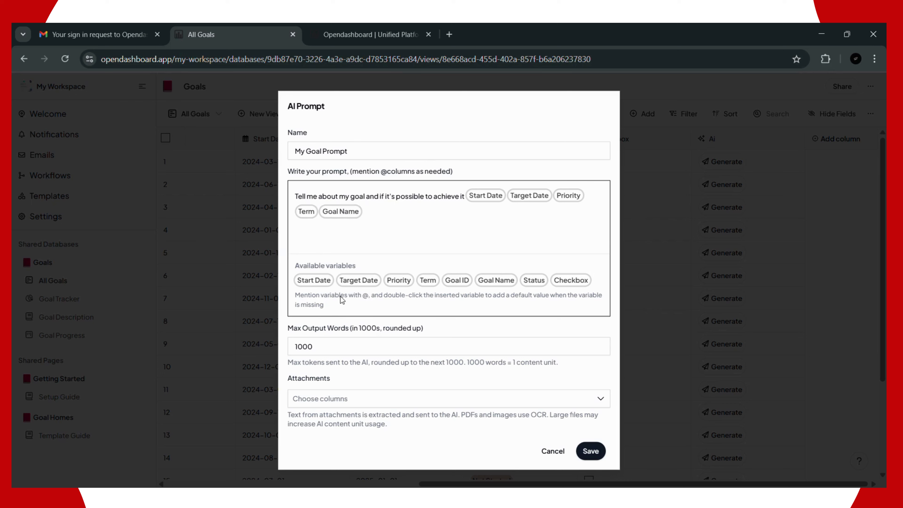
pyautogui.write('@')
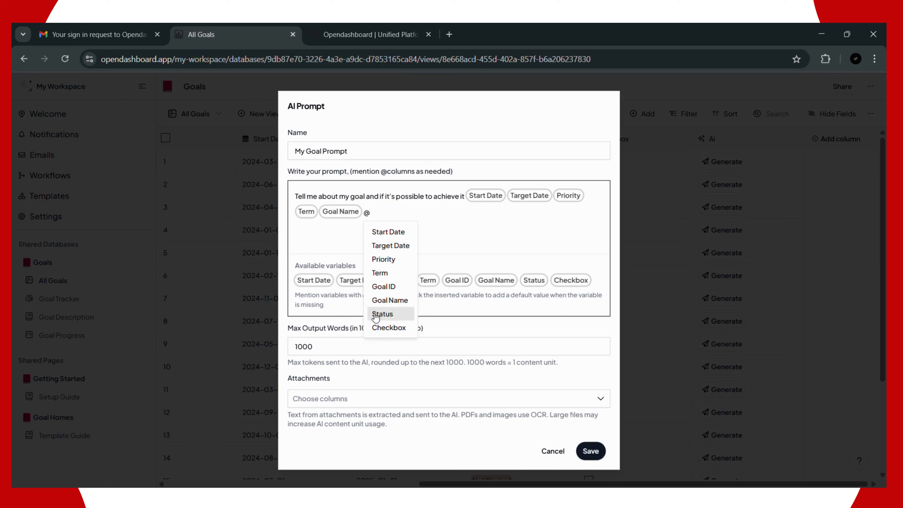
pyautogui.click(376, 315)
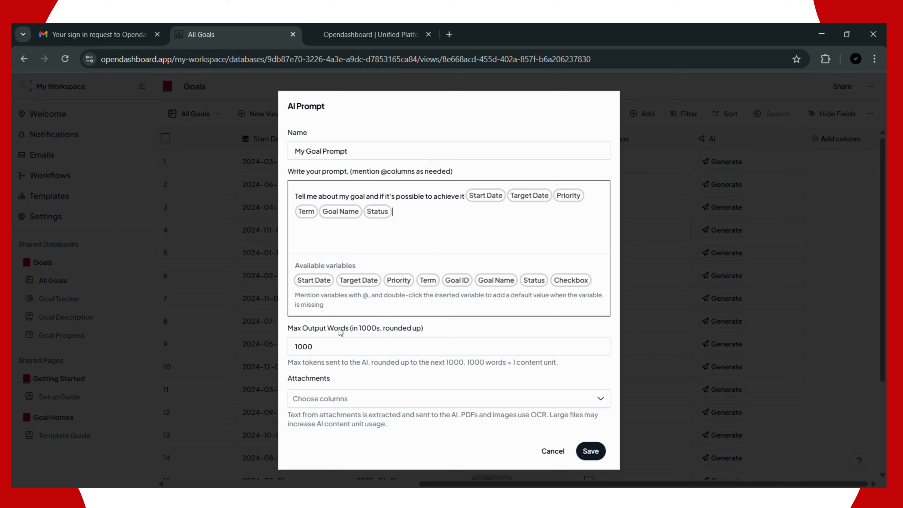
# Step: Change Max Output Words from 1000 to 500 and glance at the attachment column list
pyautogui.moveTo(365, 343); pyautogui.dragTo(293, 347)
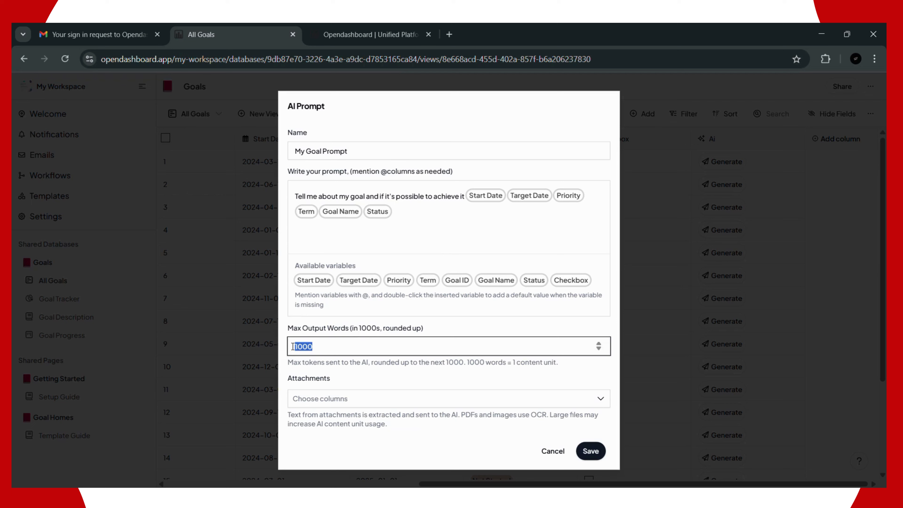
pyautogui.write('5')
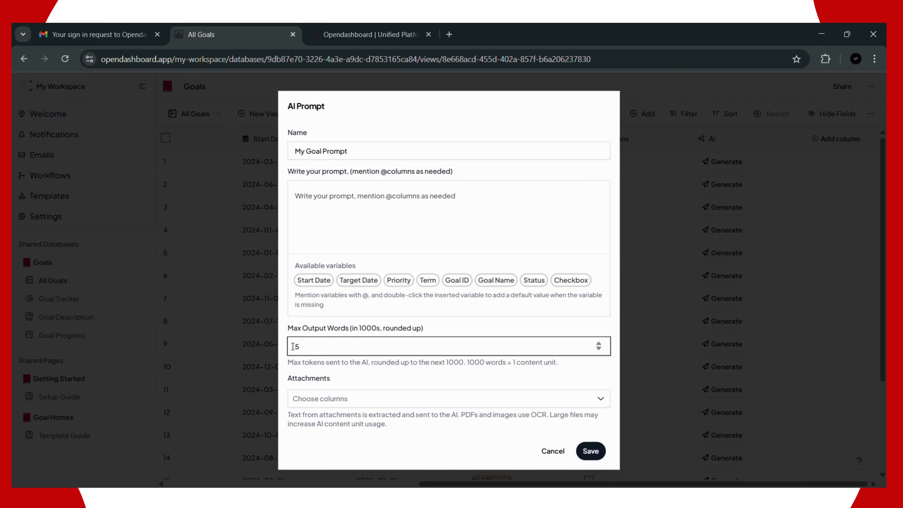
pyautogui.write('00')
pyautogui.click(324, 383)
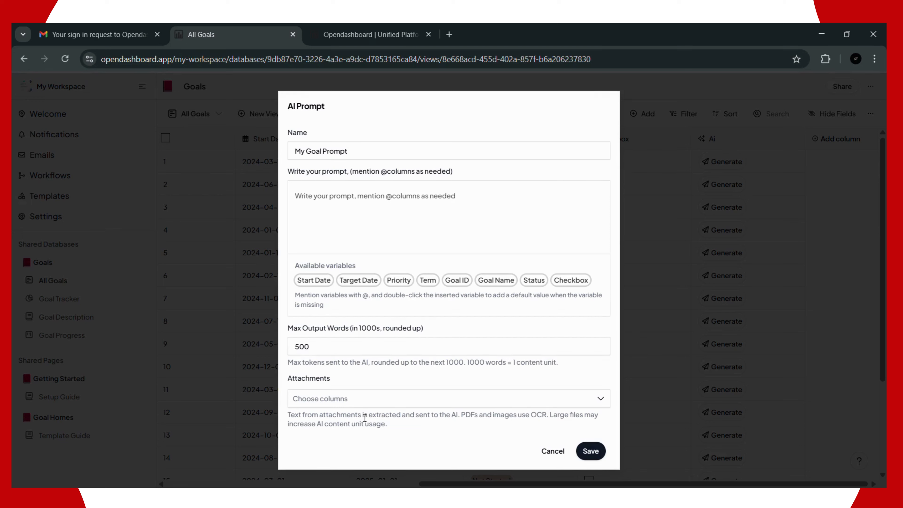
pyautogui.click(361, 399)
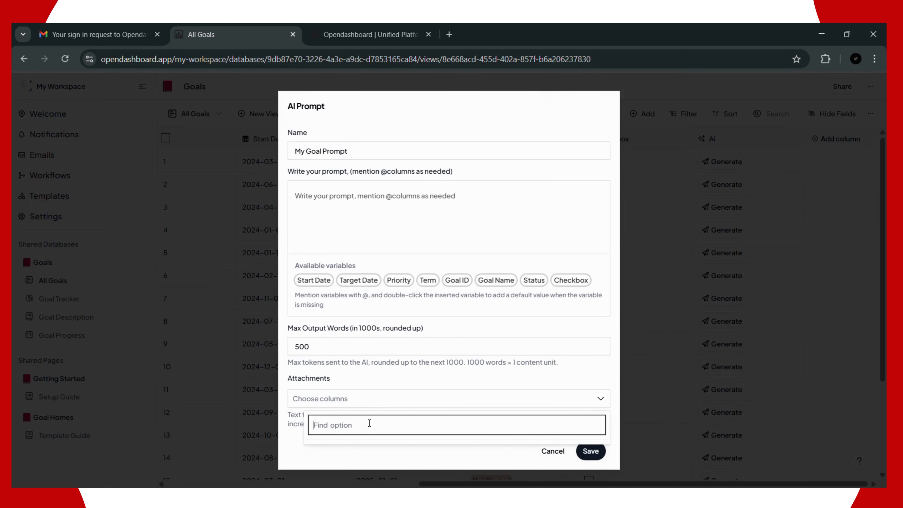
pyautogui.click(369, 395)
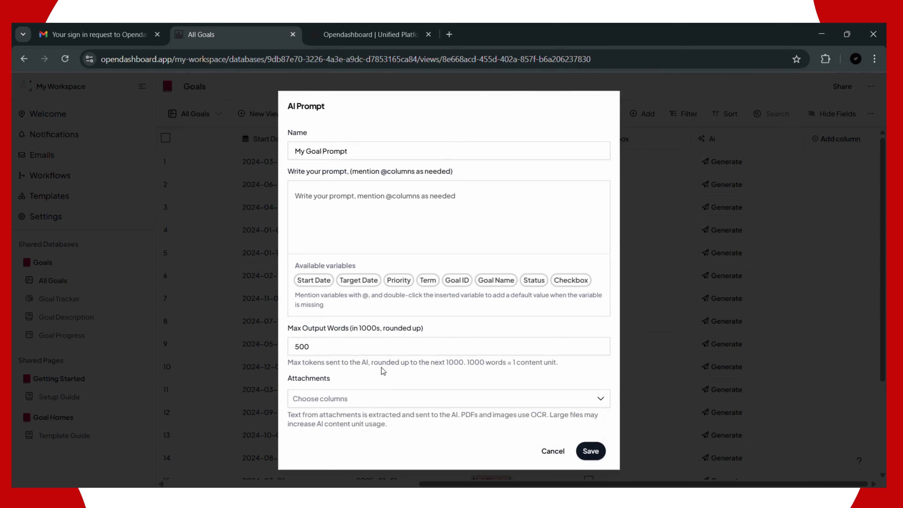
pyautogui.click(600, 399)
pyautogui.click(601, 399)
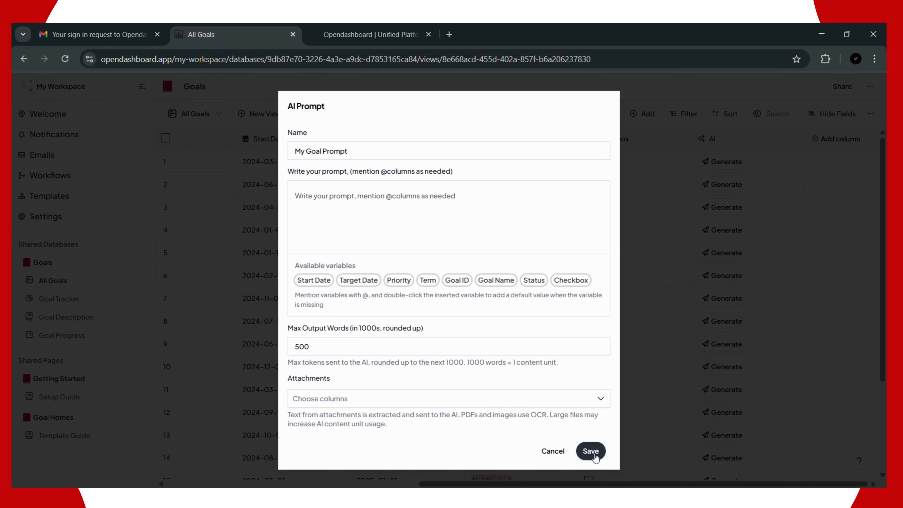
# Step: Save the My Goal Prompt settings and try generating rows 1 and 3, getting 'Prompt cannot be empty'
pyautogui.click(594, 454)
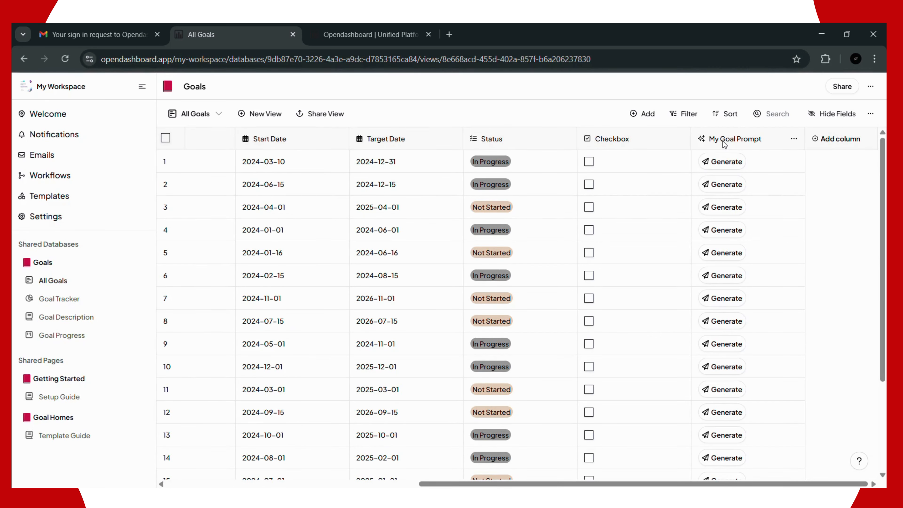
pyautogui.click(713, 168)
pyautogui.click(714, 166)
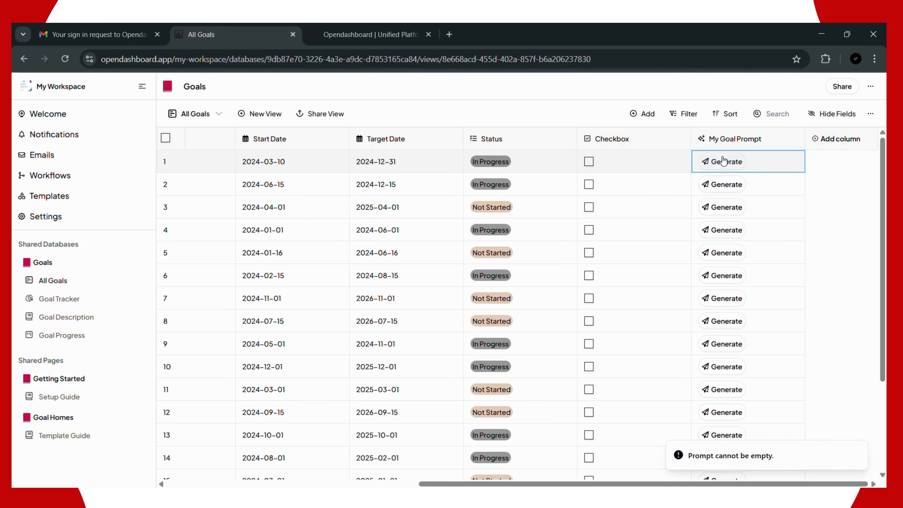
pyautogui.scroll(-3, 728, 206)
pyautogui.scroll(3, 728, 211)
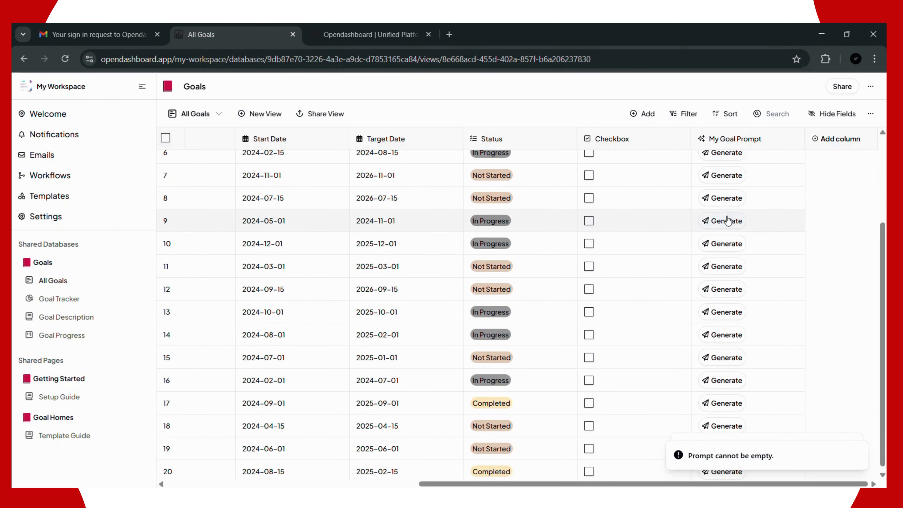
pyautogui.click(727, 213)
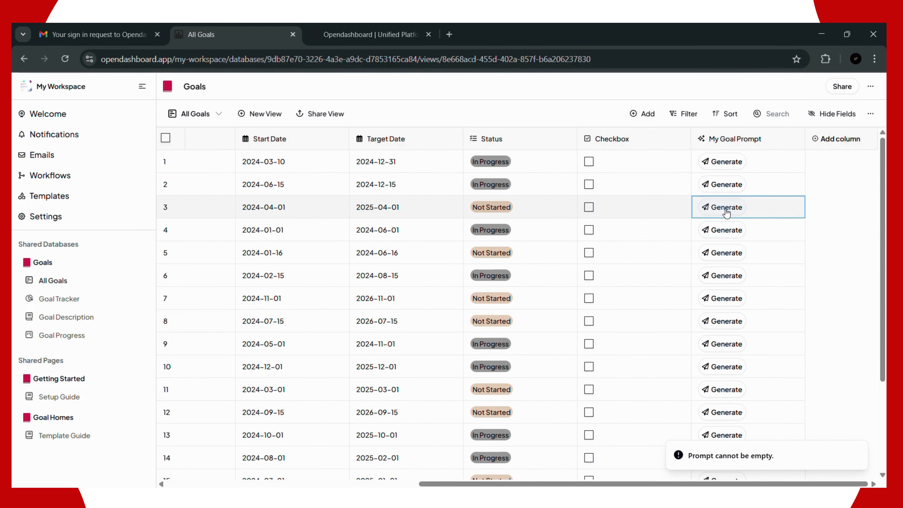
pyautogui.click(792, 142)
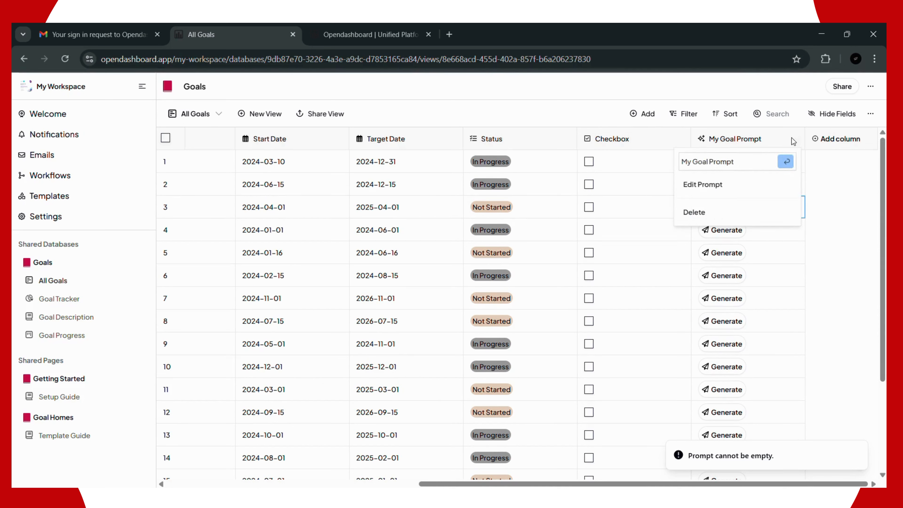
pyautogui.click(708, 189)
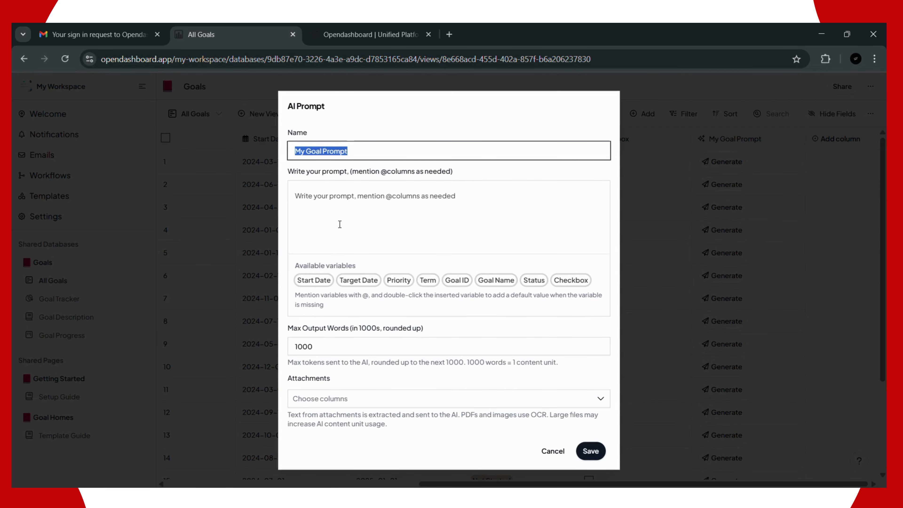
pyautogui.click(333, 209)
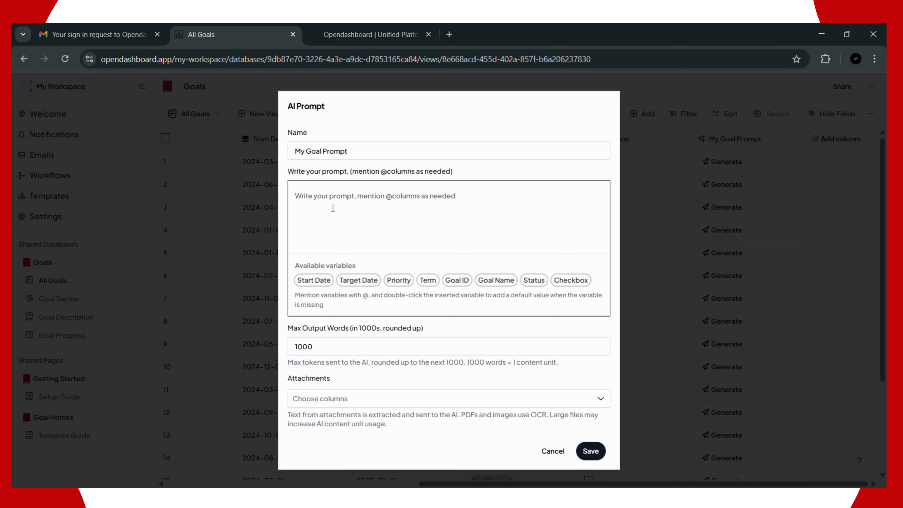
pyautogui.write('c')
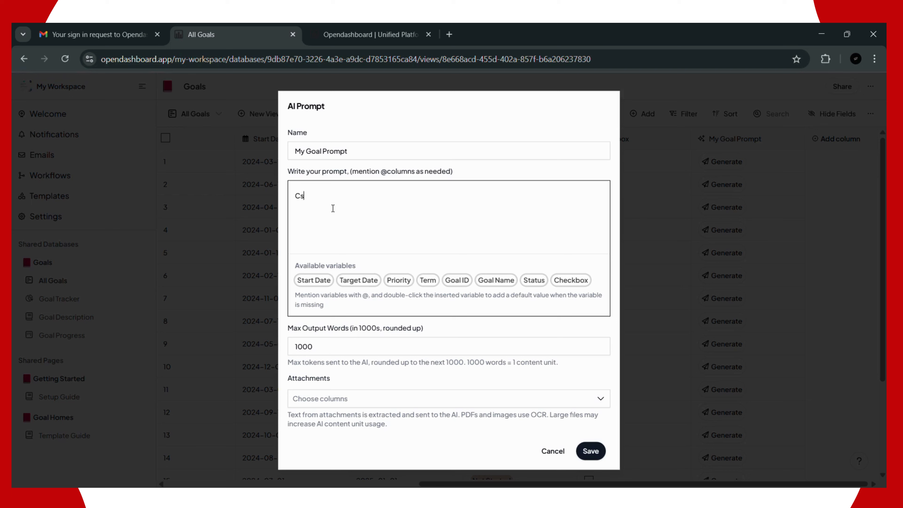
pyautogui.write('an I aci')
pyautogui.press('BackSpace')
pyautogui.write('hi')
pyautogui.write('r')
pyautogui.write('v')
pyautogui.press('BackSpace')
pyautogui.press('BackSpace')
pyautogui.write('eve my goal')
pyautogui.press('BackSpace')
pyautogui.press('BackSpace')
pyautogui.press('BackSpace')
pyautogui.press('BackSpace')
pyautogui.write('@')
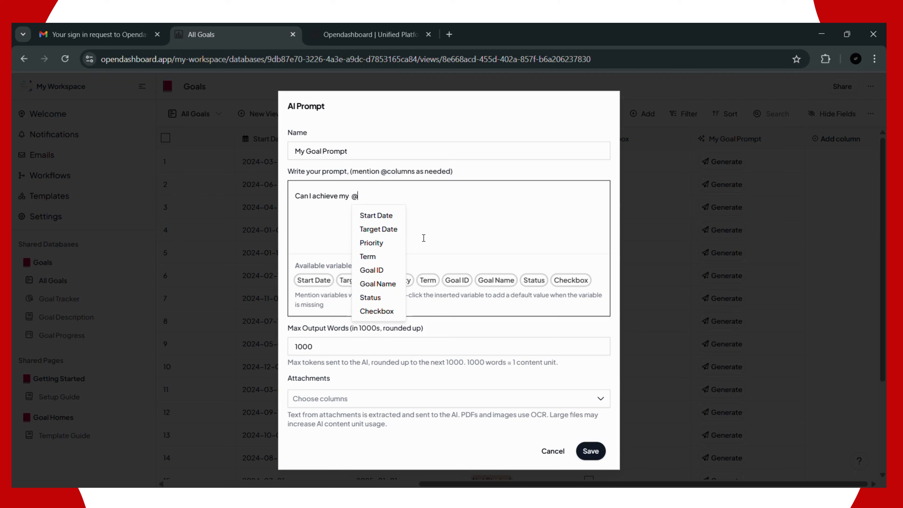
pyautogui.click(386, 284)
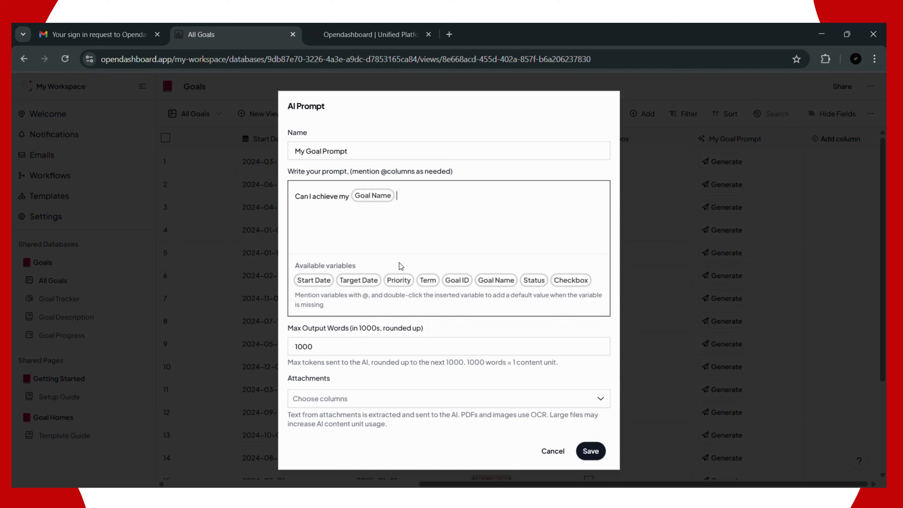
pyautogui.write('withing')
pyautogui.press('BackSpace')
pyautogui.write('this @')
pyautogui.click(454, 230)
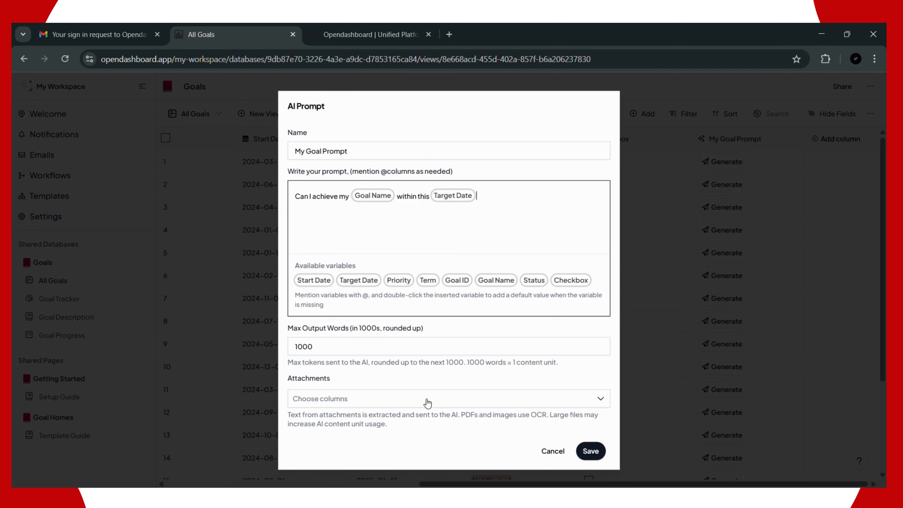
# Step: Browse the Attachments column list without attaching any column
pyautogui.click(588, 403)
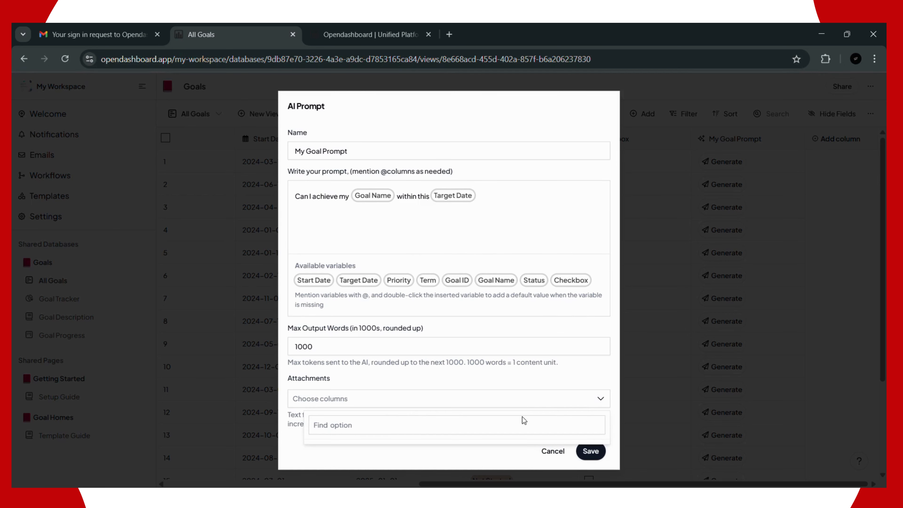
pyautogui.write('k')
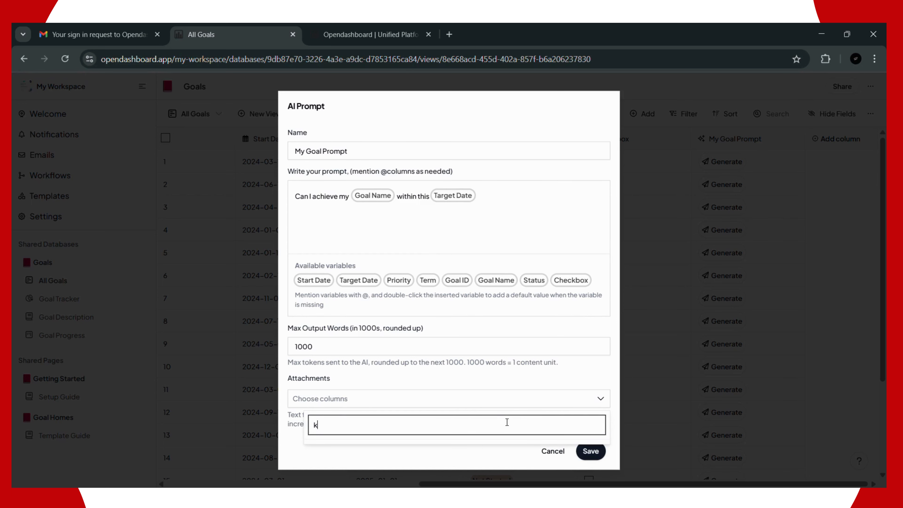
pyautogui.press('BackSpace')
pyautogui.click(509, 416)
# Step: Save the prompt, generate row 1's answer, and expand it to read the refusal
pyautogui.click(588, 450)
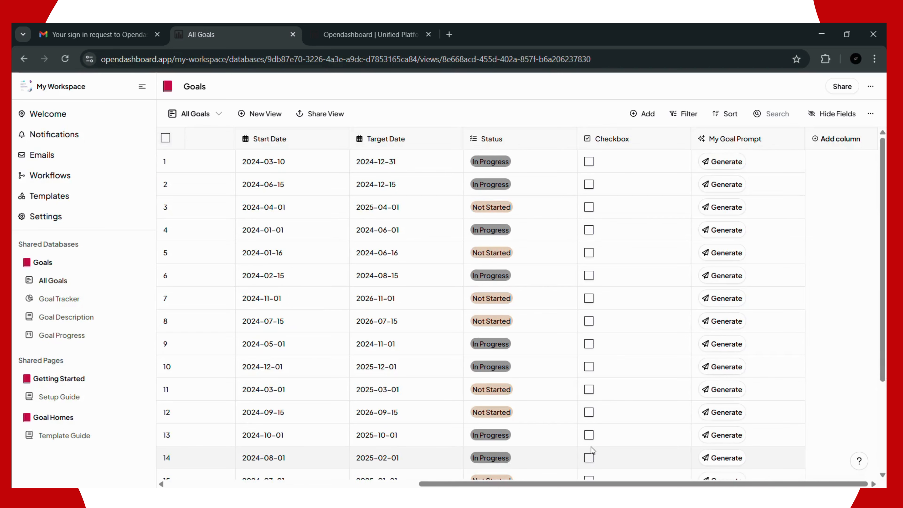
pyautogui.click(771, 138)
pyautogui.click(704, 183)
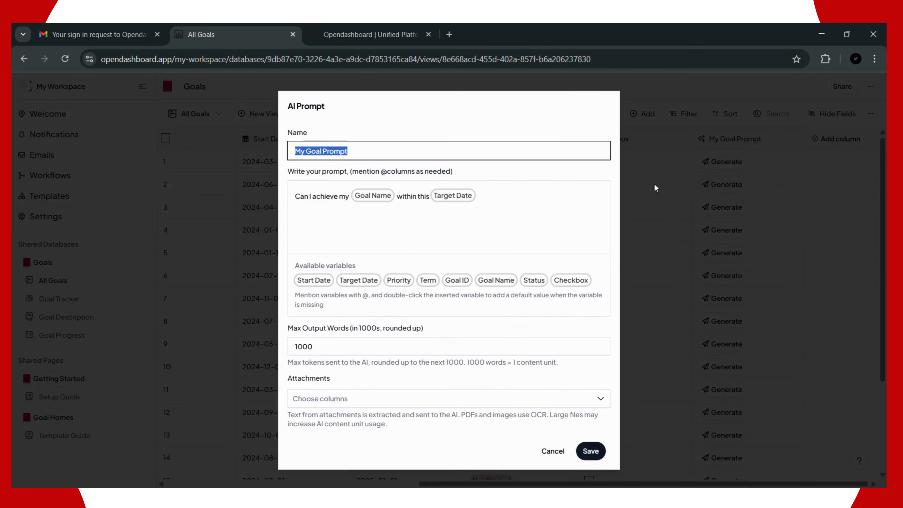
pyautogui.click(591, 451)
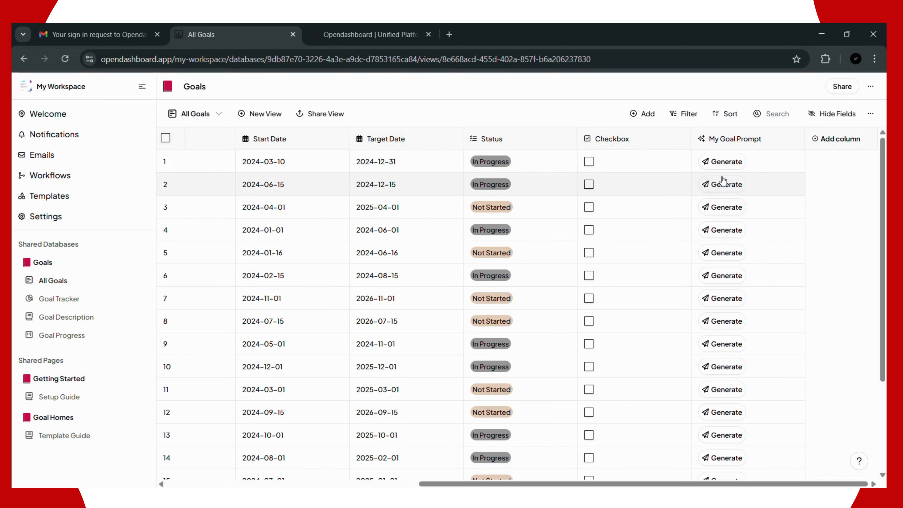
pyautogui.click(725, 168)
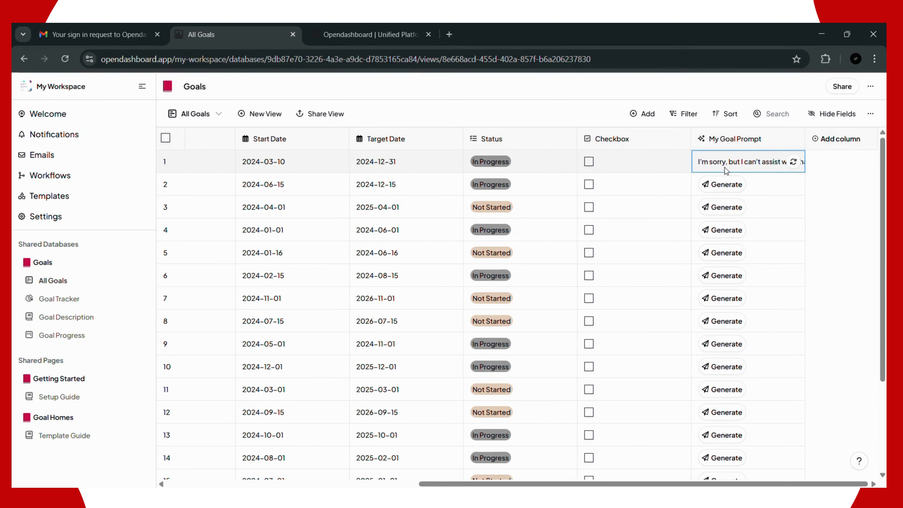
pyautogui.doubleClick(762, 164)
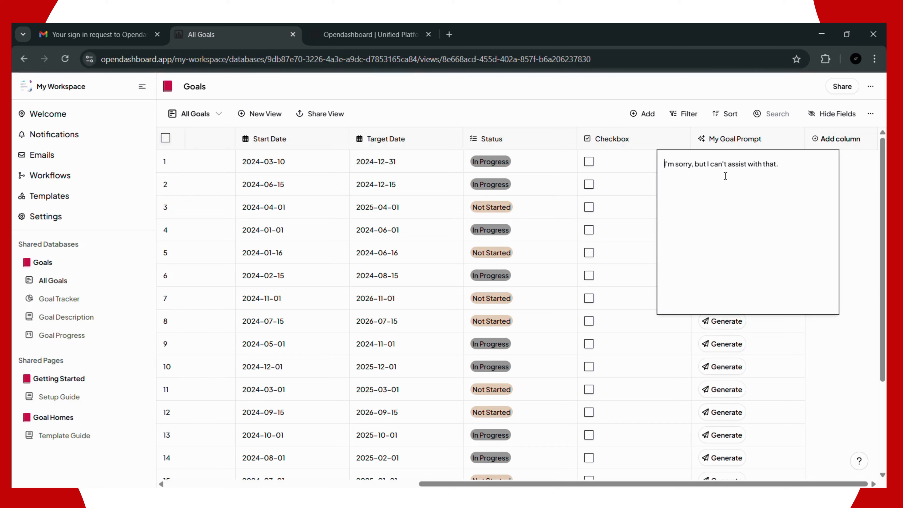
pyautogui.click(851, 180)
# Step: Generate row 2's answer and read the full general-guidance response in its popup
pyautogui.click(722, 190)
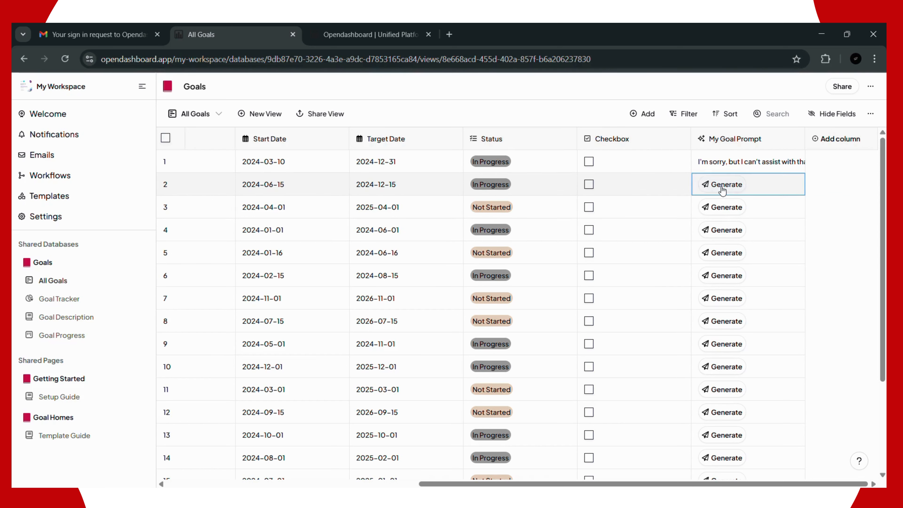
pyautogui.click(722, 185)
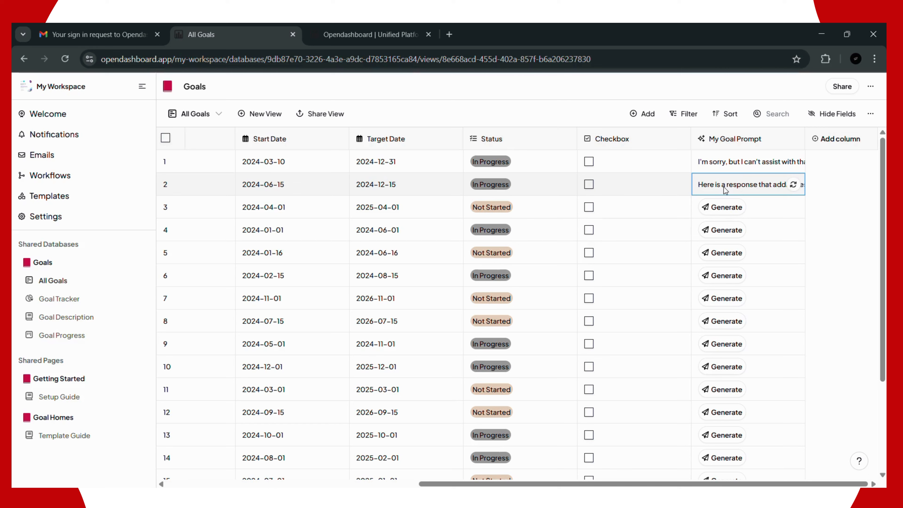
pyautogui.click(726, 190)
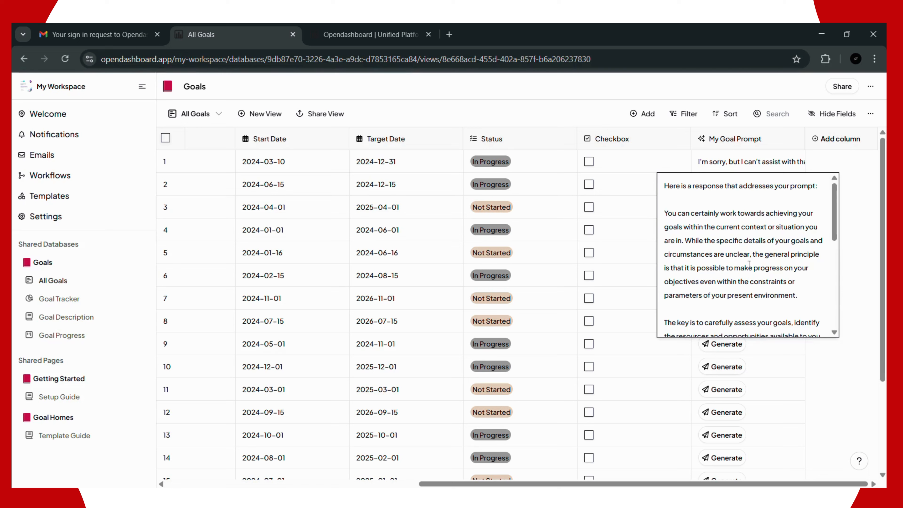
pyautogui.scroll(-3, 749, 265)
pyautogui.scroll(-2, 749, 266)
pyautogui.scroll(-2, 749, 266)
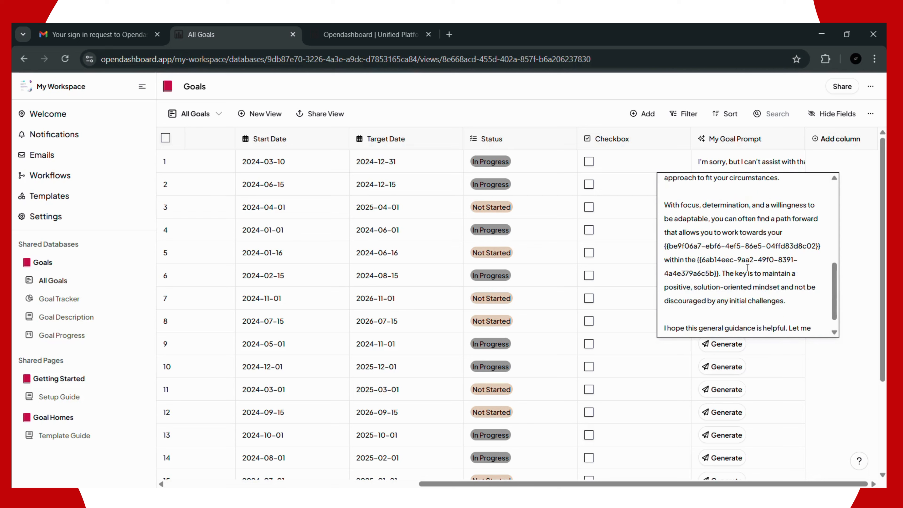
pyautogui.scroll(-1, 736, 281)
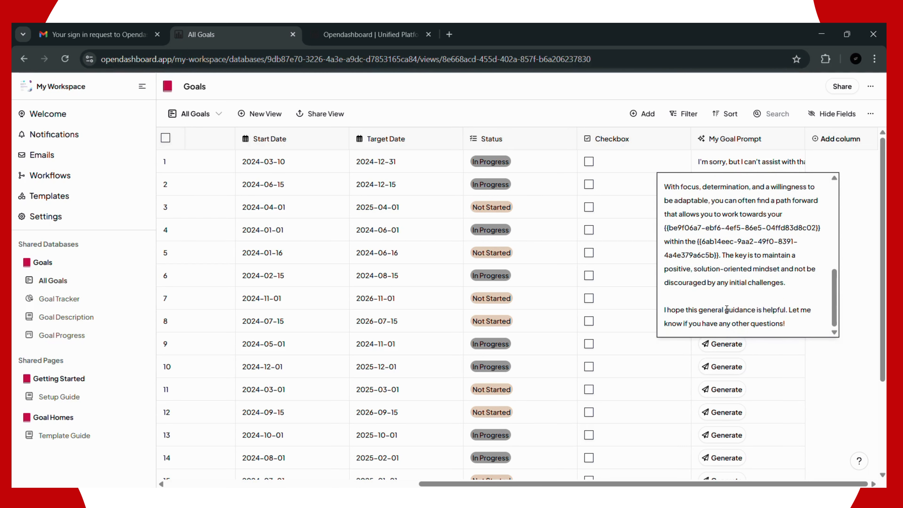
pyautogui.click(851, 218)
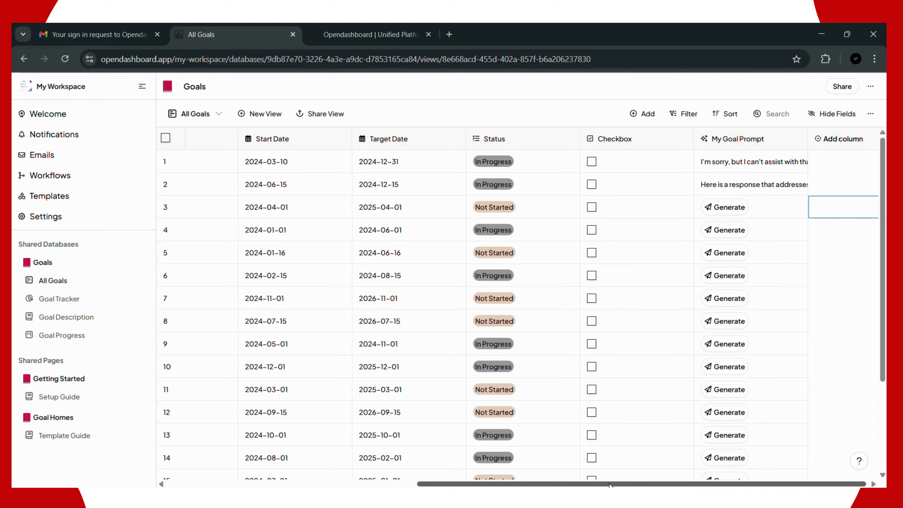
pyautogui.moveTo(618, 485); pyautogui.dragTo(360, 444)
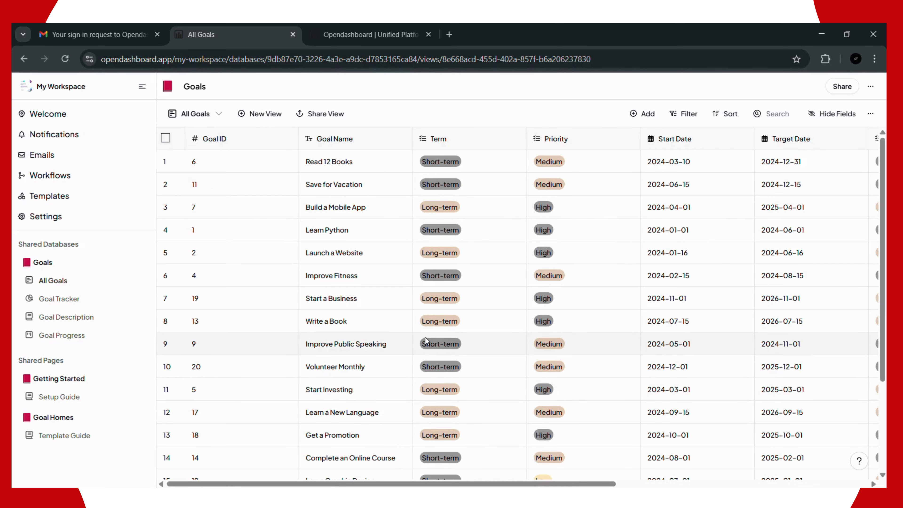
pyautogui.hscroll(3, 614, 485)
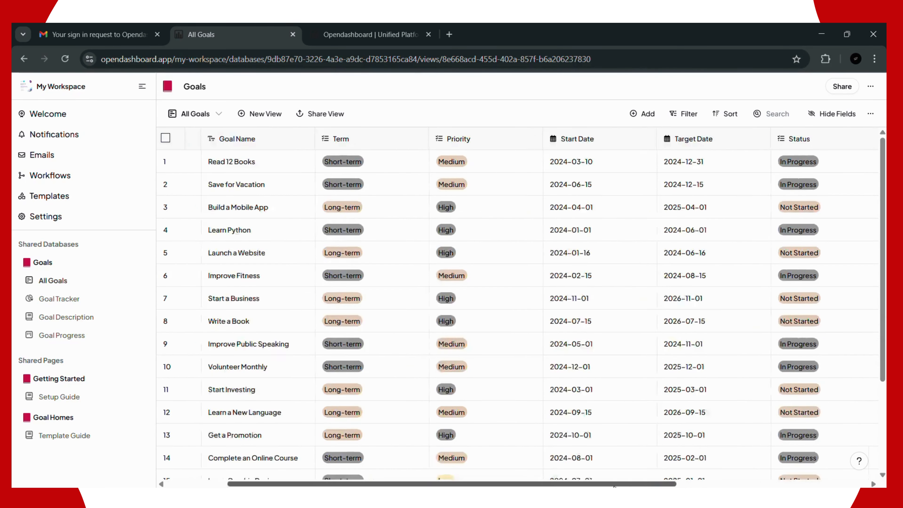
pyautogui.hscroll(5, 614, 485)
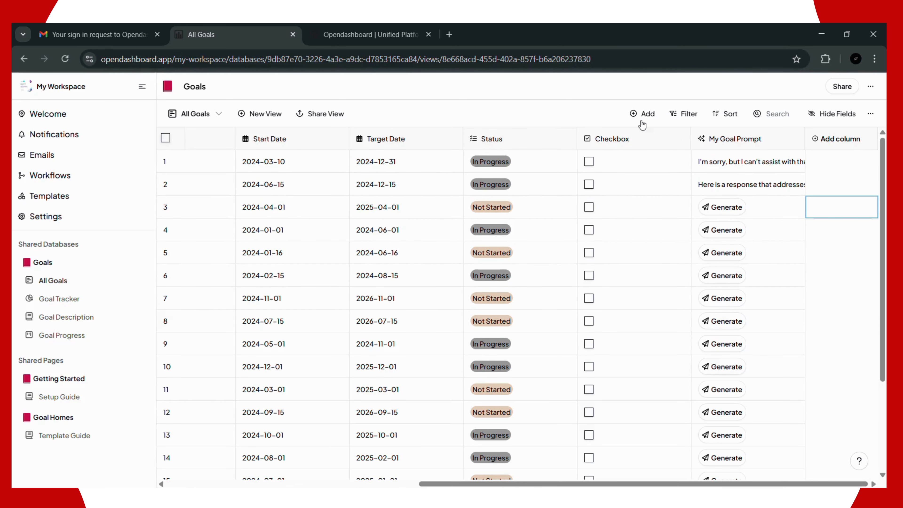
# Step: Add a filter condition on the Priority field using Contains
pyautogui.click(681, 115)
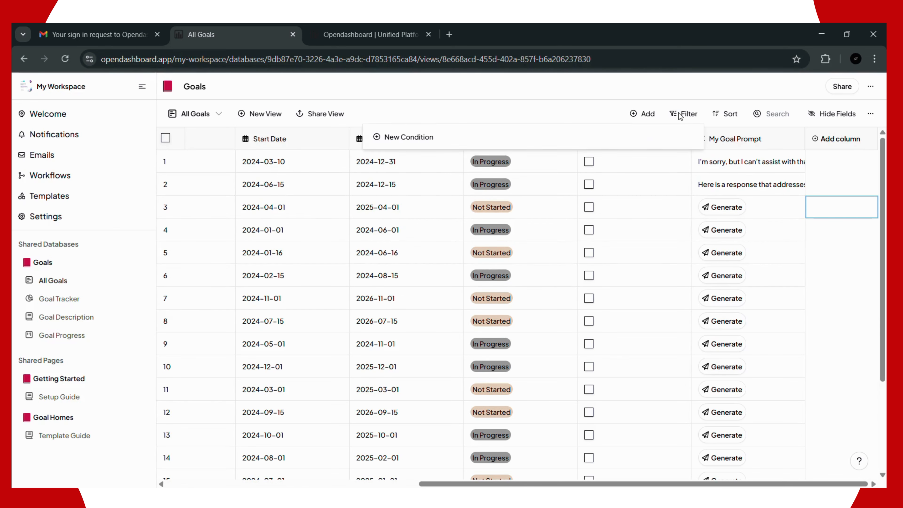
pyautogui.click(397, 139)
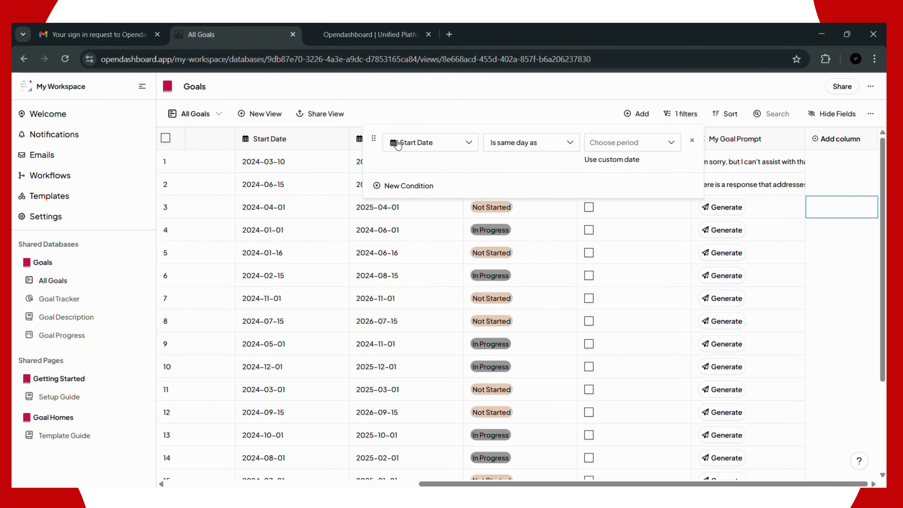
pyautogui.click(442, 146)
pyautogui.click(426, 233)
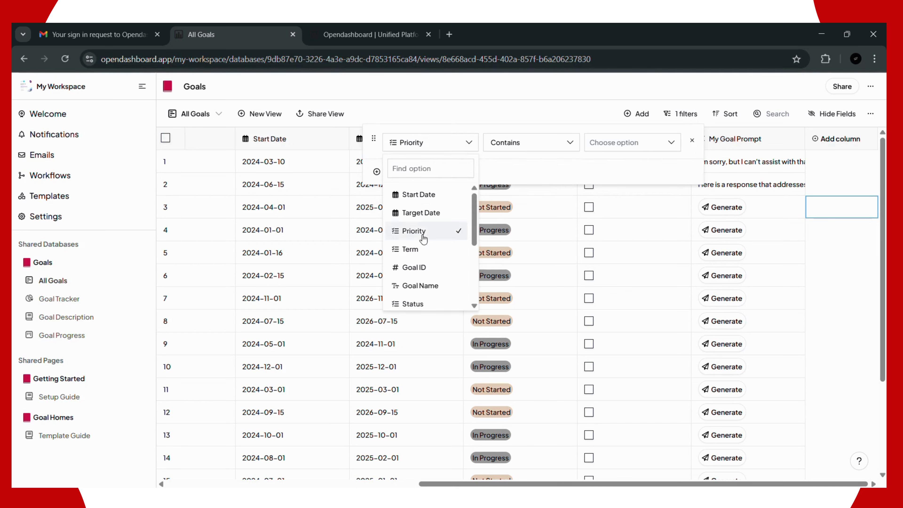
pyautogui.click(526, 144)
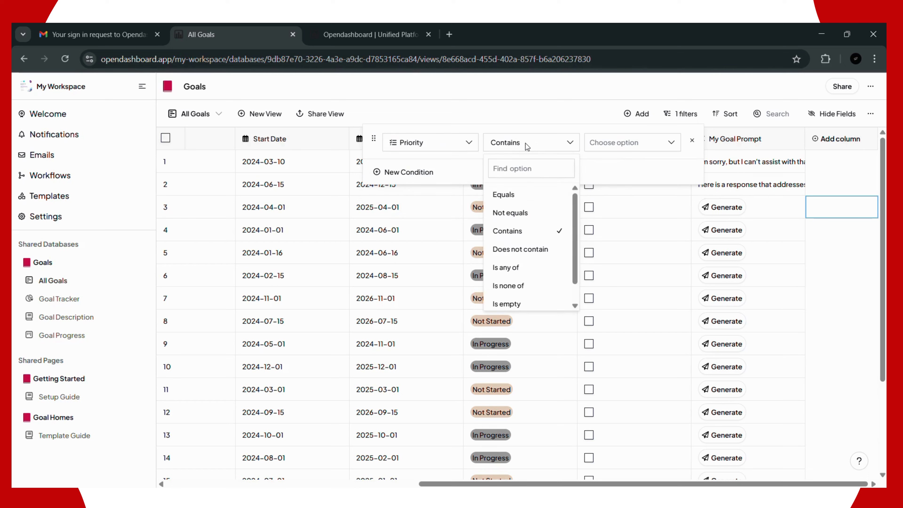
pyautogui.click(615, 143)
# Step: Try High and Medium as filter values, then clear both so every goal shows
pyautogui.click(614, 144)
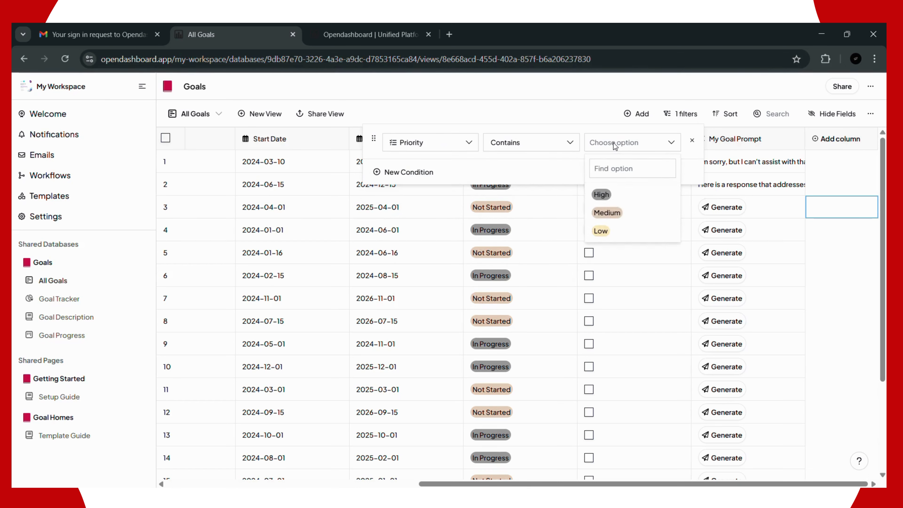
pyautogui.click(600, 194)
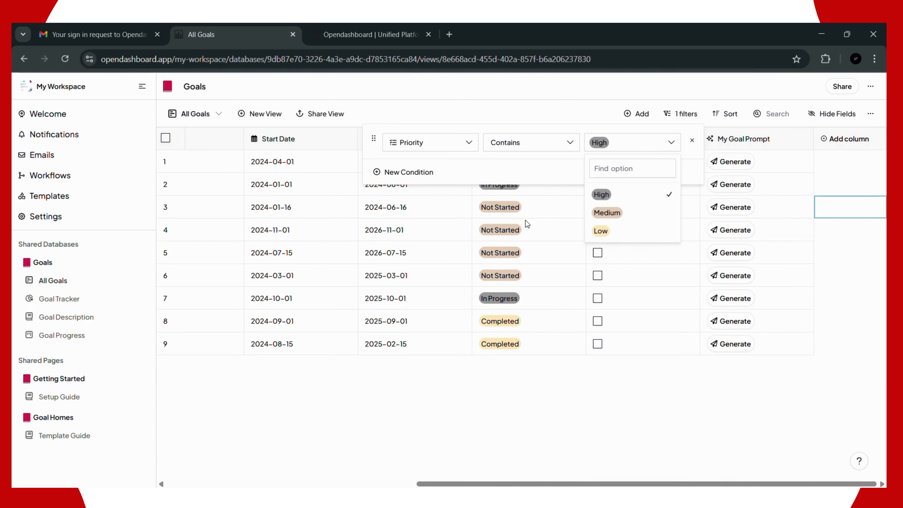
pyautogui.click(614, 391)
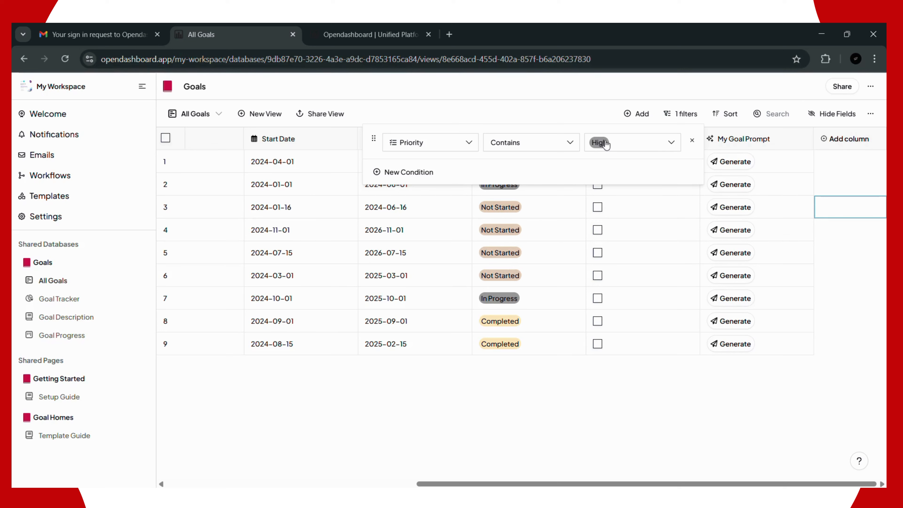
pyautogui.click(634, 141)
pyautogui.click(621, 213)
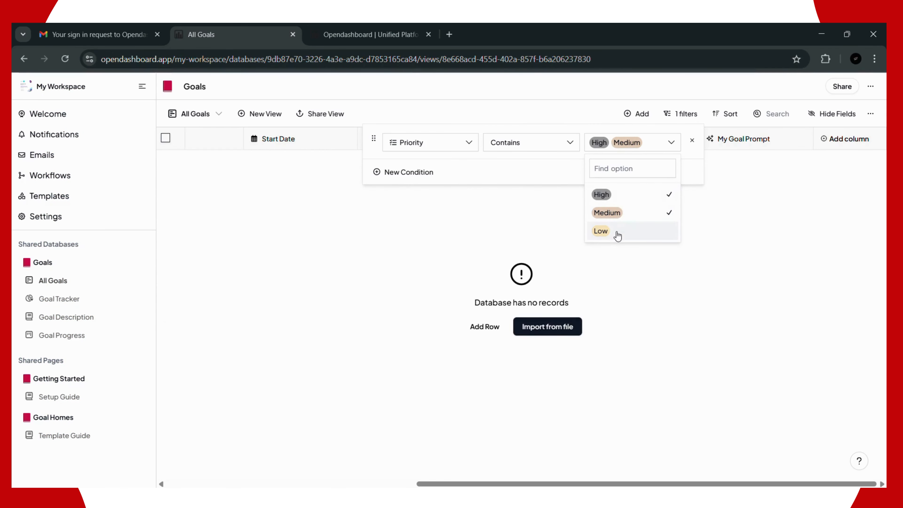
pyautogui.click(633, 213)
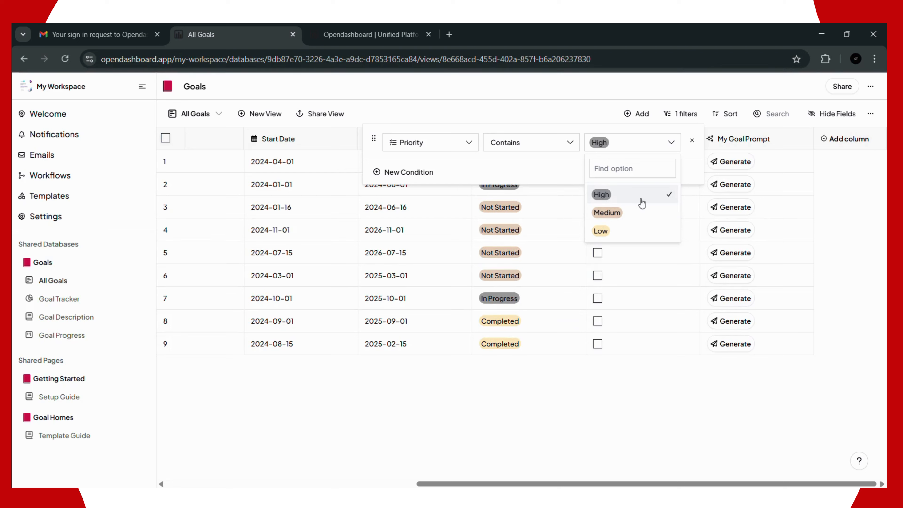
pyautogui.click(641, 200)
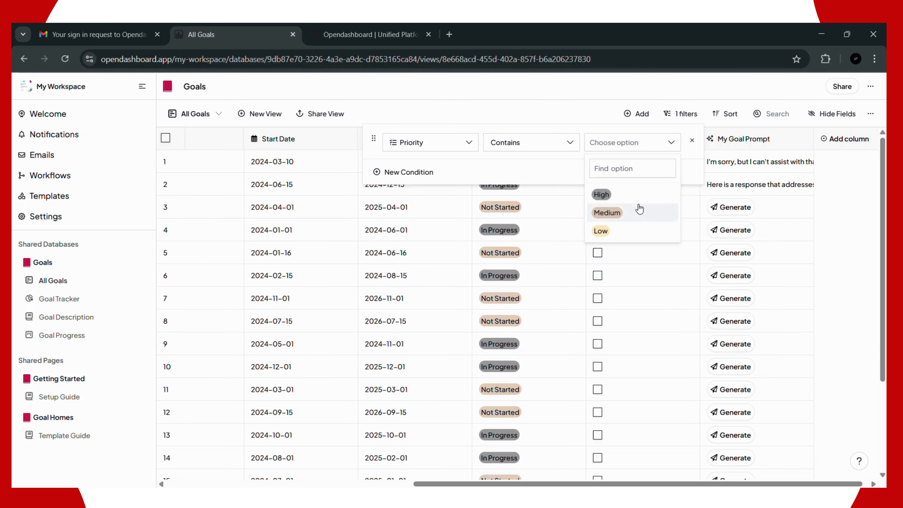
pyautogui.click(547, 128)
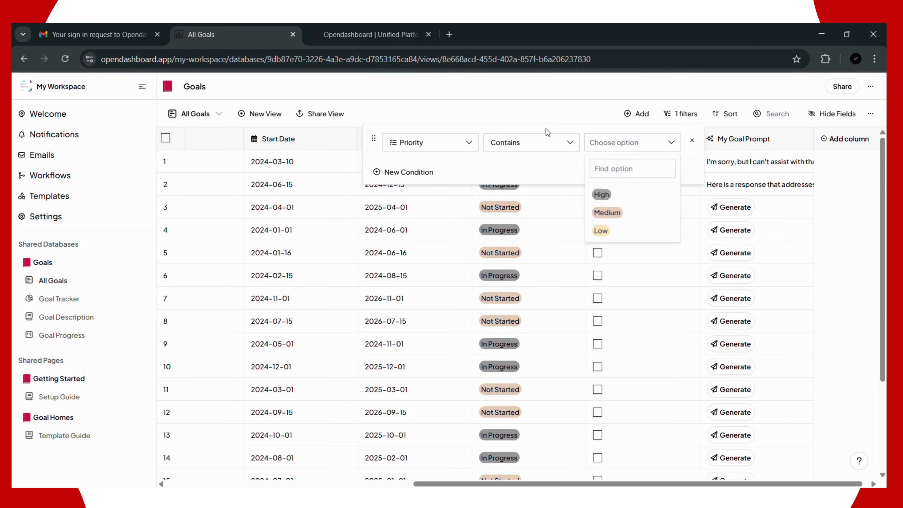
pyautogui.click(553, 113)
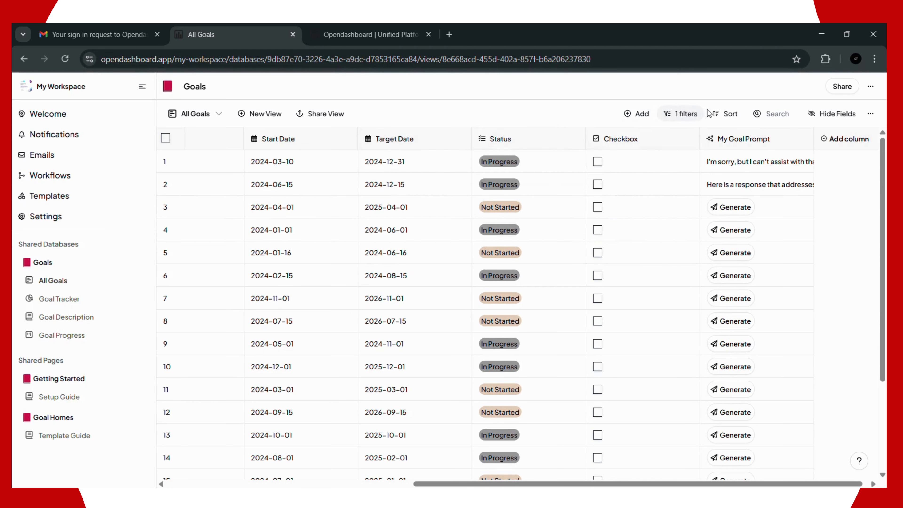
# Step: Add a Status ascending sort rule, listing Completed goals first, then In Progress, then Not Started
pyautogui.click(728, 117)
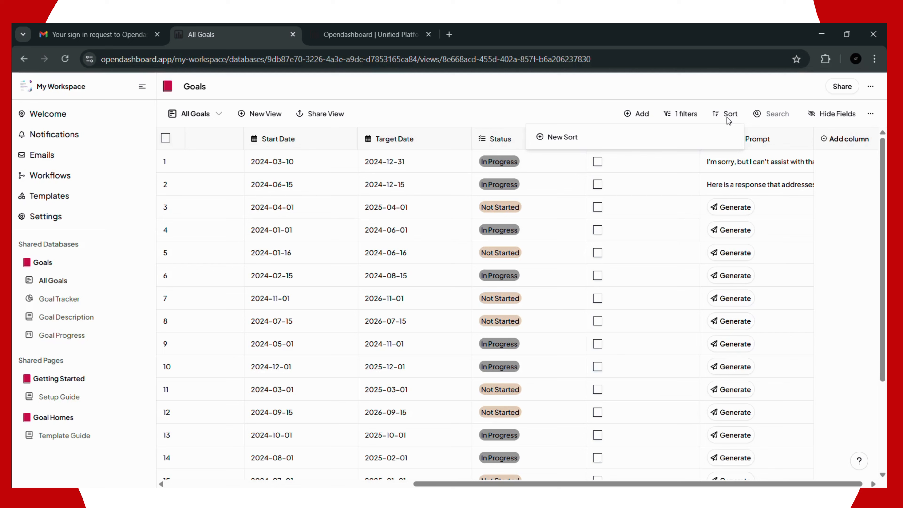
pyautogui.click(603, 141)
pyautogui.click(582, 144)
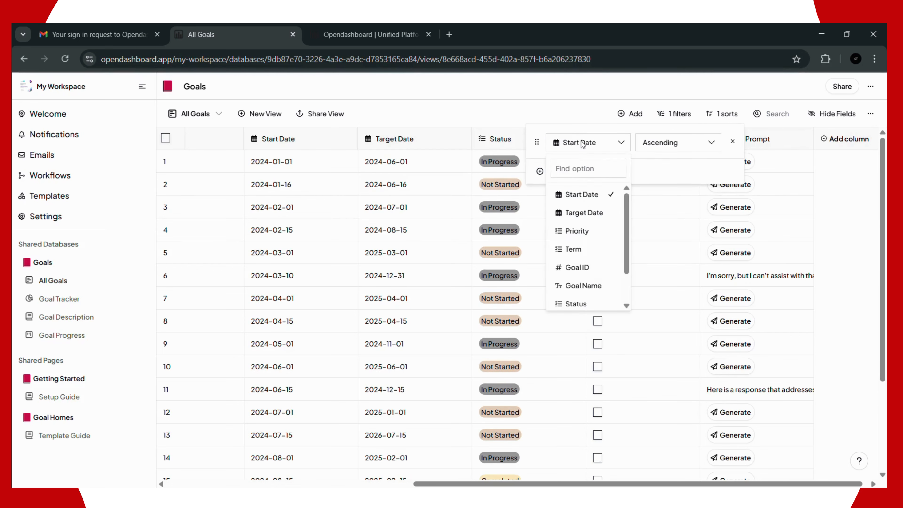
pyautogui.click(576, 231)
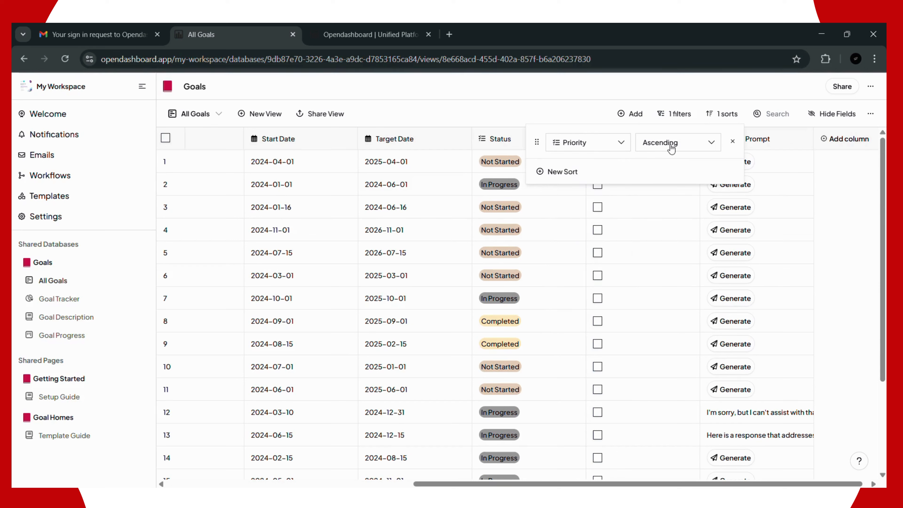
pyautogui.click(589, 144)
pyautogui.scroll(-1, 580, 235)
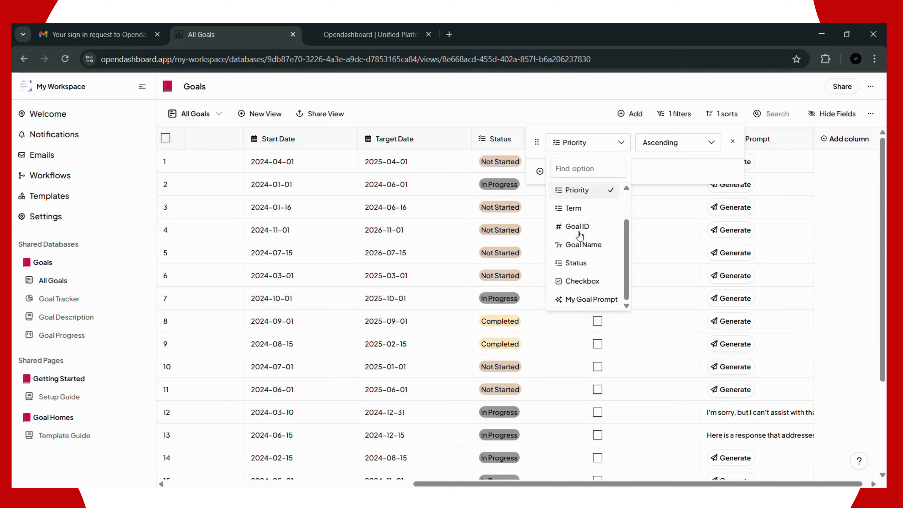
pyautogui.click(579, 264)
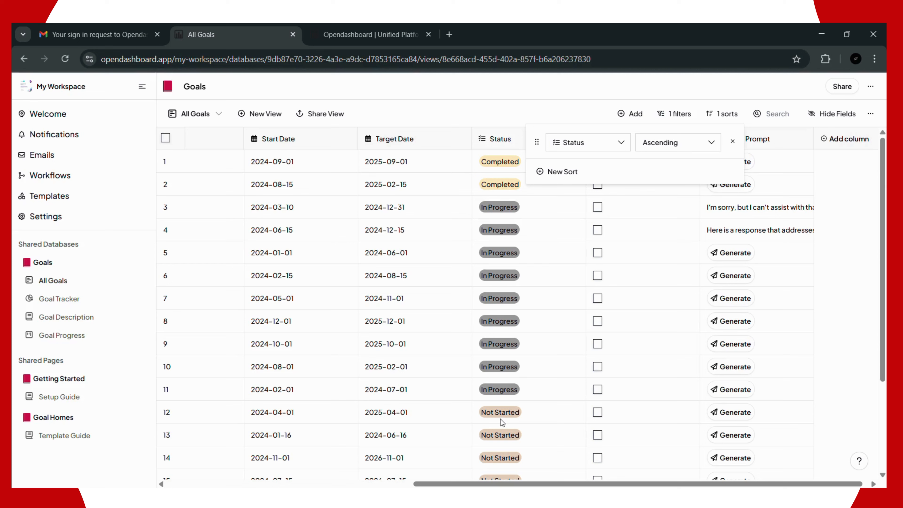
pyautogui.click(824, 210)
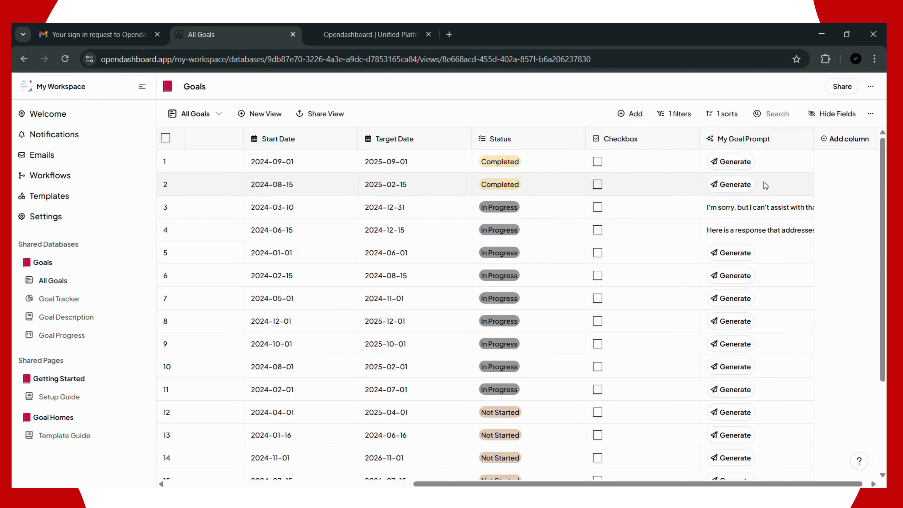
# Step: Search the goals table for 'webs' so only Launch a Website remains, then scroll fully left
pyautogui.click(776, 120)
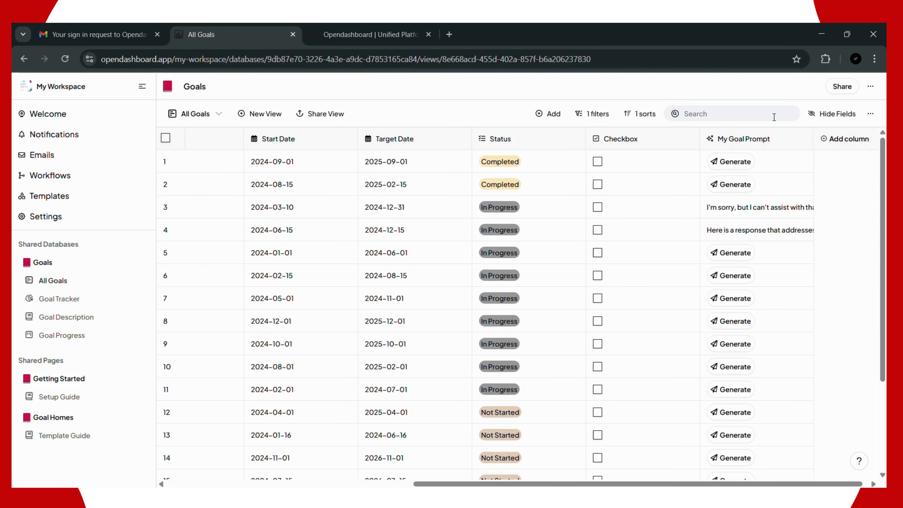
pyautogui.write('web')
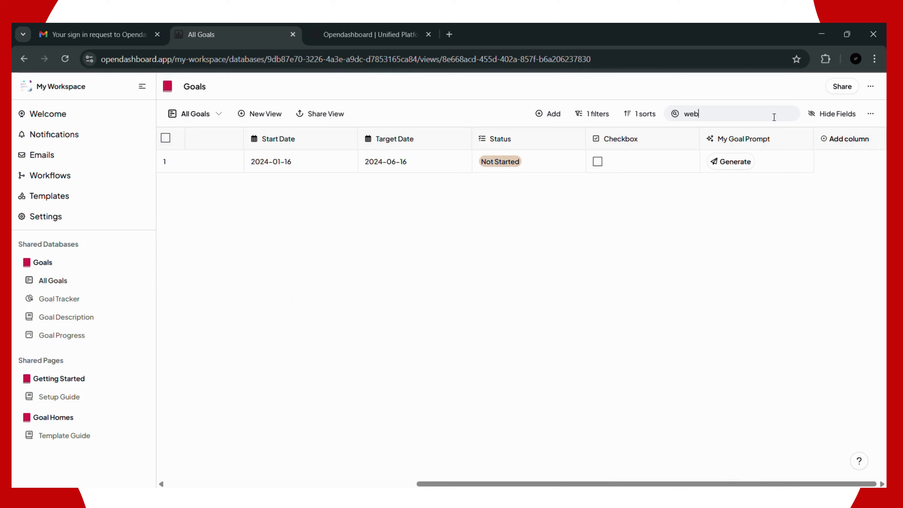
pyautogui.write('s')
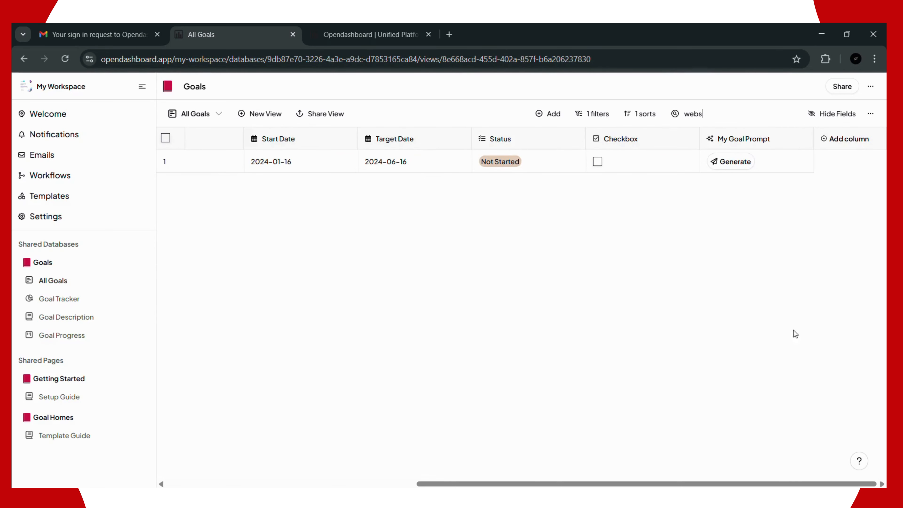
pyautogui.moveTo(501, 479); pyautogui.dragTo(299, 330)
pyautogui.click(270, 394)
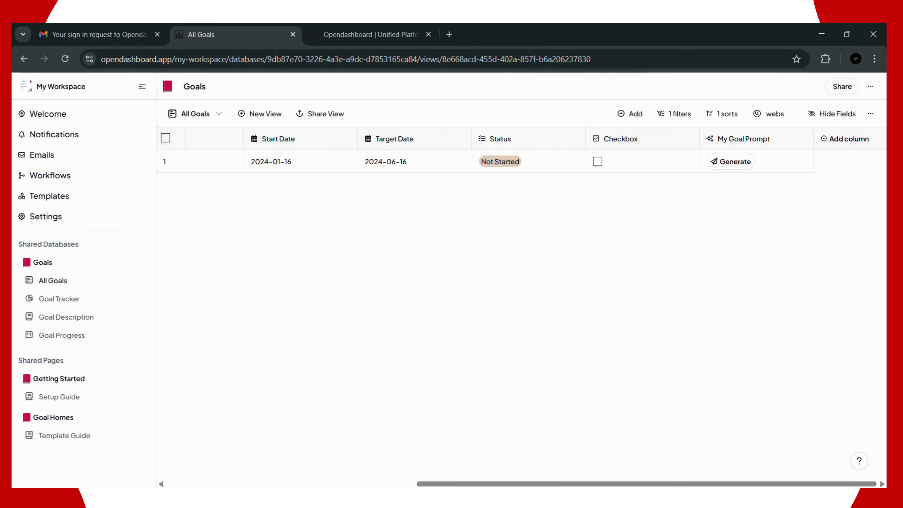
pyautogui.click(221, 484)
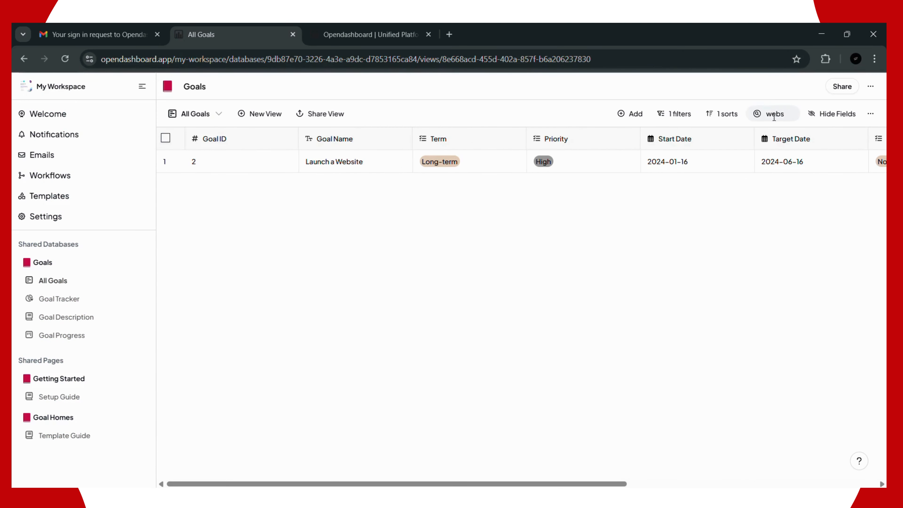
pyautogui.click(835, 115)
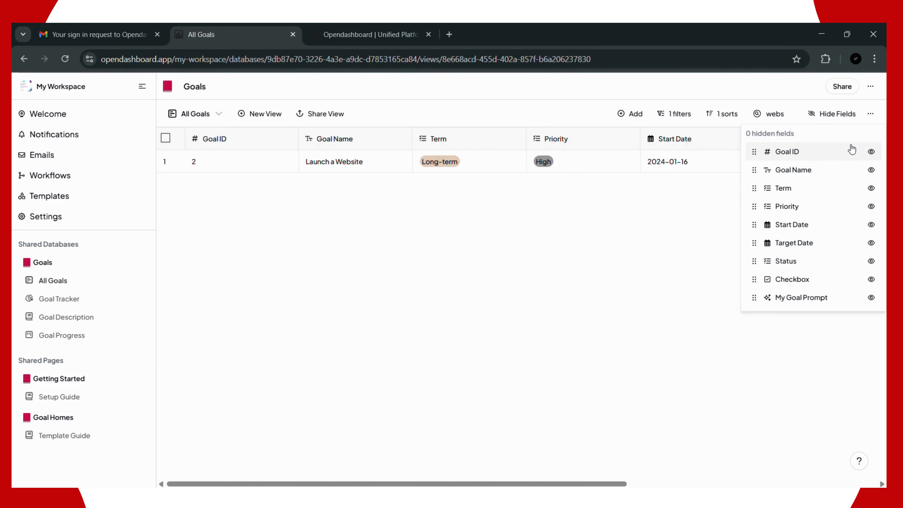
pyautogui.click(872, 152)
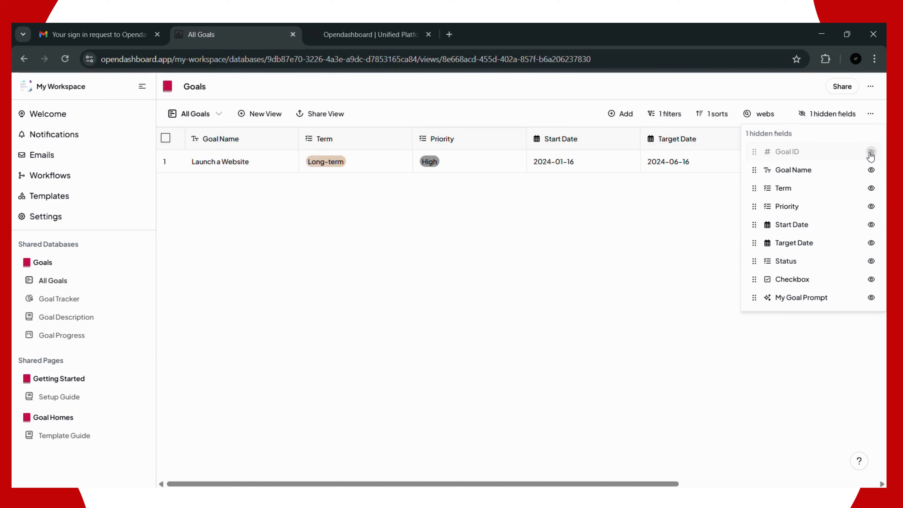
pyautogui.click(871, 170)
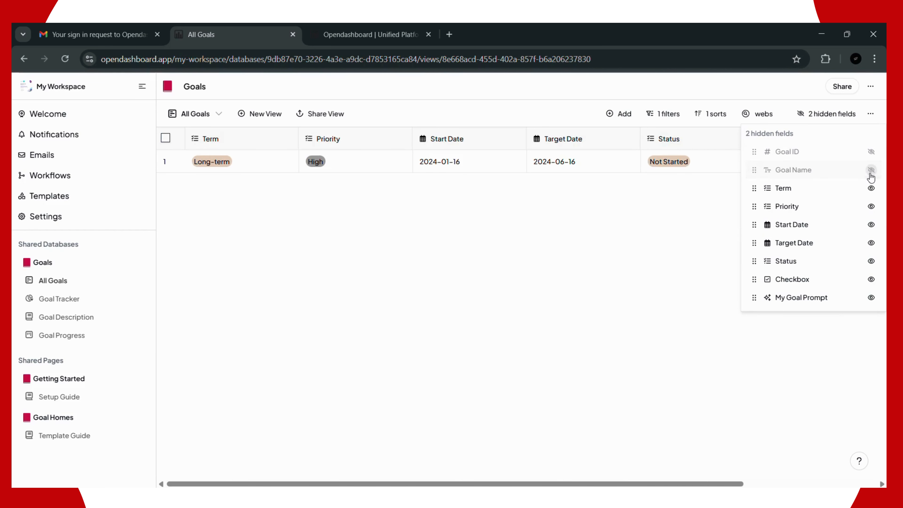
pyautogui.click(871, 188)
pyautogui.click(871, 206)
pyautogui.click(871, 224)
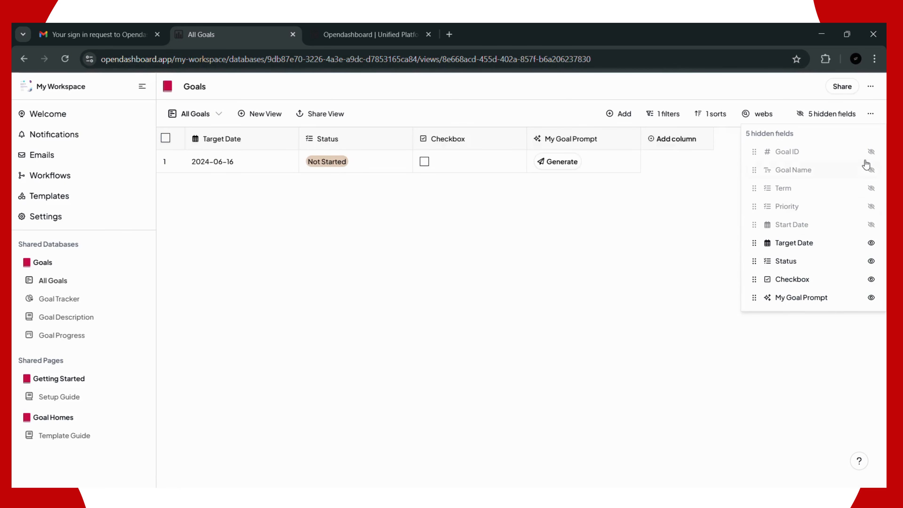
pyautogui.click(871, 152)
pyautogui.click(871, 189)
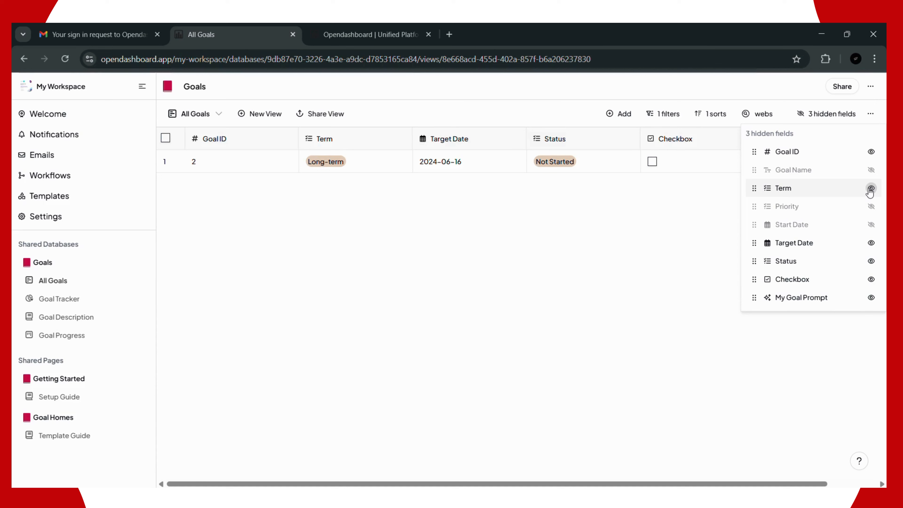
pyautogui.click(872, 169)
pyautogui.click(872, 206)
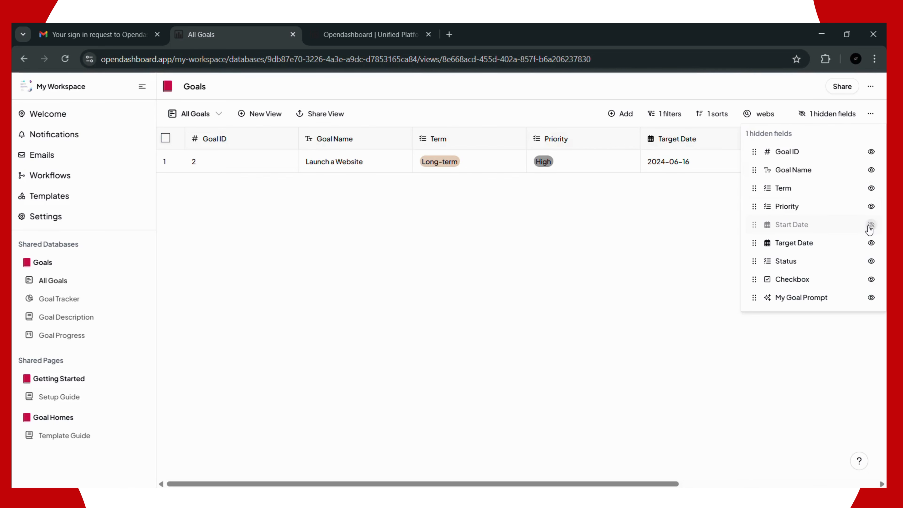
pyautogui.click(871, 225)
pyautogui.click(605, 311)
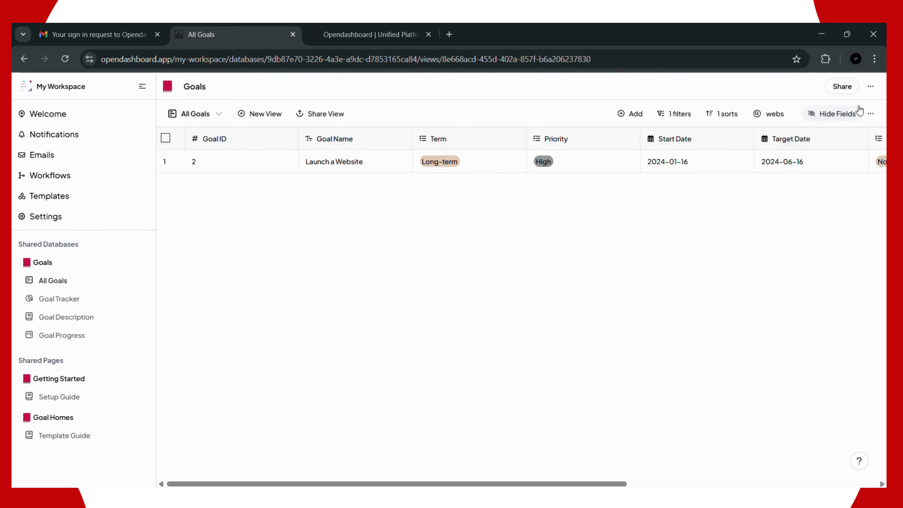
pyautogui.click(871, 113)
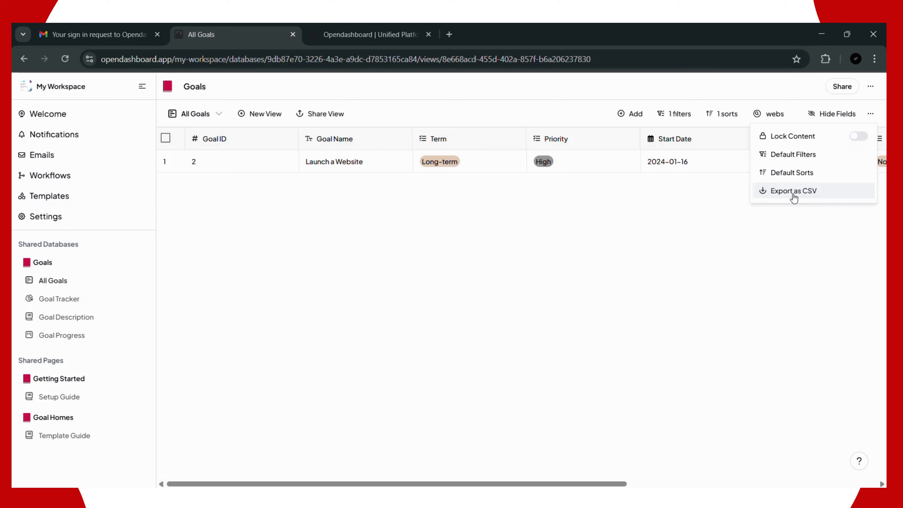
# Step: Dismiss the extra options and delete the Status sort rule
pyautogui.click(794, 191)
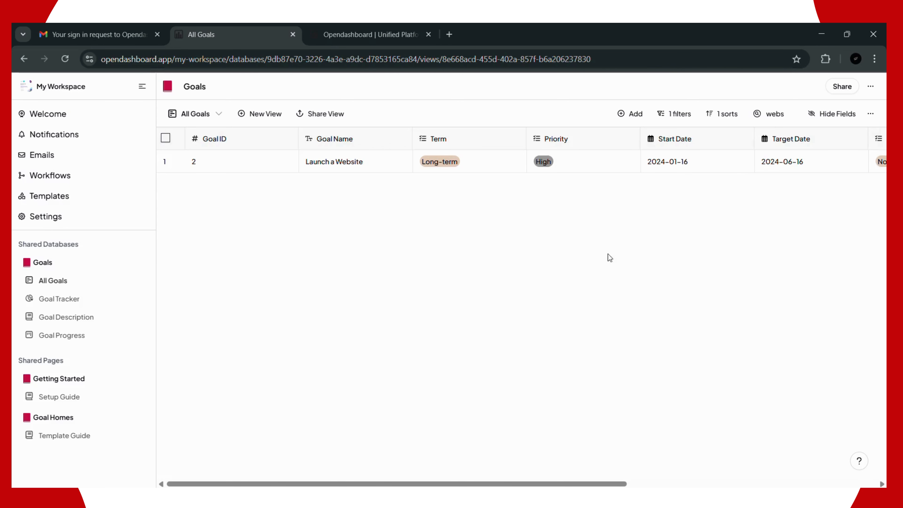
pyautogui.click(717, 115)
pyautogui.click(733, 142)
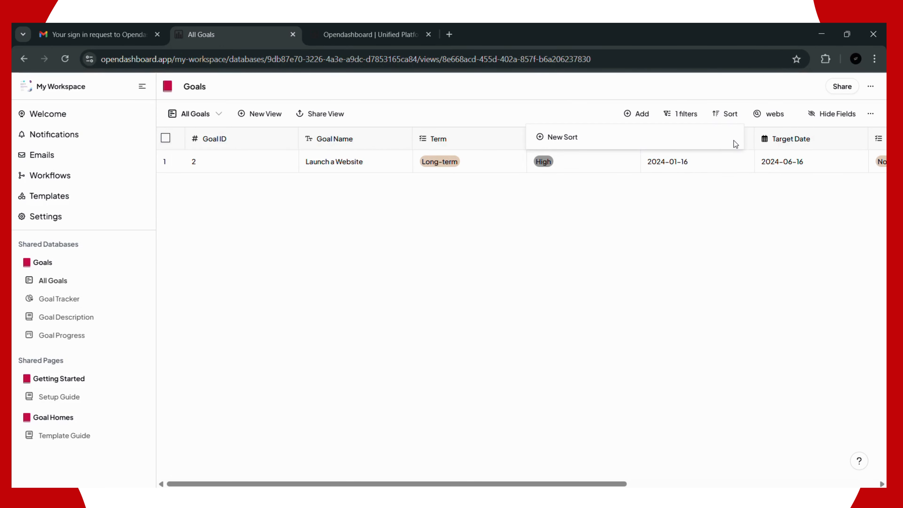
pyautogui.click(716, 118)
pyautogui.click(712, 118)
# Step: Remove the Priority filter condition and clear the 'webs' search text
pyautogui.click(686, 113)
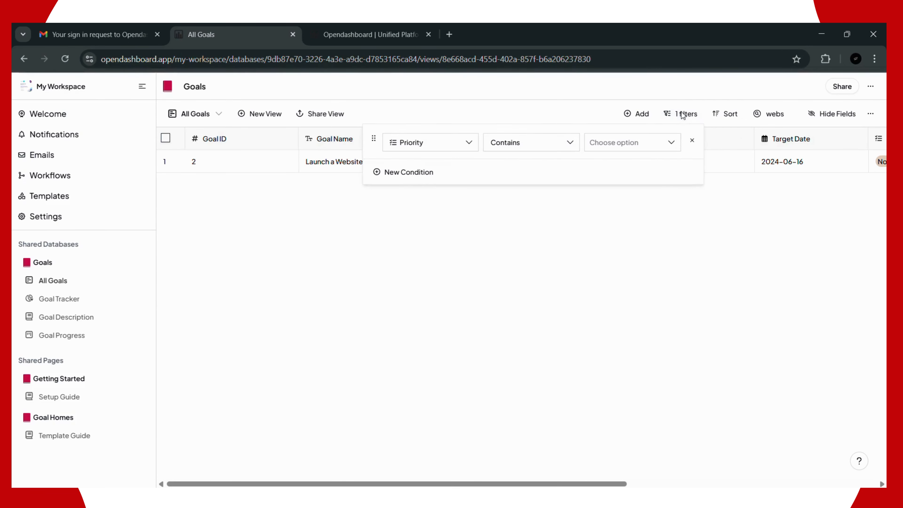
pyautogui.click(695, 144)
pyautogui.click(699, 209)
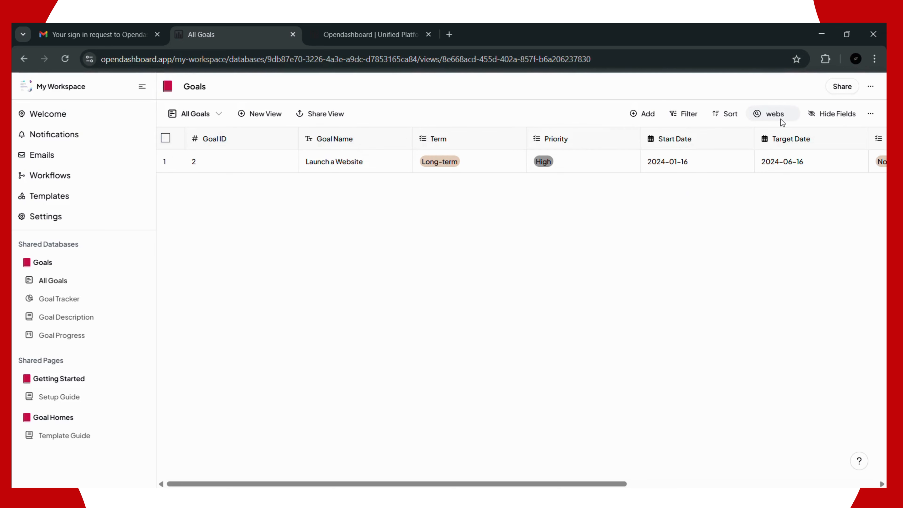
pyautogui.click(790, 116)
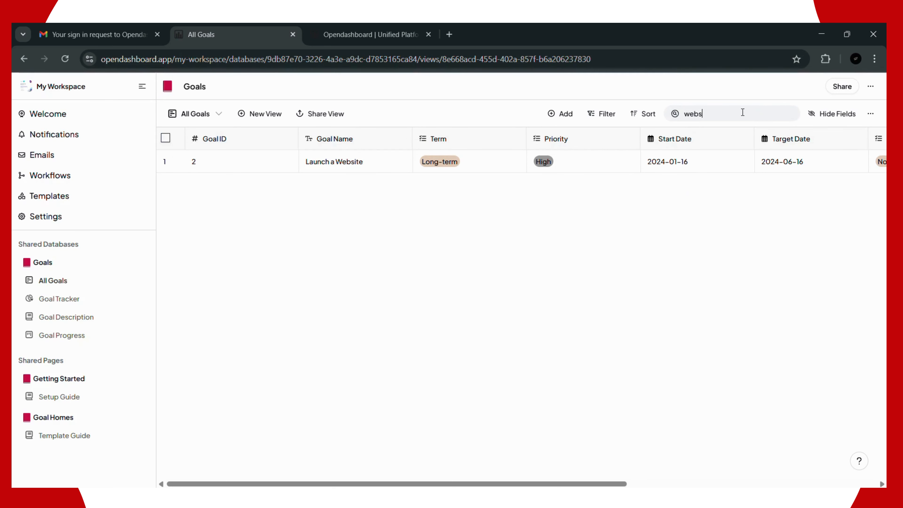
pyautogui.press('BackSpace')
pyautogui.press('BackSpace')
pyautogui.press('BackSpace')
pyautogui.press('BackSpace')
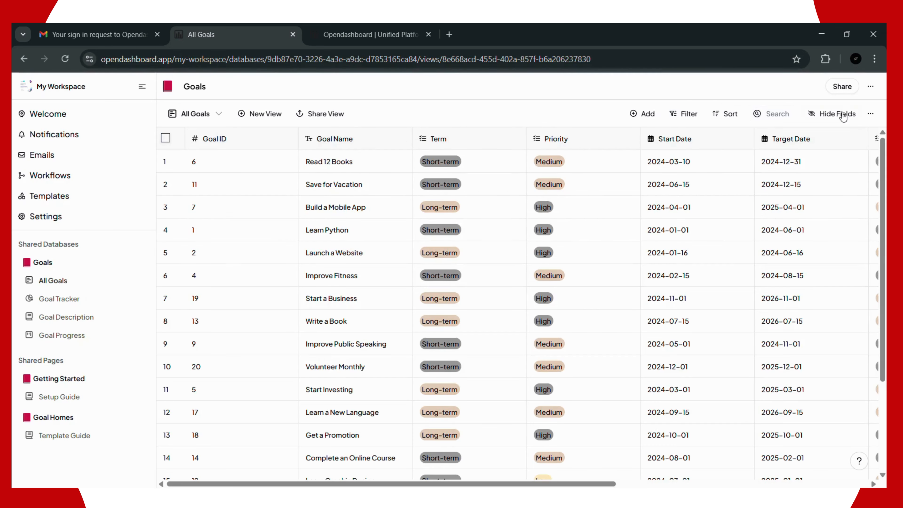
# Step: Show the Goals database menu offering Import and Export records options
pyautogui.click(871, 113)
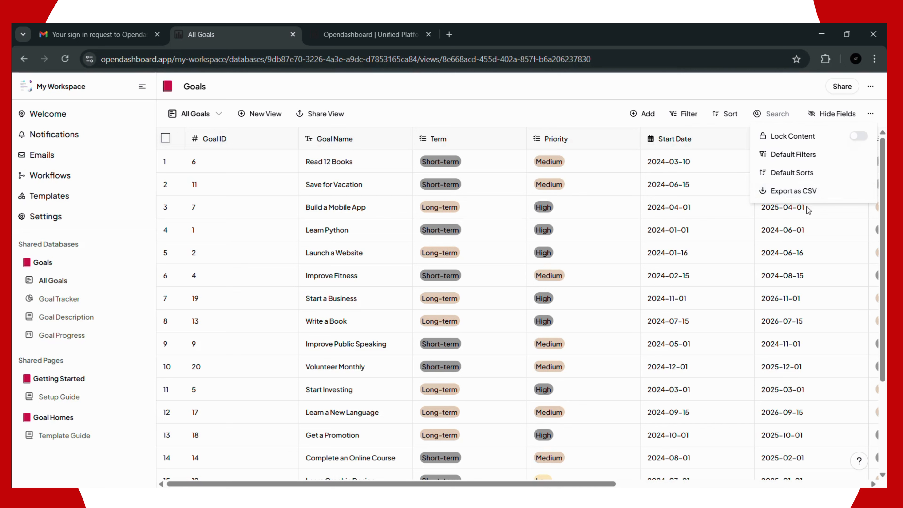
pyautogui.click(870, 91)
pyautogui.click(870, 89)
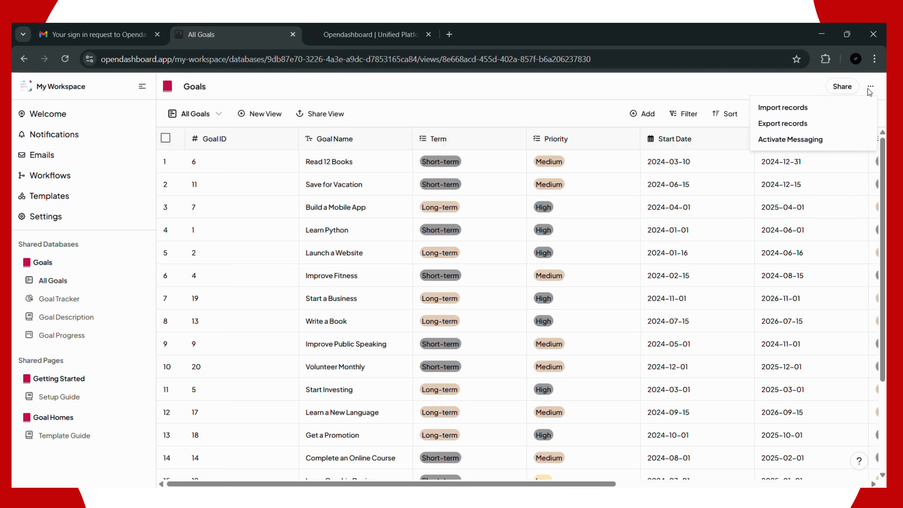
pyautogui.click(786, 108)
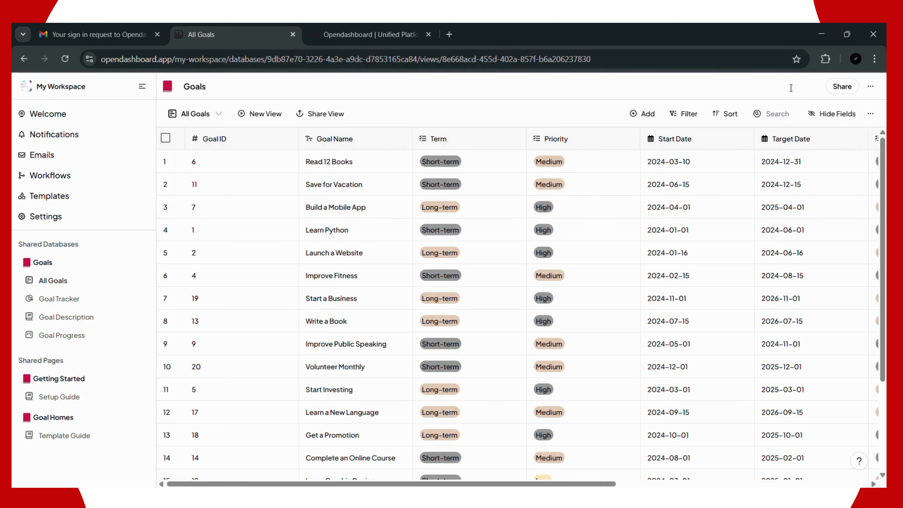
pyautogui.click(869, 88)
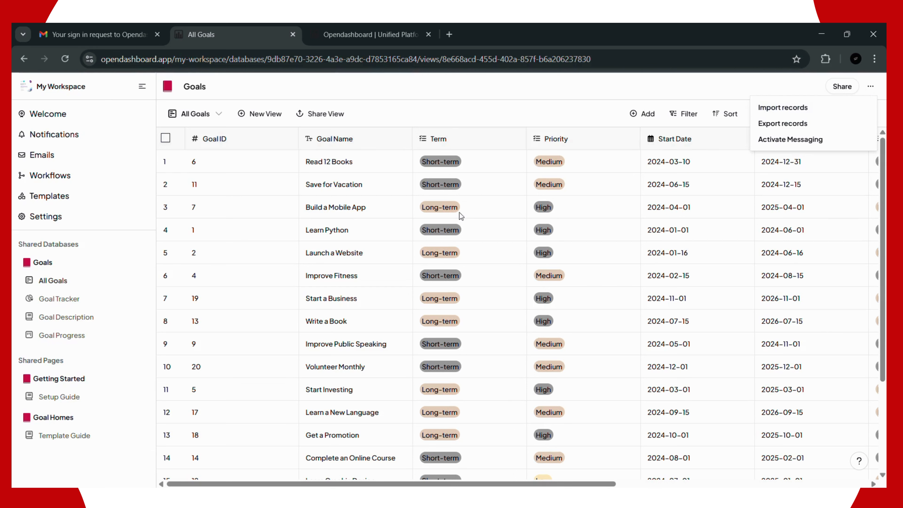
pyautogui.click(784, 109)
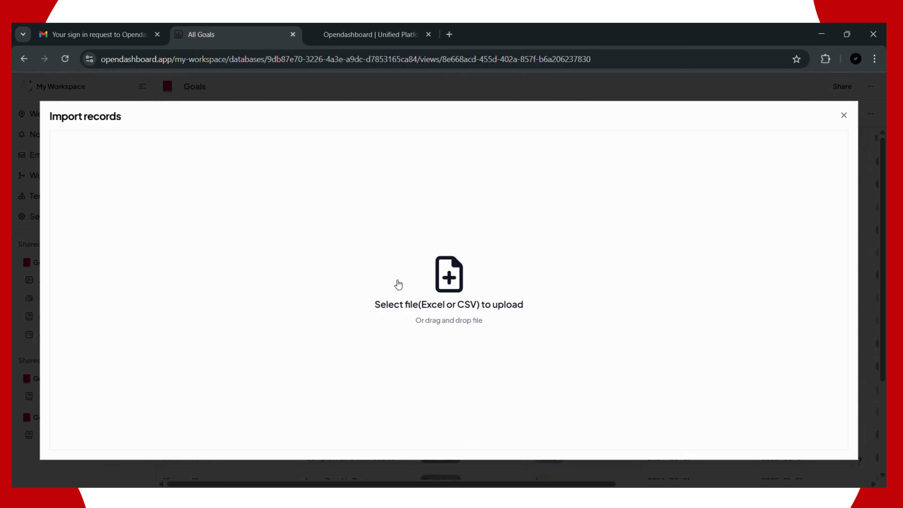
pyautogui.click(452, 292)
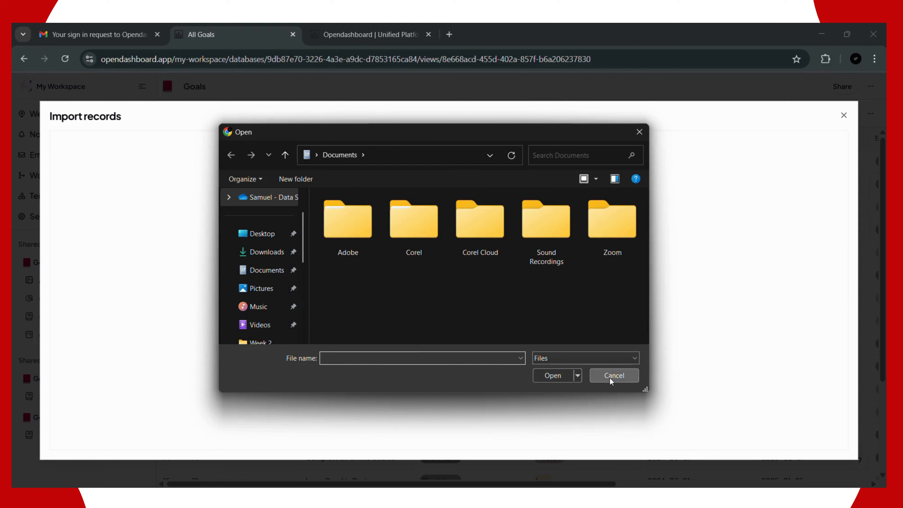
pyautogui.click(609, 378)
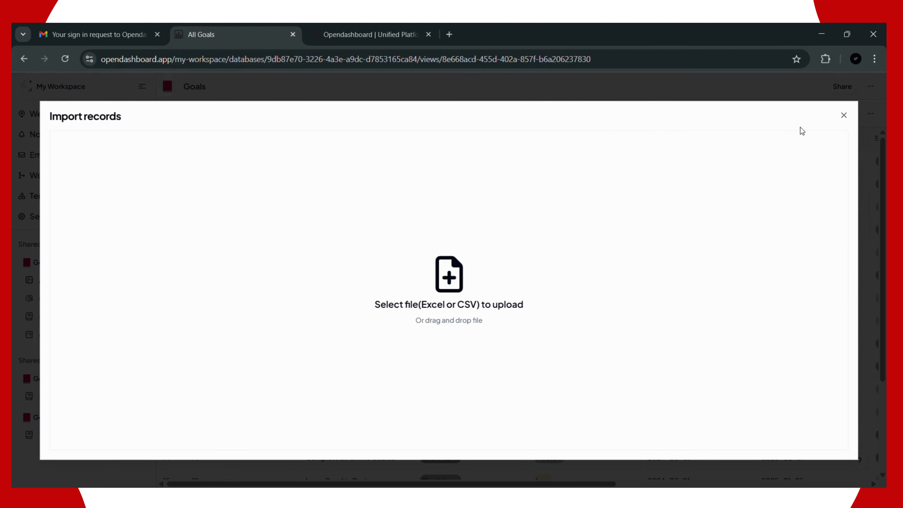
pyautogui.click(845, 117)
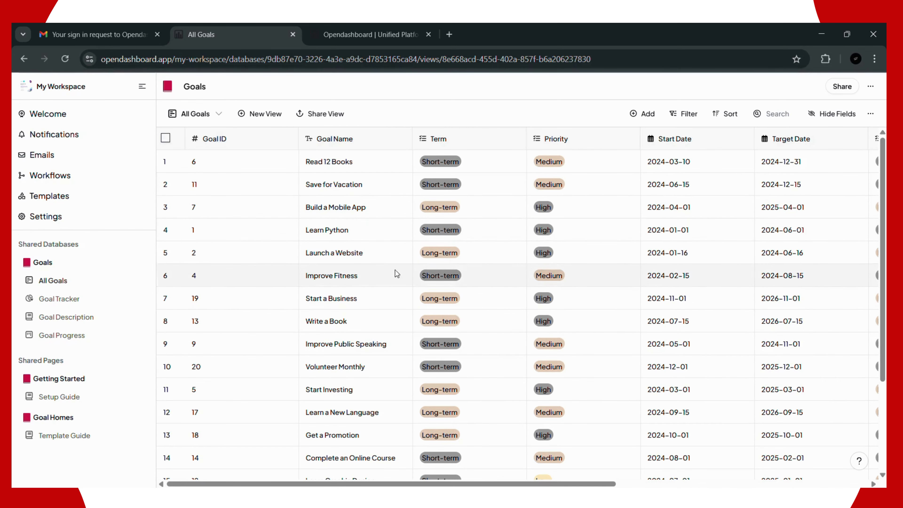
# Step: Start an Import records operation on the Goals database
pyautogui.click(833, 89)
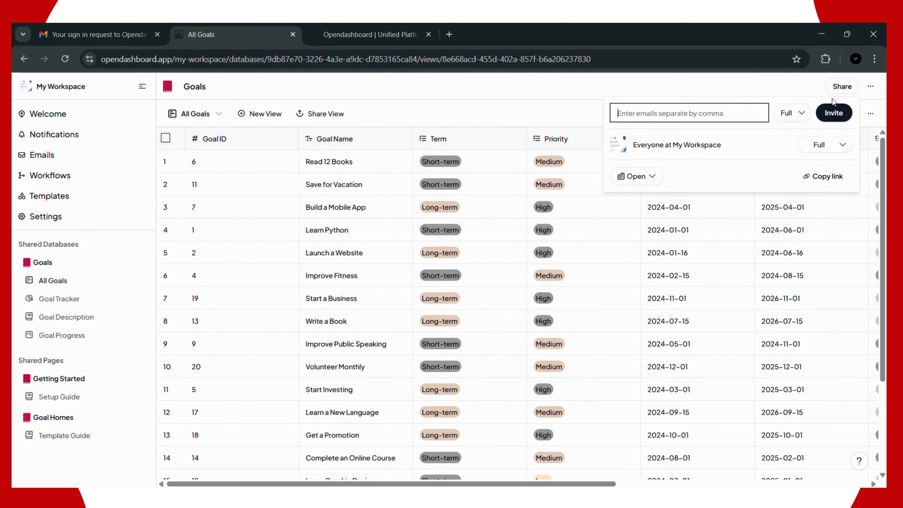
pyautogui.click(870, 87)
pyautogui.click(871, 86)
pyautogui.click(871, 86)
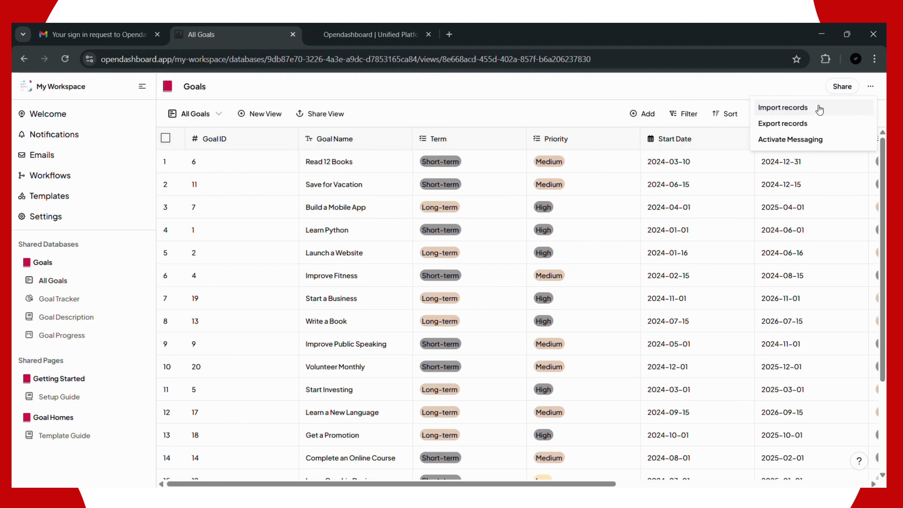
pyautogui.click(800, 108)
# Step: Upload the email audience spreadsheet from Downloads > Seamless Life > Email Upload
pyautogui.click(438, 315)
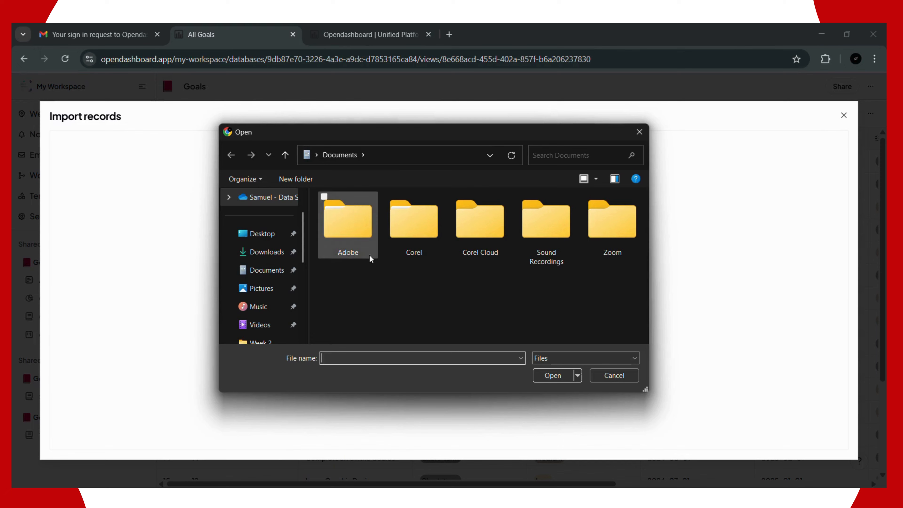
pyautogui.click(262, 252)
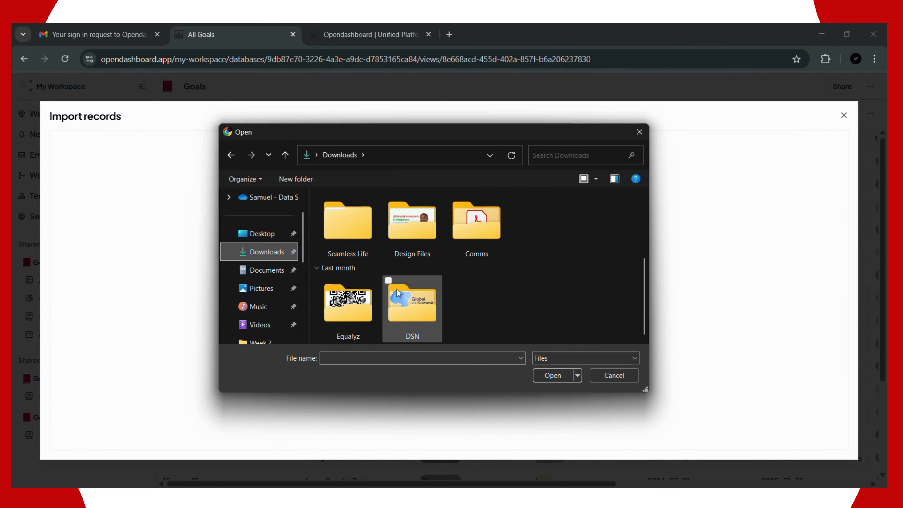
pyautogui.doubleClick(364, 243)
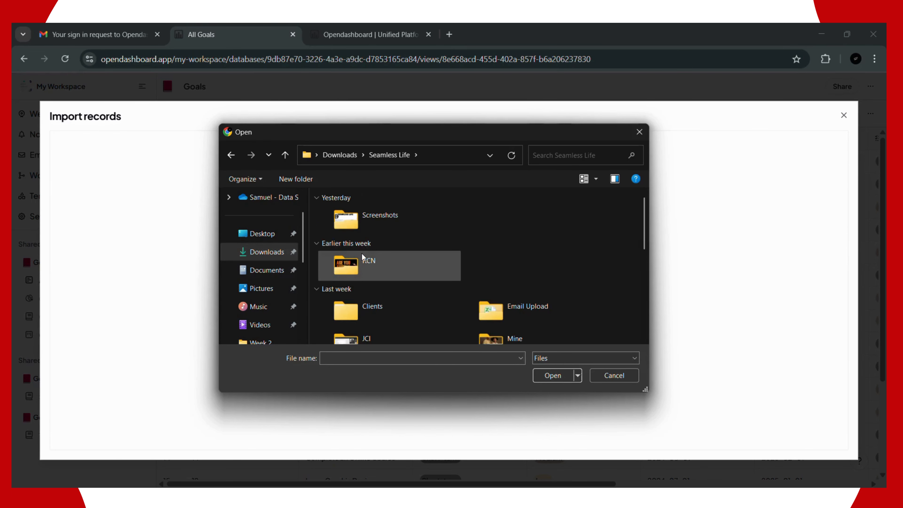
pyautogui.scroll(-3, 386, 319)
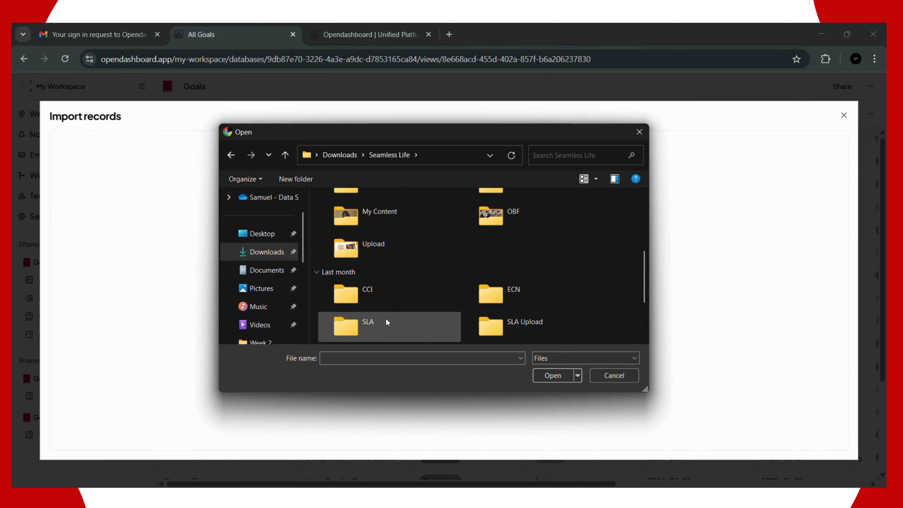
pyautogui.scroll(5, 395, 284)
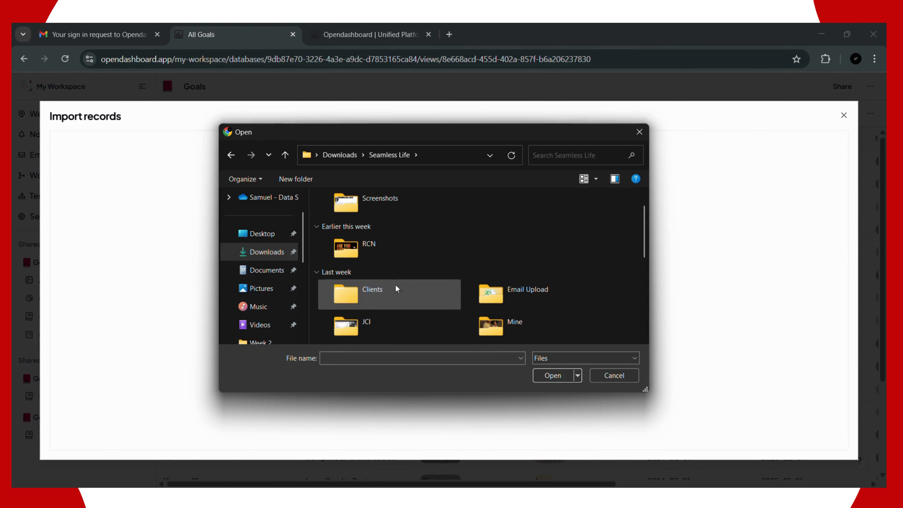
pyautogui.doubleClick(498, 300)
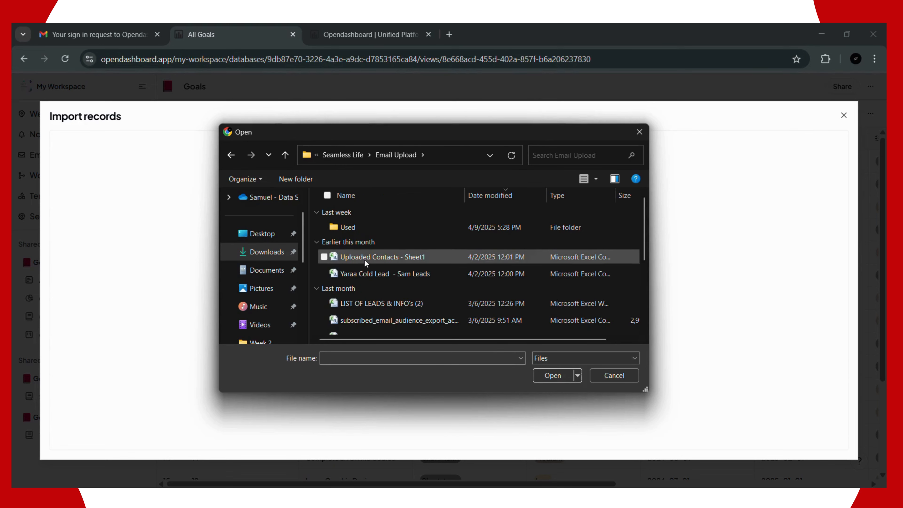
pyautogui.click(370, 324)
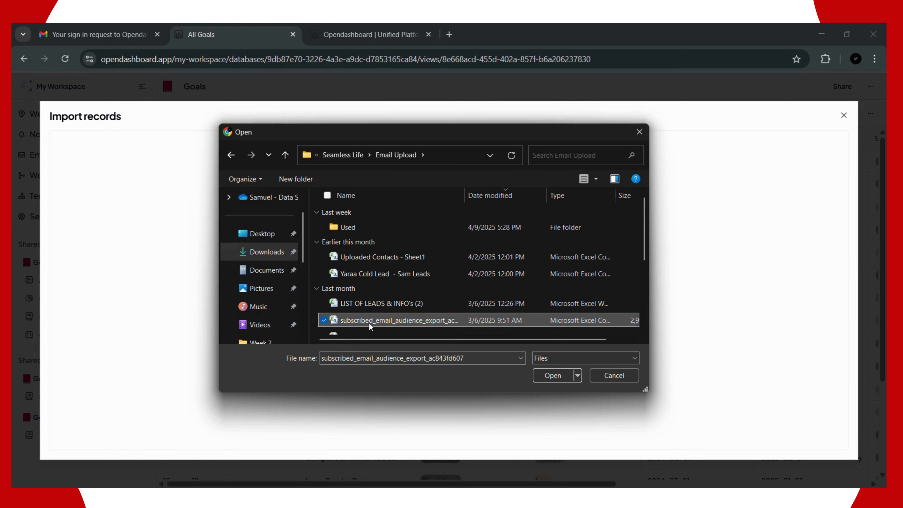
pyautogui.click(374, 306)
pyautogui.click(556, 379)
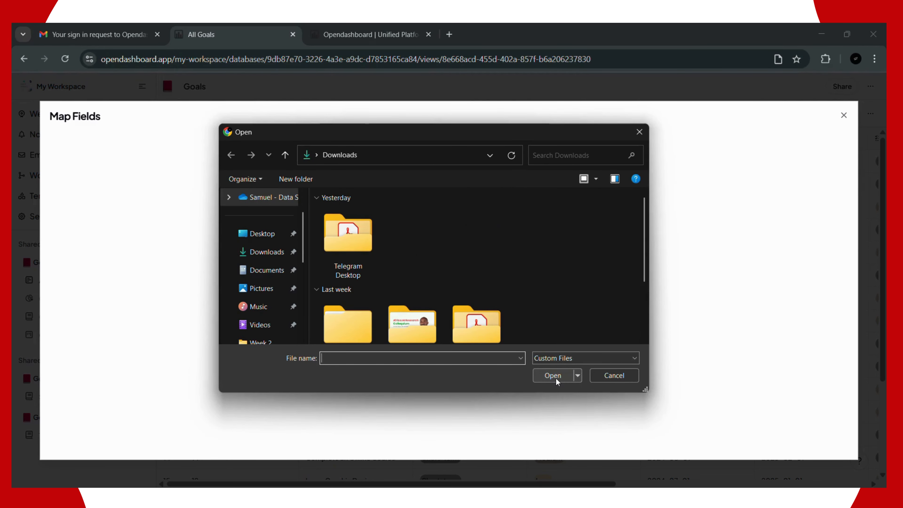
pyautogui.scroll(-3, 420, 274)
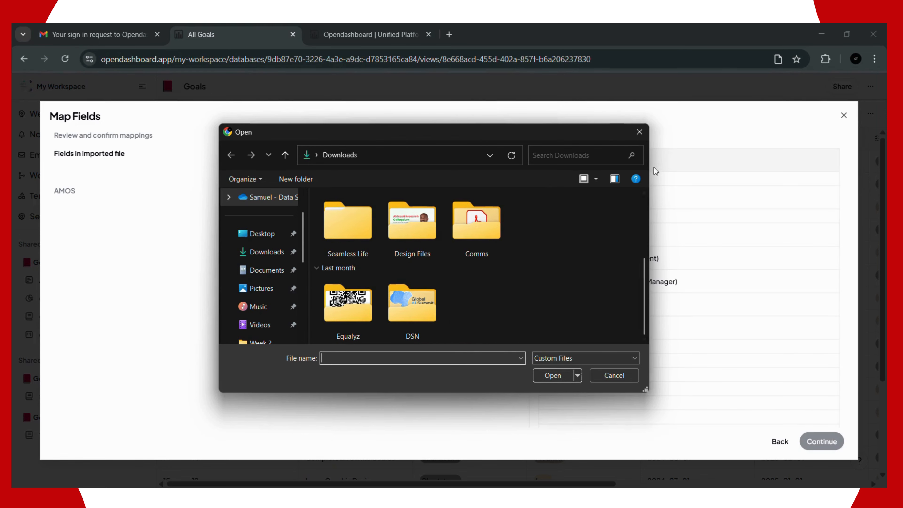
pyautogui.click(639, 131)
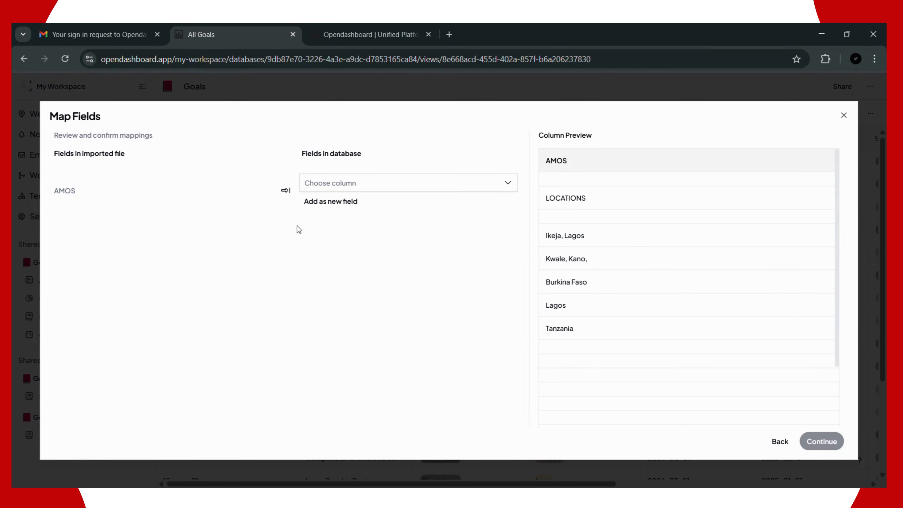
# Step: Map the file's AMOS field to Goal Name
pyautogui.scroll(-2, 610, 248)
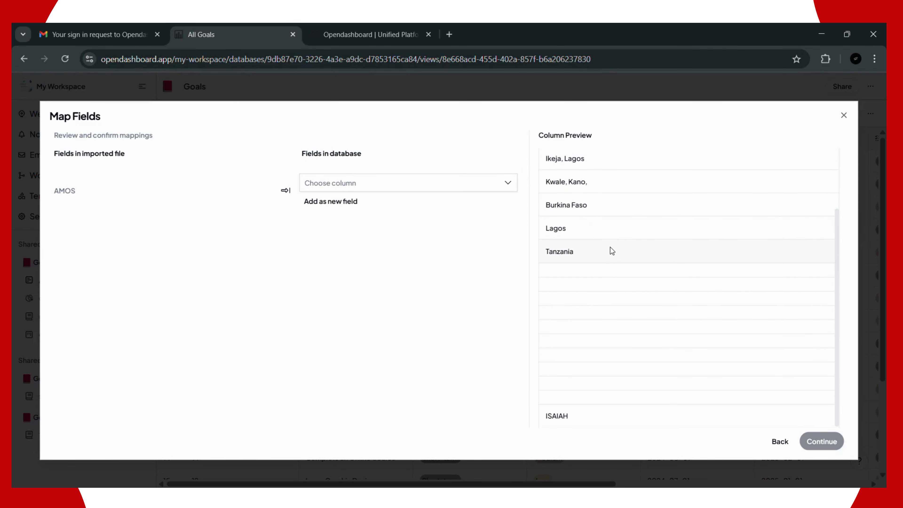
pyautogui.scroll(2, 611, 247)
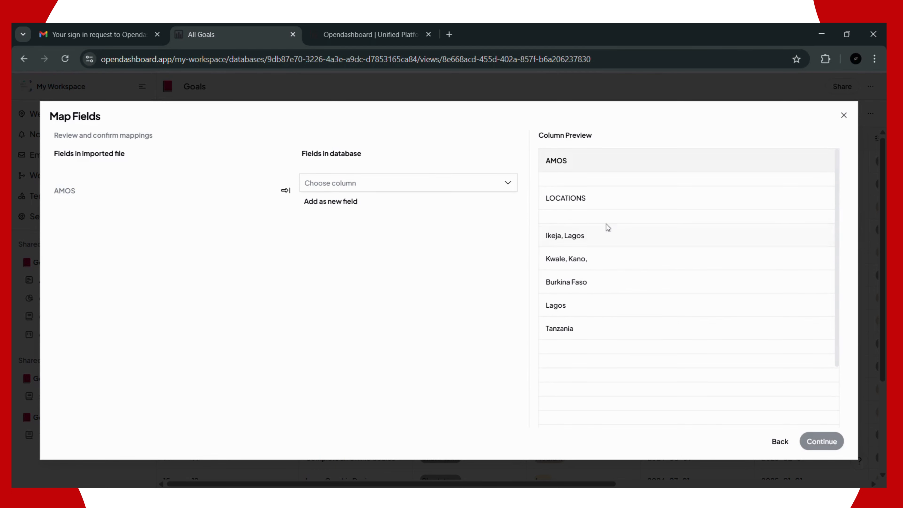
pyautogui.click(341, 181)
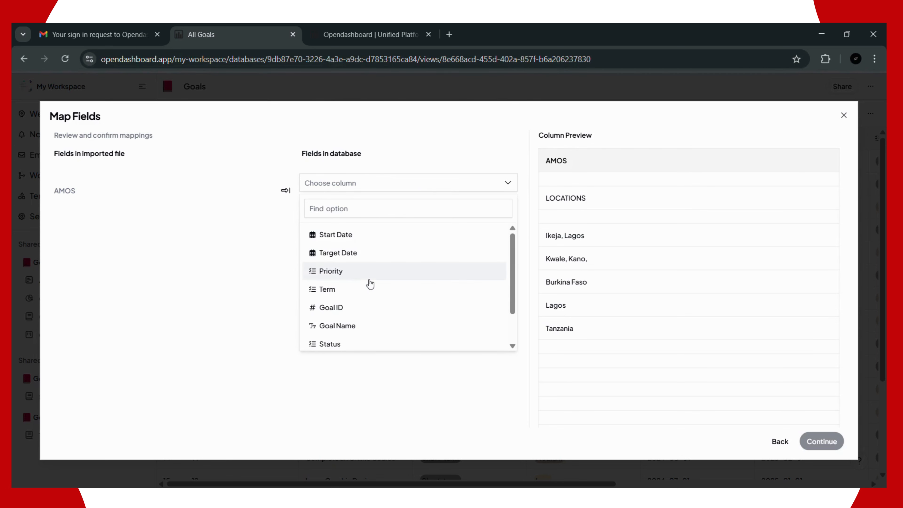
pyautogui.click(352, 326)
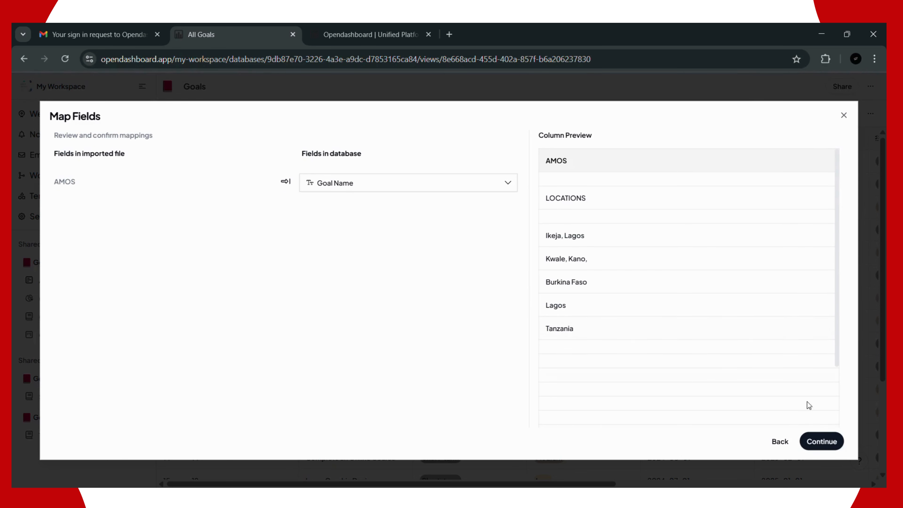
# Step: Preview the import and finish importing the records
pyautogui.click(820, 442)
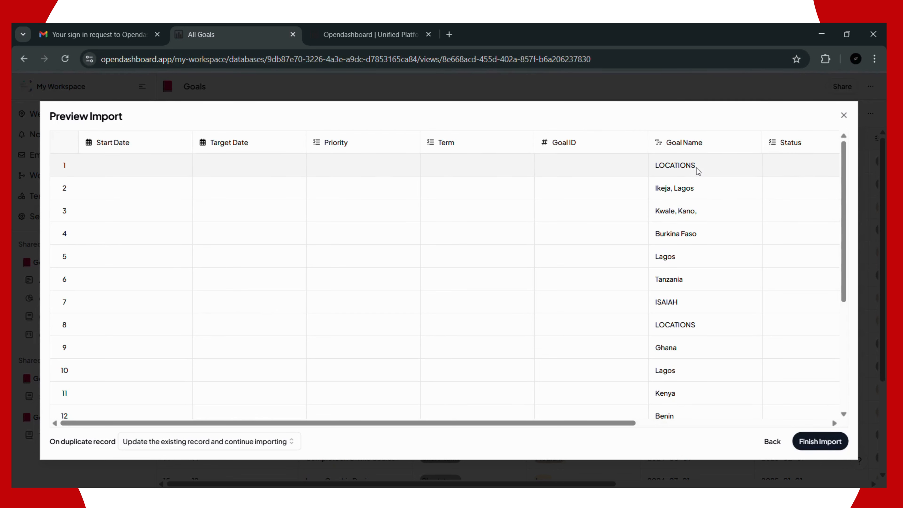
pyautogui.scroll(-3, 668, 302)
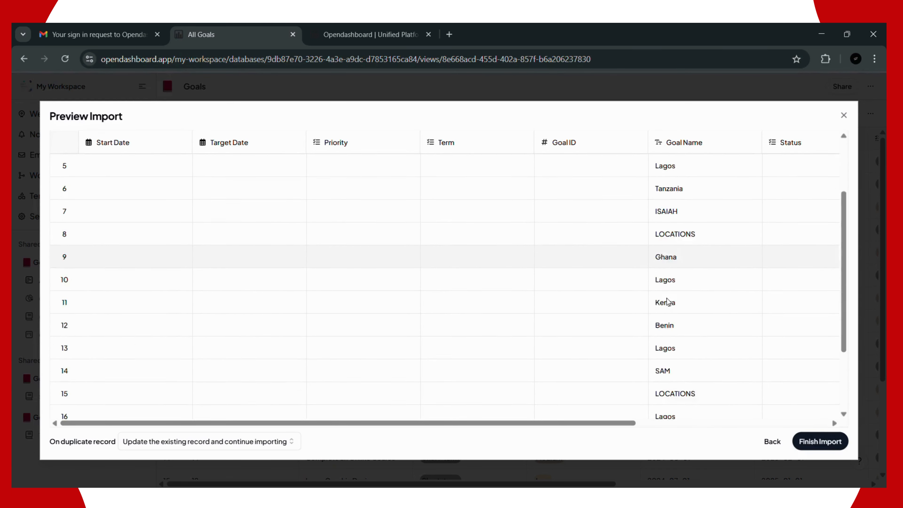
pyautogui.scroll(-3, 668, 302)
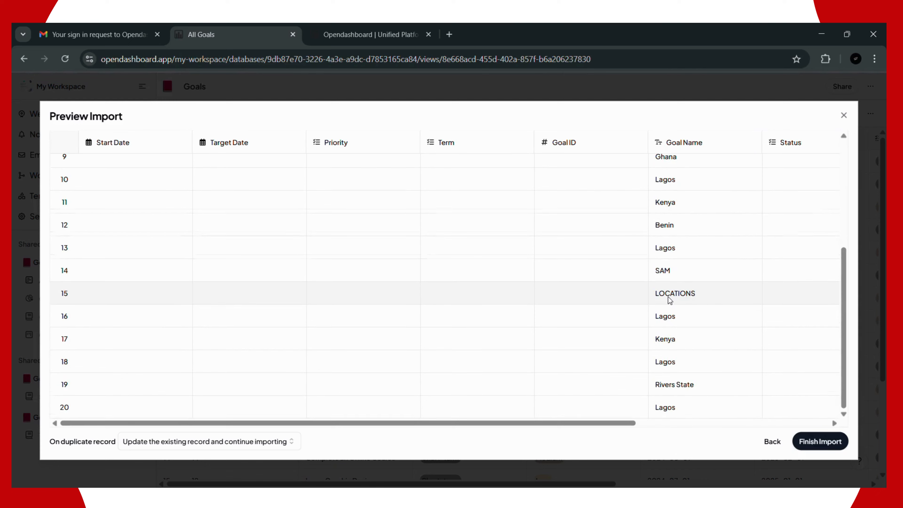
pyautogui.click(808, 445)
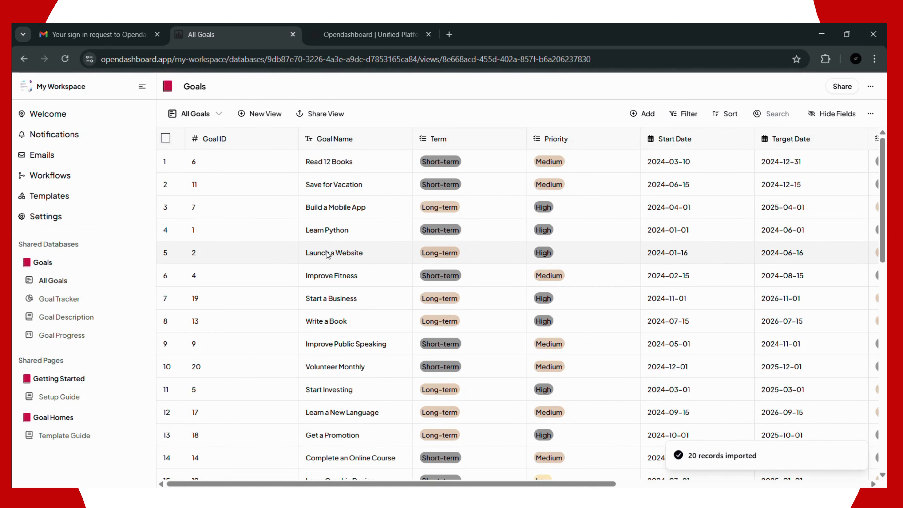
# Step: Check the new rows 21–40, from ISAIAH to Benin, in the Goal Name column
pyautogui.scroll(-15, 374, 220)
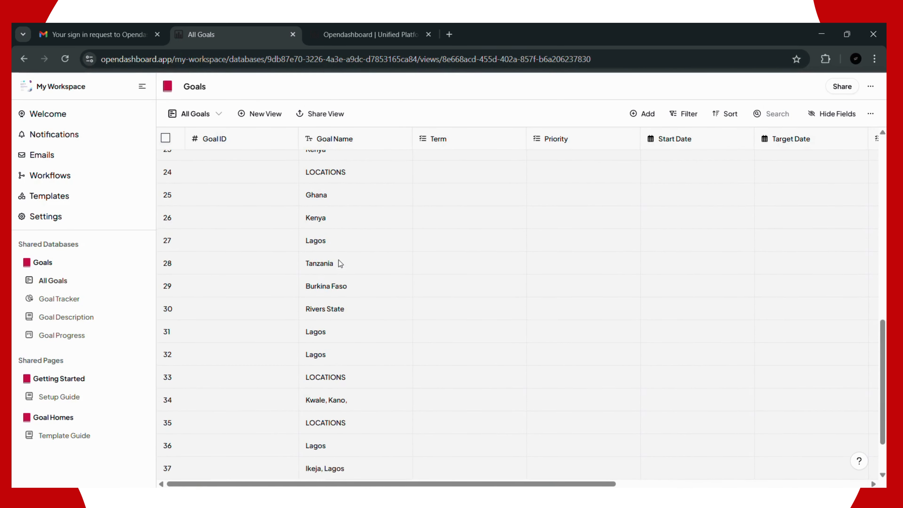
pyautogui.scroll(-2, 336, 249)
pyautogui.scroll(5, 337, 265)
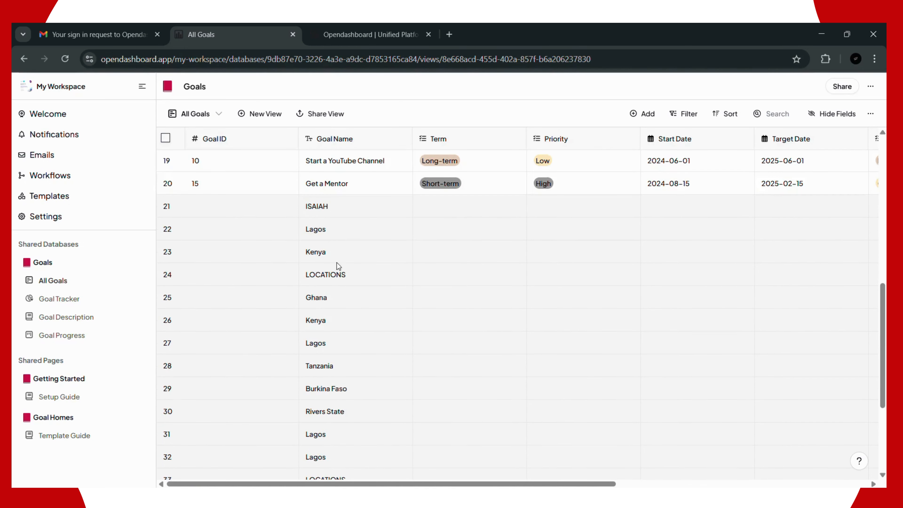
pyautogui.click(322, 201)
pyautogui.scroll(-5, 333, 262)
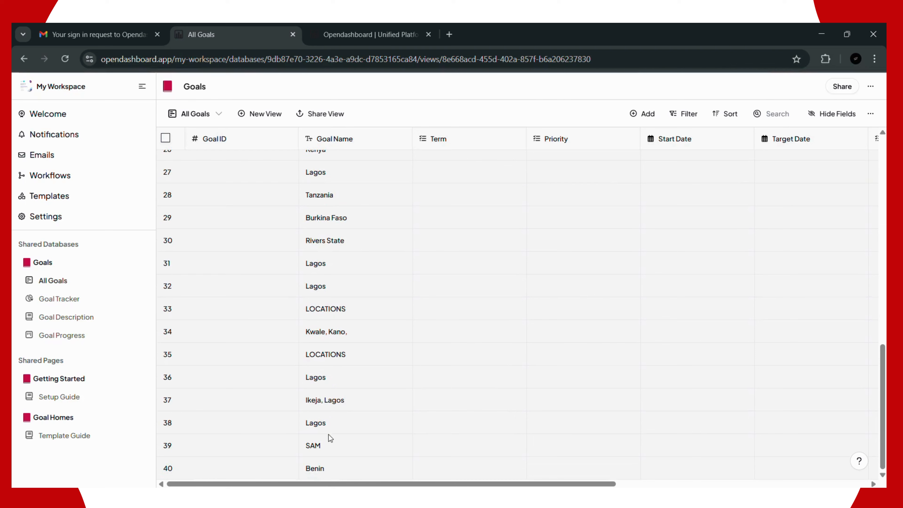
pyautogui.click(319, 471)
pyautogui.scroll(7, 314, 281)
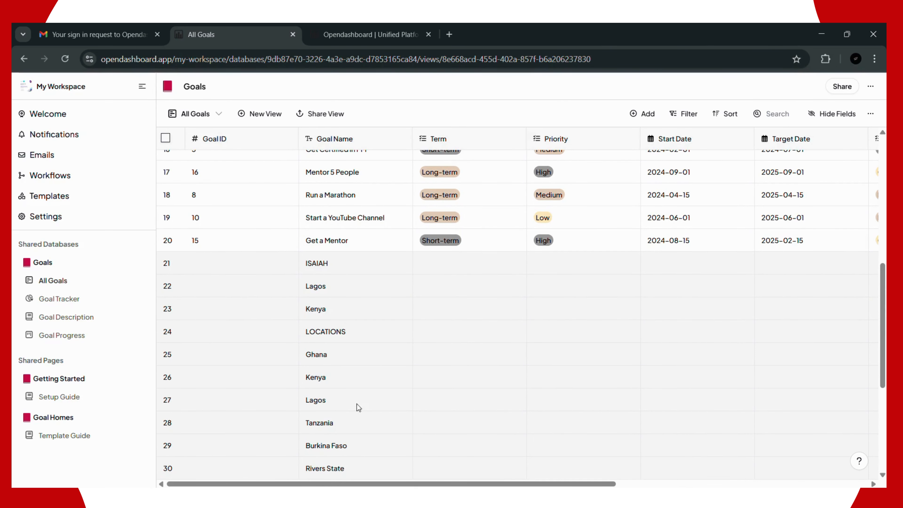
pyautogui.scroll(-5, 347, 318)
pyautogui.scroll(-2, 314, 284)
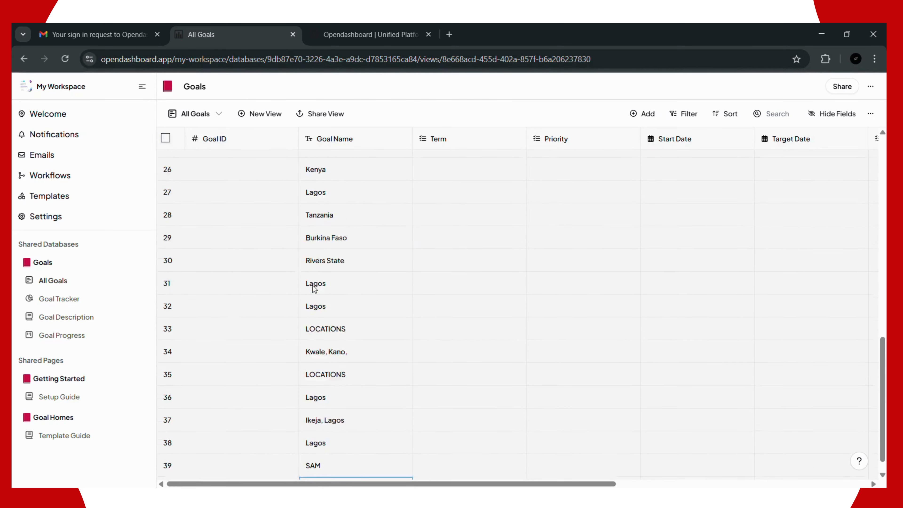
pyautogui.scroll(10, 319, 285)
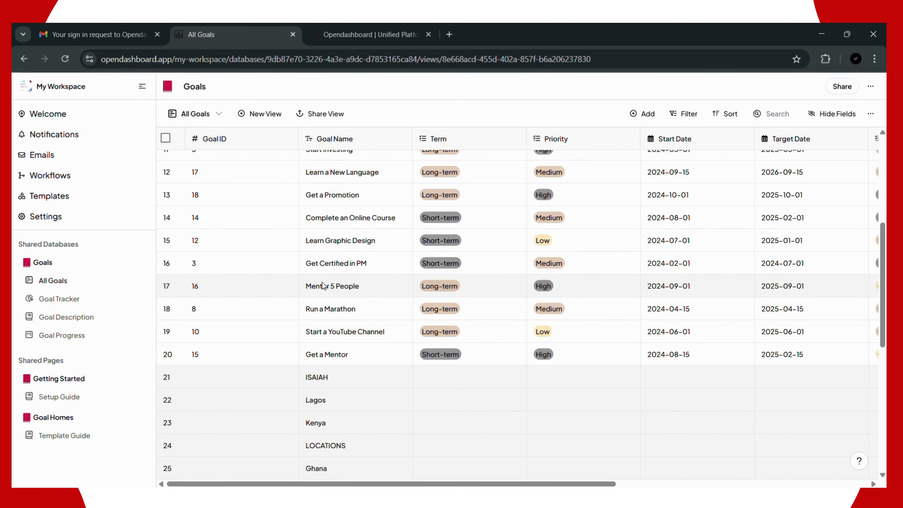
pyautogui.scroll(-4, 325, 292)
pyautogui.scroll(-4, 328, 300)
pyautogui.scroll(10, 333, 299)
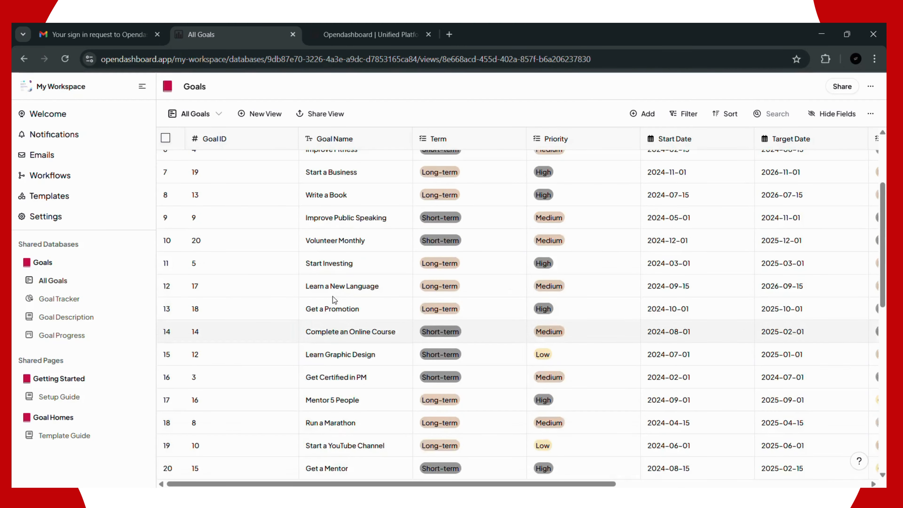
pyautogui.scroll(3, 335, 299)
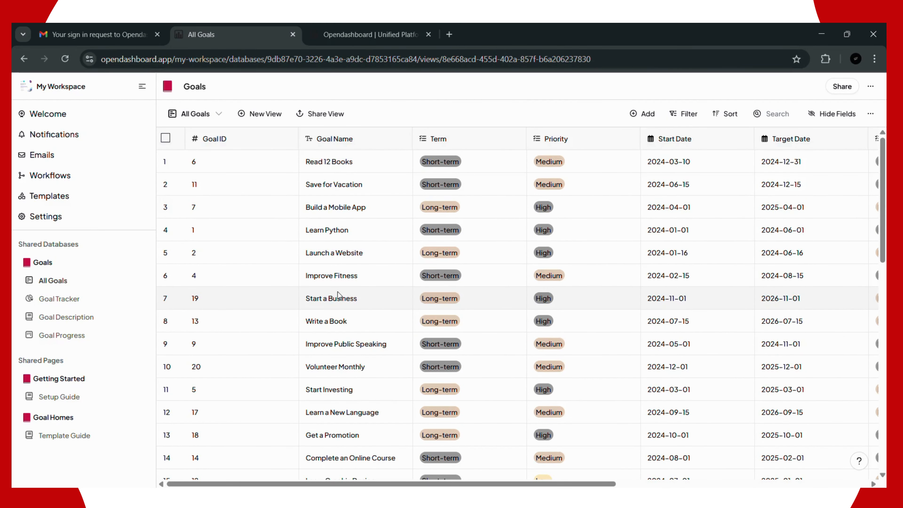
# Step: Activate messaging for the Goals database
pyautogui.click(870, 86)
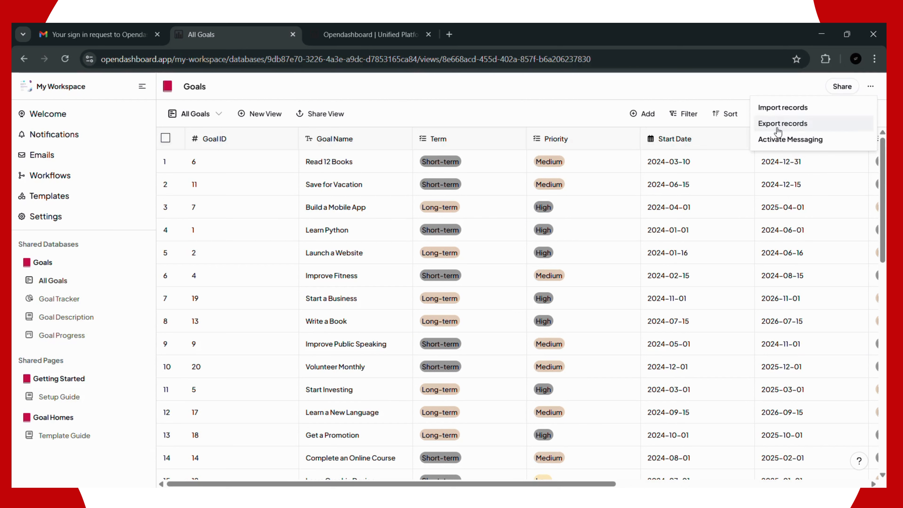
pyautogui.click(771, 142)
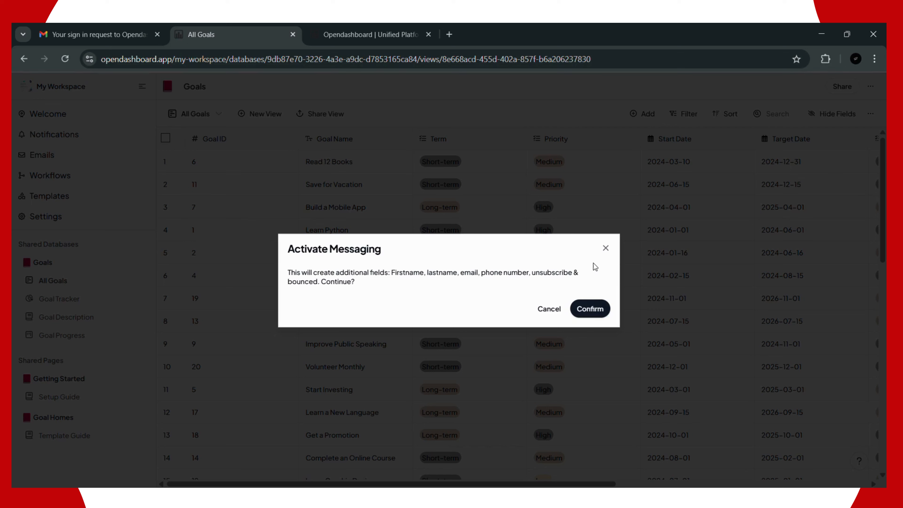
pyautogui.click(604, 312)
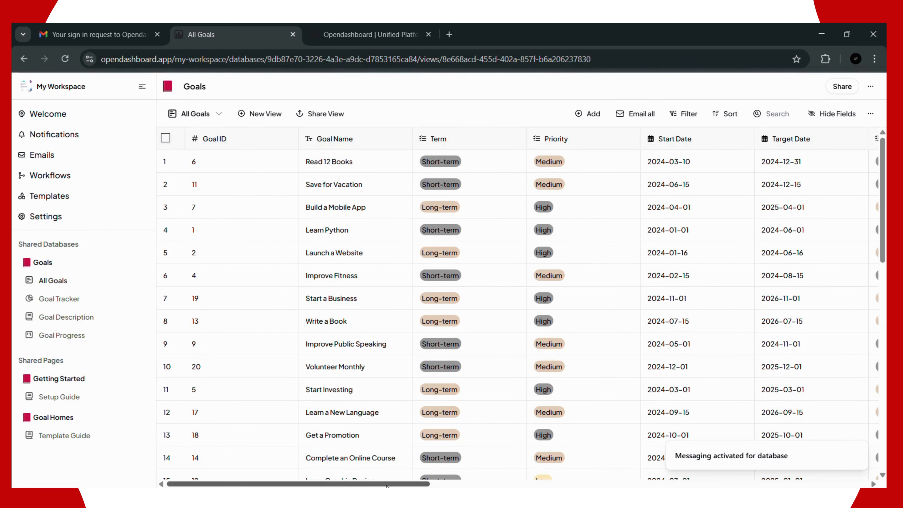
pyautogui.moveTo(380, 484); pyautogui.dragTo(715, 484)
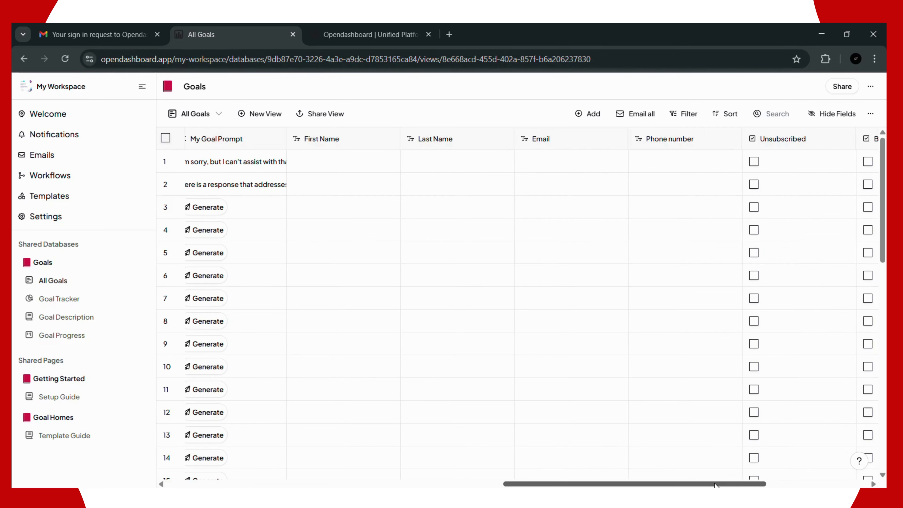
# Step: Step through row 1's First Name, Last Name, Email and Phone cells, then start Email all
pyautogui.click(346, 160)
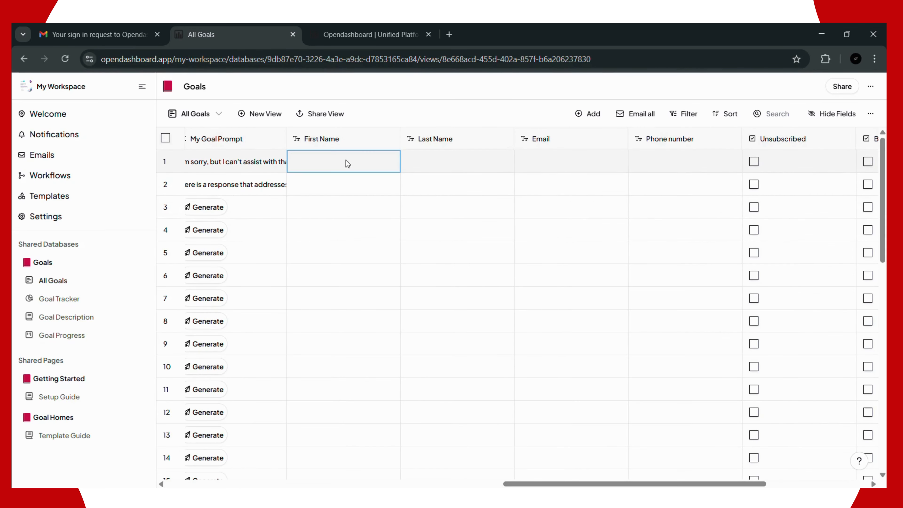
pyautogui.click(490, 165)
pyautogui.click(536, 164)
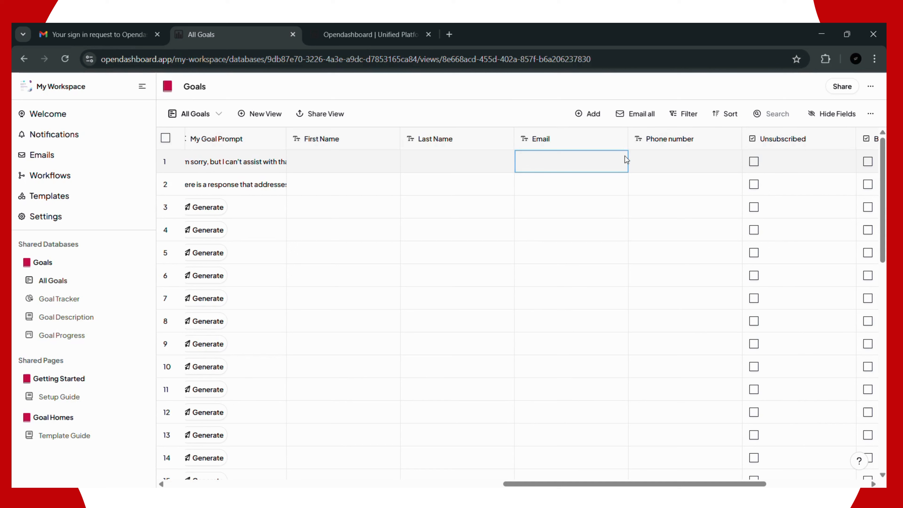
pyautogui.click(656, 161)
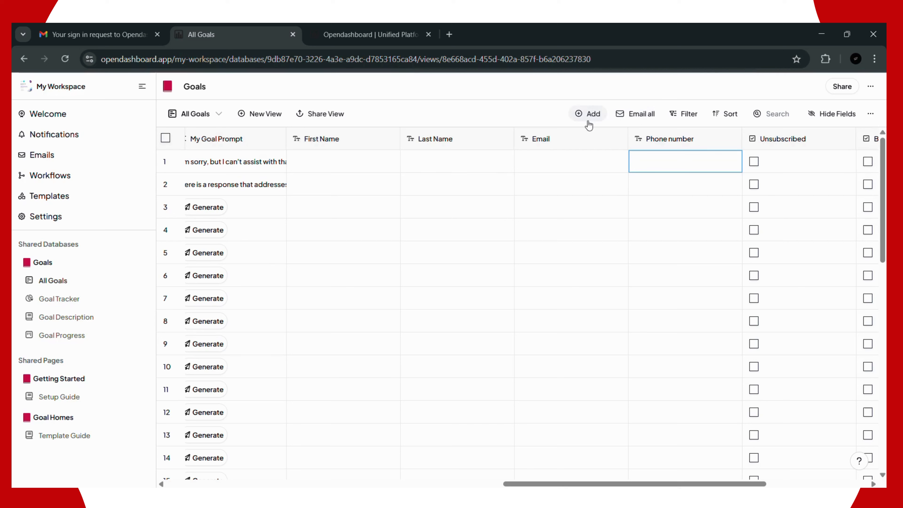
pyautogui.click(638, 119)
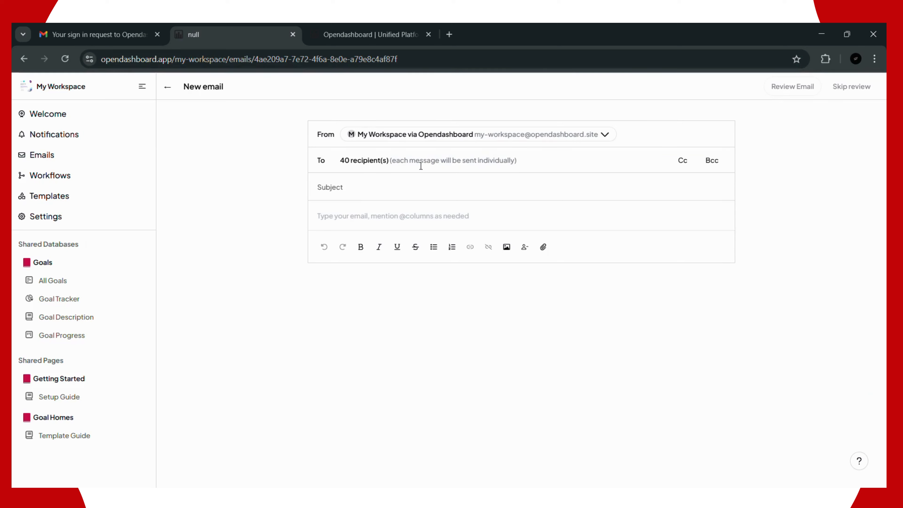
# Step: Write the email with subject 'hfdd' and body 'vvcd', adding Cc and Bcc lines
pyautogui.click(380, 194)
pyautogui.write('hfdd')
pyautogui.click(329, 207)
pyautogui.write('vvcd')
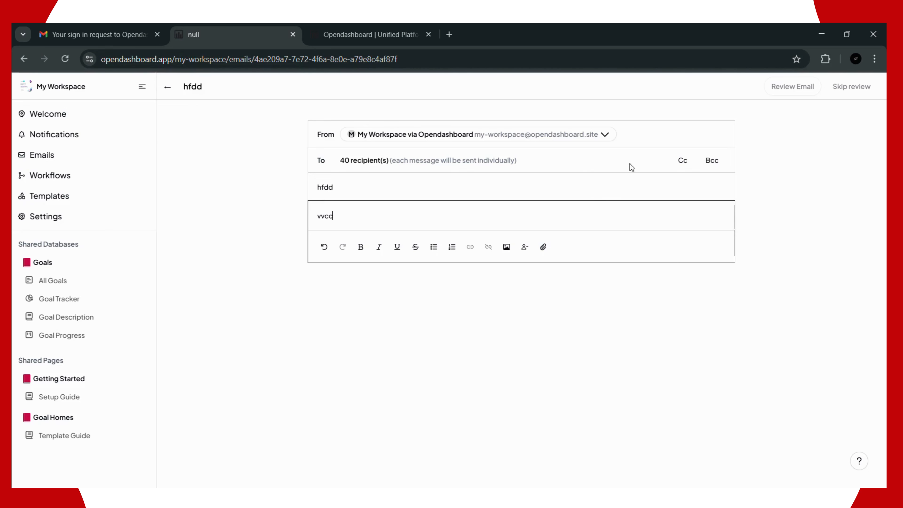
pyautogui.click(684, 161)
pyautogui.click(713, 161)
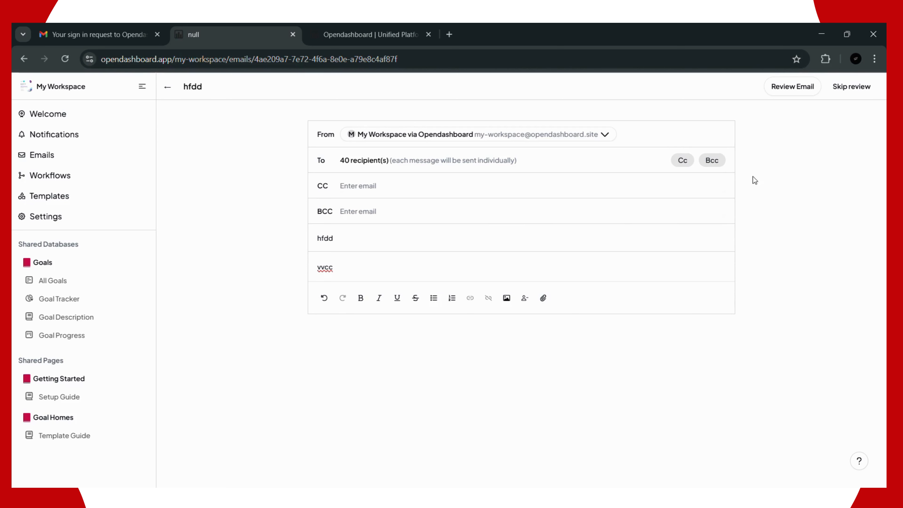
# Step: Review the email and choose Save and Close to send later
pyautogui.click(804, 88)
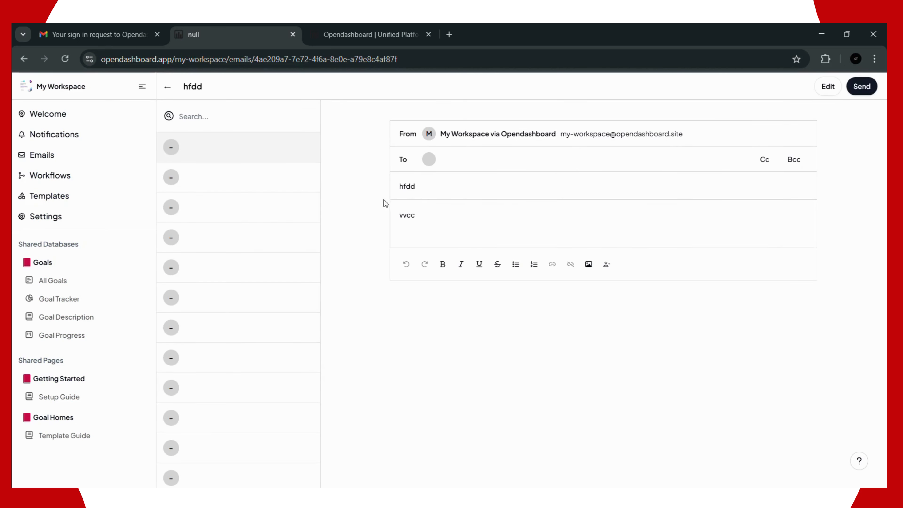
pyautogui.click(865, 86)
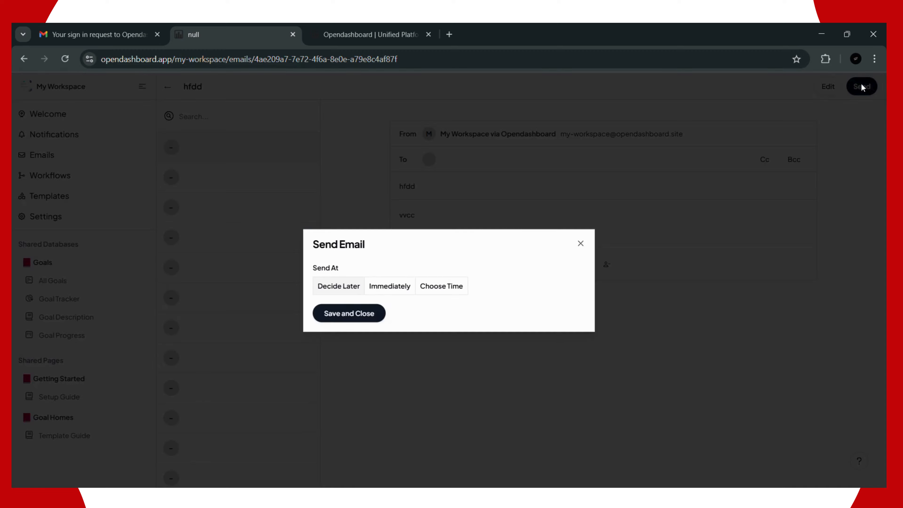
pyautogui.click(357, 319)
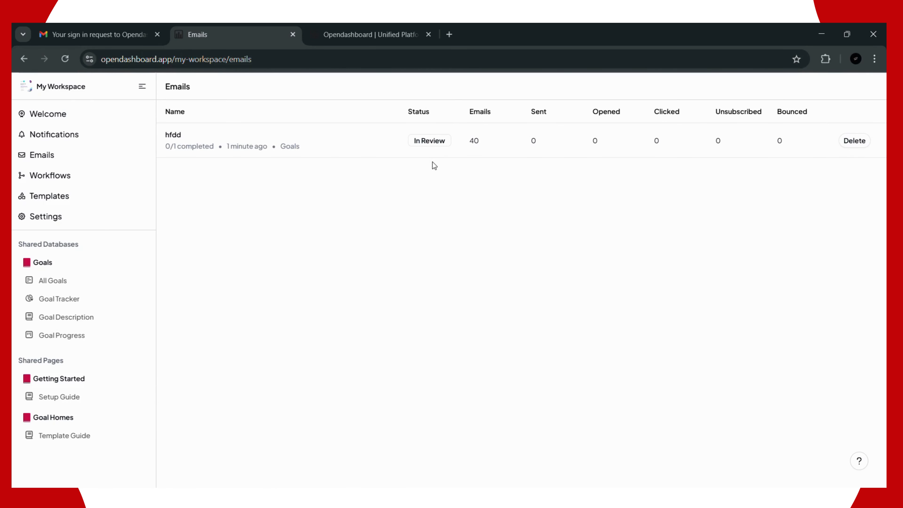
# Step: Go back to All Goals, select row 1's Email cell, and open the Goals Share panel
pyautogui.click(65, 281)
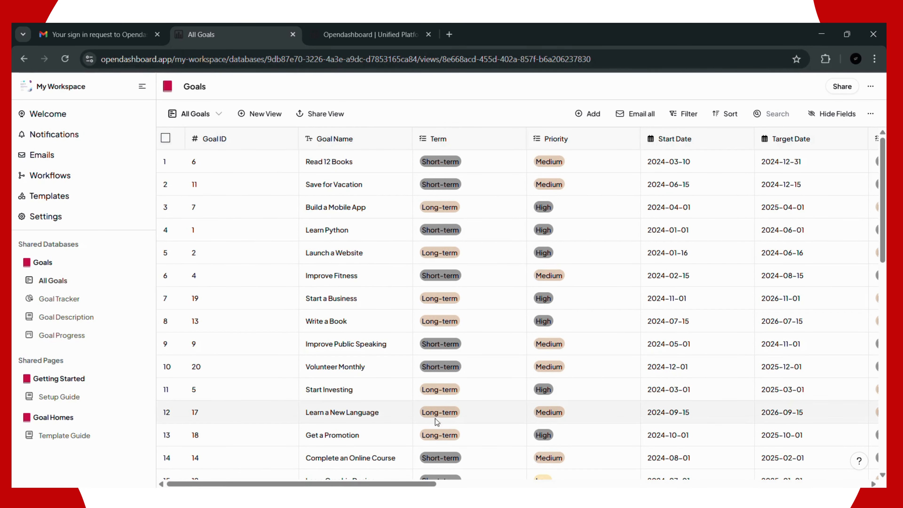
pyautogui.moveTo(380, 483); pyautogui.dragTo(677, 425)
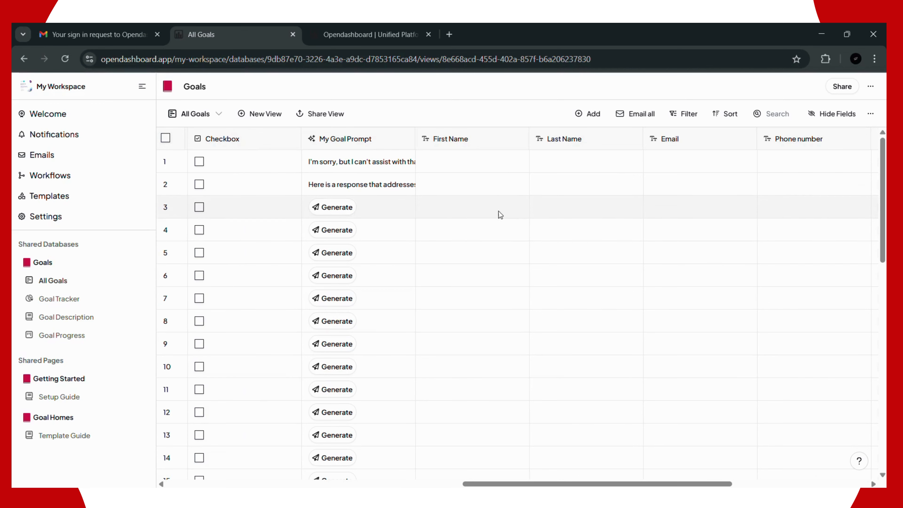
pyautogui.click(688, 164)
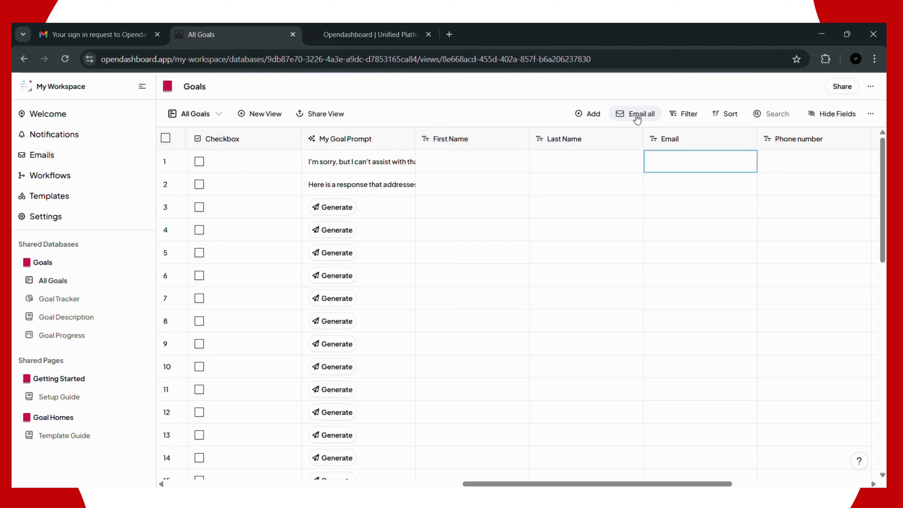
pyautogui.click(870, 86)
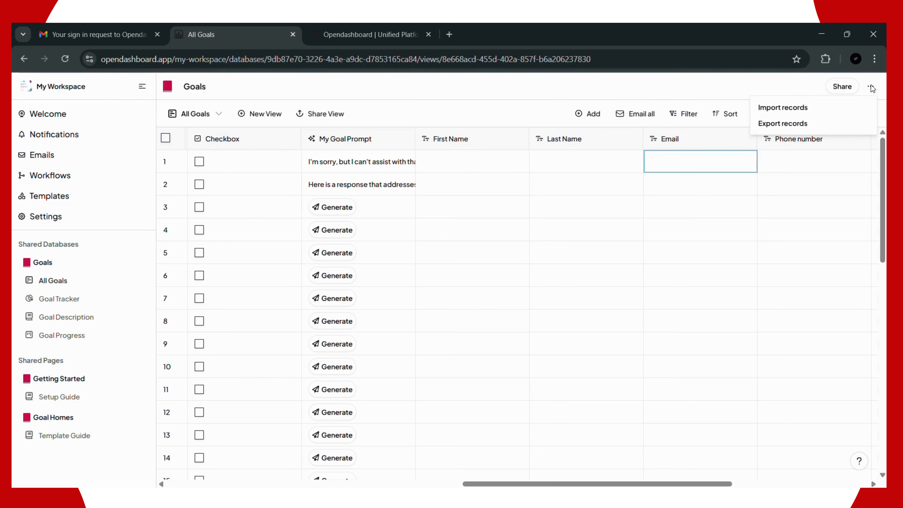
pyautogui.click(849, 89)
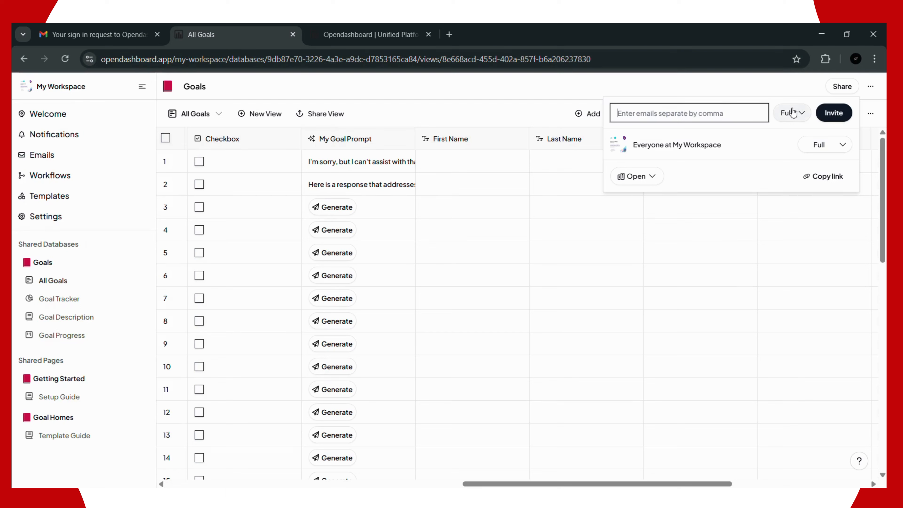
# Step: Check the Full permission and Open access choices, keeping both unchanged
pyautogui.click(791, 116)
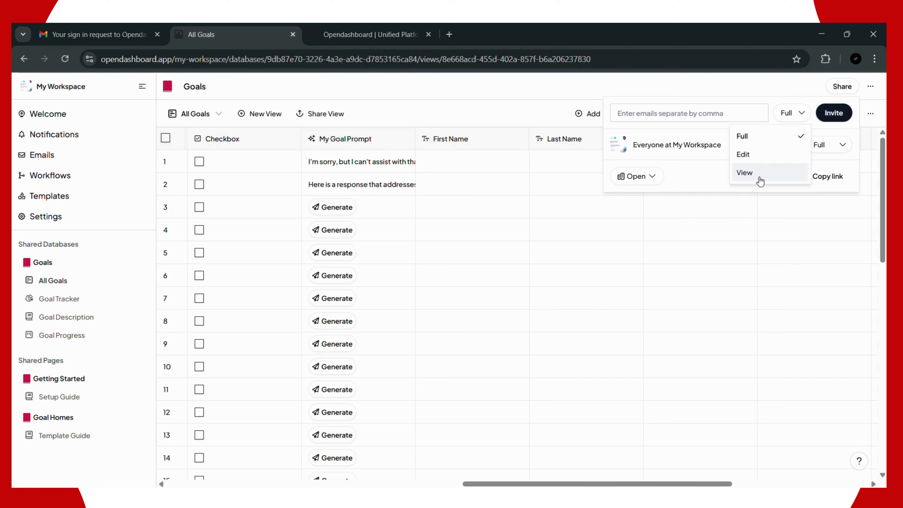
pyautogui.click(706, 115)
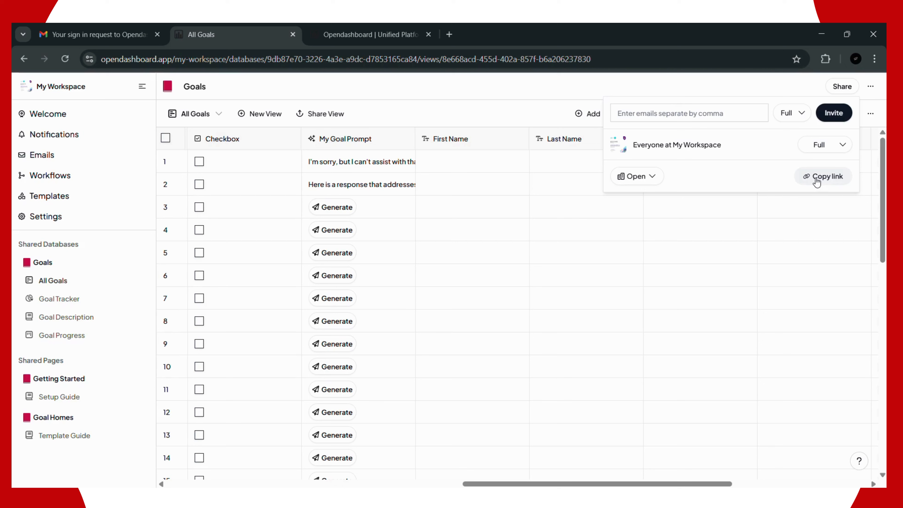
pyautogui.click(647, 176)
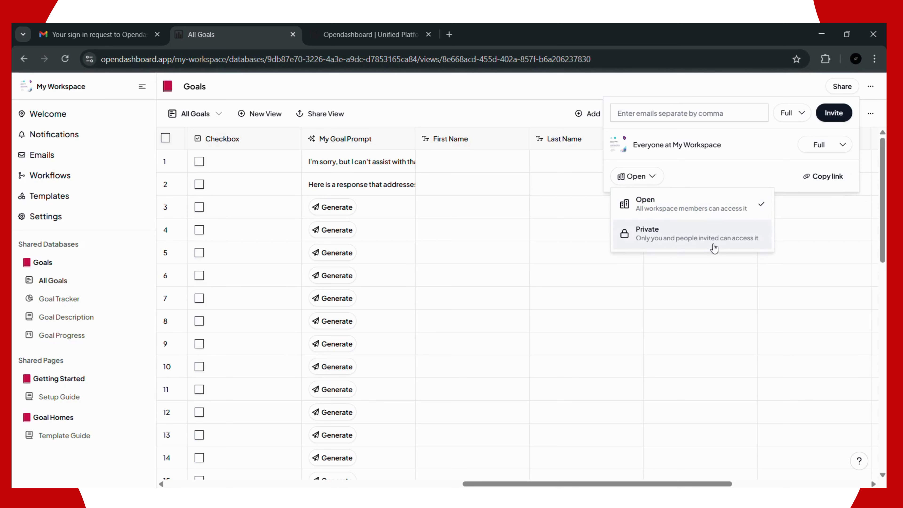
pyautogui.click(826, 181)
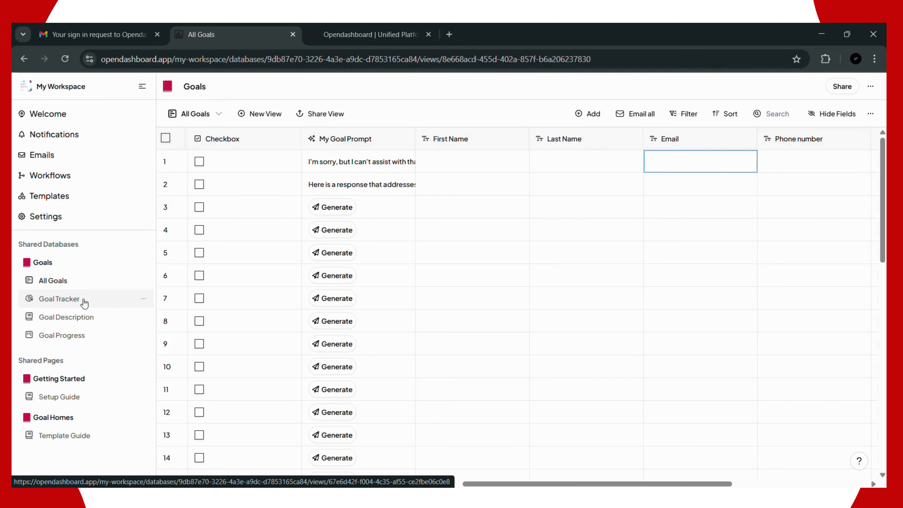
# Step: Review the Goal Tracker dashboard's counts, pie and line charts, then start a new view
pyautogui.click(84, 301)
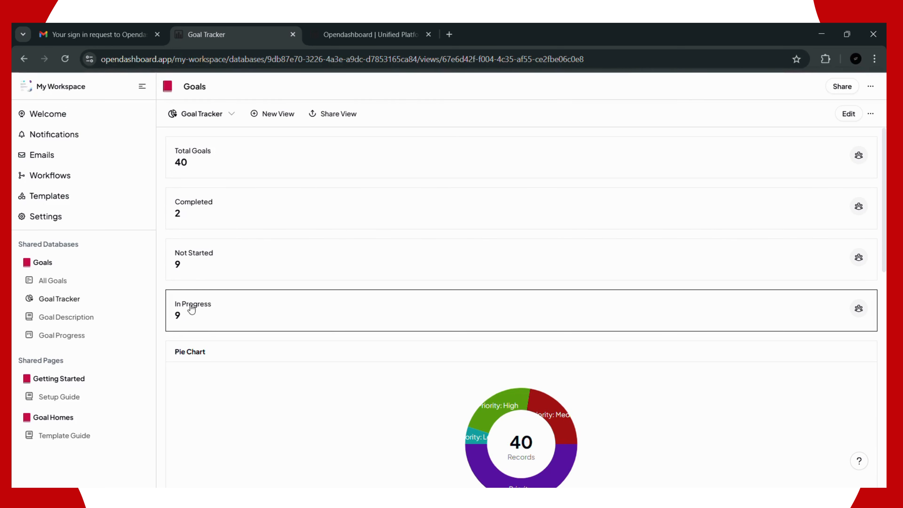
pyautogui.scroll(-5, 251, 356)
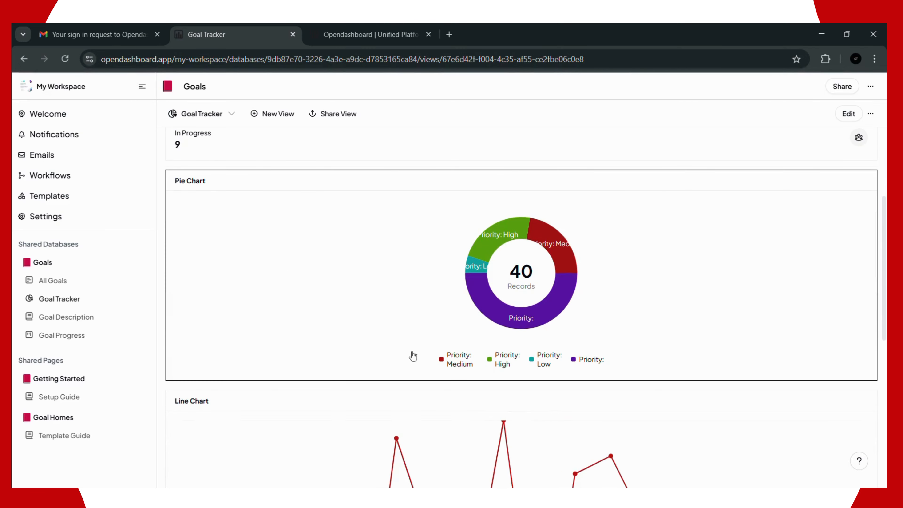
pyautogui.scroll(-5, 533, 295)
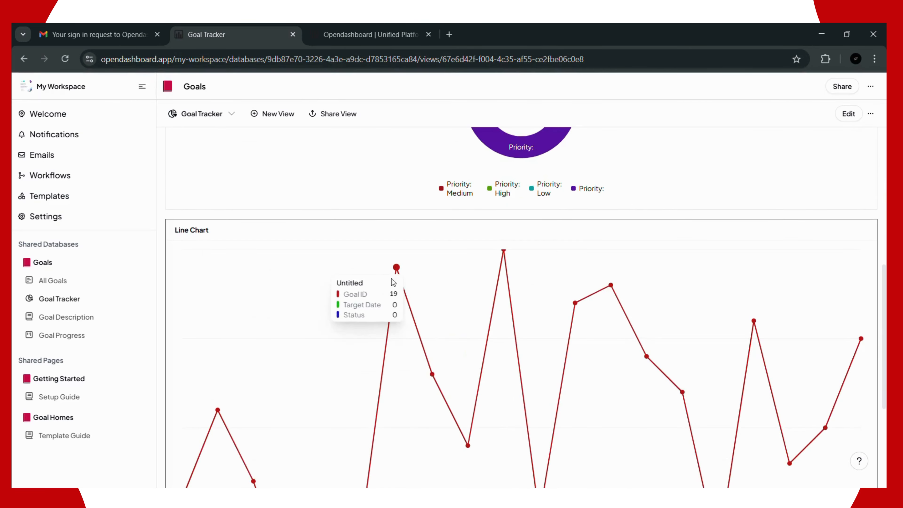
pyautogui.scroll(-5, 439, 250)
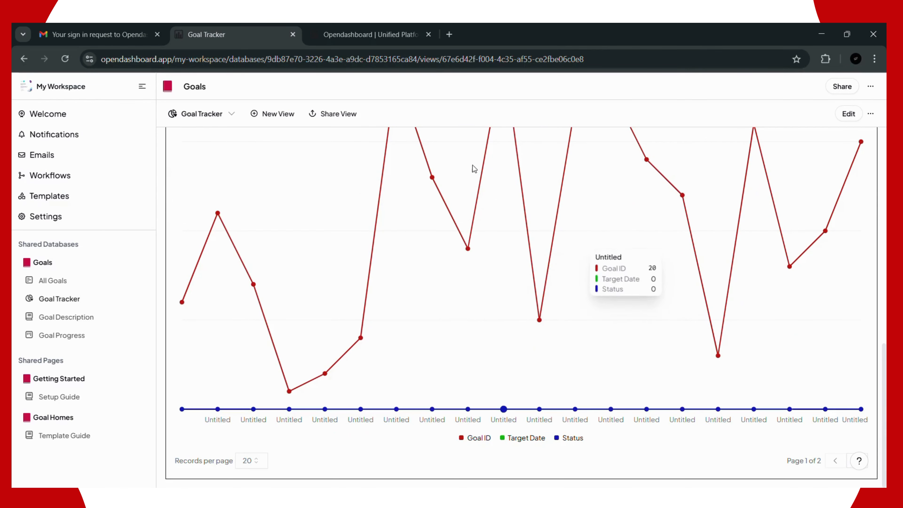
pyautogui.scroll(6, 355, 142)
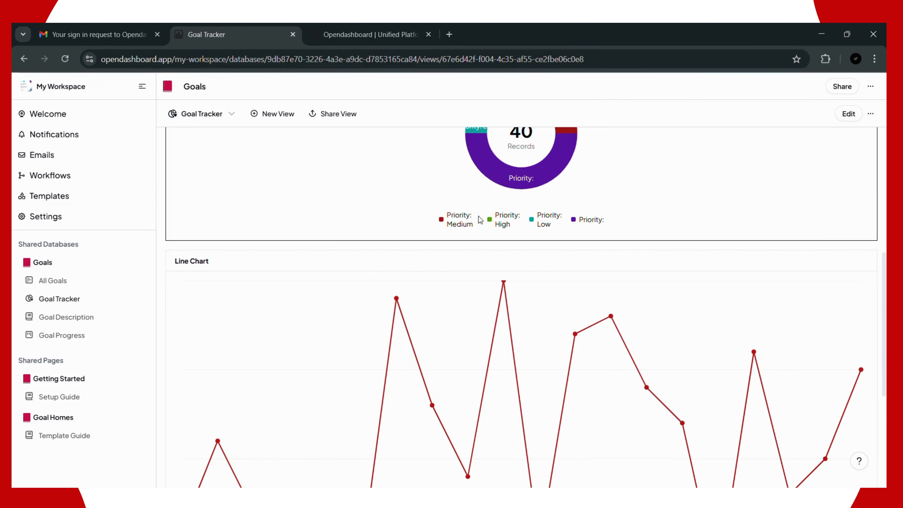
pyautogui.scroll(6, 479, 216)
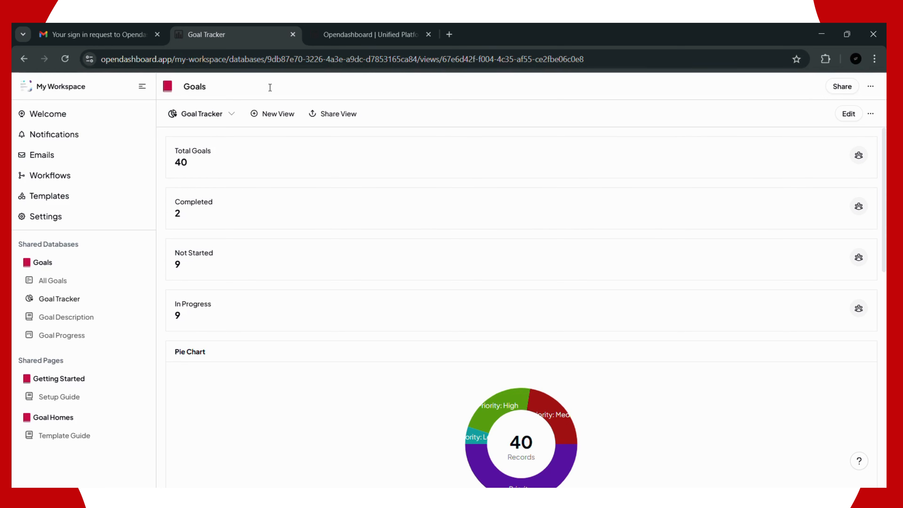
pyautogui.click(275, 114)
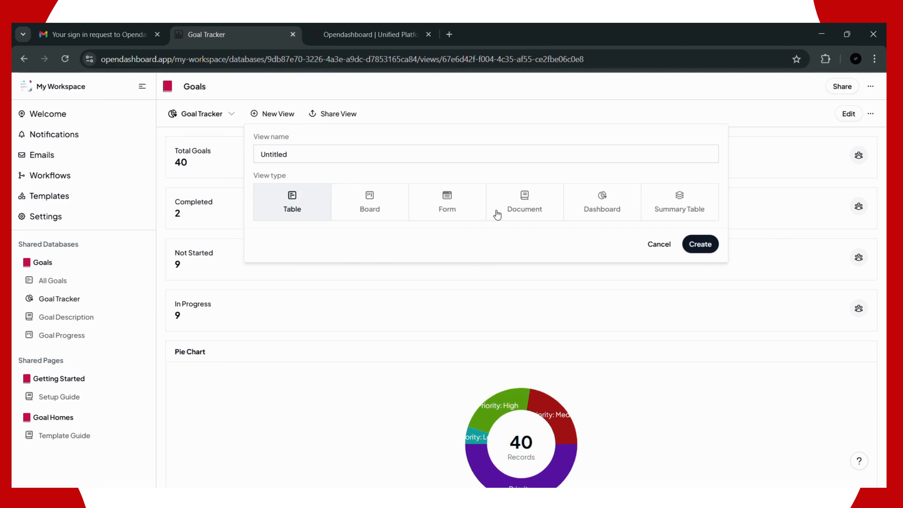
# Step: Add a new Document view to Goals and open the Untitled view
pyautogui.click(523, 209)
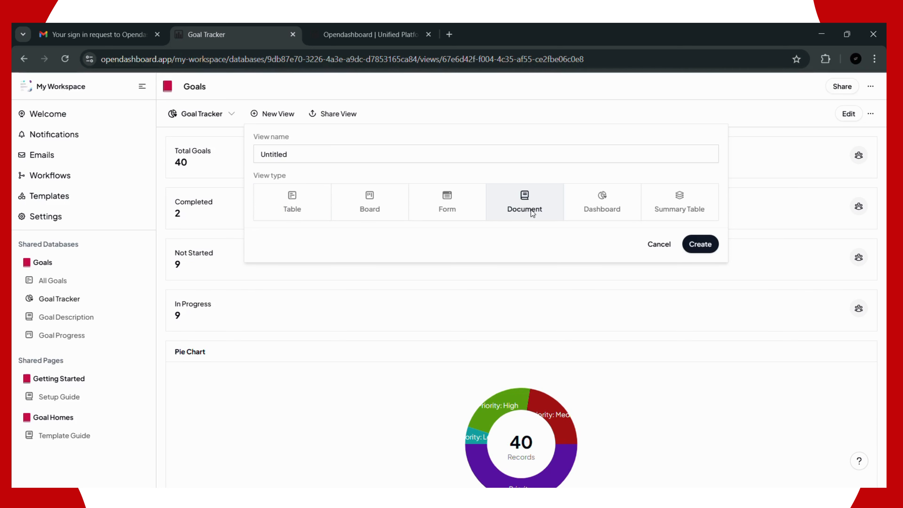
pyautogui.click(691, 246)
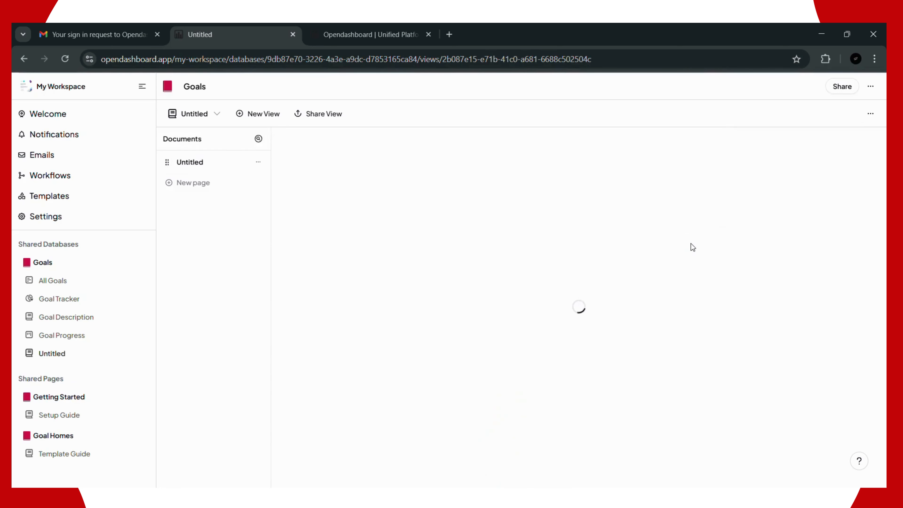
pyautogui.click(53, 359)
# Step: Title the Untitled page 'hvtvgvv', then switch to the Goal Description view
pyautogui.click(143, 354)
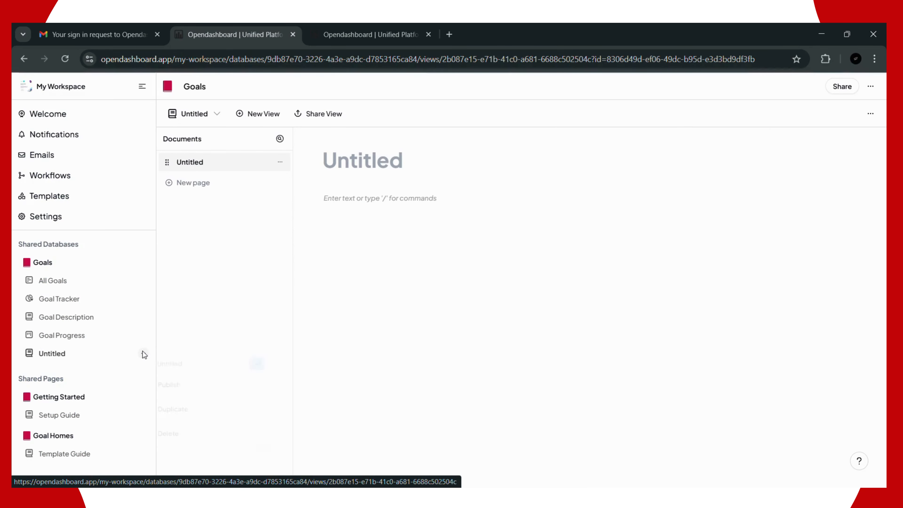
pyautogui.click(364, 159)
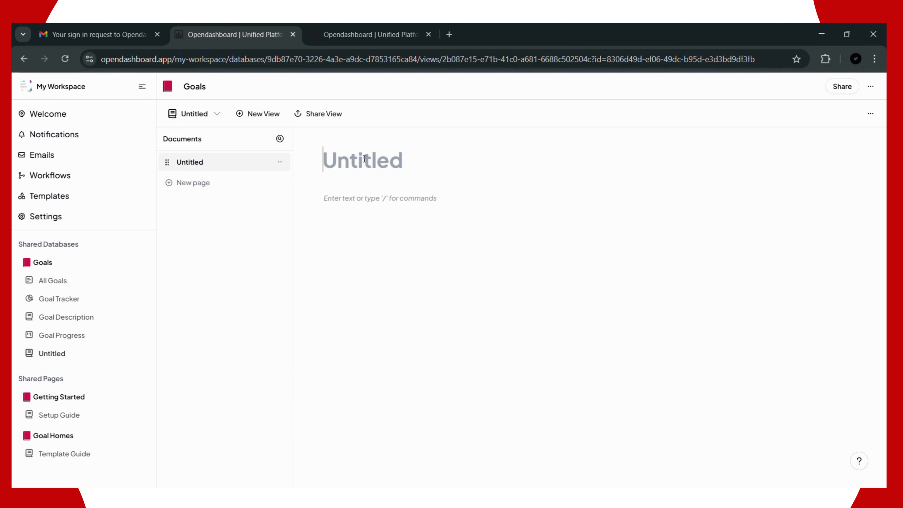
pyautogui.write('hvtv')
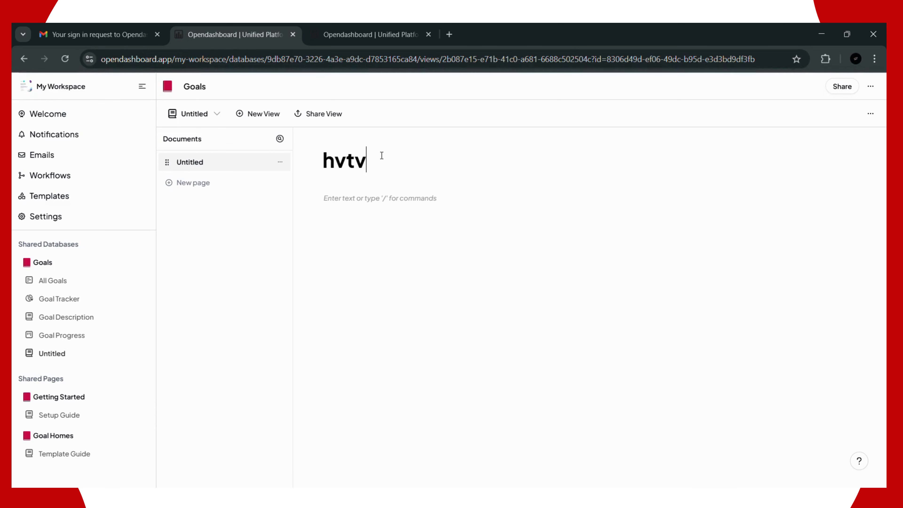
pyautogui.write('gvv')
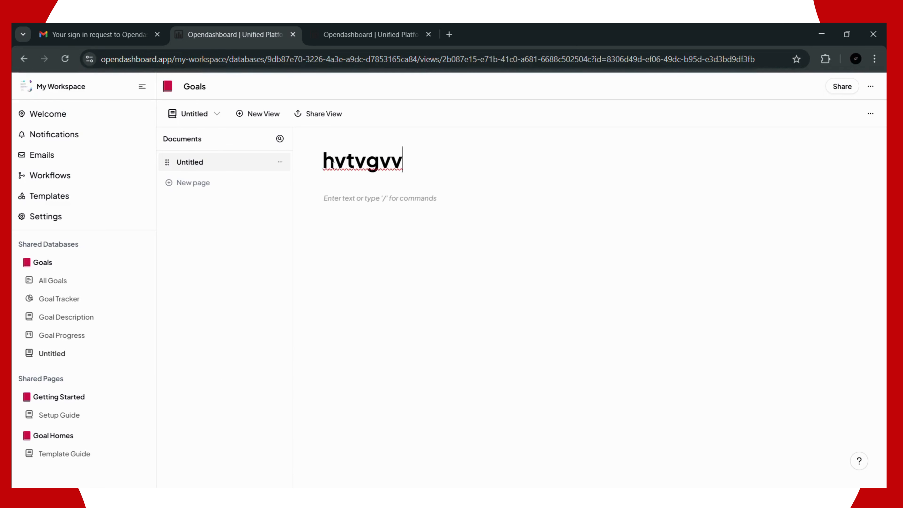
pyautogui.click(67, 322)
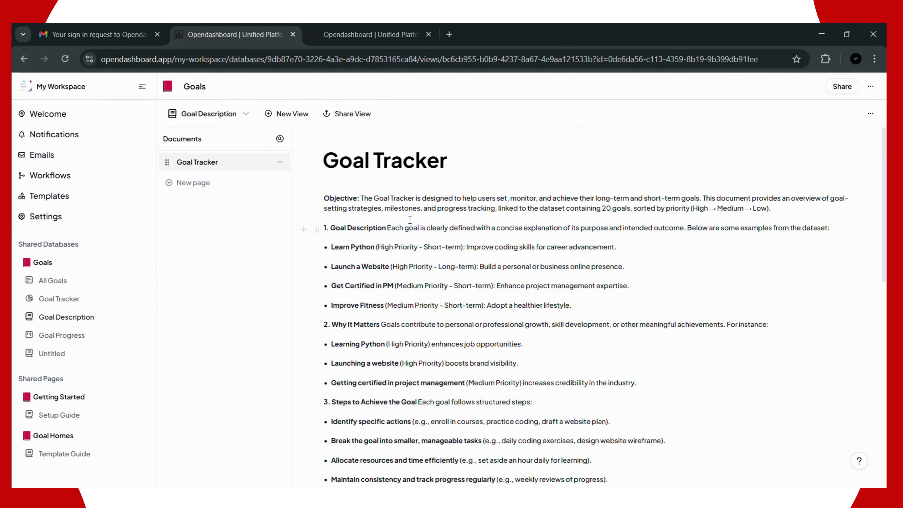
# Step: Scroll through the Goal Tracker document, then open the Goal Progress board grouped by status
pyautogui.scroll(-10, 418, 249)
pyautogui.scroll(-4, 418, 249)
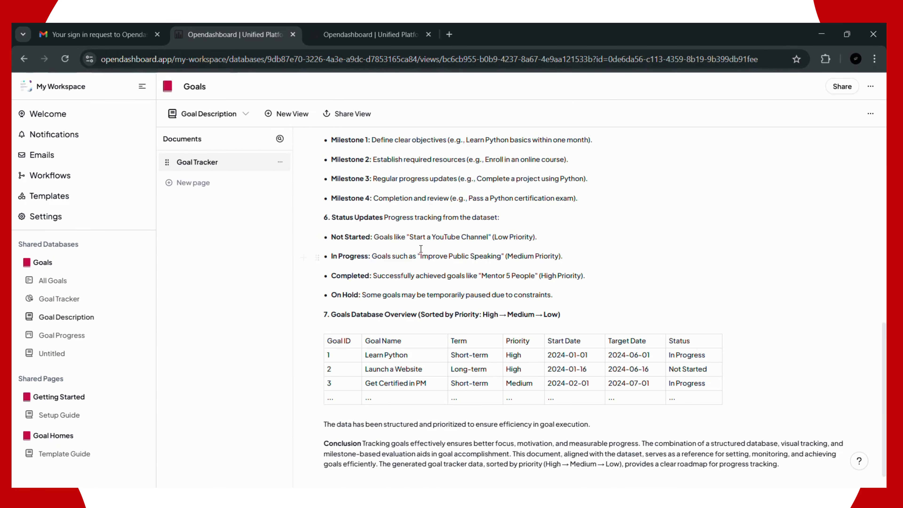
pyautogui.click(67, 340)
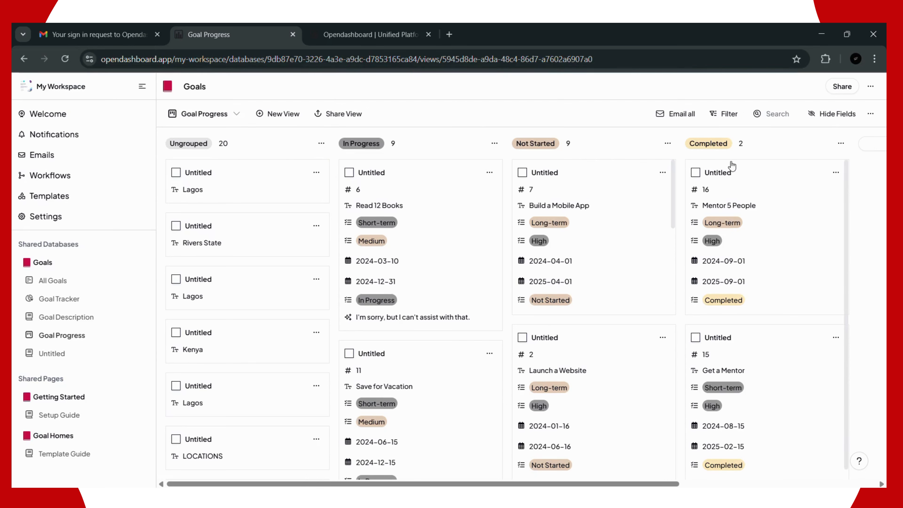
pyautogui.scroll(-1, 741, 199)
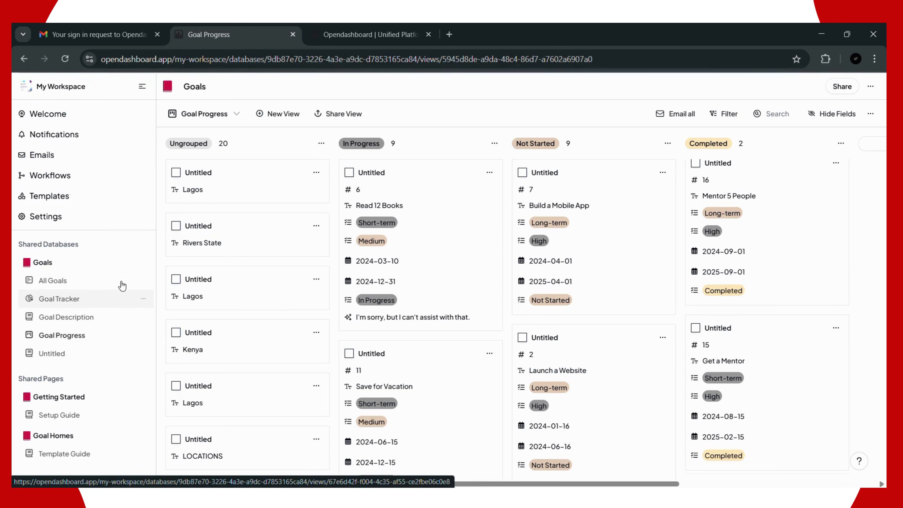
# Step: Open account settings, check the Profile email and last name fields, then go to Notifications
pyautogui.click(65, 219)
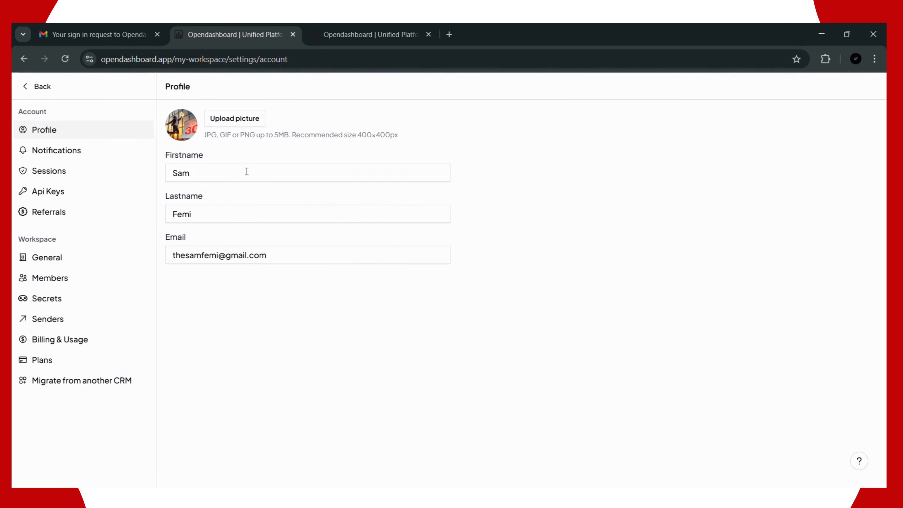
pyautogui.click(256, 257)
pyautogui.click(253, 214)
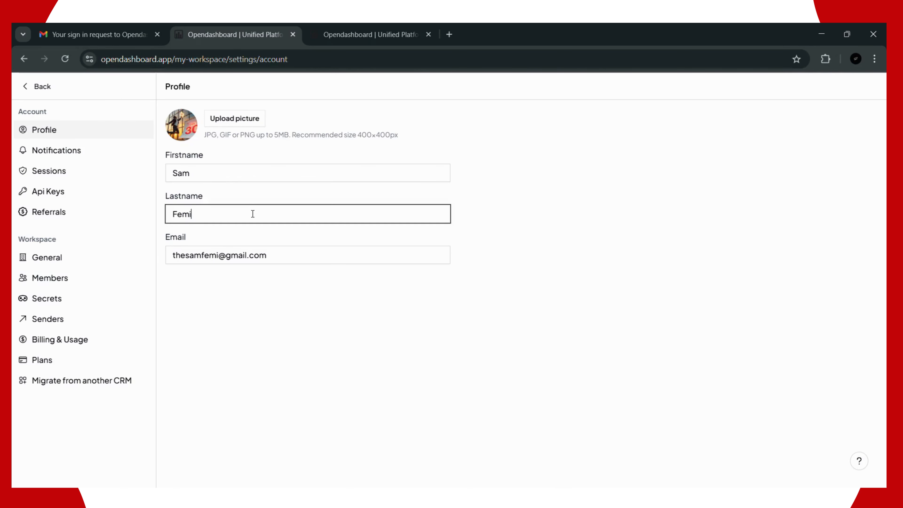
pyautogui.click(64, 146)
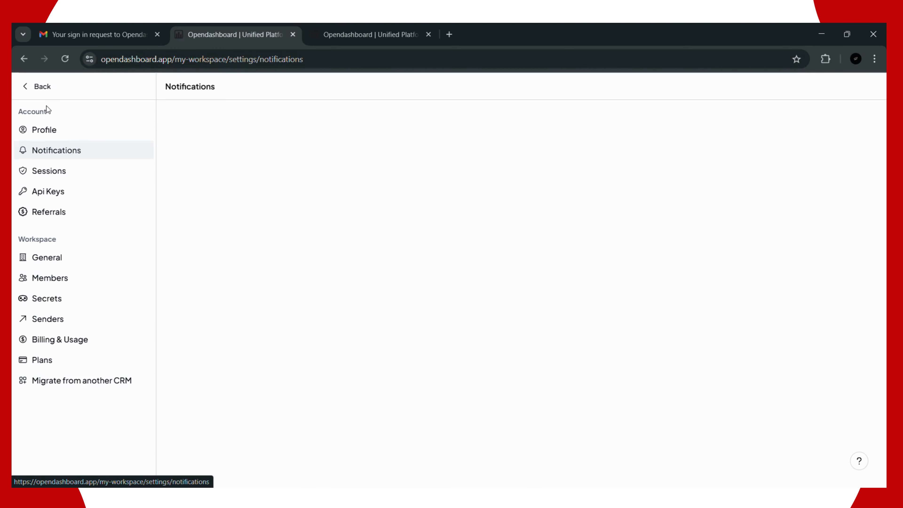
# Step: Leave settings and start a new reminder from the notifications Reminders list
pyautogui.click(39, 91)
pyautogui.click(76, 137)
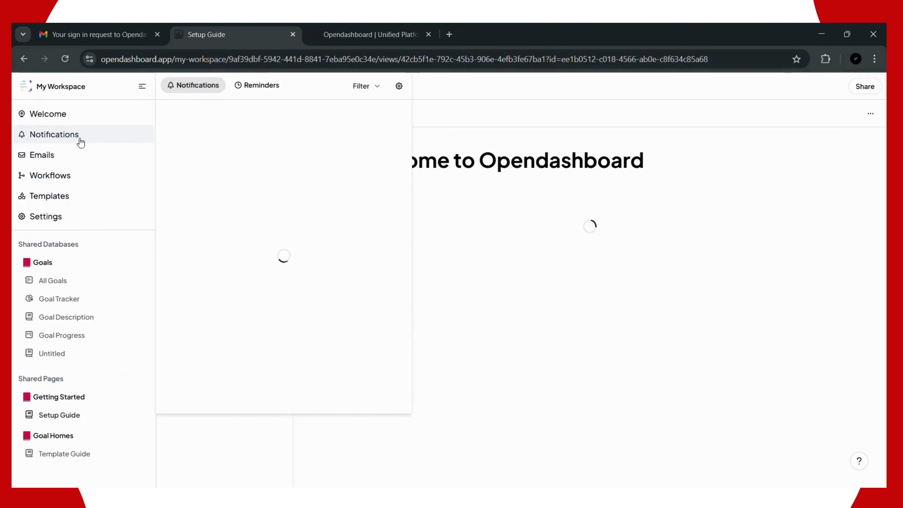
pyautogui.click(269, 89)
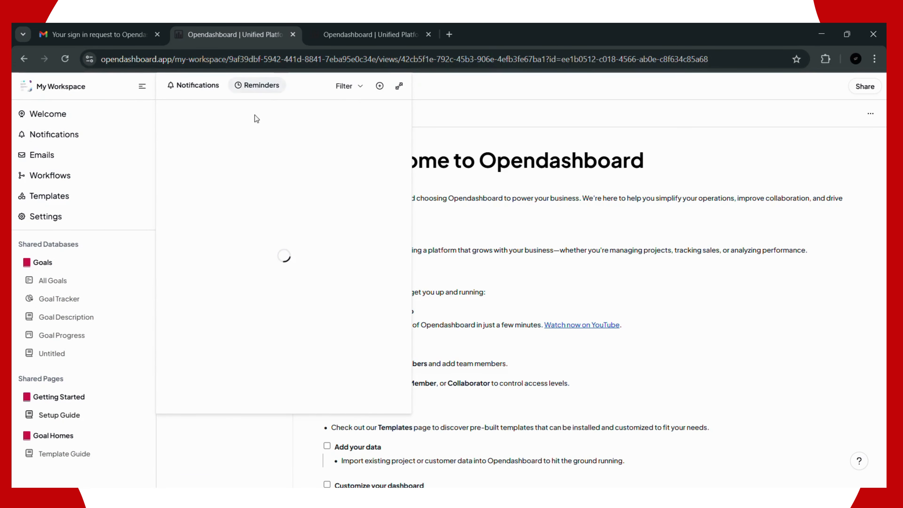
pyautogui.click(293, 284)
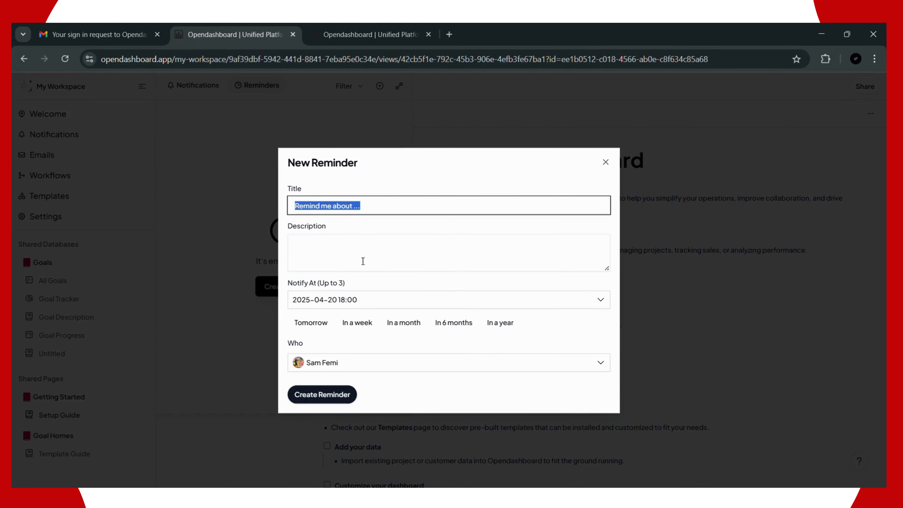
# Step: Create a 'lunch break' reminder for 19 April at 18:30
pyautogui.click(363, 261)
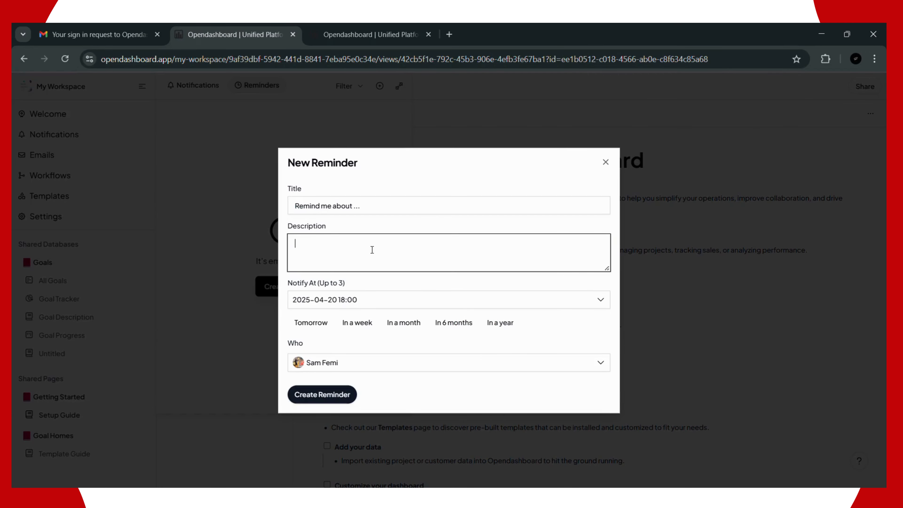
pyautogui.click(358, 307)
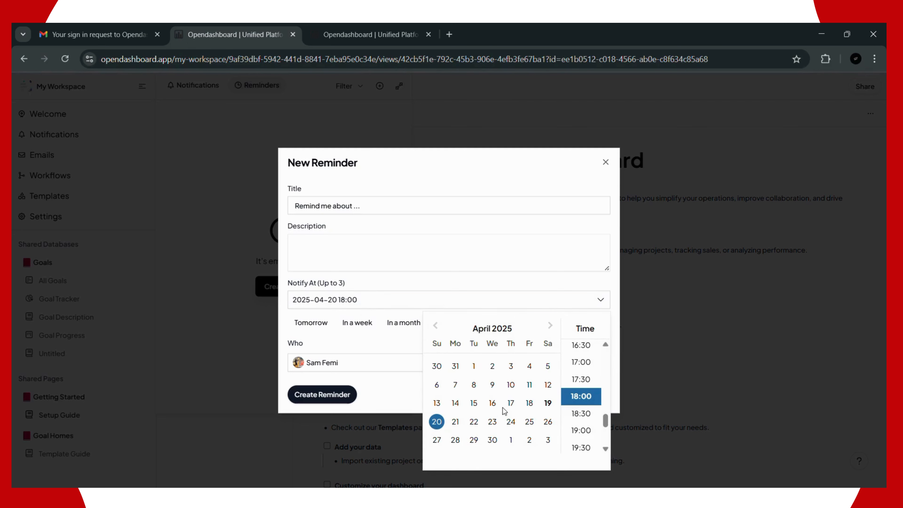
pyautogui.click(549, 404)
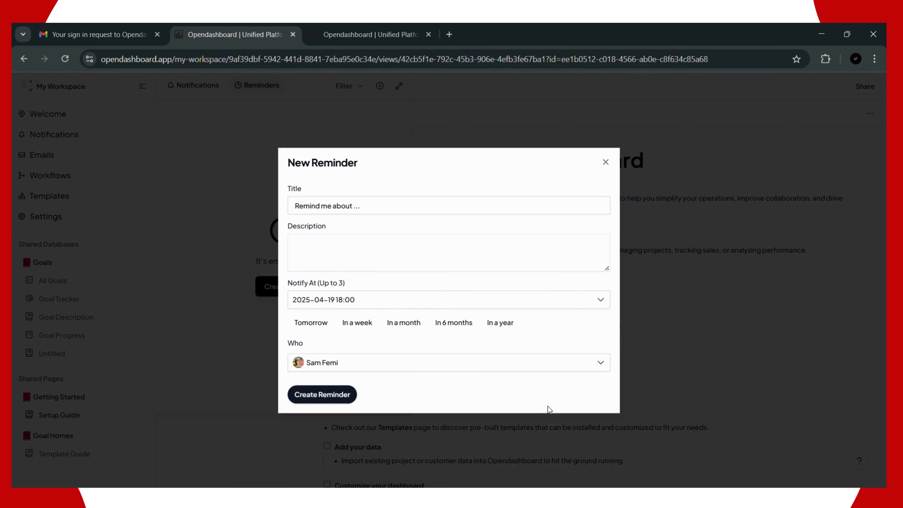
pyautogui.click(485, 300)
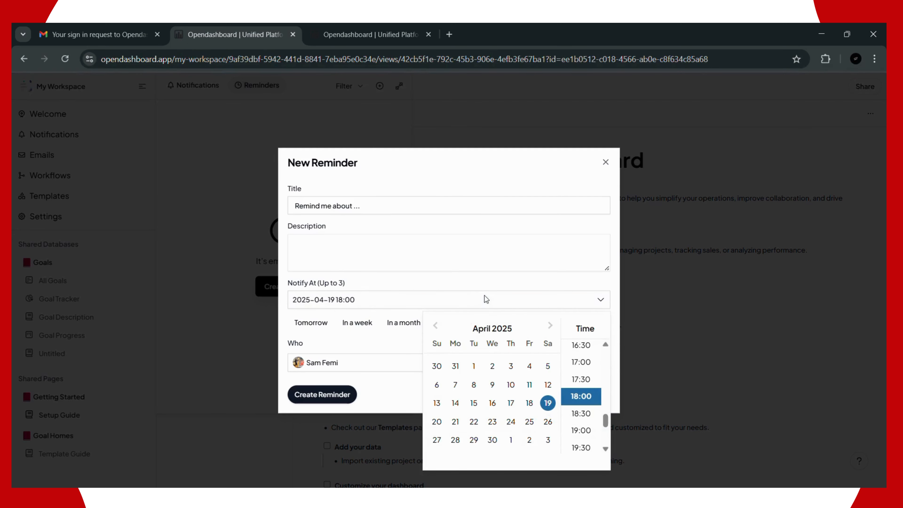
pyautogui.click(578, 411)
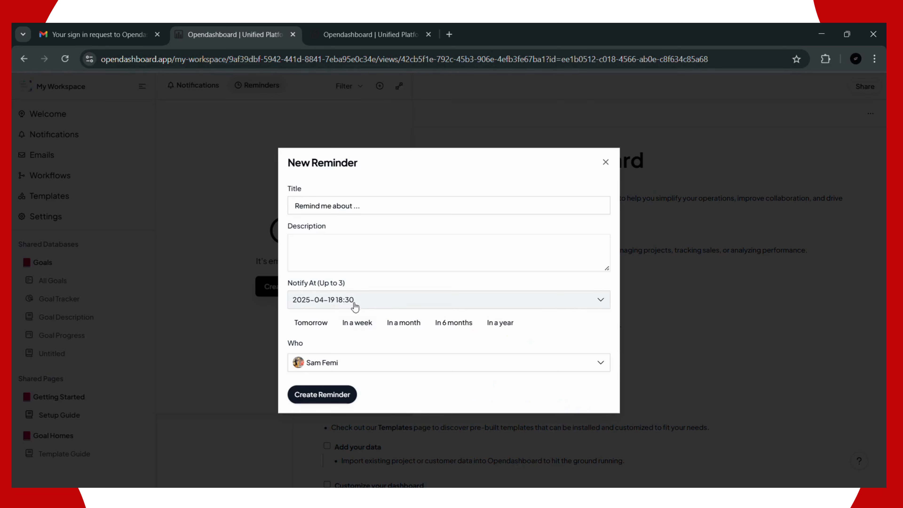
pyautogui.click(348, 261)
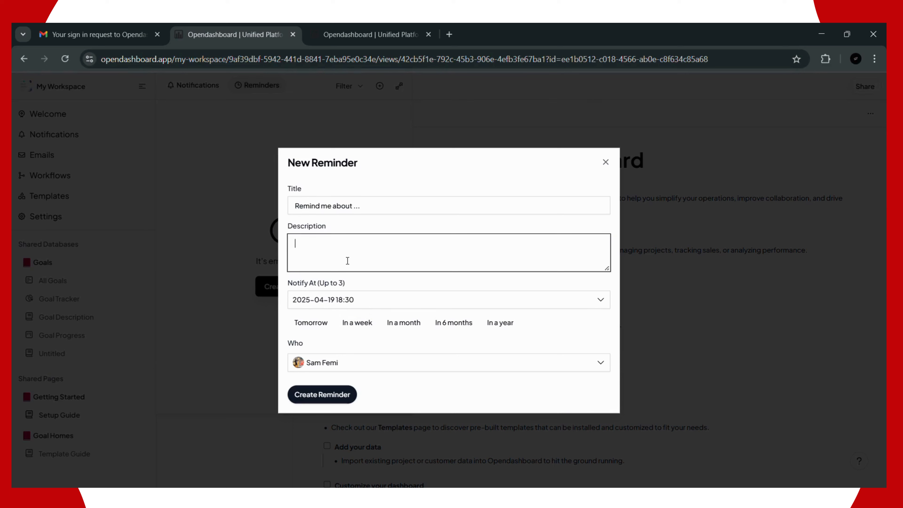
pyautogui.write('lunch break')
pyautogui.click(333, 399)
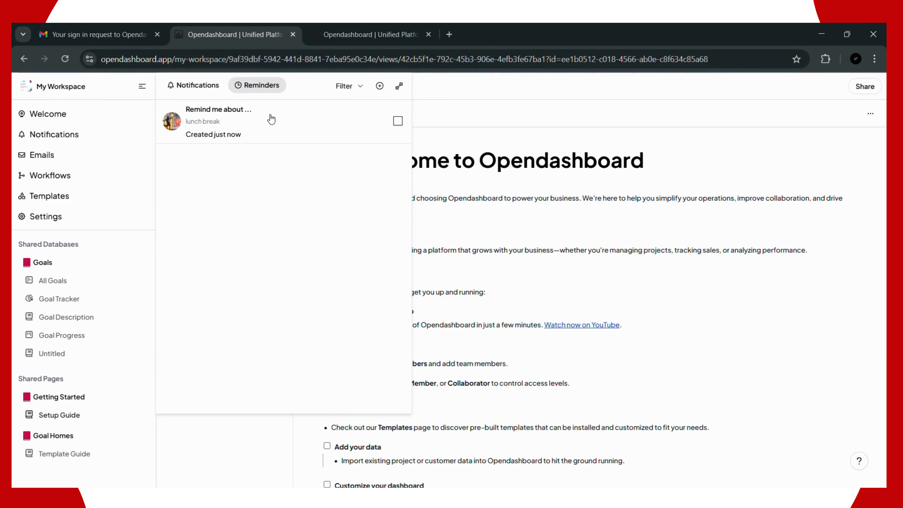
# Step: Change the lunch break reminder time to 18:00, save it, and close the notifications panel
pyautogui.click(222, 130)
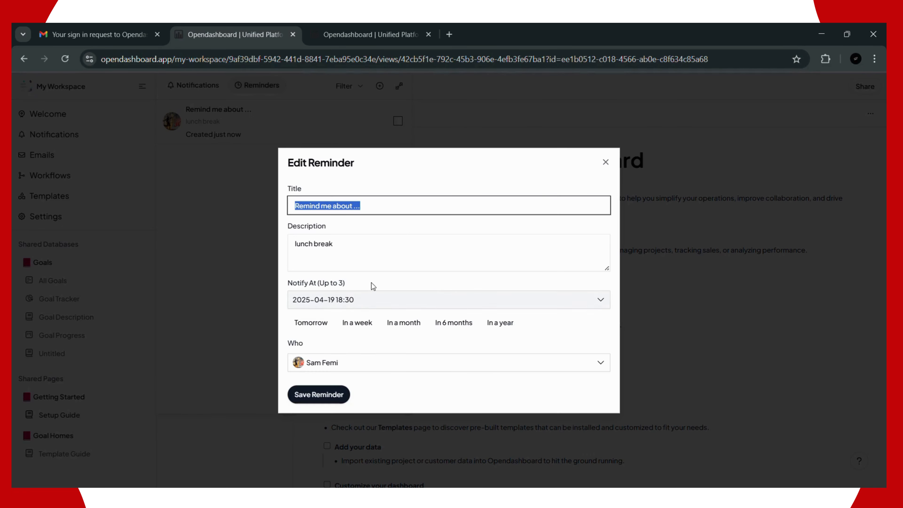
pyautogui.click(364, 302)
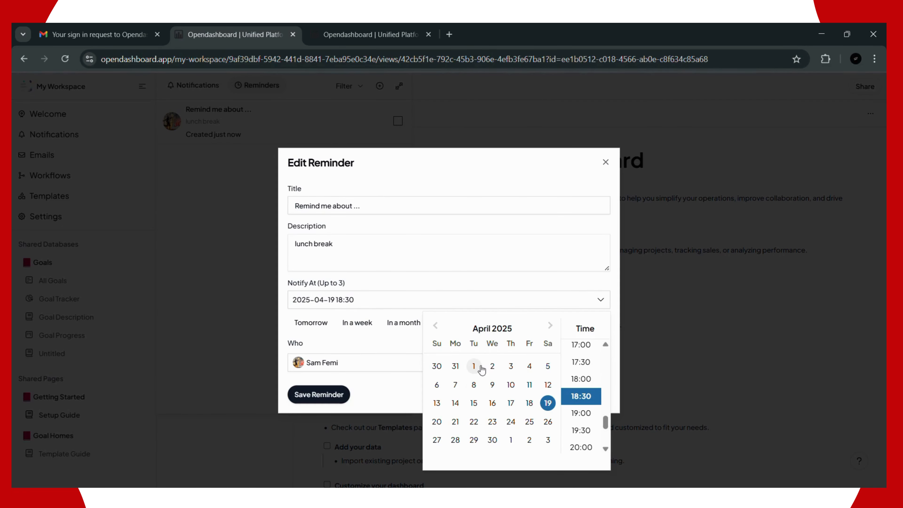
pyautogui.scroll(-3, 586, 384)
pyautogui.scroll(3, 587, 391)
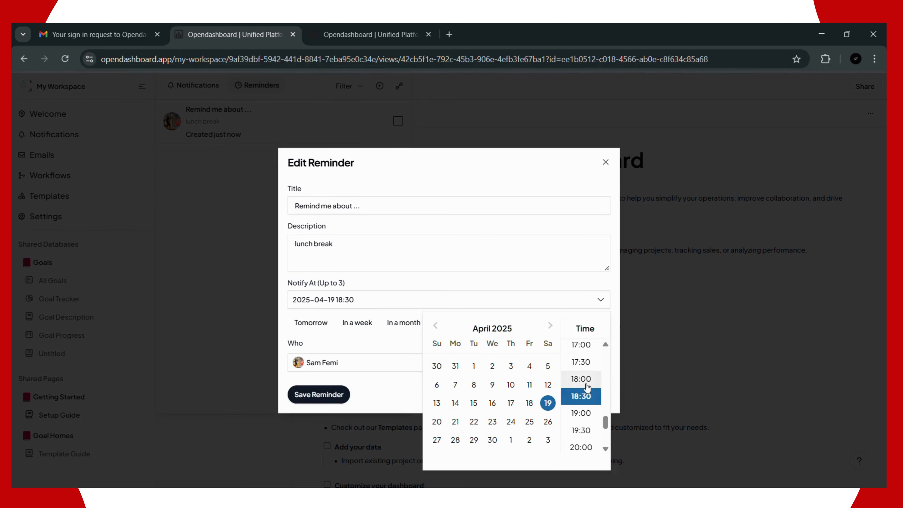
pyautogui.click(586, 381)
pyautogui.click(314, 393)
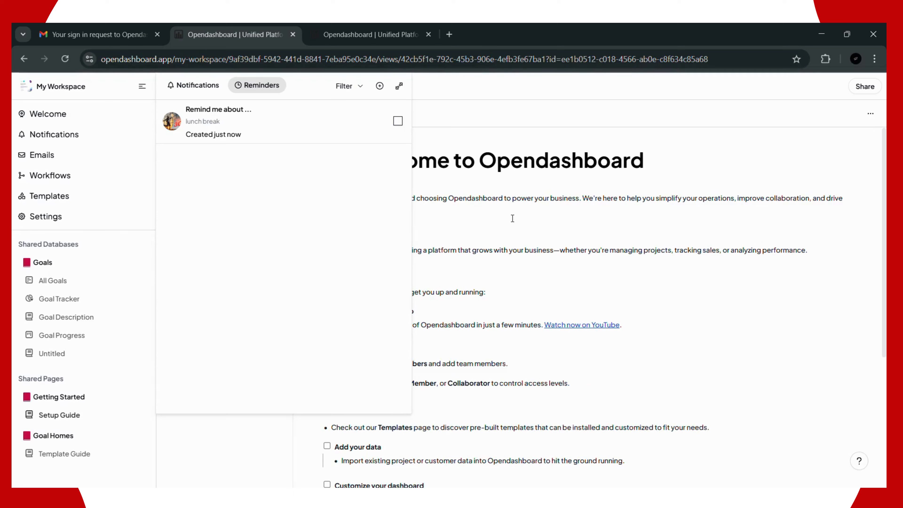
pyautogui.click(189, 94)
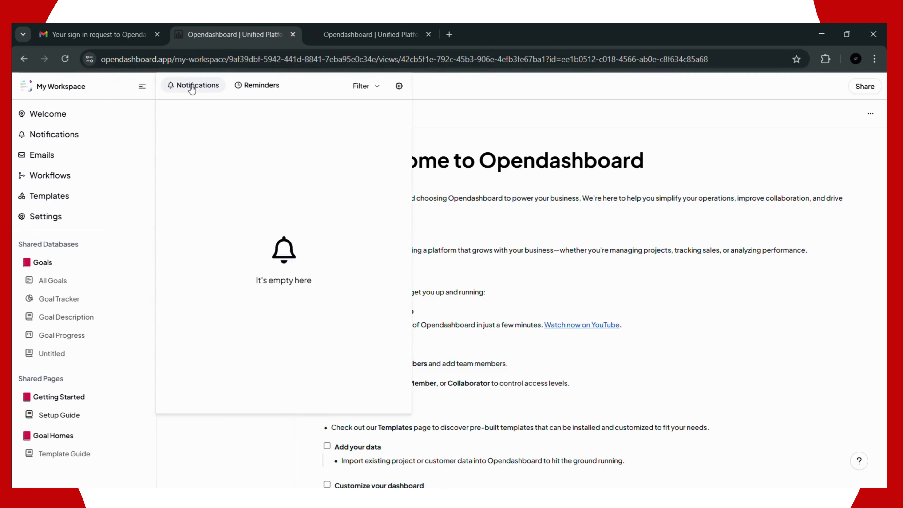
pyautogui.click(702, 294)
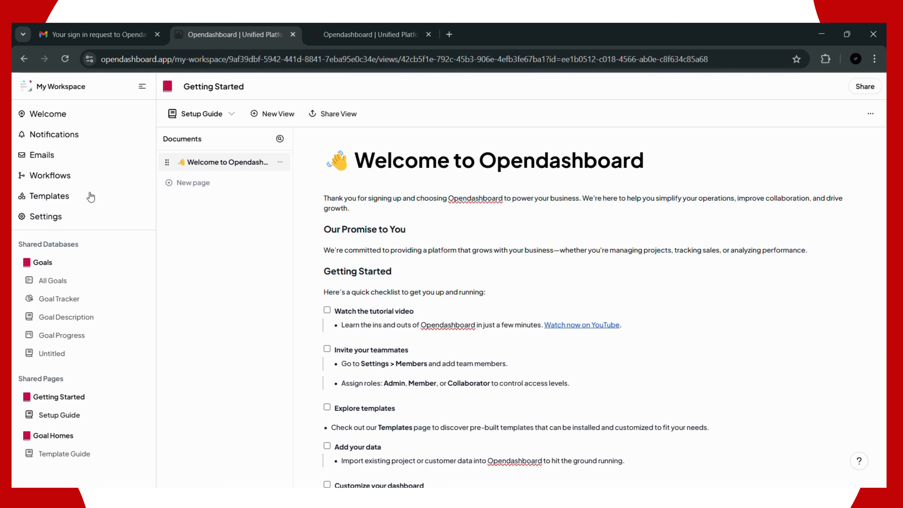
# Step: Open account settings and look over the Notifications and Sessions pages
pyautogui.click(79, 223)
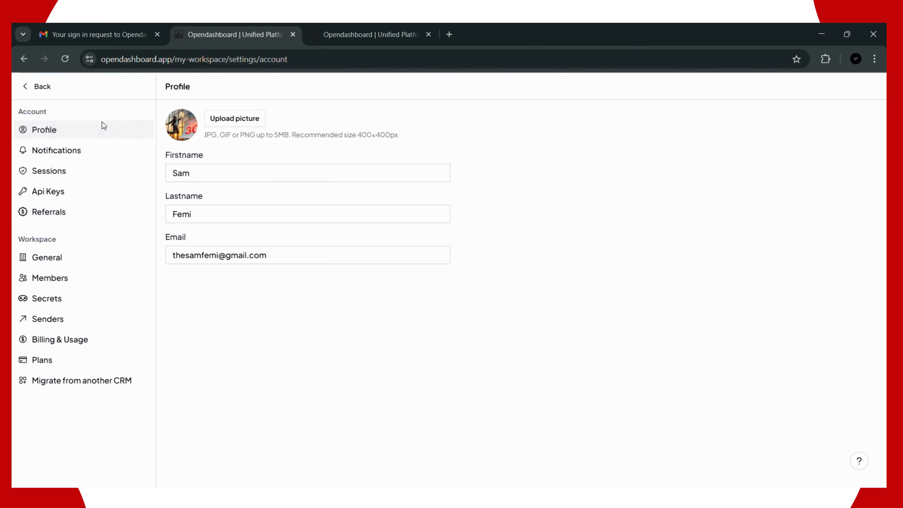
pyautogui.click(103, 160)
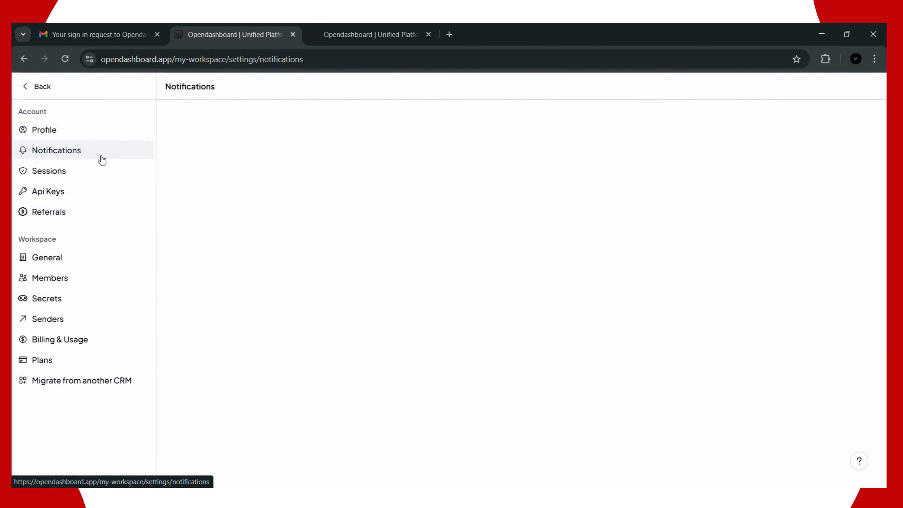
pyautogui.click(74, 173)
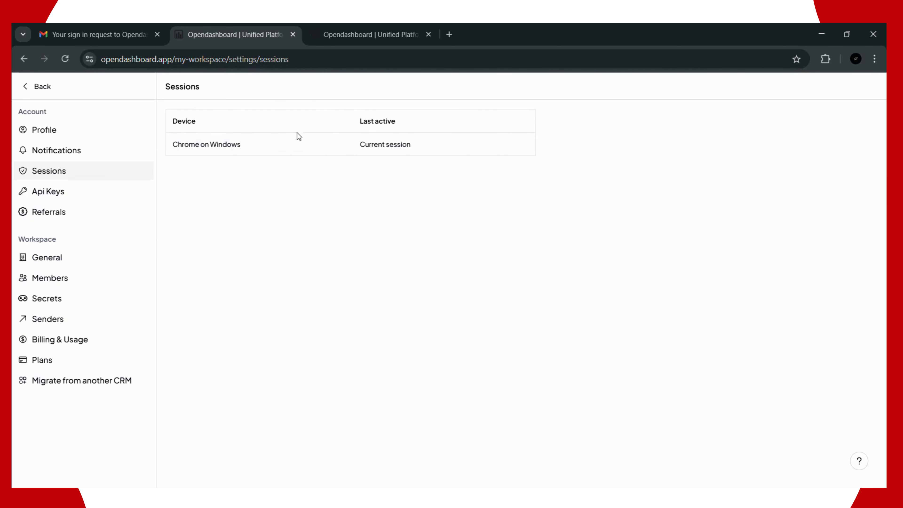
# Step: Check the API Keys page, then apply to join the referral program waitlist
pyautogui.click(105, 202)
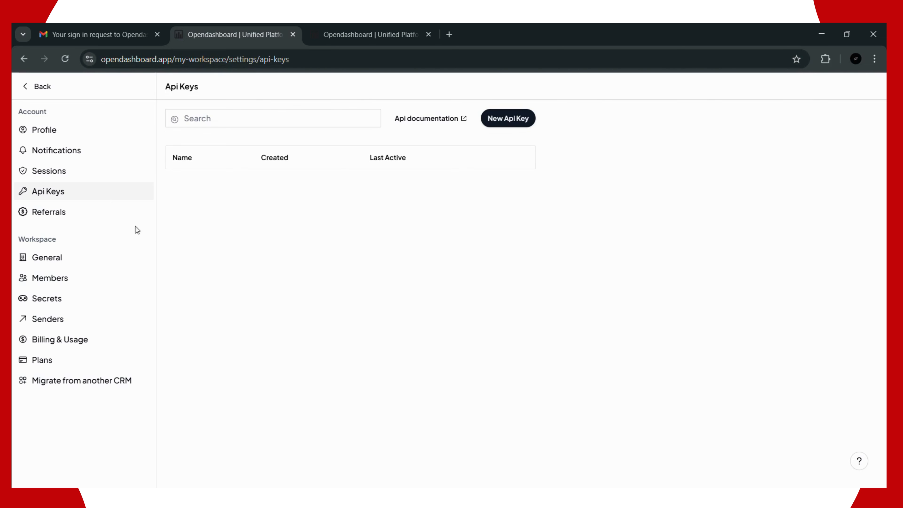
pyautogui.click(71, 219)
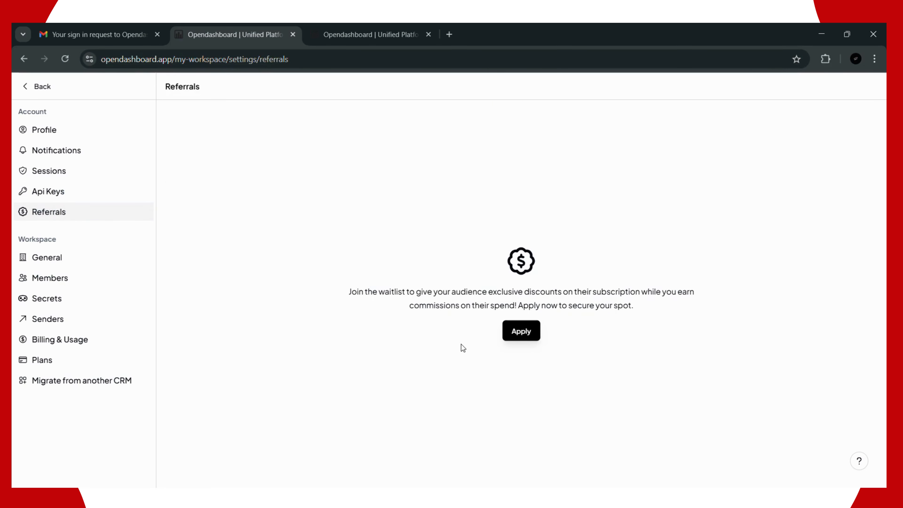
pyautogui.click(514, 334)
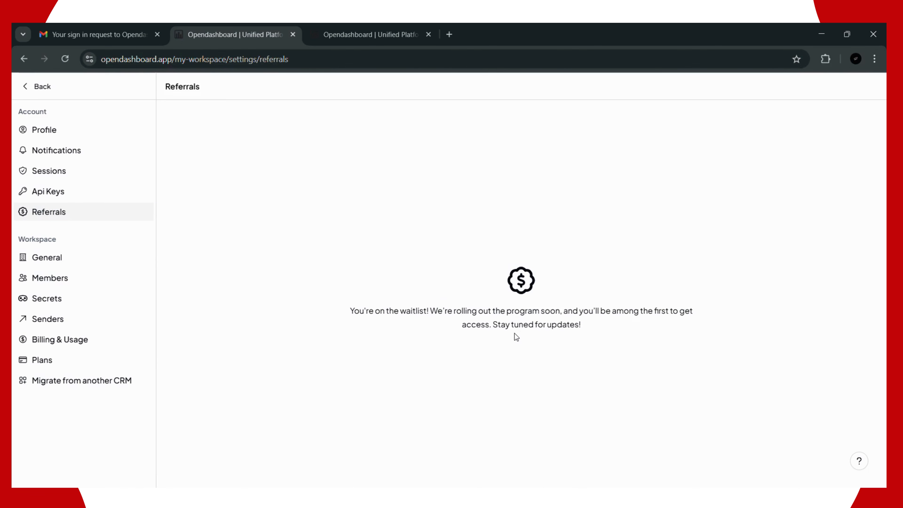
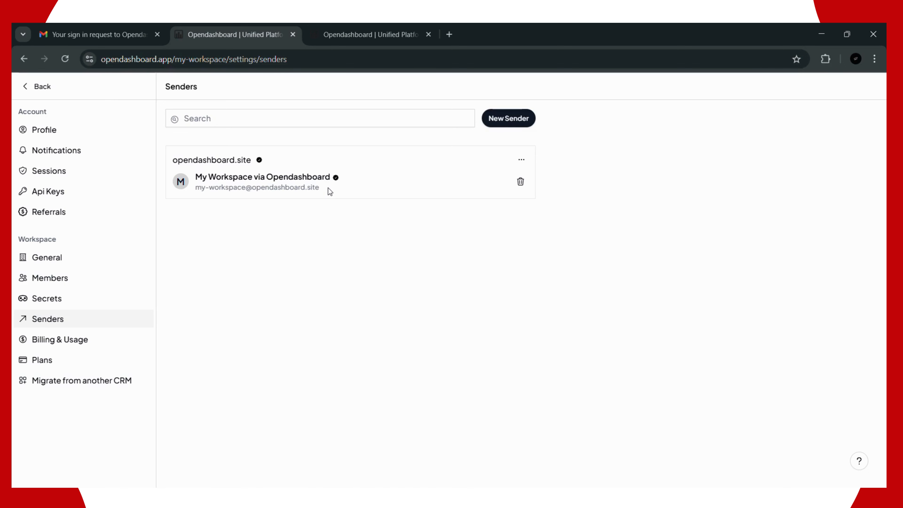
# Step: Place the cursor in the Search field on the Senders settings page
pyautogui.click(354, 115)
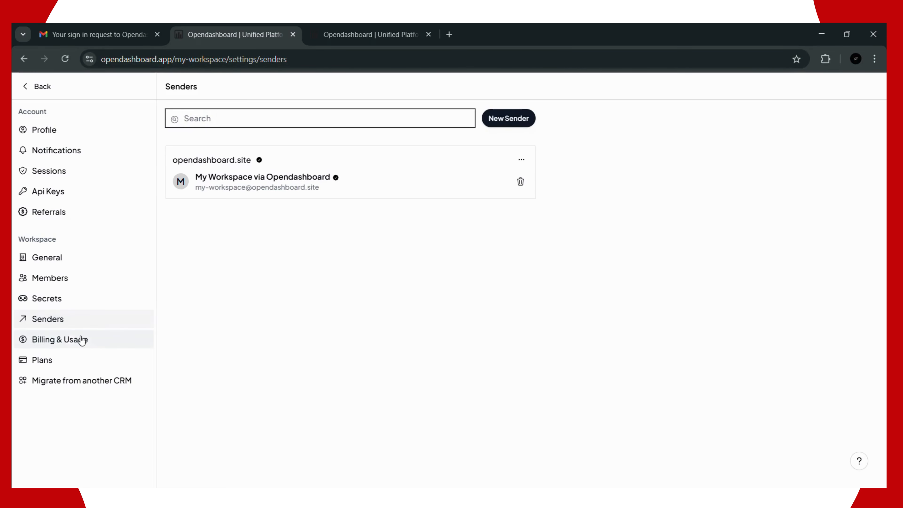
# Step: Open Billing & Usage and point out 5 collaborators remaining, 40 records used and 960 remaining
pyautogui.click(64, 338)
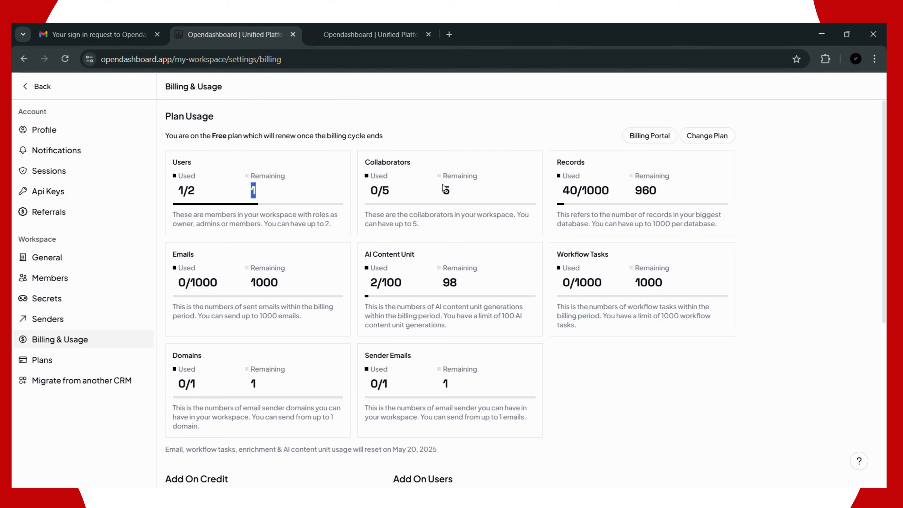
pyautogui.moveTo(442, 185); pyautogui.dragTo(469, 189)
pyautogui.click(639, 193)
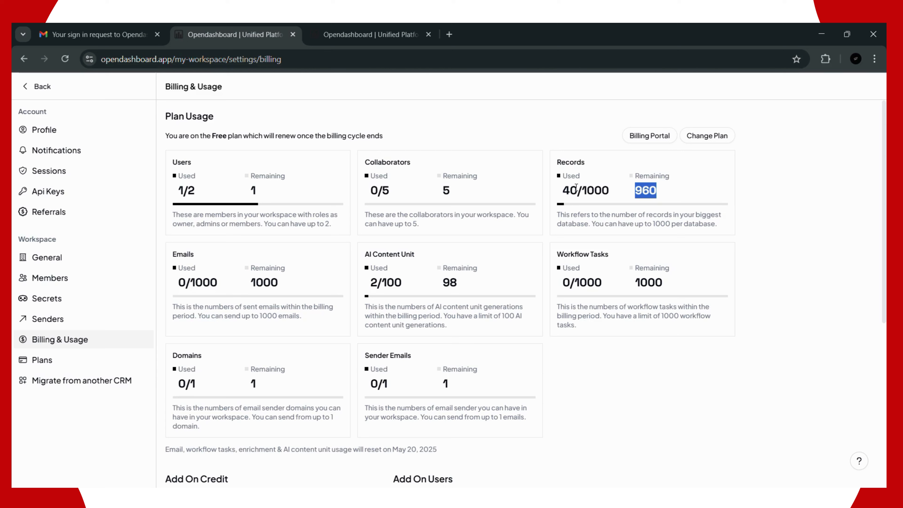
pyautogui.moveTo(576, 188); pyautogui.dragTo(563, 189)
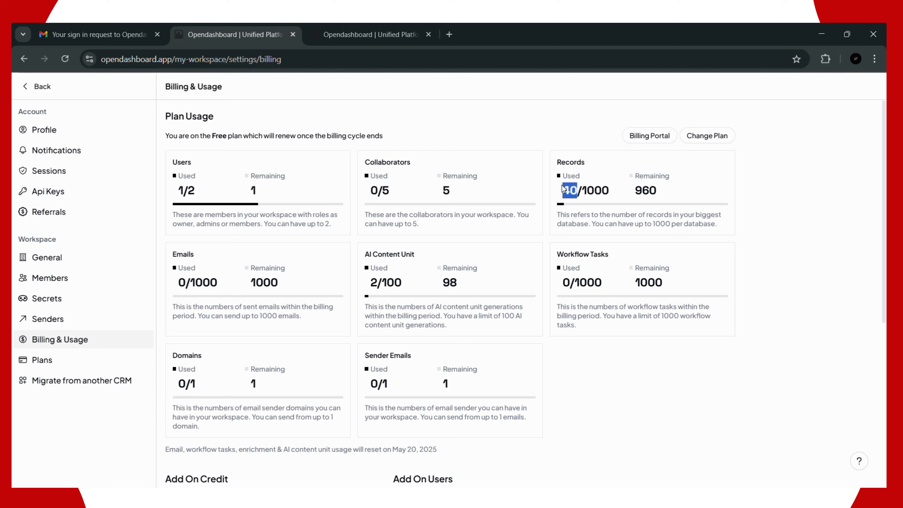
pyautogui.moveTo(634, 192); pyautogui.dragTo(680, 195)
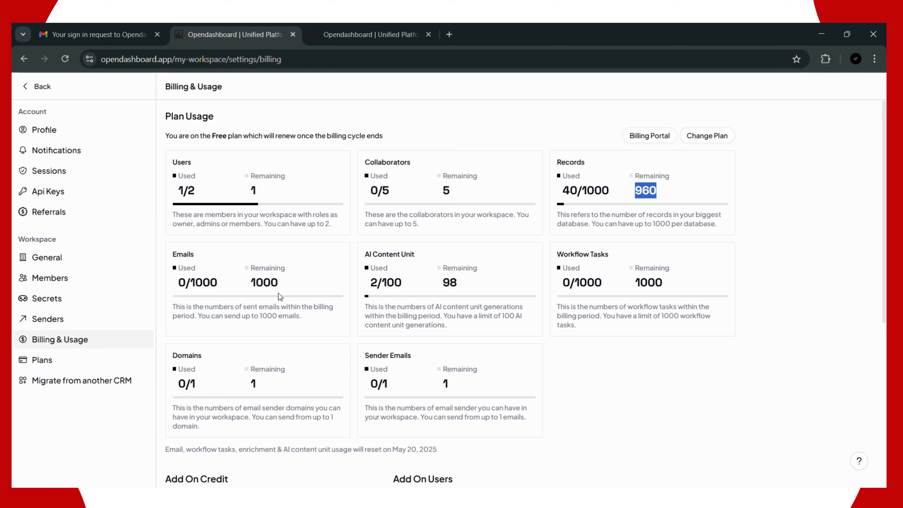
# Step: Point out the email allowance, 98 AI content units remaining, 1000 workflow tasks and one remaining domain
pyautogui.moveTo(279, 284); pyautogui.dragTo(266, 282)
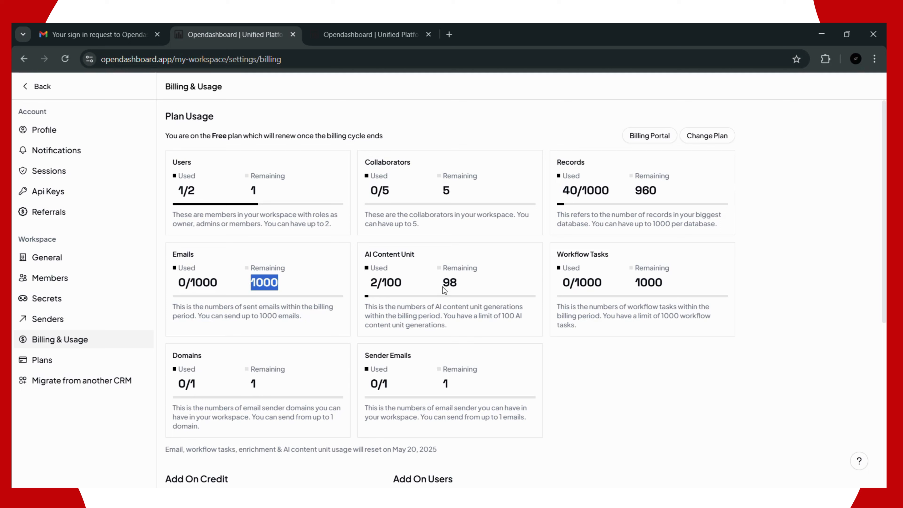
pyautogui.moveTo(459, 284); pyautogui.dragTo(370, 283)
pyautogui.click(397, 287)
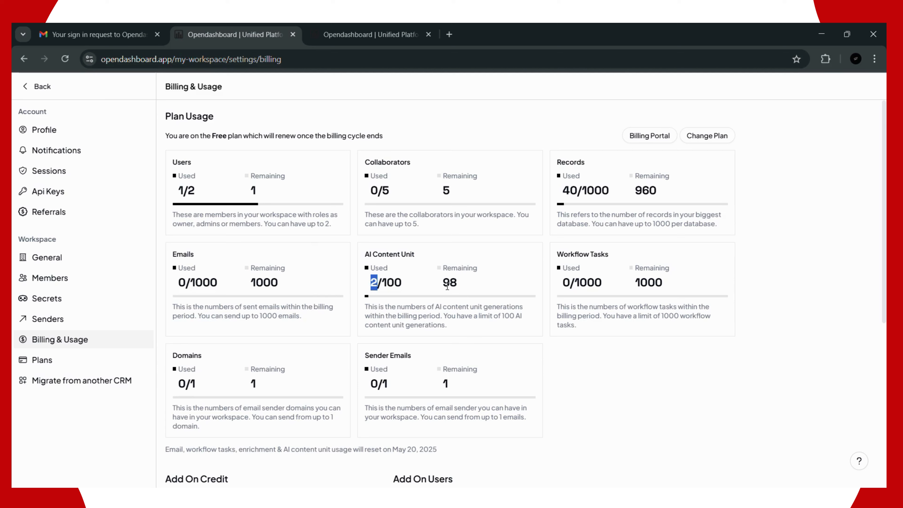
pyautogui.moveTo(445, 284); pyautogui.dragTo(456, 282)
pyautogui.moveTo(580, 285); pyautogui.dragTo(606, 289)
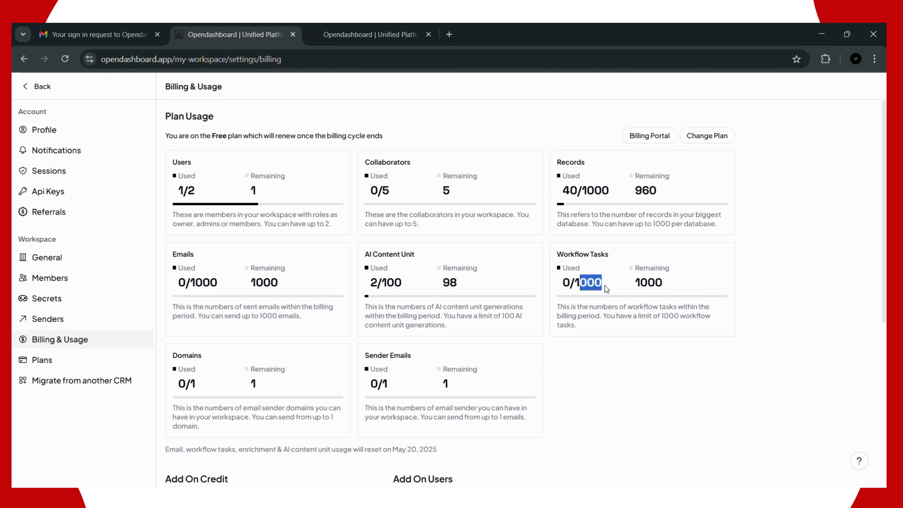
pyautogui.moveTo(249, 384); pyautogui.dragTo(256, 386)
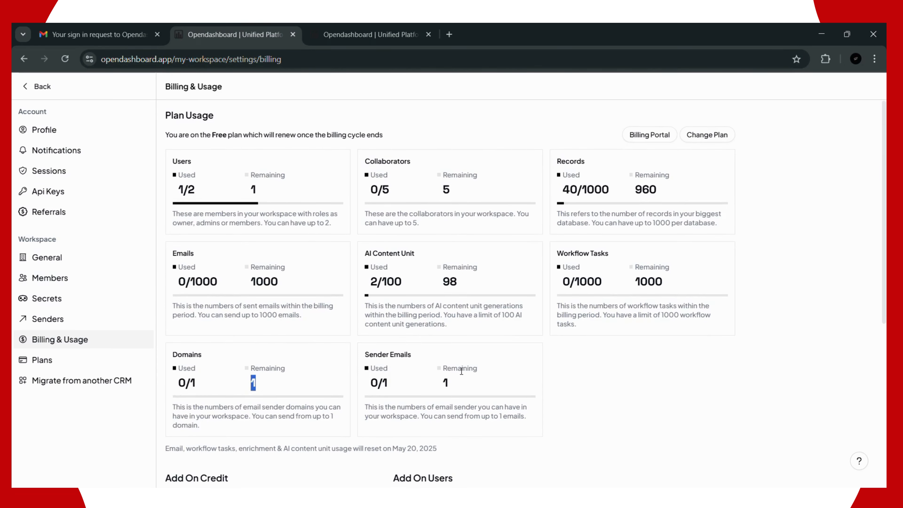
# Step: Point out the one remaining sender email and the Emails usage figures
pyautogui.scroll(-3, 459, 368)
pyautogui.moveTo(439, 270); pyautogui.dragTo(459, 268)
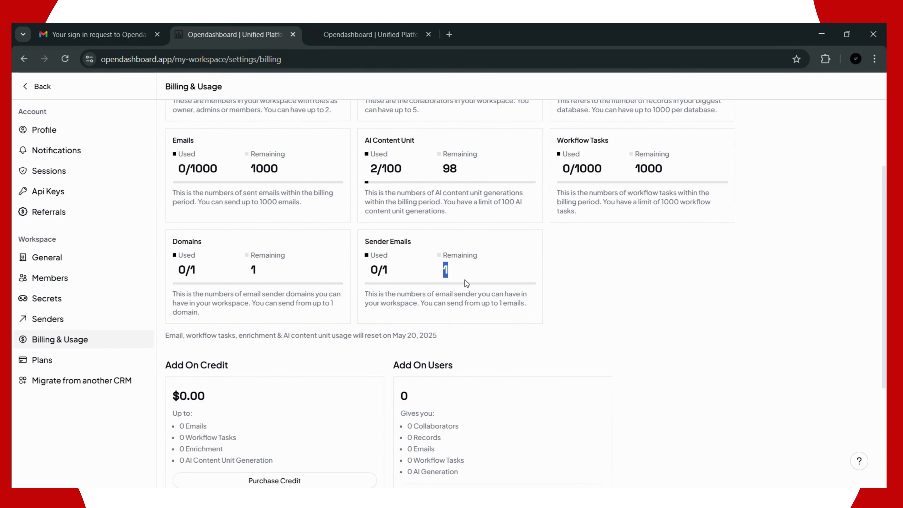
pyautogui.scroll(-3, 466, 280)
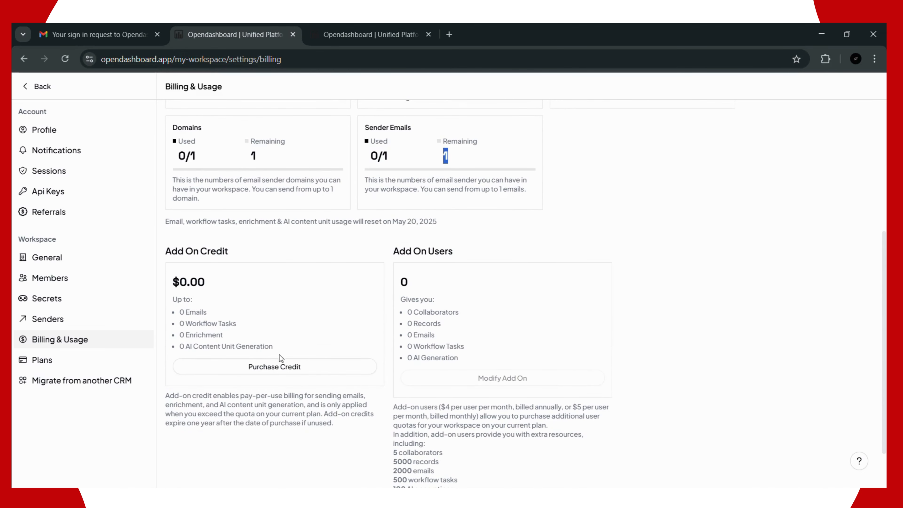
pyautogui.scroll(5, 281, 315)
pyautogui.click(280, 224)
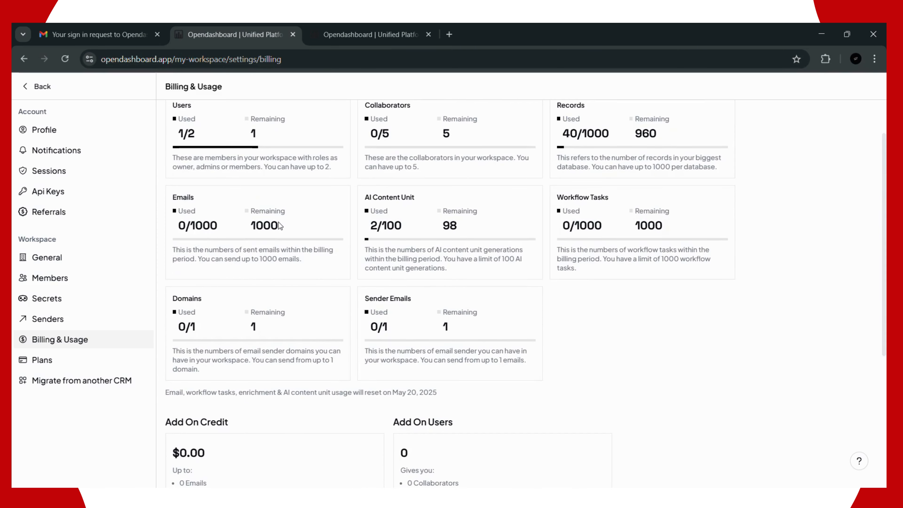
pyautogui.moveTo(279, 225); pyautogui.dragTo(179, 227)
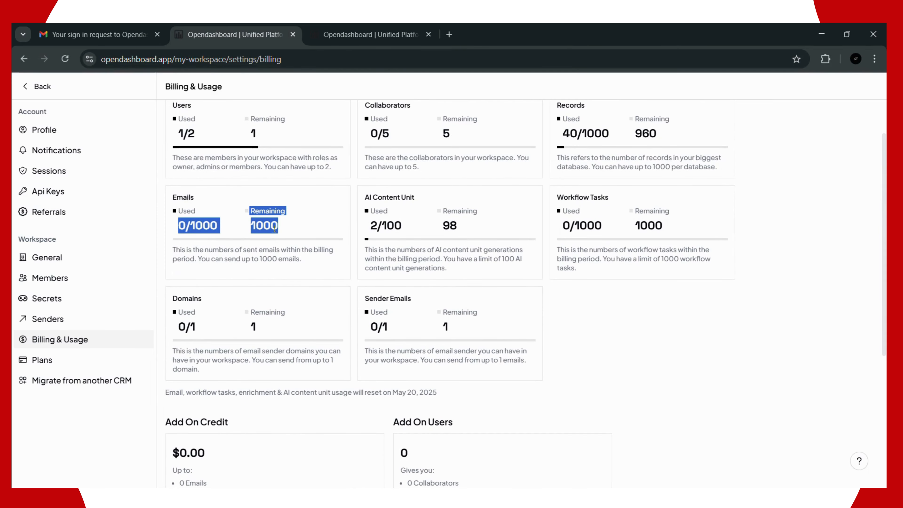
pyautogui.scroll(-5, 284, 332)
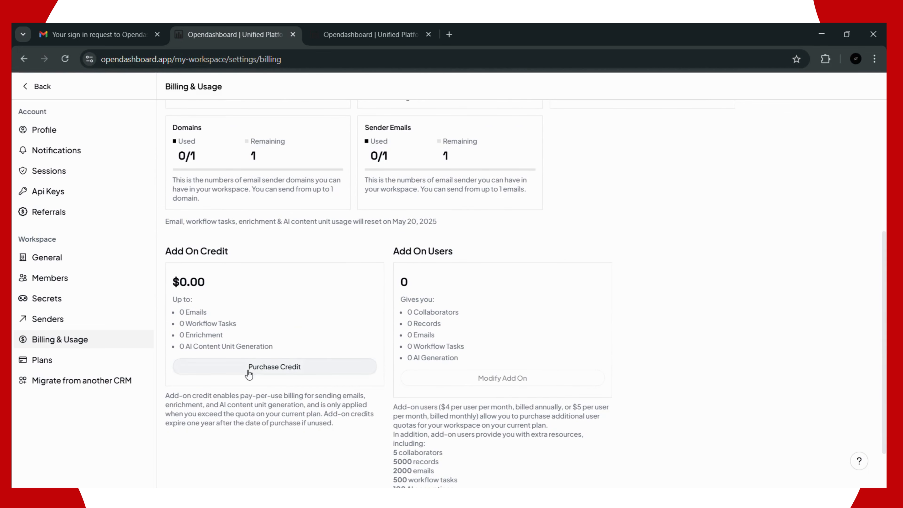
pyautogui.scroll(3, 261, 297)
pyautogui.click(296, 212)
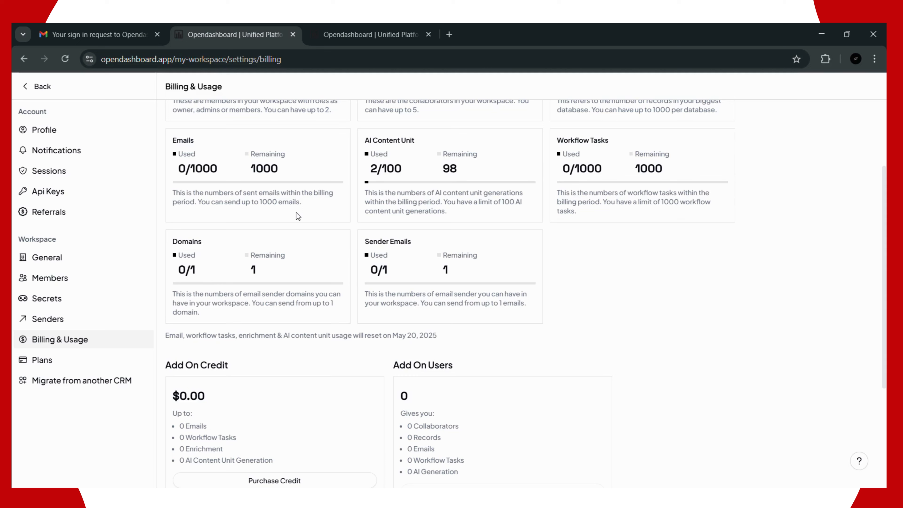
pyautogui.scroll(-2, 322, 382)
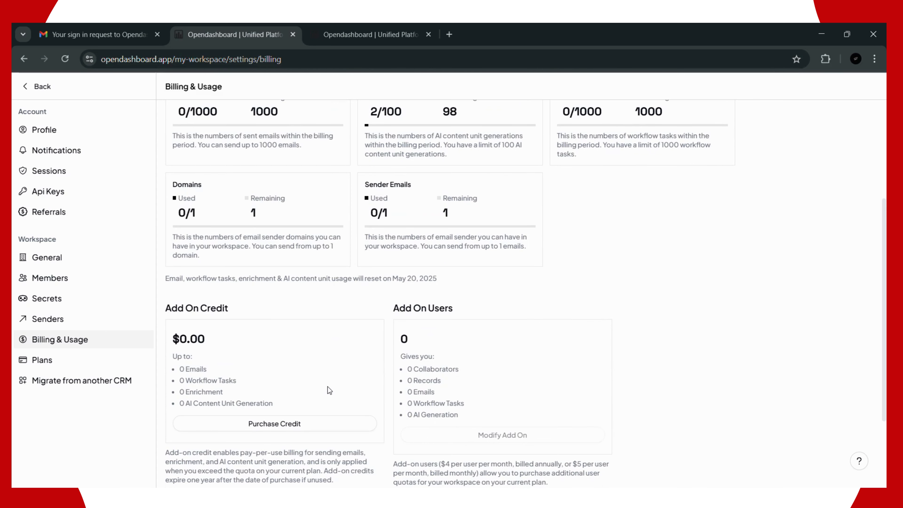
pyautogui.scroll(4, 315, 386)
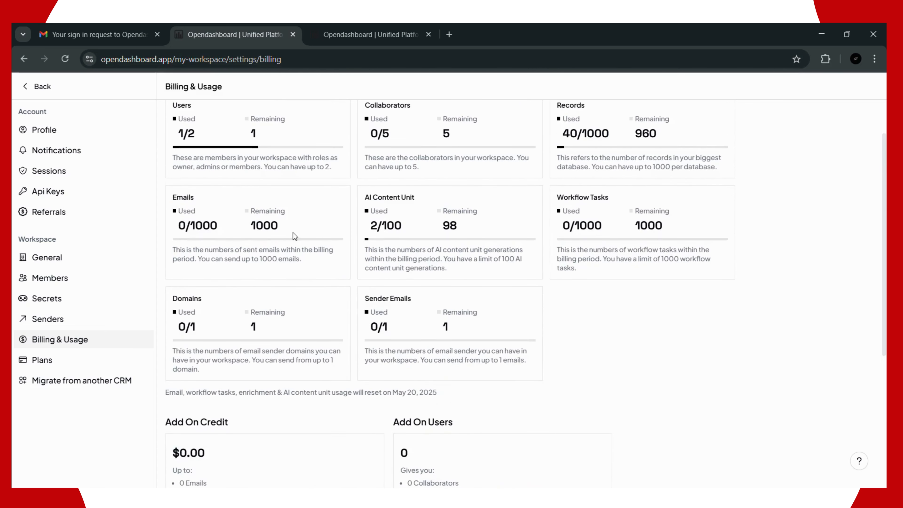
pyautogui.moveTo(279, 228); pyautogui.dragTo(228, 220)
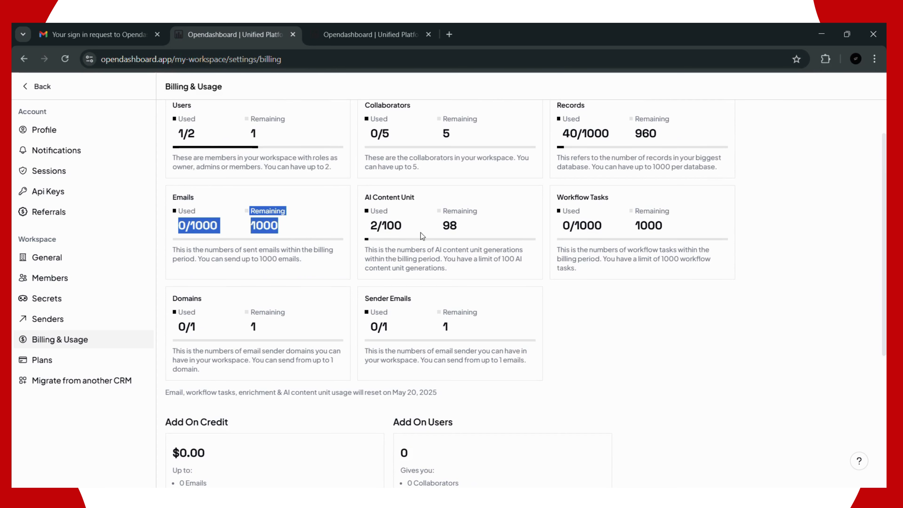
pyautogui.scroll(2, 460, 203)
pyautogui.scroll(-6, 313, 274)
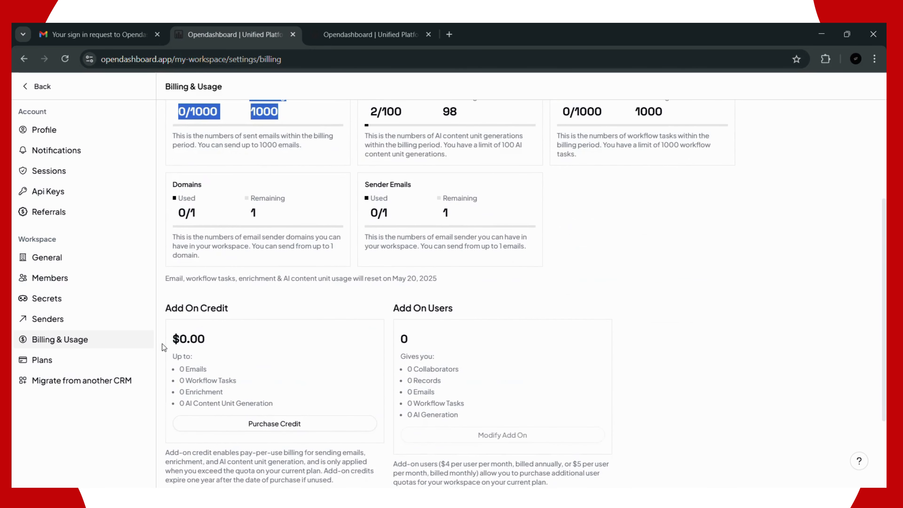
pyautogui.click(189, 340)
# Step: Highlight the $0.00 Add On Credit and its email and AI Content Unit Generation allowances
pyautogui.moveTo(189, 340); pyautogui.dragTo(198, 339)
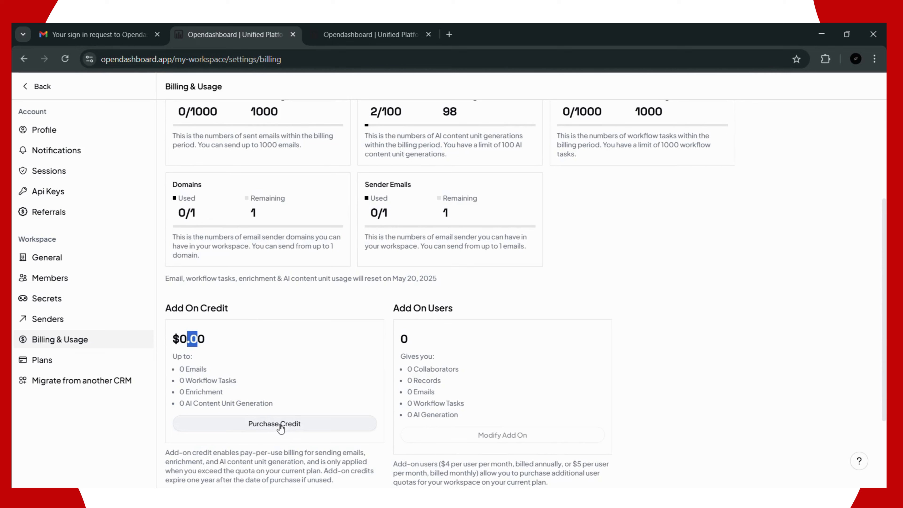
pyautogui.moveTo(190, 369); pyautogui.dragTo(233, 382)
pyautogui.moveTo(180, 393); pyautogui.dragTo(205, 403)
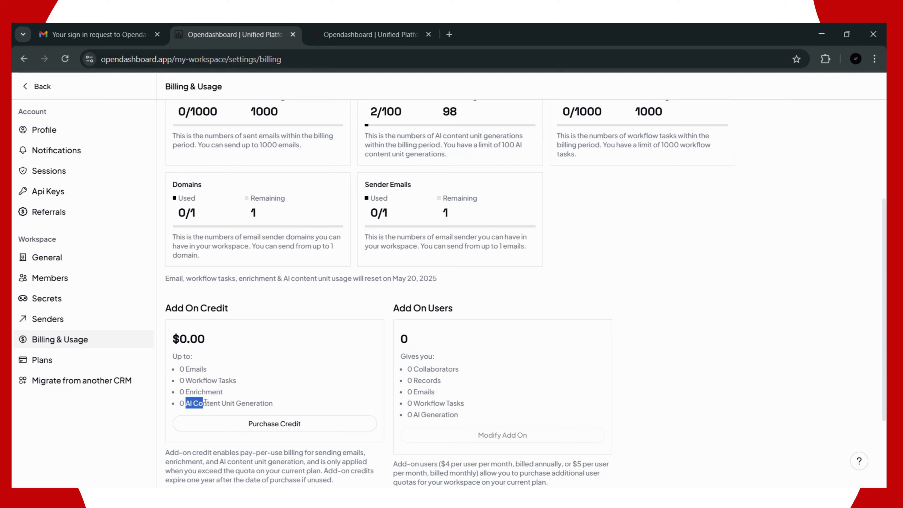
pyautogui.moveTo(214, 340); pyautogui.dragTo(181, 338)
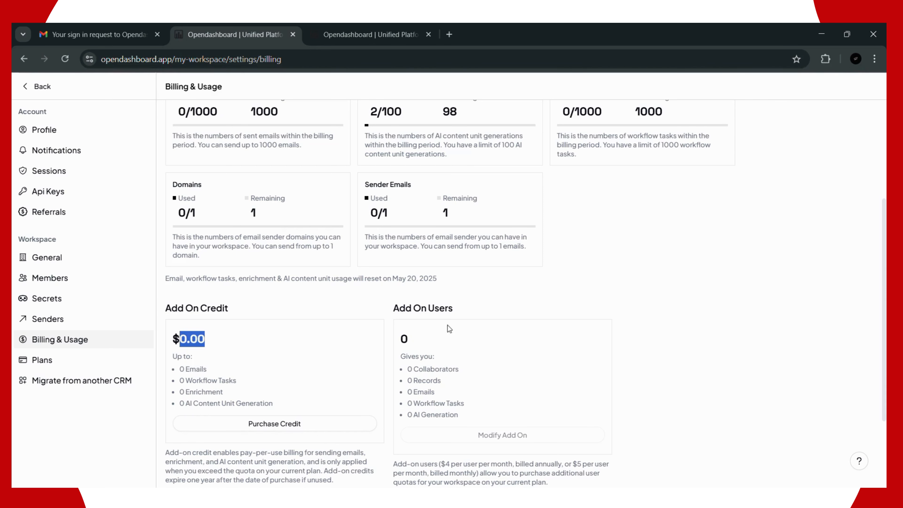
pyautogui.scroll(-3, 449, 328)
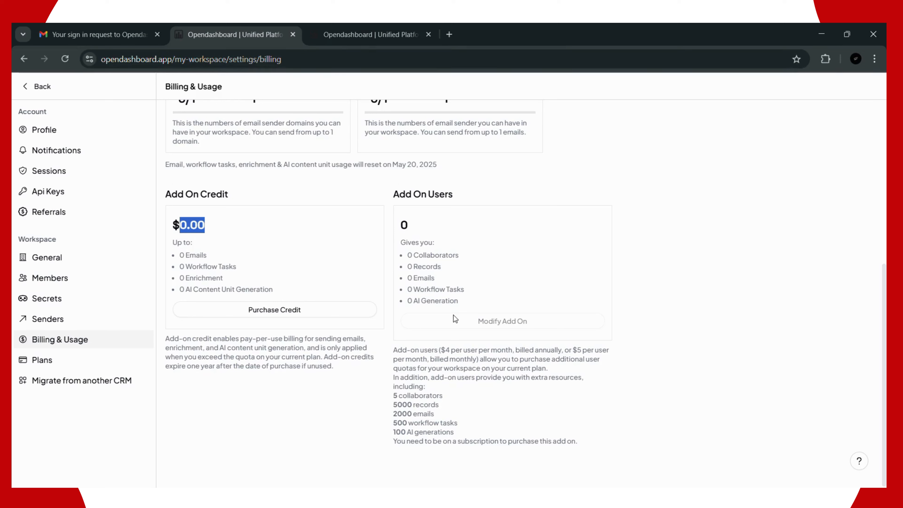
pyautogui.click(397, 401)
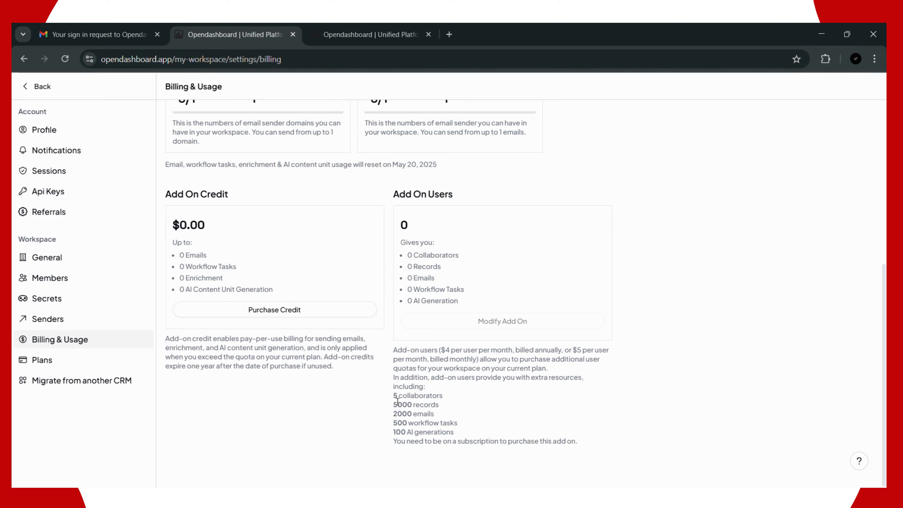
# Step: Highlight the extra collaborators, records and emails per add-on user and the $4 per-user price
pyautogui.moveTo(394, 394); pyautogui.dragTo(462, 432)
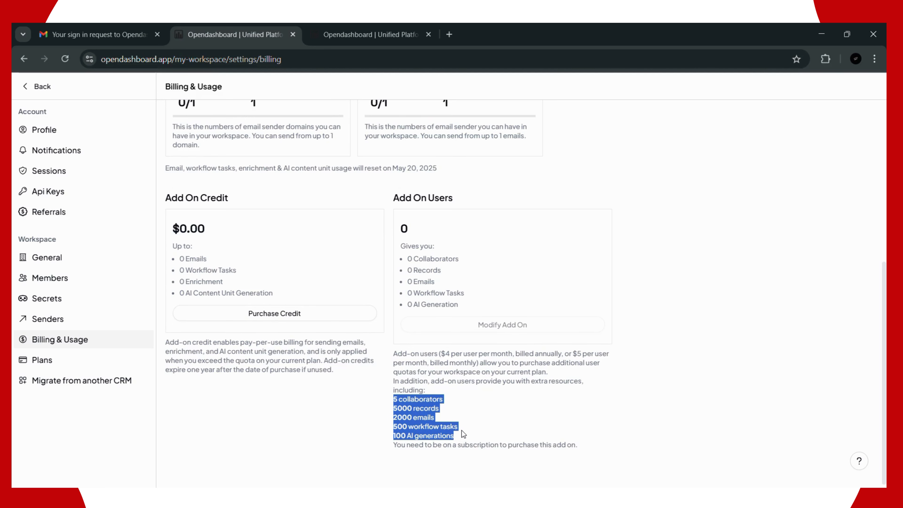
pyautogui.scroll(2, 461, 430)
pyautogui.moveTo(443, 406); pyautogui.dragTo(488, 406)
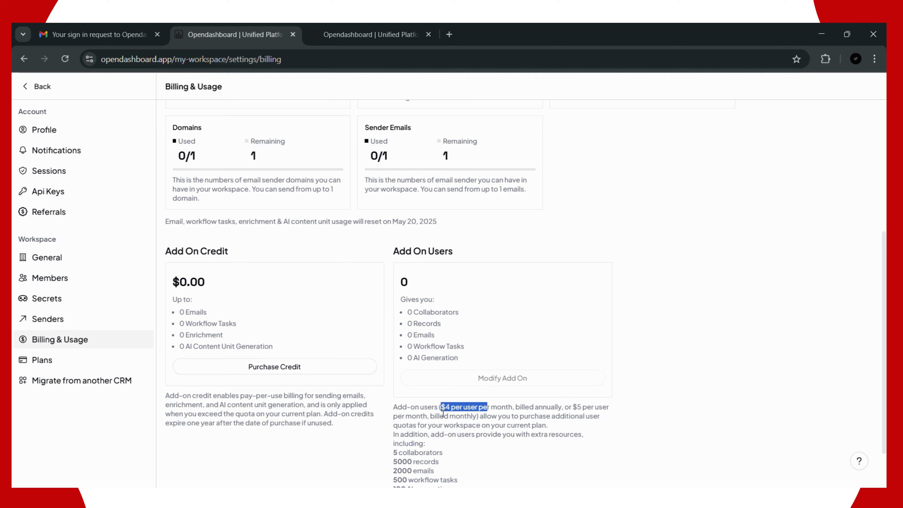
pyautogui.click(571, 241)
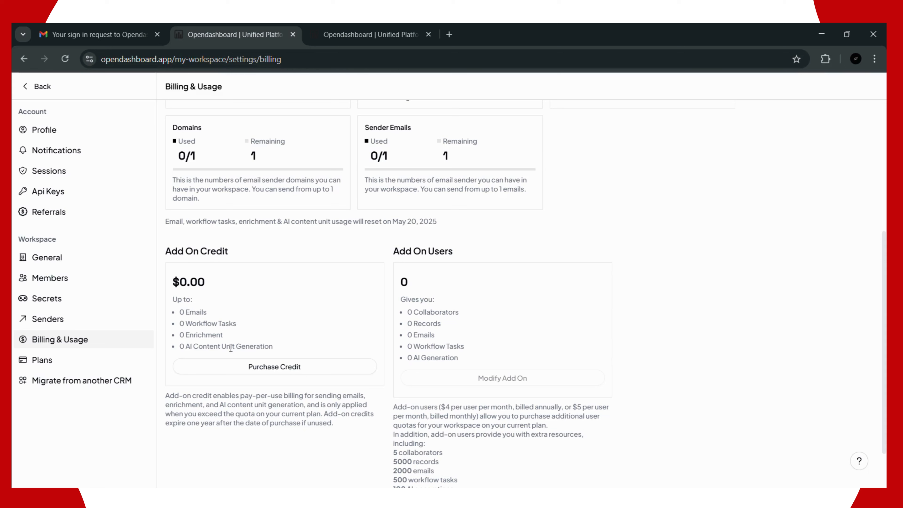
pyautogui.click(287, 376)
pyautogui.doubleClick(304, 263)
pyautogui.click(304, 263)
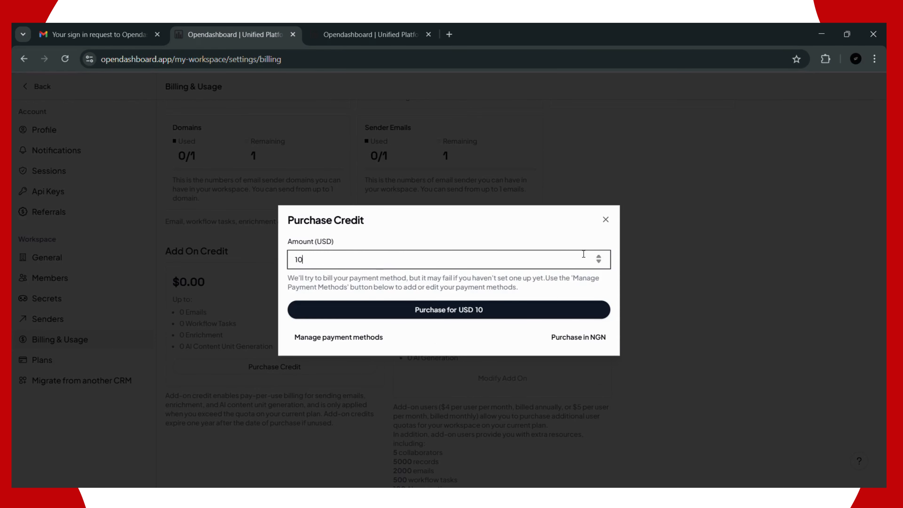
pyautogui.click(599, 256)
pyautogui.click(600, 263)
pyautogui.click(599, 263)
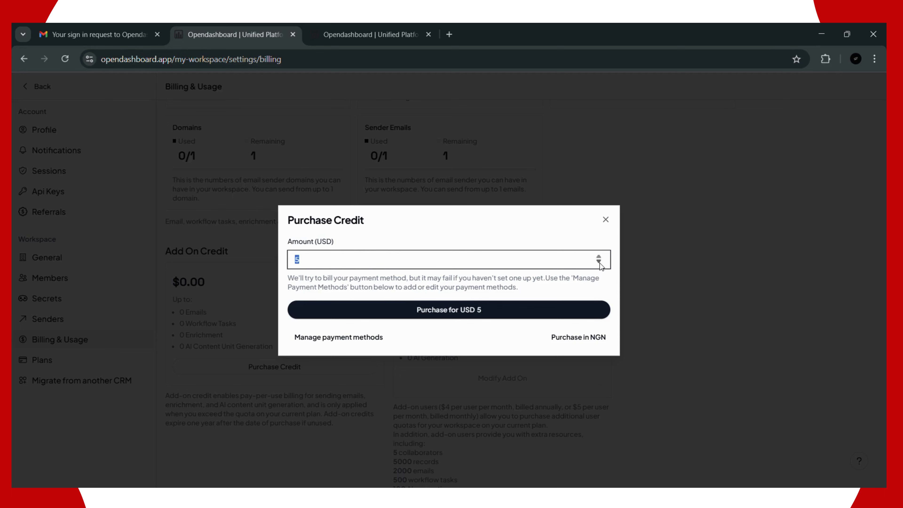
pyautogui.click(475, 264)
pyautogui.click(566, 338)
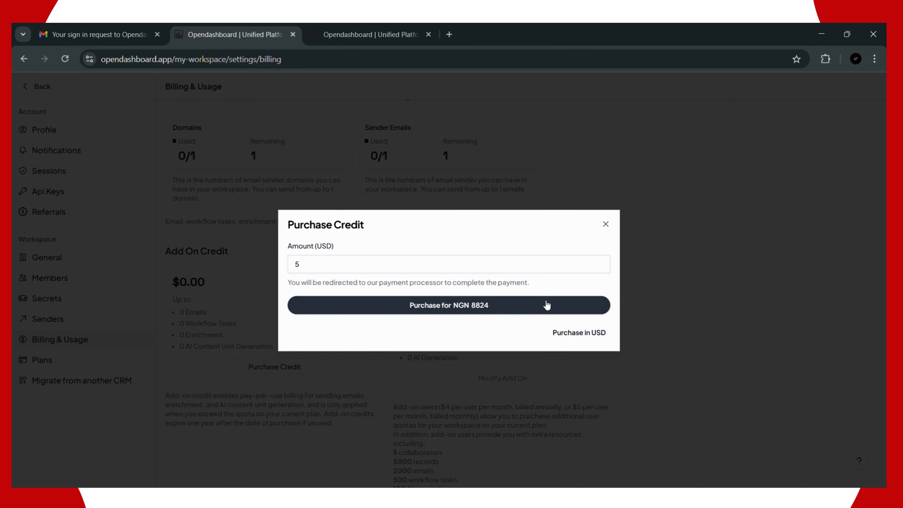
pyautogui.click(606, 224)
pyautogui.scroll(-2, 287, 290)
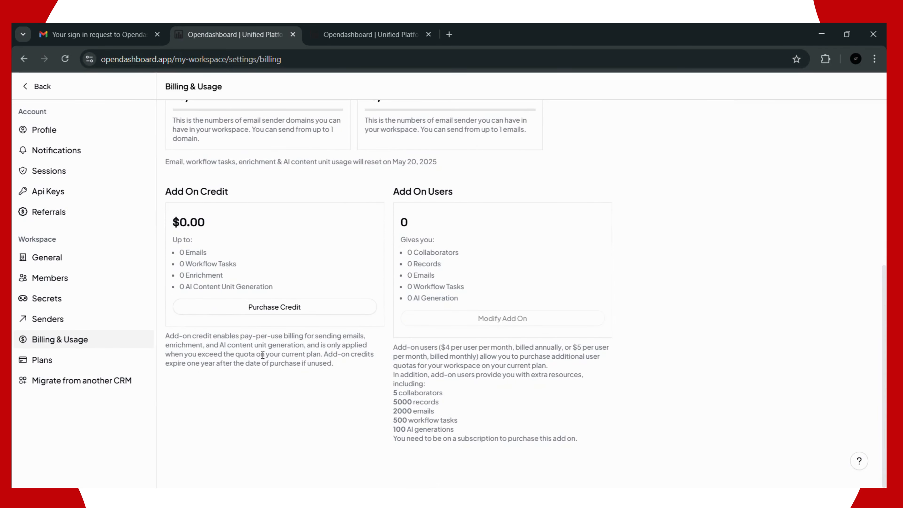
# Step: Open the Plans page and highlight the Free plan's Unlimited pages line
pyautogui.click(26, 359)
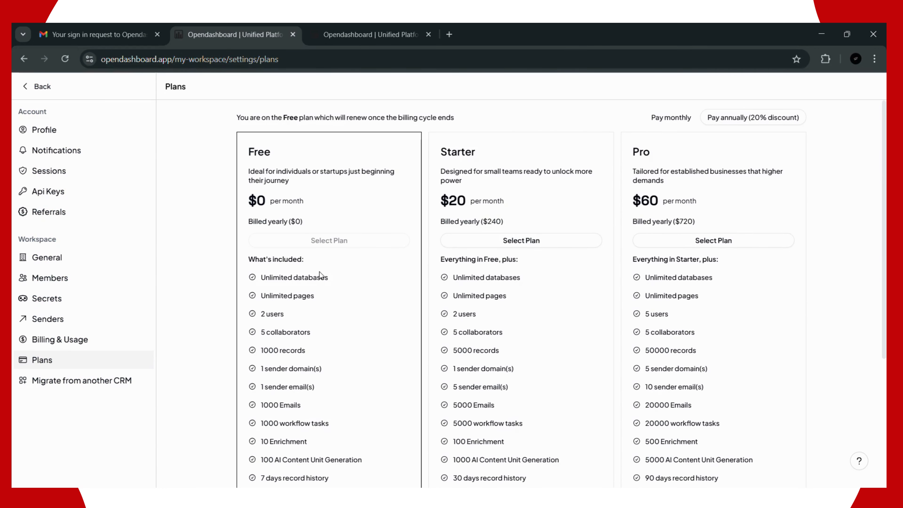
pyautogui.scroll(-1, 274, 229)
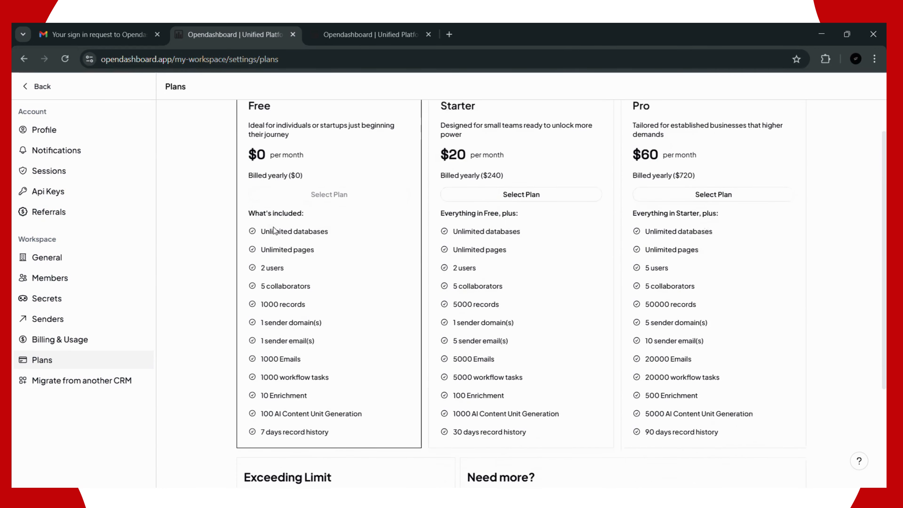
pyautogui.scroll(1, 391, 206)
pyautogui.scroll(-1, 503, 187)
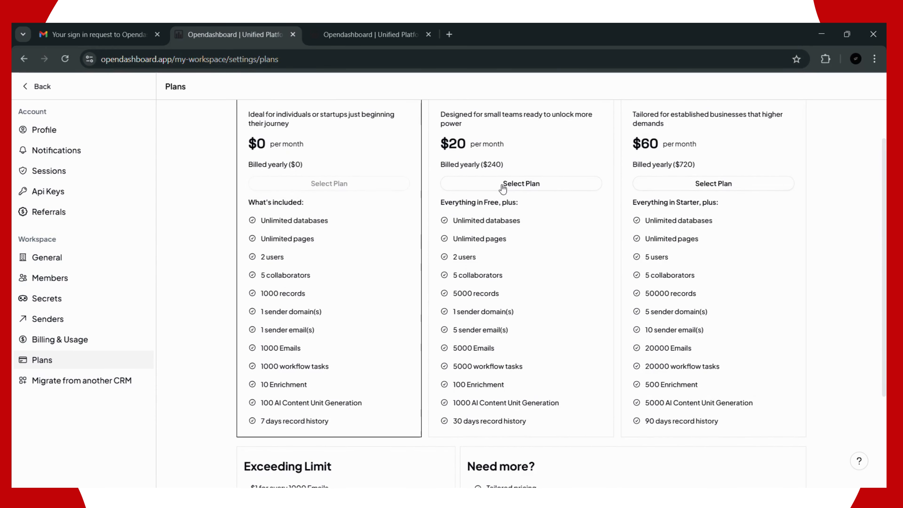
pyautogui.scroll(1, 700, 287)
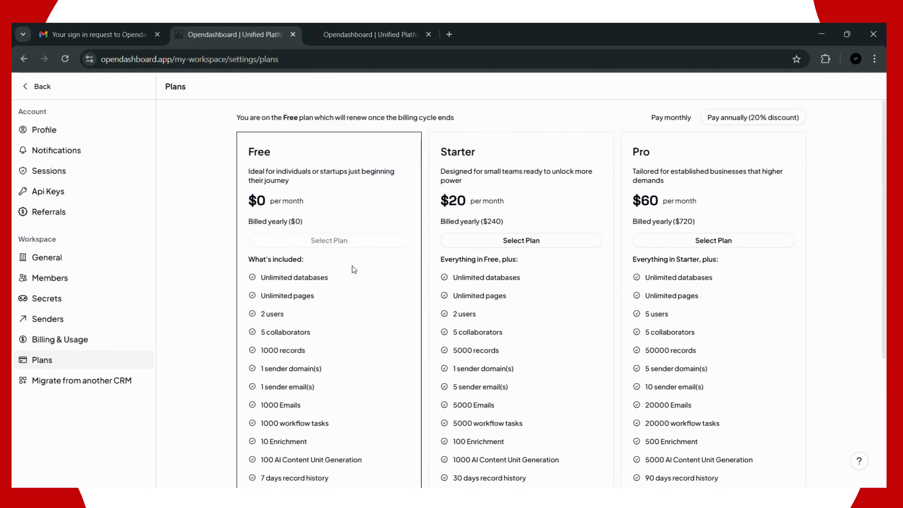
pyautogui.scroll(-3, 336, 224)
pyautogui.scroll(3, 277, 301)
pyautogui.scroll(-2, 261, 278)
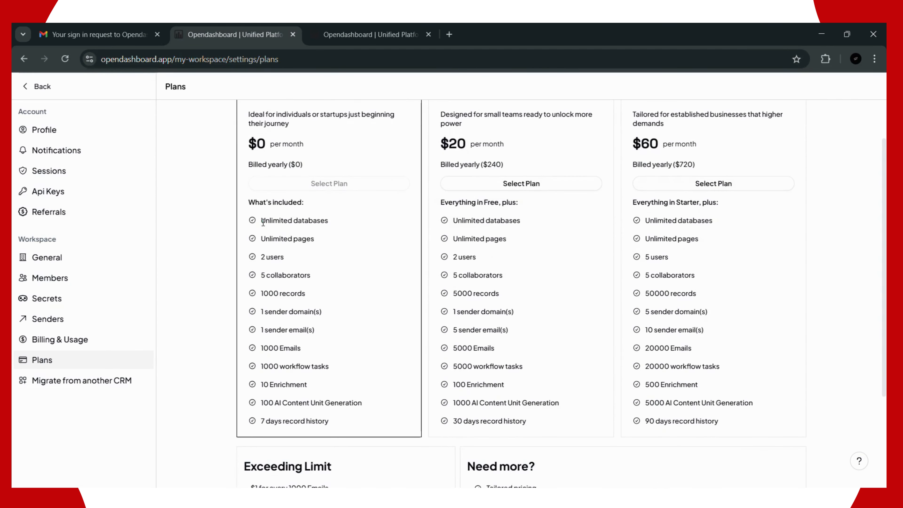
pyautogui.moveTo(261, 220); pyautogui.dragTo(321, 225)
pyautogui.moveTo(269, 243); pyautogui.dragTo(329, 243)
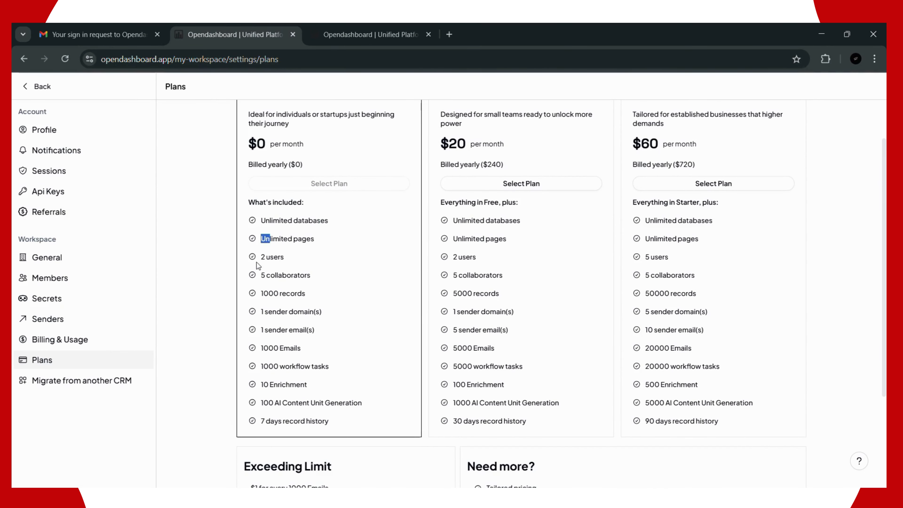
pyautogui.click(276, 276)
# Step: Highlight the Free plan's 1000 records, emails, workflow tasks and Enrichment lines
pyautogui.moveTo(252, 292); pyautogui.dragTo(323, 374)
pyautogui.click(259, 350)
pyautogui.click(255, 369)
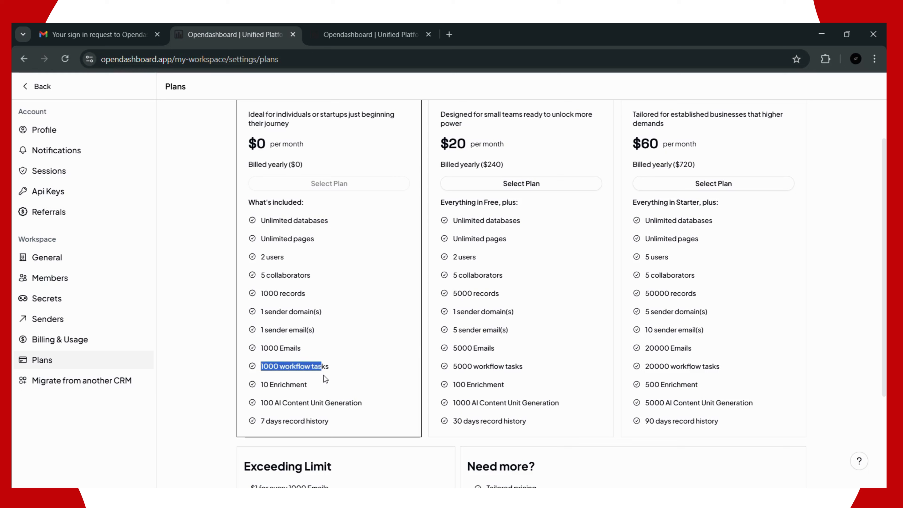
pyautogui.click(272, 389)
pyautogui.moveTo(272, 390); pyautogui.dragTo(312, 390)
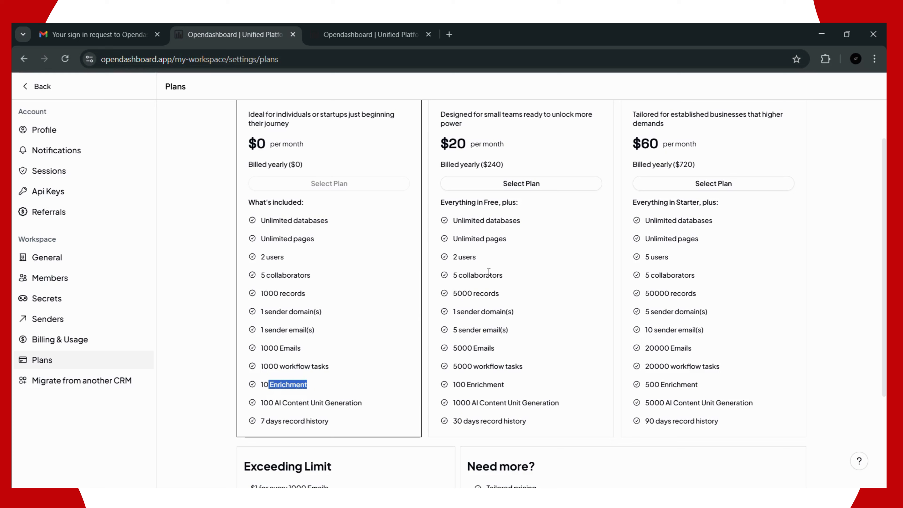
# Step: Compare the Starter plan's 2 users with the Pro plan's 5 users limit
pyautogui.scroll(2, 547, 254)
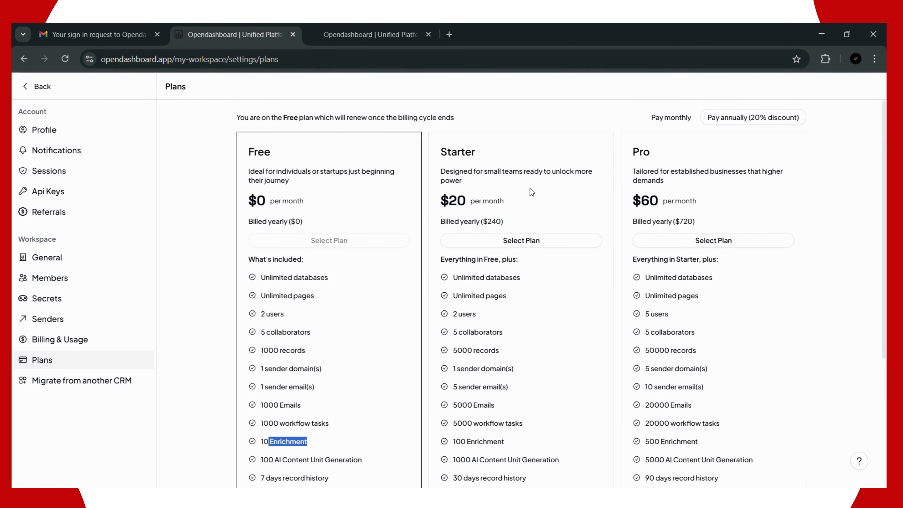
pyautogui.scroll(-3, 562, 283)
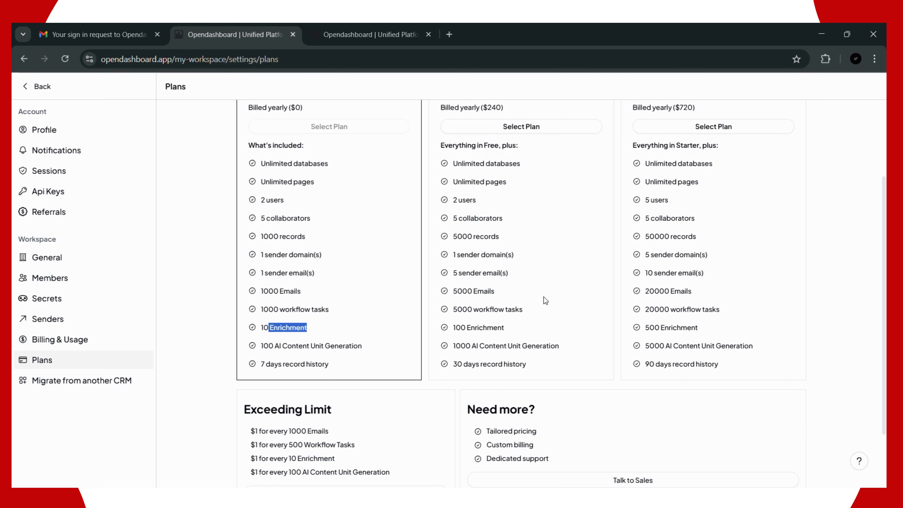
pyautogui.scroll(3, 545, 301)
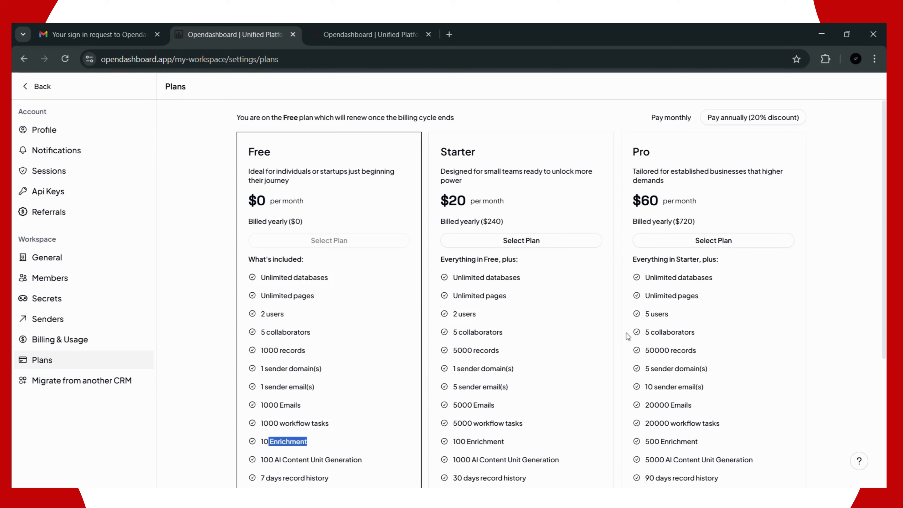
pyautogui.tripleClick(472, 314)
pyautogui.click(472, 314)
pyautogui.moveTo(645, 315); pyautogui.dragTo(667, 316)
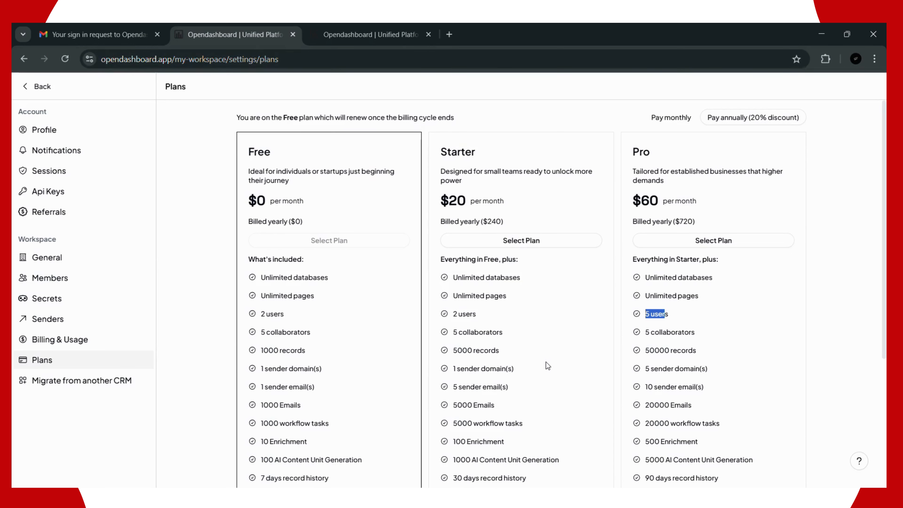
# Step: Scroll to Exceeding Limit and highlight all its overage prices
pyautogui.scroll(-3, 548, 362)
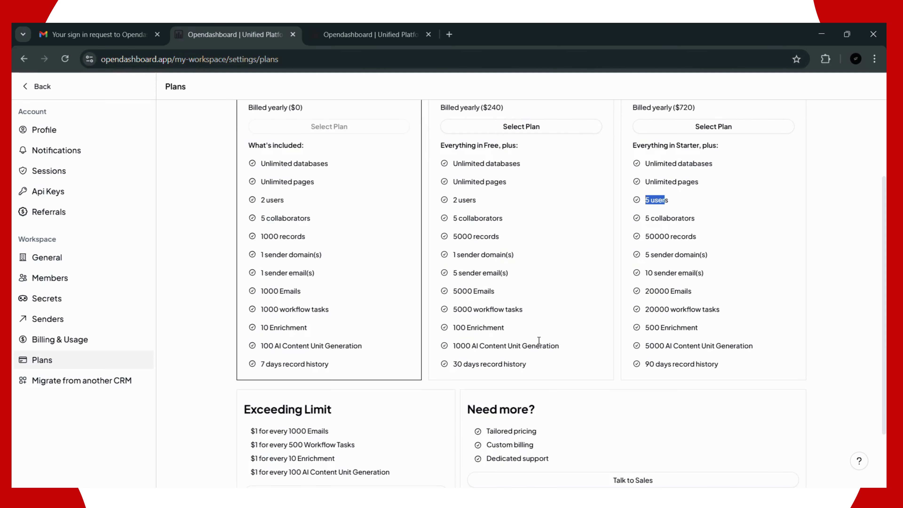
pyautogui.scroll(-2, 553, 239)
pyautogui.scroll(-1, 533, 231)
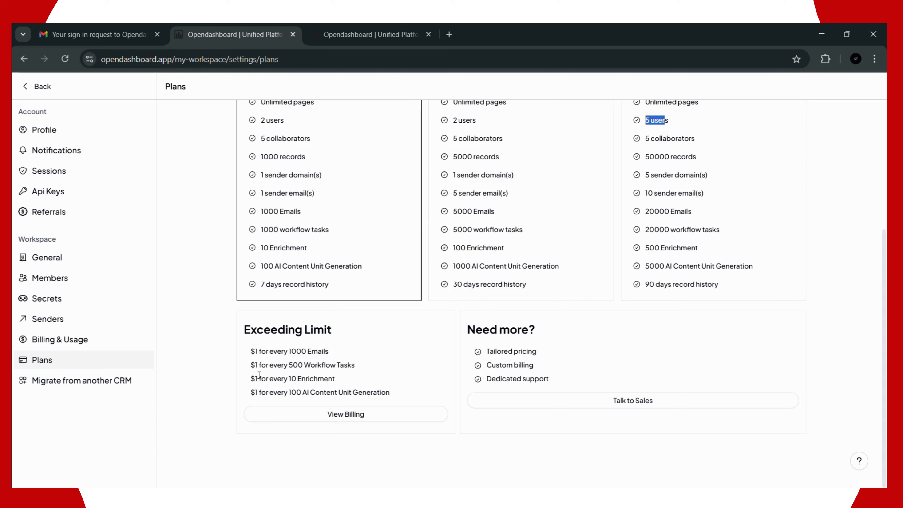
pyautogui.moveTo(395, 393); pyautogui.dragTo(253, 352)
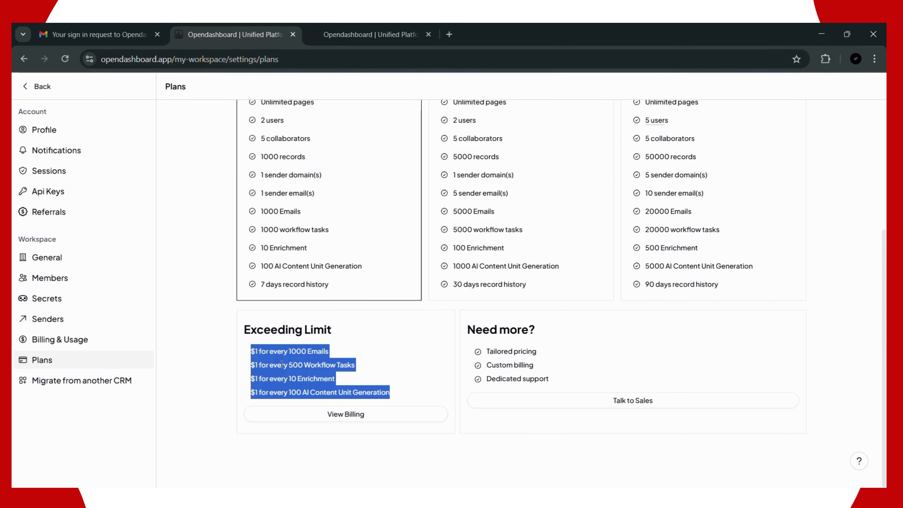
# Step: Jump to Billing & Usage via View Billing, then return to the Plans page
pyautogui.click(372, 418)
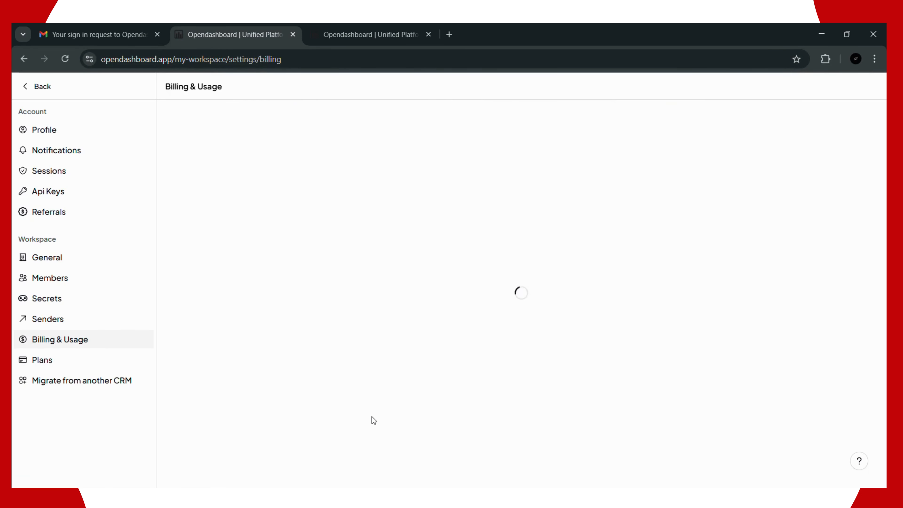
pyautogui.scroll(-8, 292, 250)
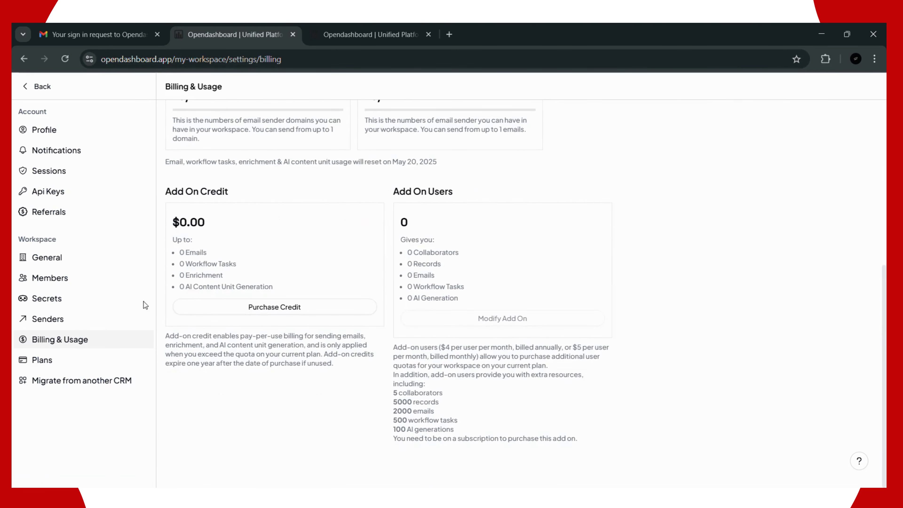
pyautogui.click(53, 370)
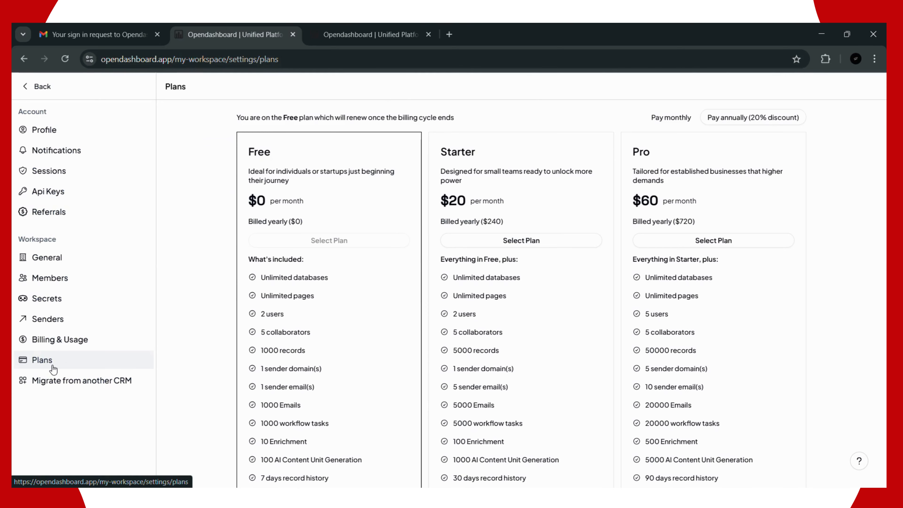
# Step: Scroll through the Free, Starter and Pro plan cards, then open Migrate from another CRM
pyautogui.scroll(-5, 497, 344)
pyautogui.scroll(5, 496, 340)
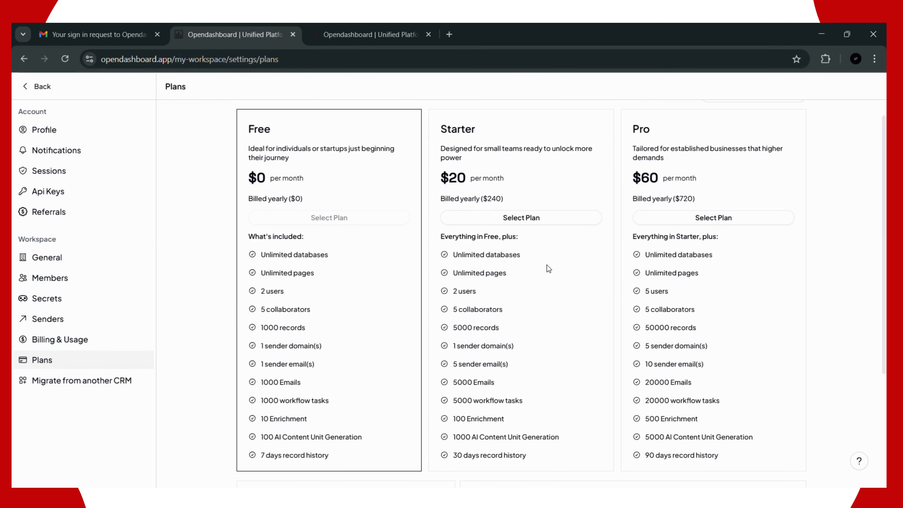
pyautogui.scroll(-5, 547, 265)
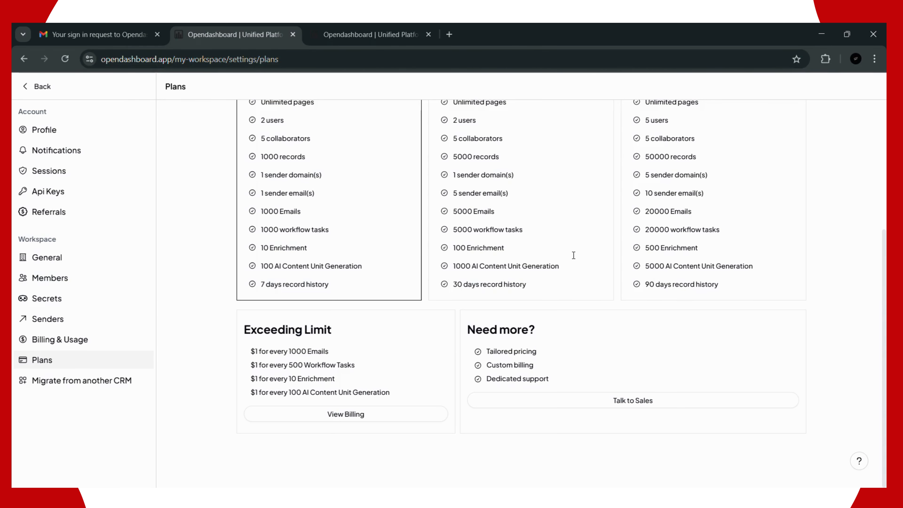
pyautogui.scroll(3, 574, 255)
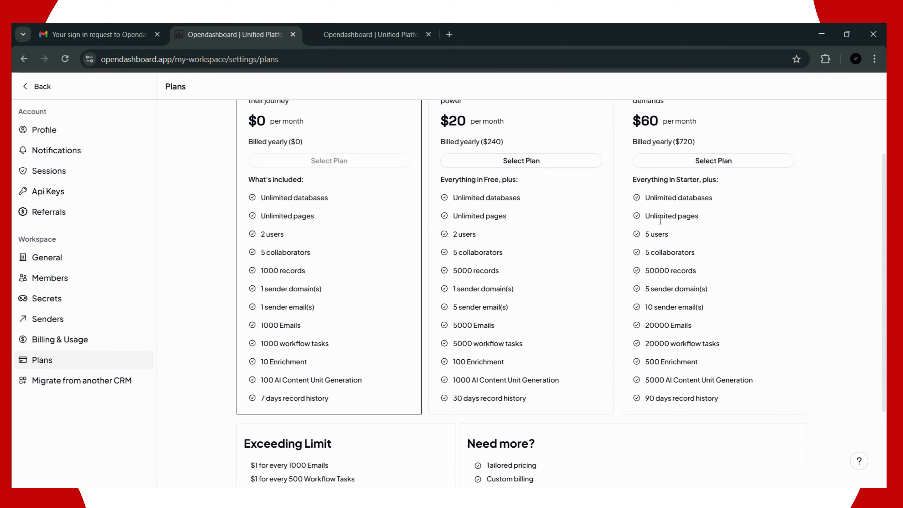
pyautogui.scroll(-3, 654, 263)
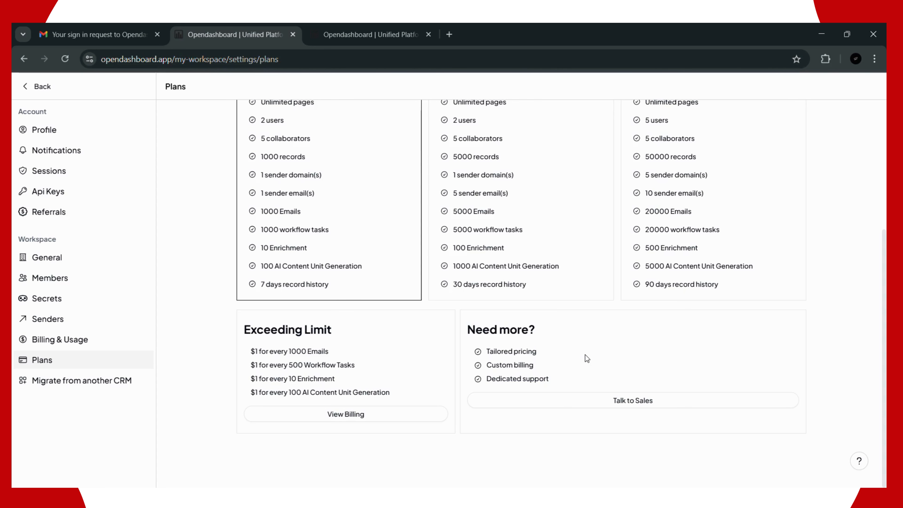
pyautogui.scroll(5, 585, 355)
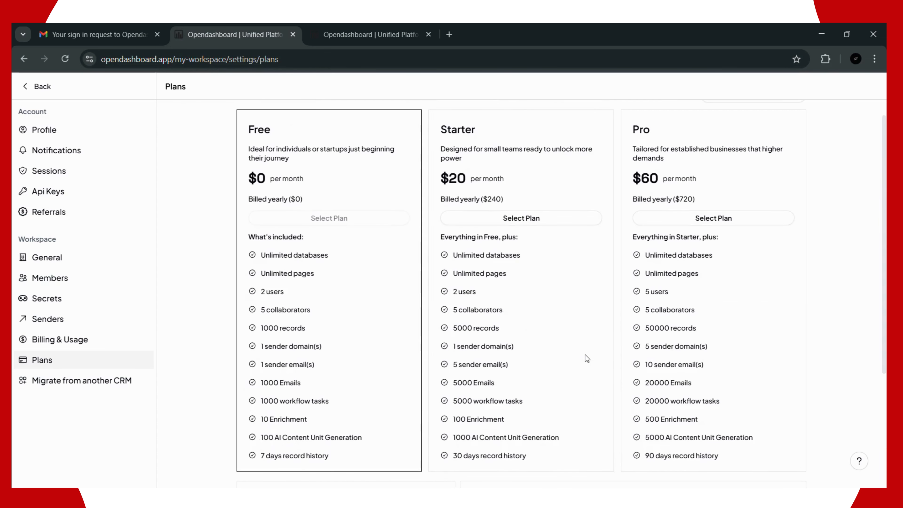
pyautogui.scroll(-5, 585, 356)
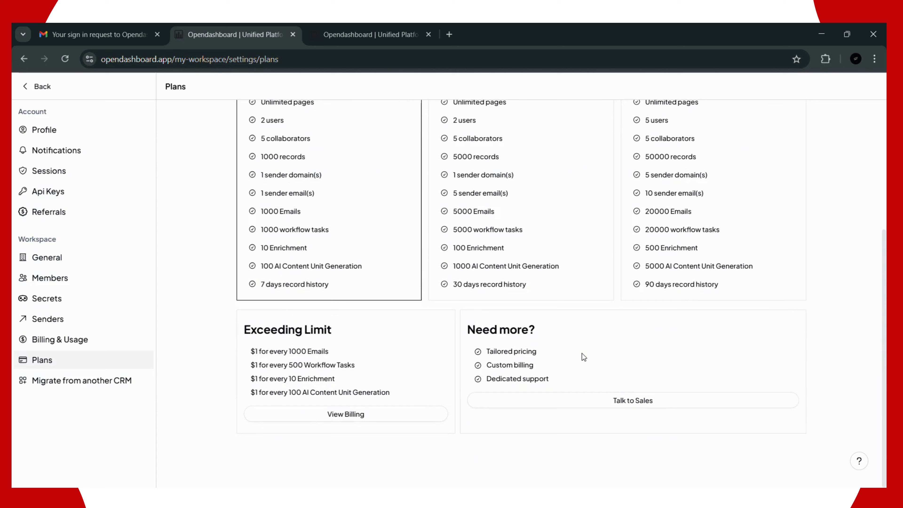
pyautogui.click(84, 386)
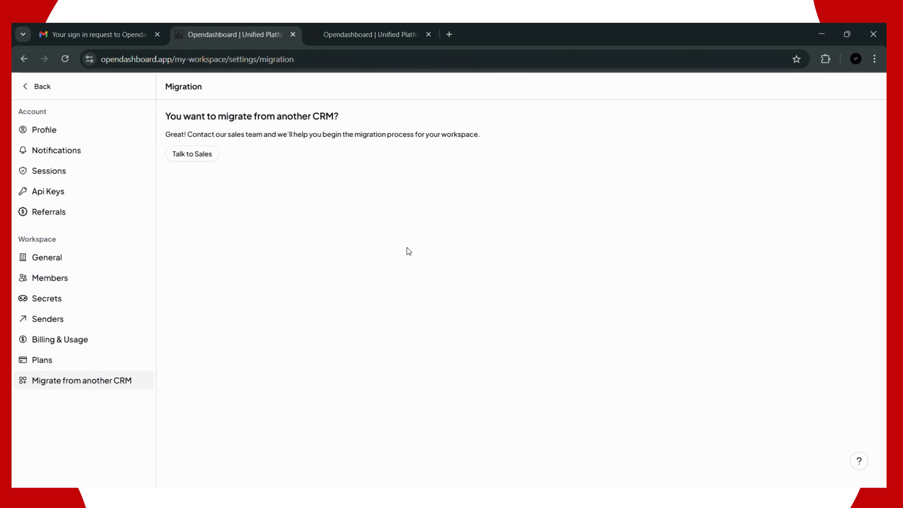
# Step: Exit settings to the Welcome page and show the empty Notifications panel
pyautogui.click(43, 87)
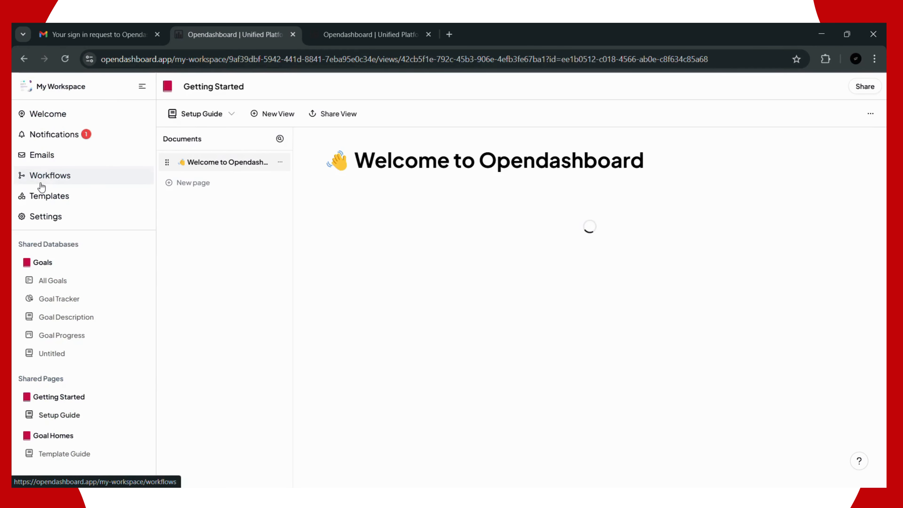
pyautogui.click(68, 134)
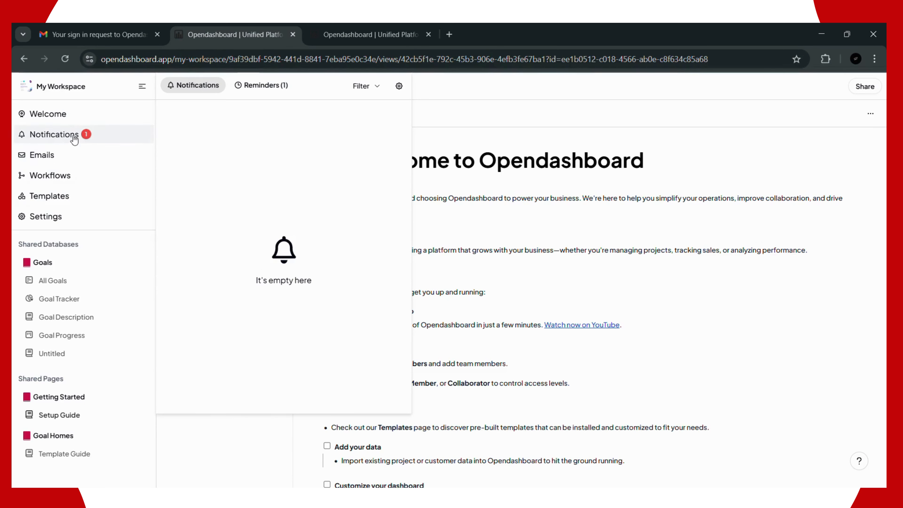
pyautogui.click(272, 86)
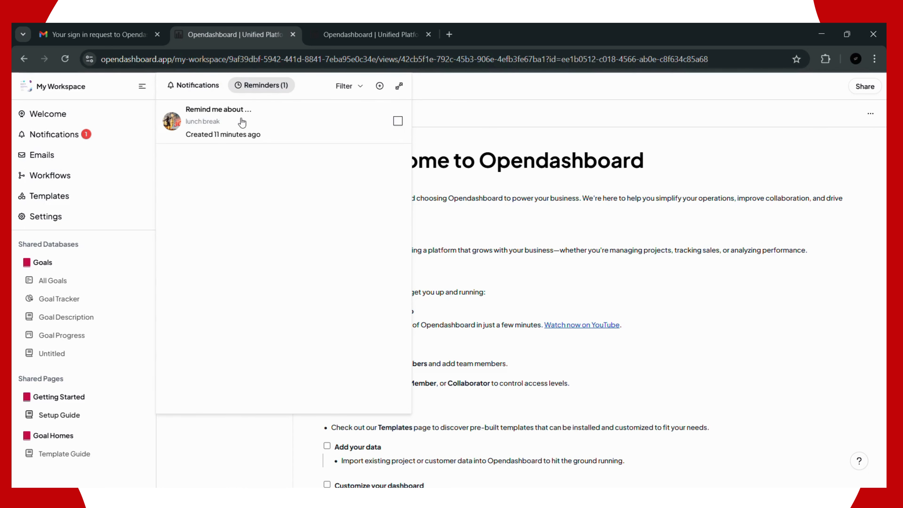
pyautogui.click(262, 123)
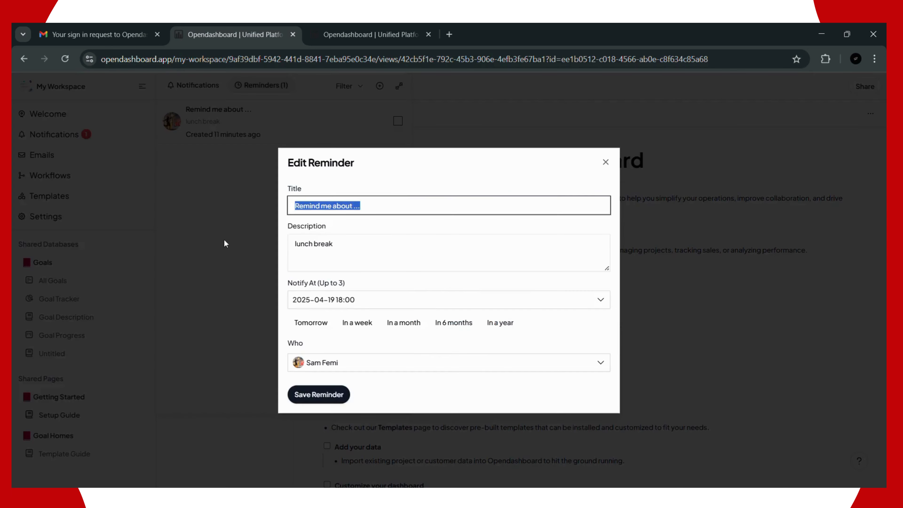
pyautogui.click(224, 240)
pyautogui.click(245, 128)
pyautogui.click(486, 309)
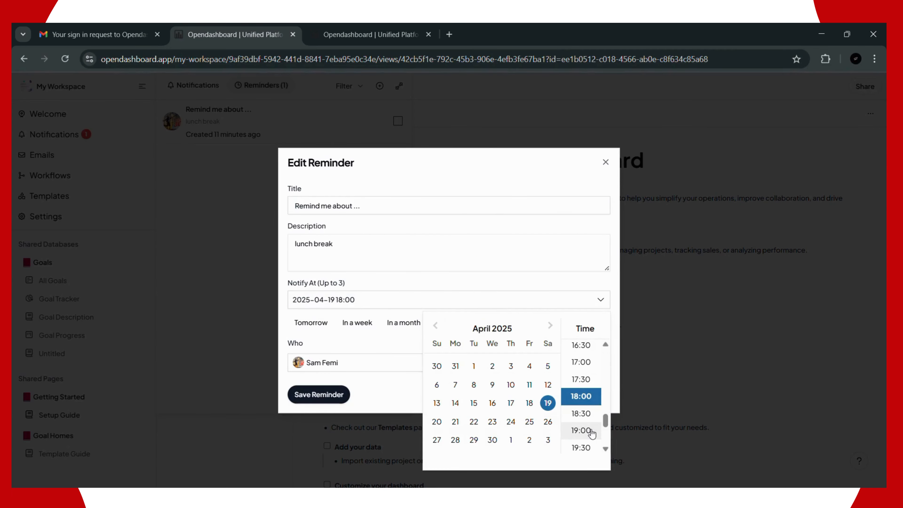
pyautogui.click(581, 413)
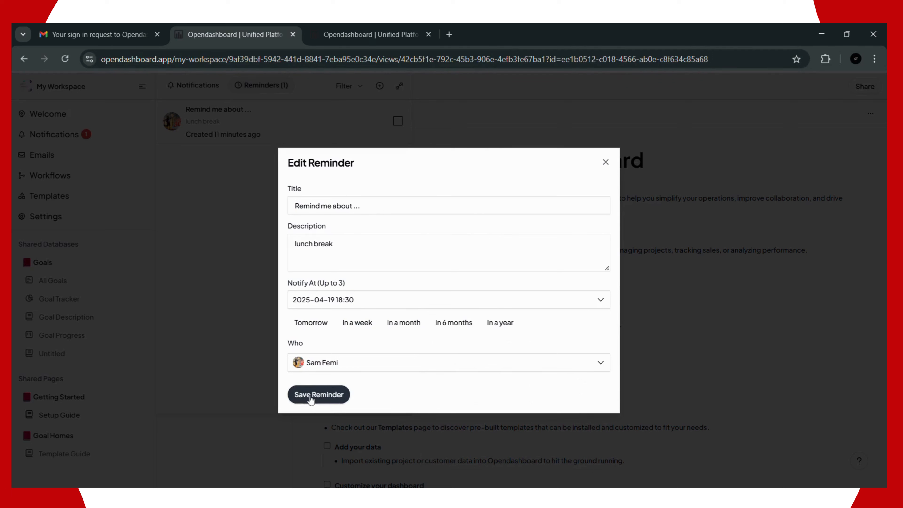
pyautogui.click(311, 395)
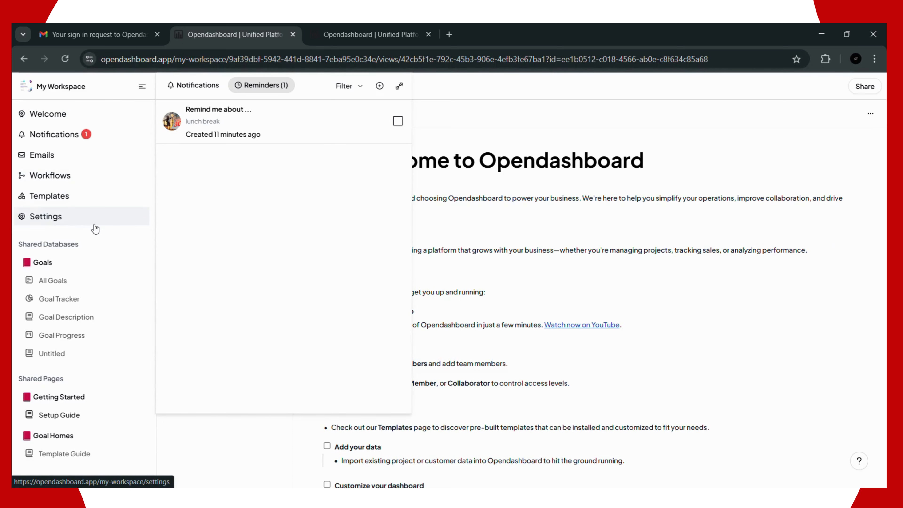
# Step: Visit account settings and go back, then browse the Workflows and Emails pages
pyautogui.click(81, 222)
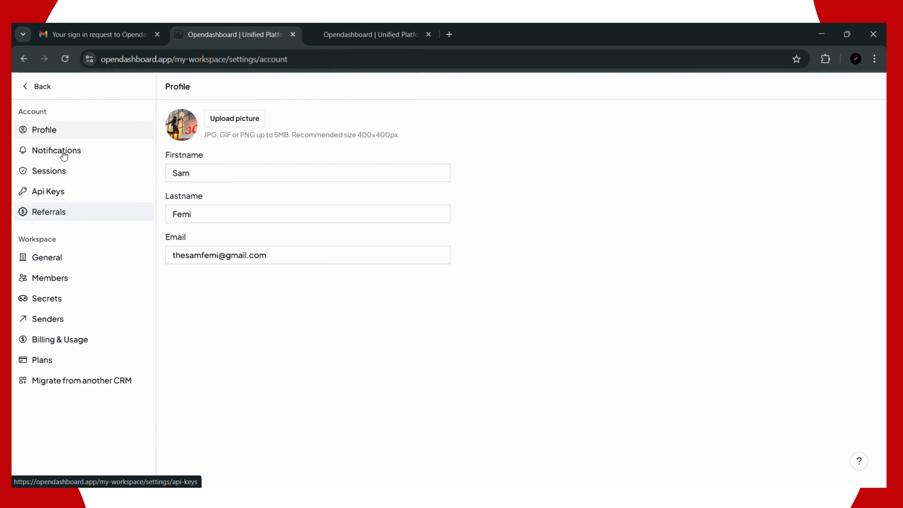
pyautogui.click(42, 93)
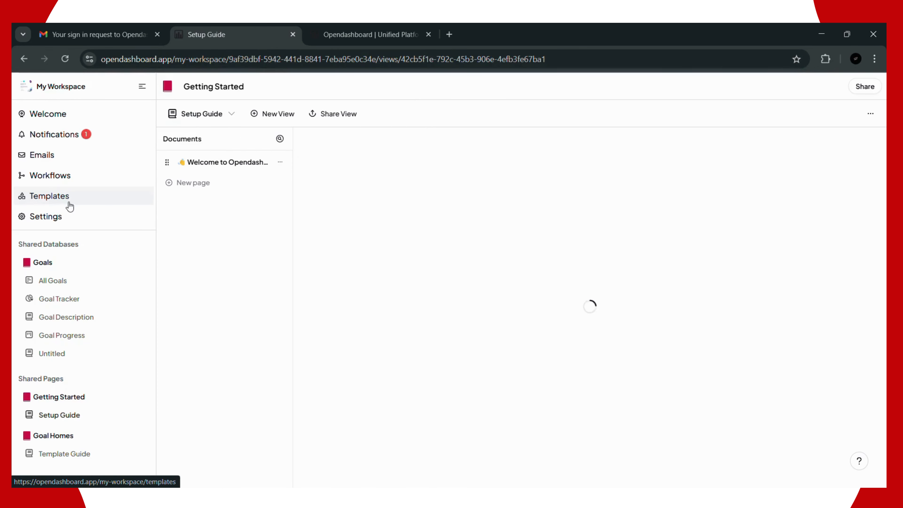
pyautogui.click(66, 186)
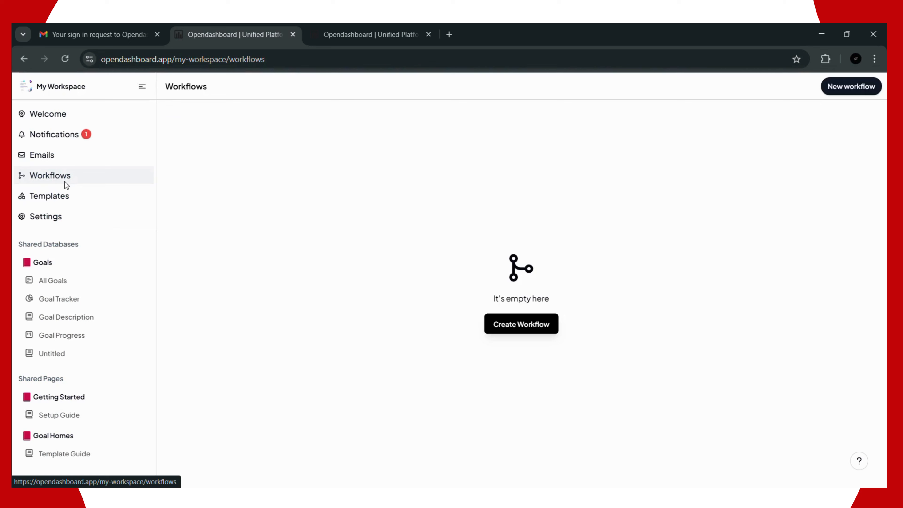
pyautogui.click(44, 158)
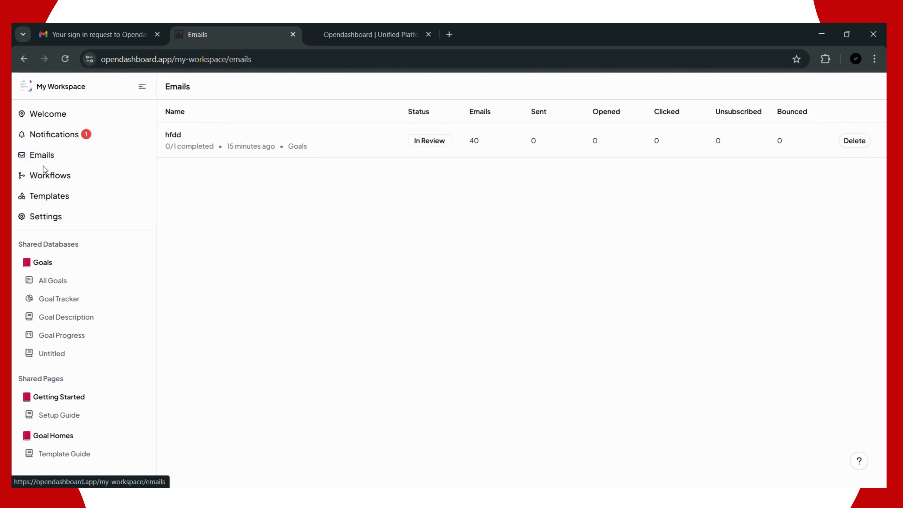
pyautogui.click(50, 180)
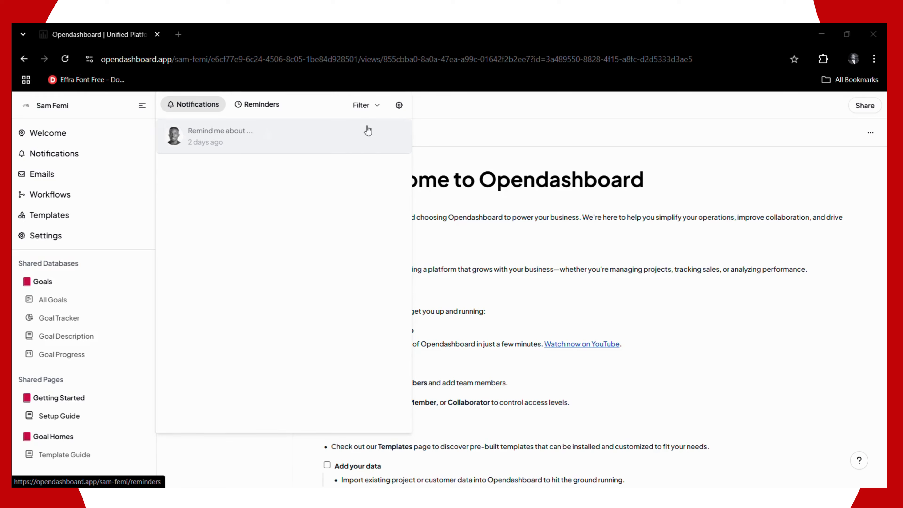
# Step: Open Reminders from the notification, then reach notification settings through the panel's gear icon
pyautogui.click(212, 143)
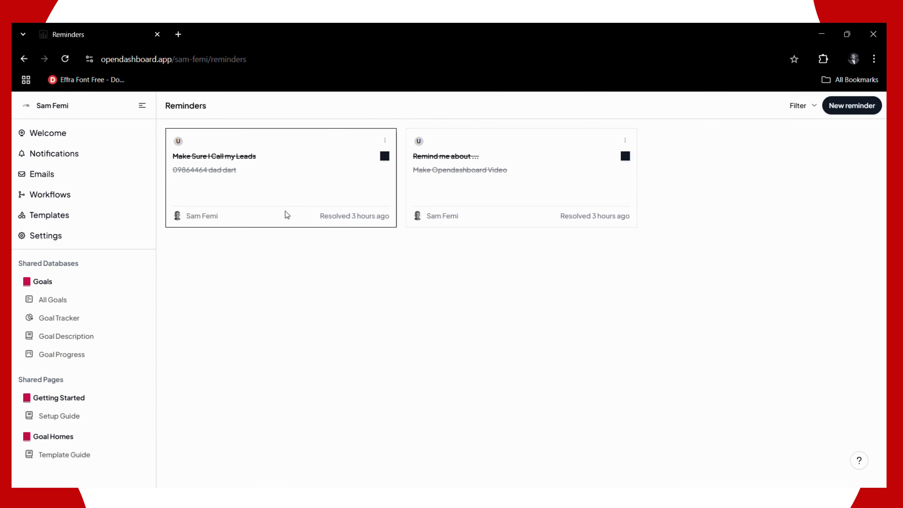
pyautogui.click(52, 155)
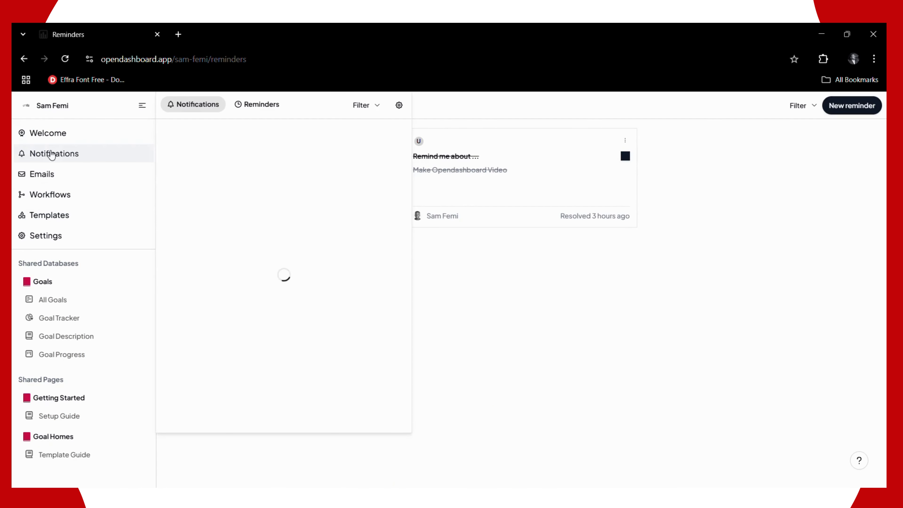
pyautogui.click(400, 106)
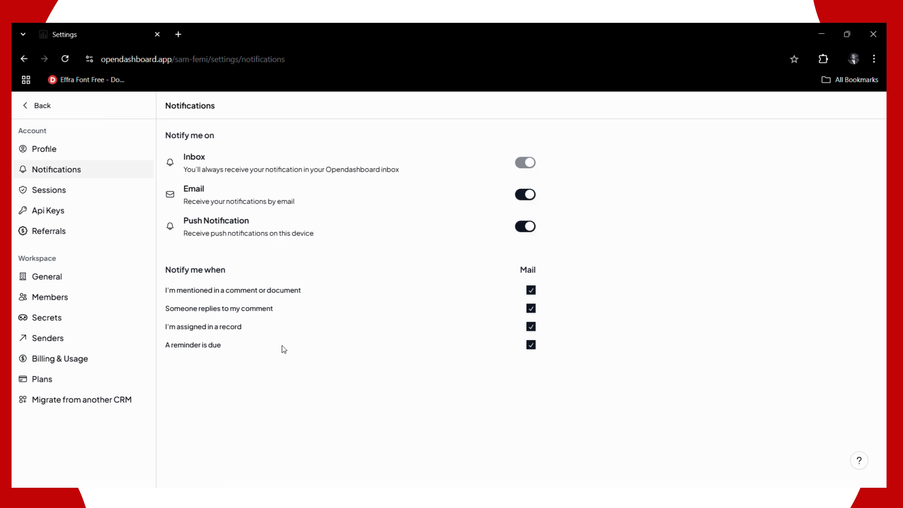
# Step: Keep mail alerts on for mentions and comment replies, toggling each off and back on
pyautogui.click(531, 290)
pyautogui.click(531, 309)
pyautogui.click(531, 290)
pyautogui.click(531, 308)
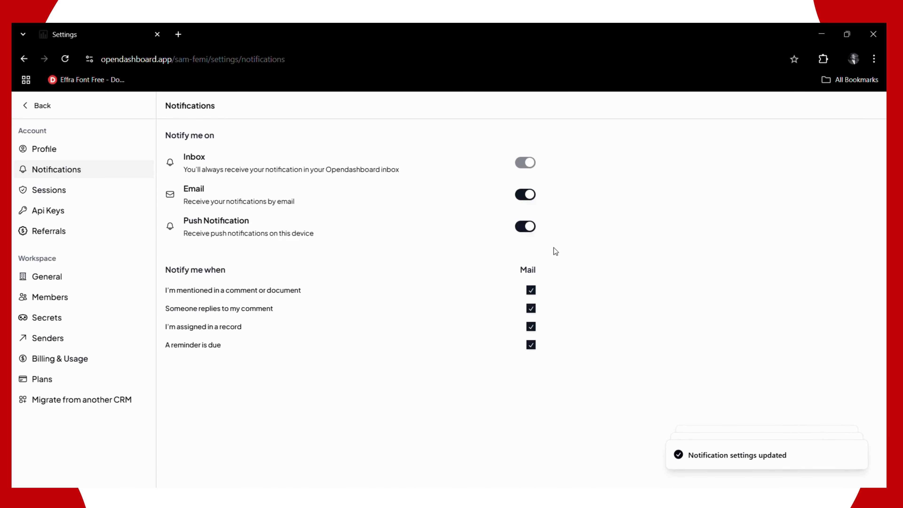
# Step: Leave push and email notifications switched on, then return to the workspace home
pyautogui.click(523, 231)
pyautogui.click(523, 227)
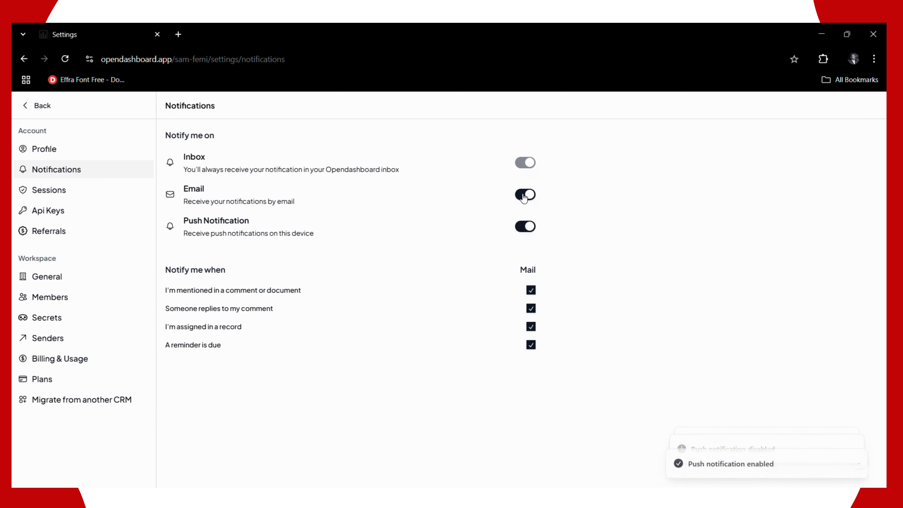
pyautogui.click(525, 196)
pyautogui.click(523, 198)
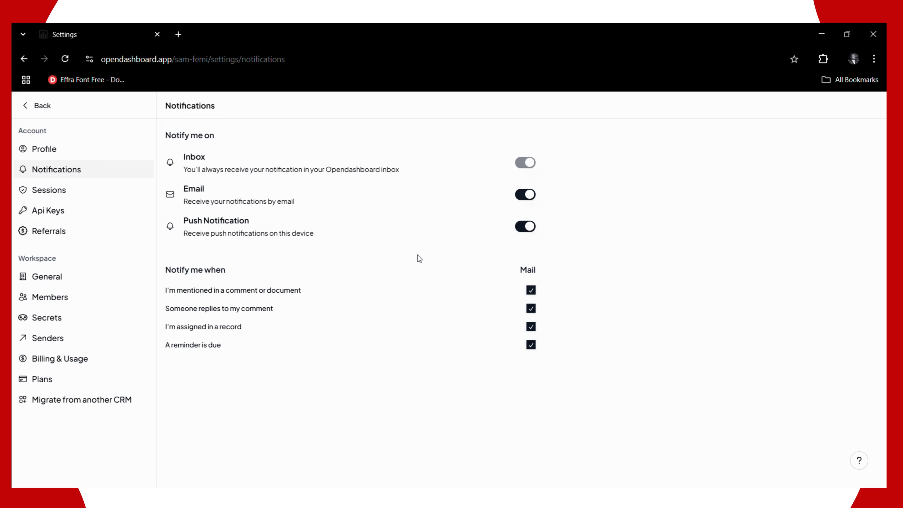
pyautogui.click(42, 106)
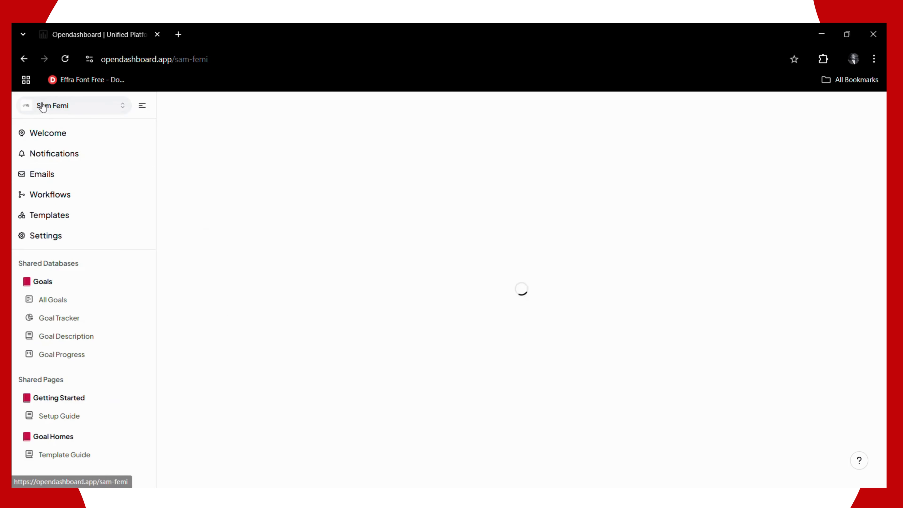
# Step: Open the Birthday & Anniversary Tracker template from the Marketing category in Templates
pyautogui.click(51, 220)
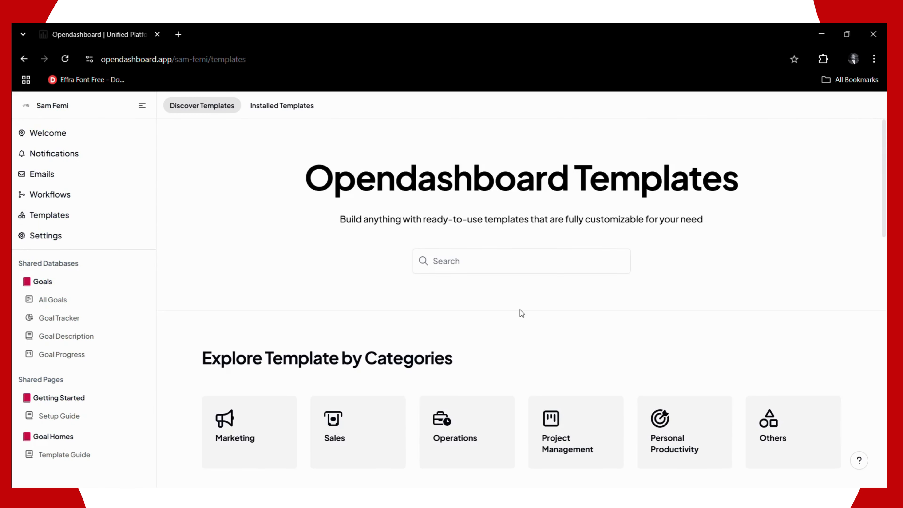
pyautogui.scroll(-3, 520, 314)
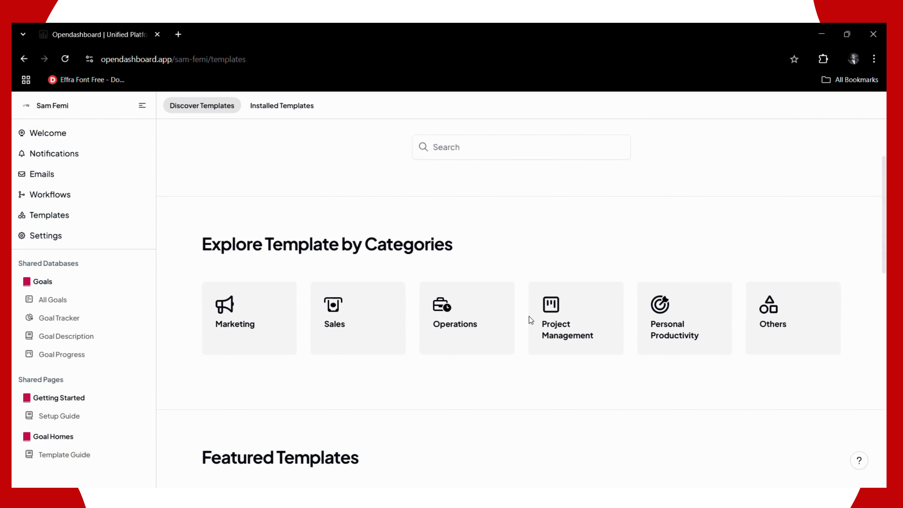
pyautogui.click(276, 330)
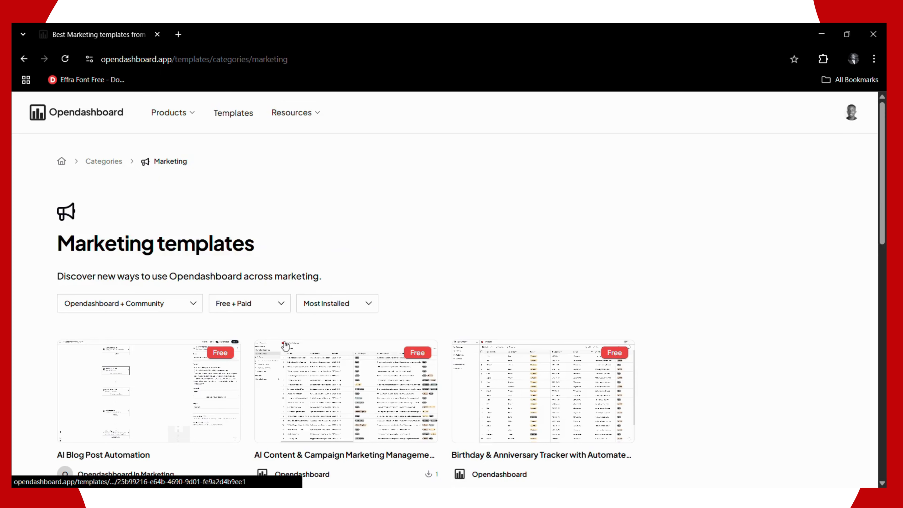
pyautogui.scroll(-1, 282, 361)
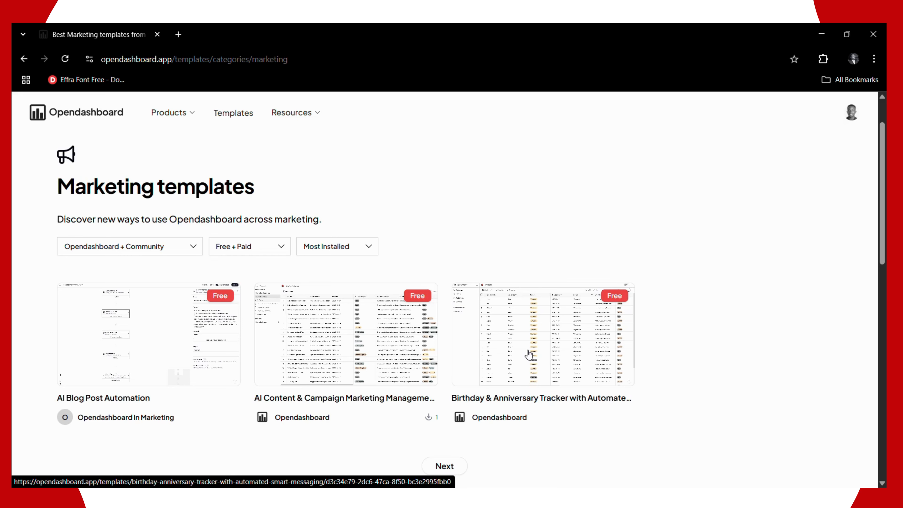
pyautogui.click(528, 354)
# Step: Start installing the template into the chosen workspace
pyautogui.click(147, 390)
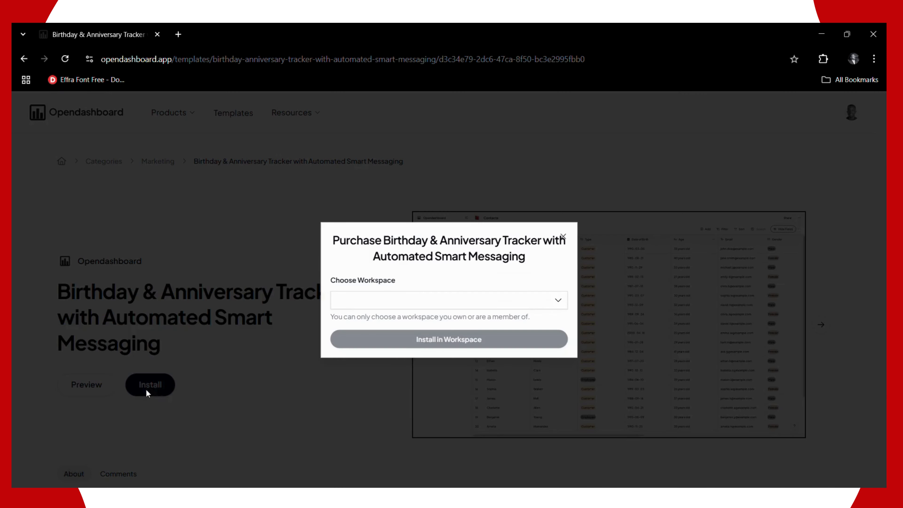
pyautogui.click(405, 302)
pyautogui.click(386, 368)
pyautogui.click(398, 334)
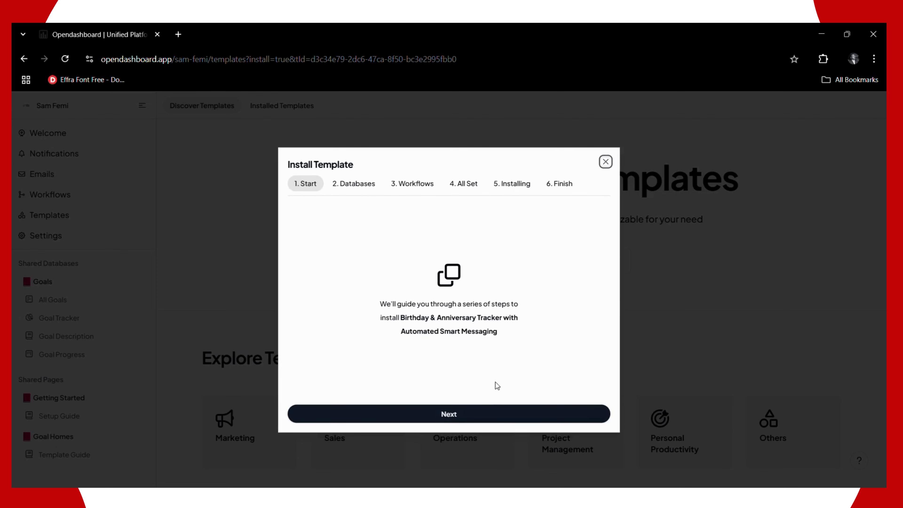
# Step: Step through the wizard's databases and workflows stages, run the installation, and close it
pyautogui.click(490, 413)
pyautogui.click(489, 415)
pyautogui.click(489, 415)
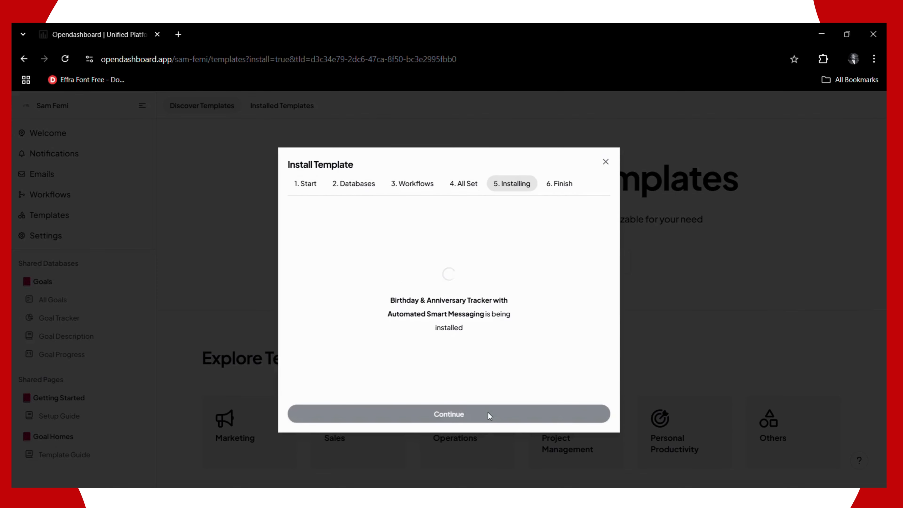
pyautogui.click(489, 415)
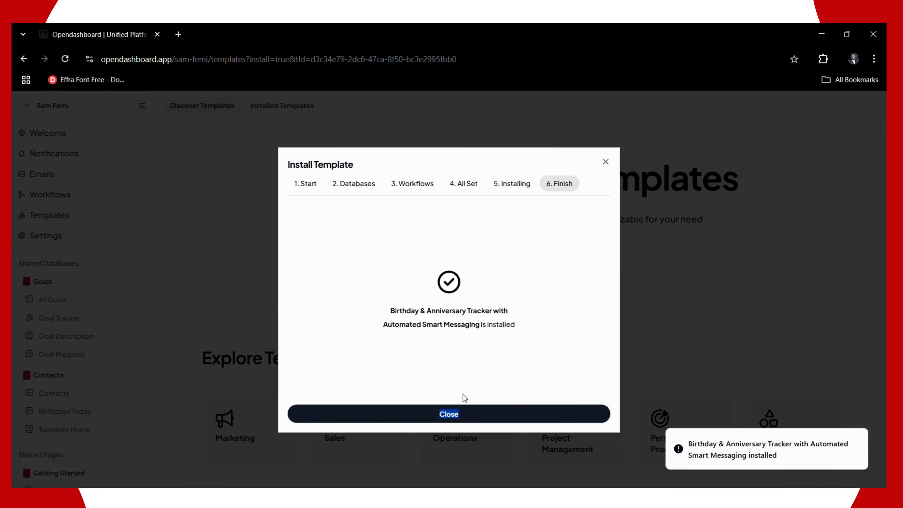
pyautogui.click(459, 414)
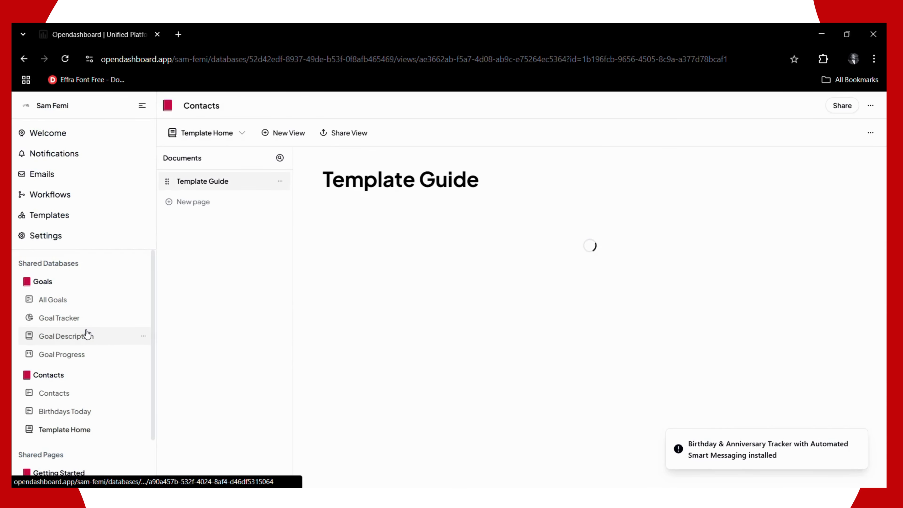
# Step: Show the Workflows page listing the new inactive Birthday Workflow beside Sam Flow
pyautogui.click(76, 202)
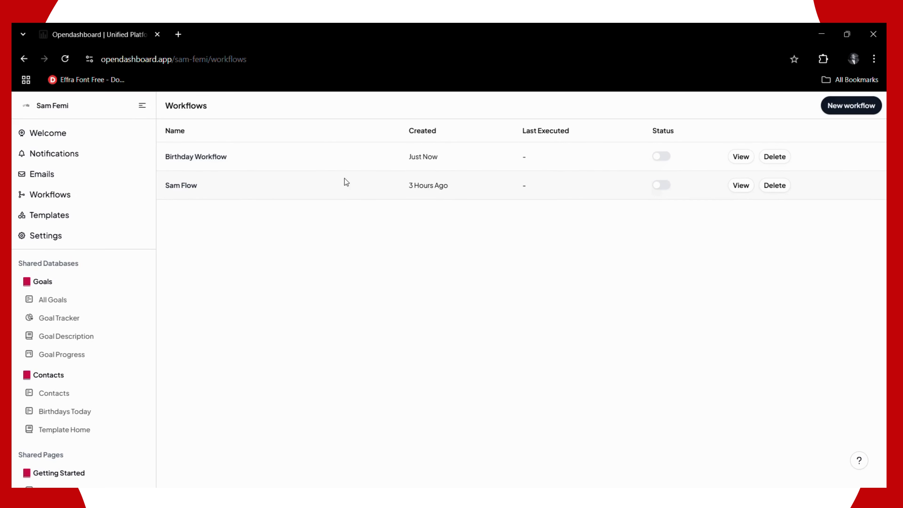
# Step: Review the Birthday Workflow canvas, then open the empty Birthdays Today view of Contacts
pyautogui.click(740, 159)
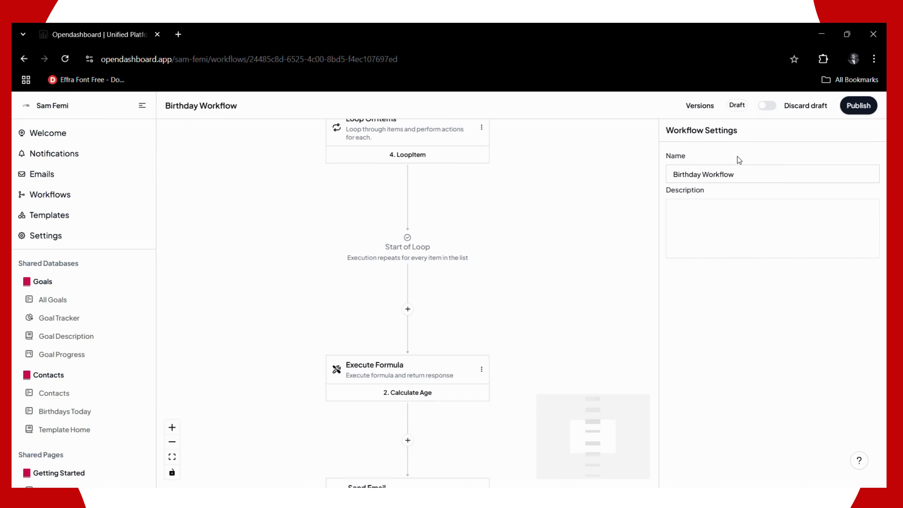
pyautogui.scroll(5, 466, 236)
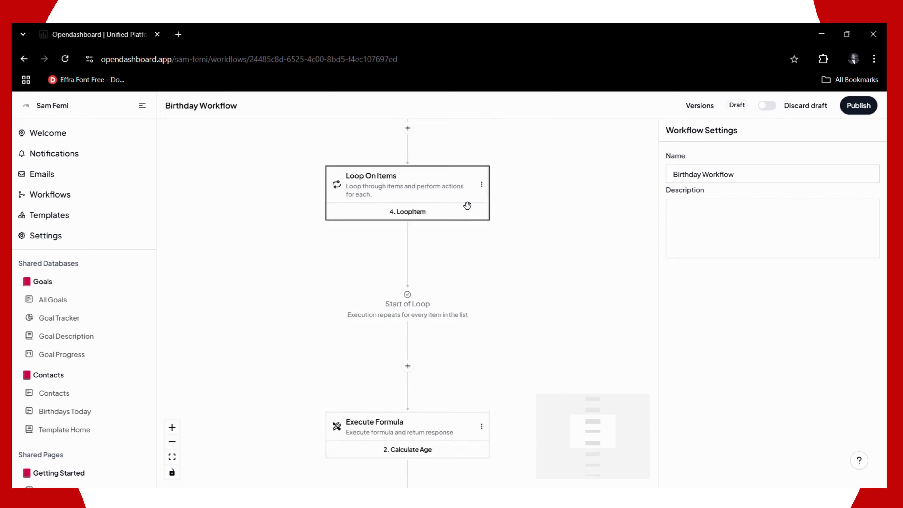
pyautogui.scroll(4, 467, 192)
pyautogui.scroll(-6, 468, 185)
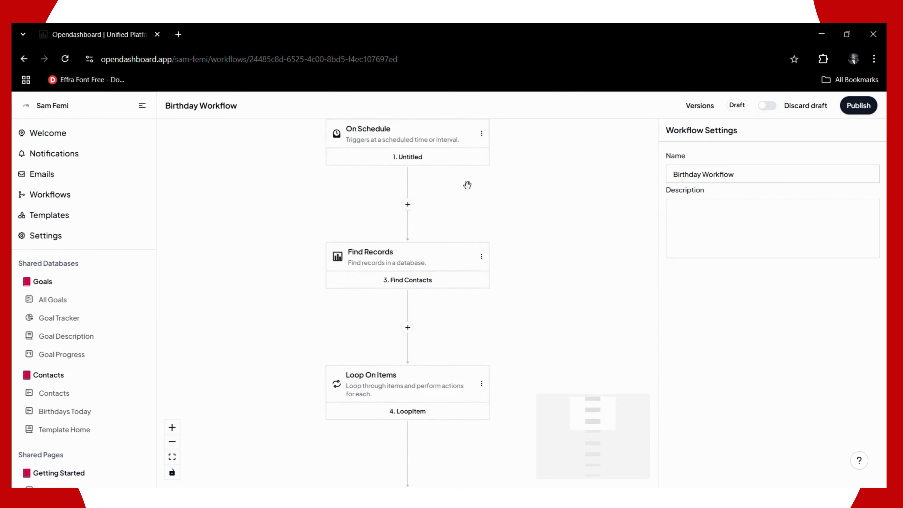
pyautogui.scroll(-8, 468, 183)
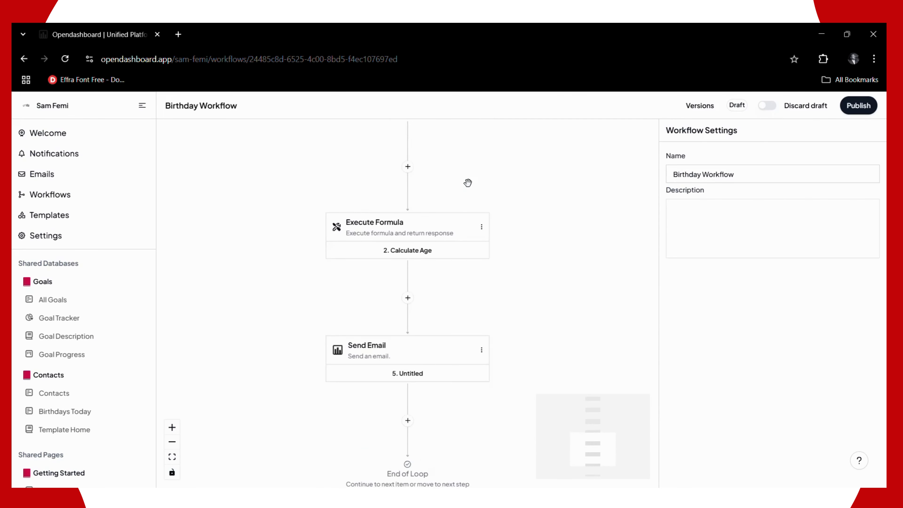
pyautogui.scroll(-5, 371, 276)
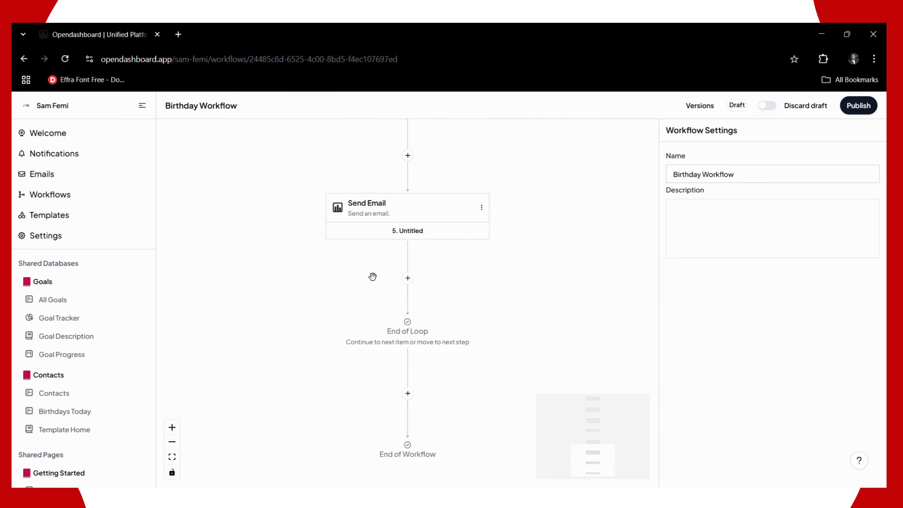
pyautogui.scroll(12, 373, 276)
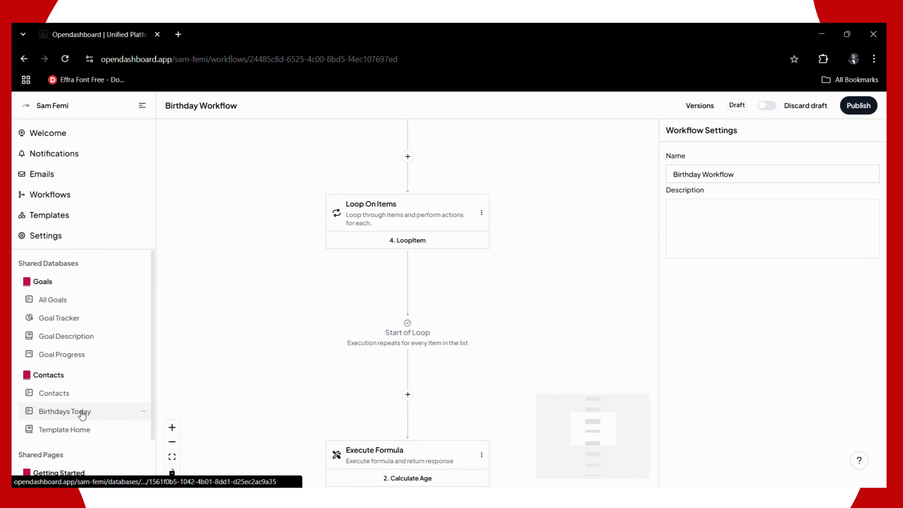
pyautogui.click(65, 412)
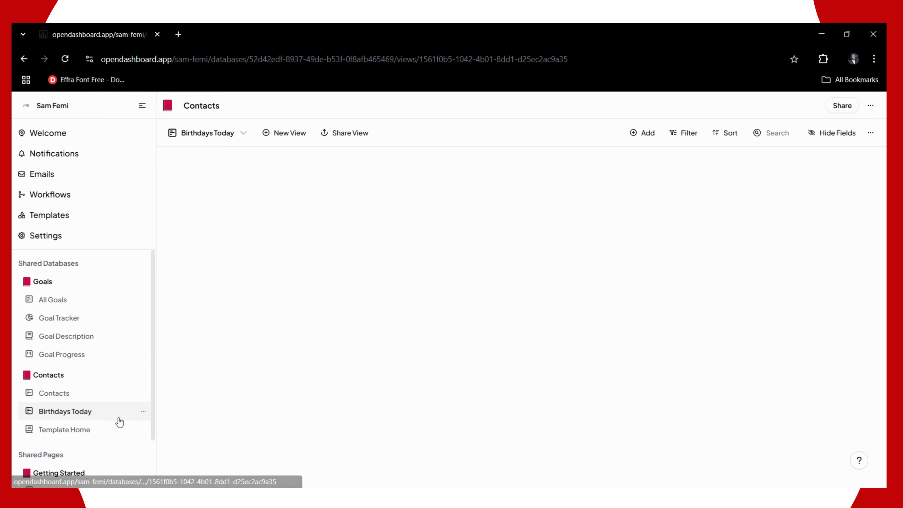
# Step: View the full Contacts table of names, birth dates and ages, then go back to Workflows
pyautogui.click(81, 396)
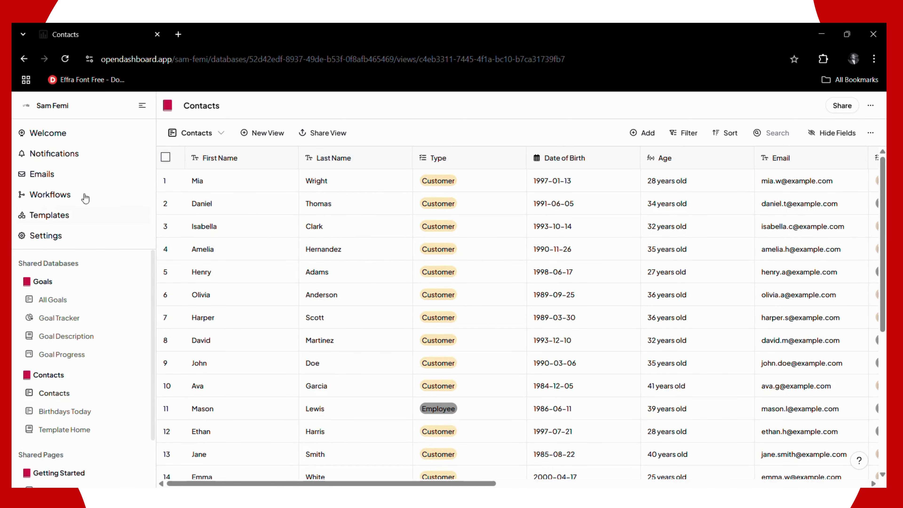
pyautogui.click(67, 200)
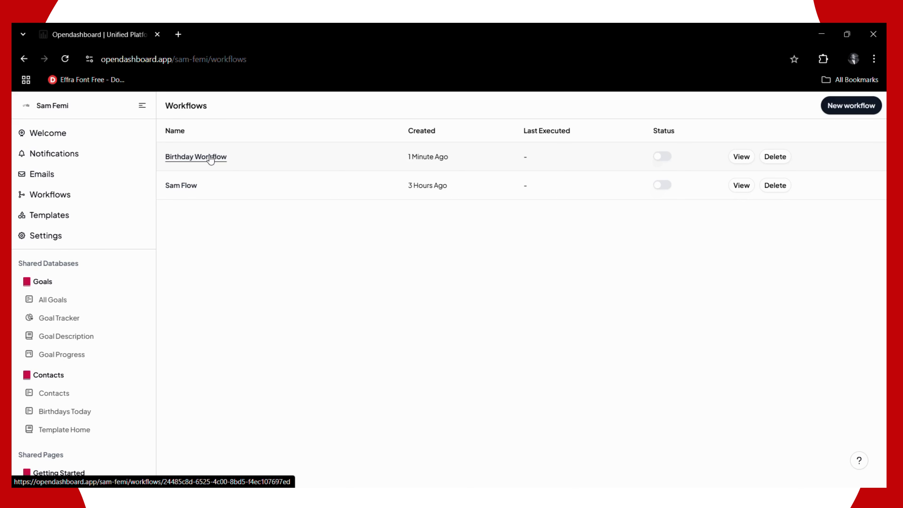
# Step: Publish the Birthday Workflow, then switch Live off and put it back into Draft
pyautogui.click(211, 157)
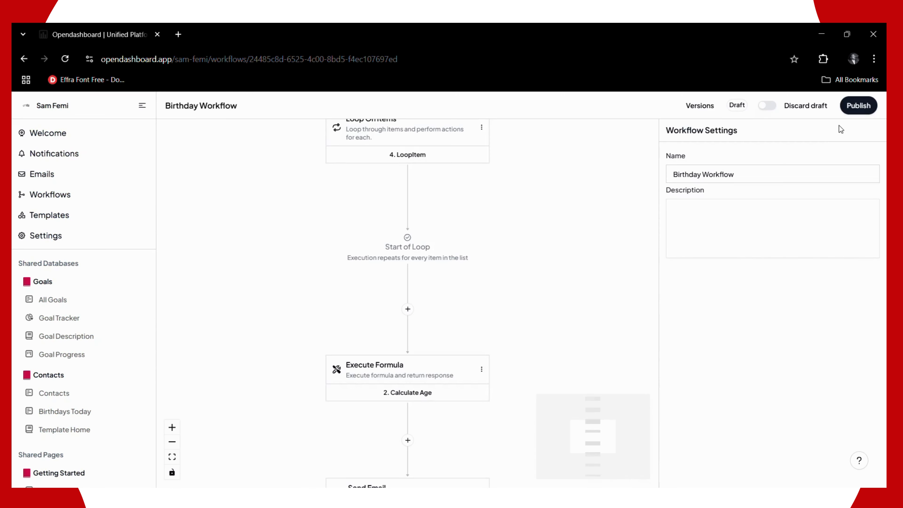
pyautogui.click(855, 108)
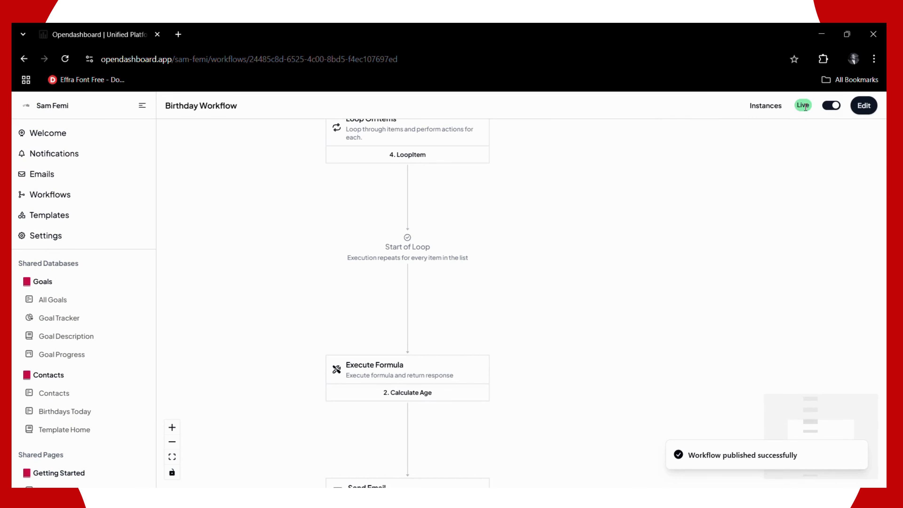
pyautogui.click(839, 108)
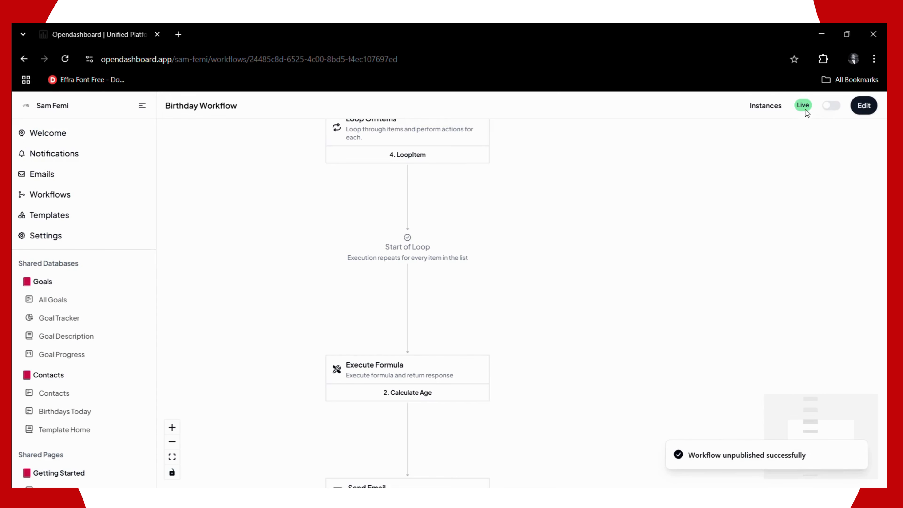
pyautogui.click(855, 109)
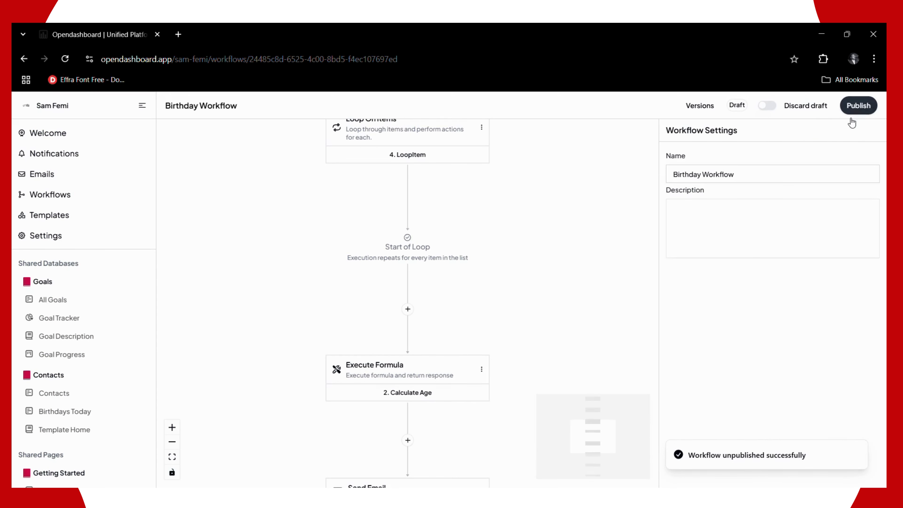